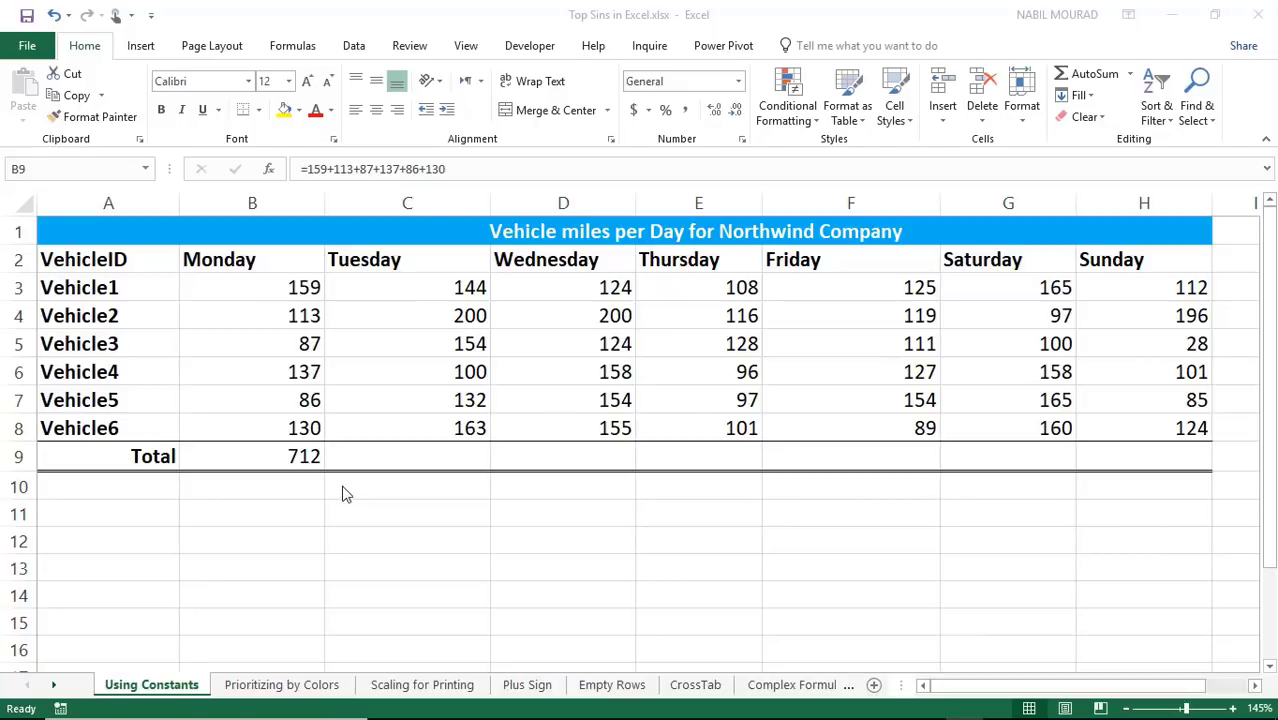
Inspect the formula behind Monday's total in cell B9.
left_click(288, 456)
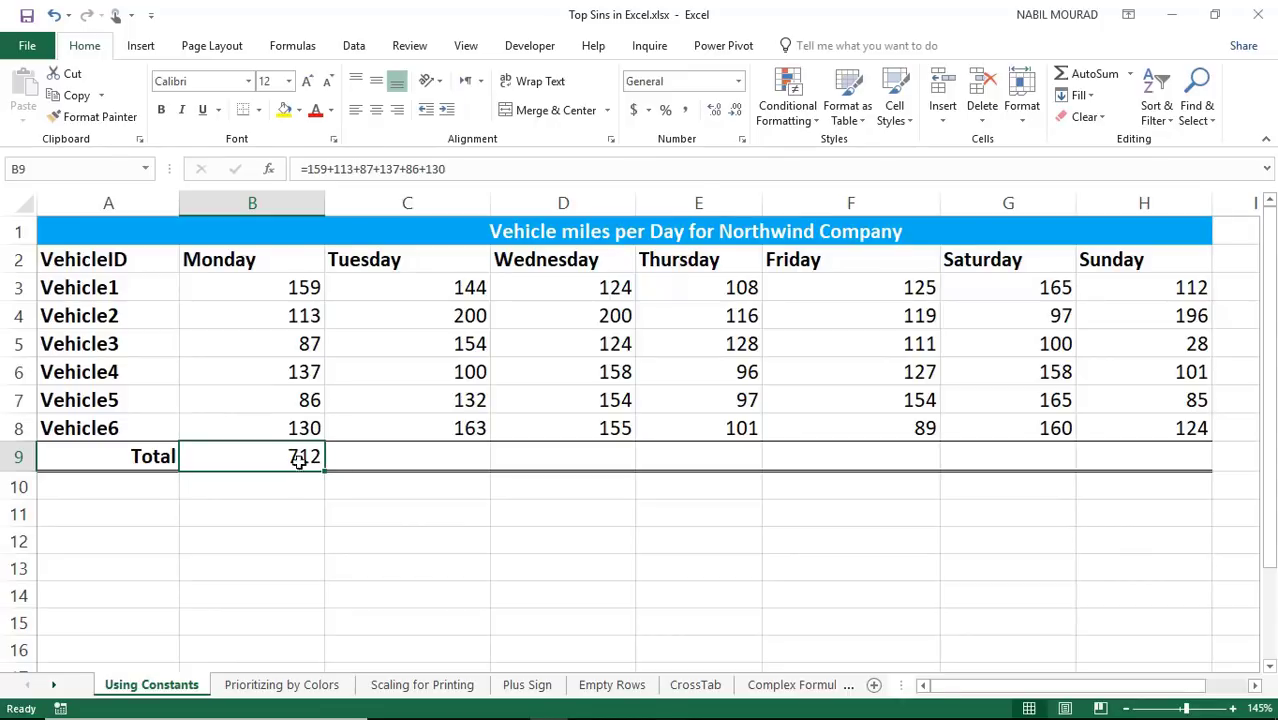
key("F2")
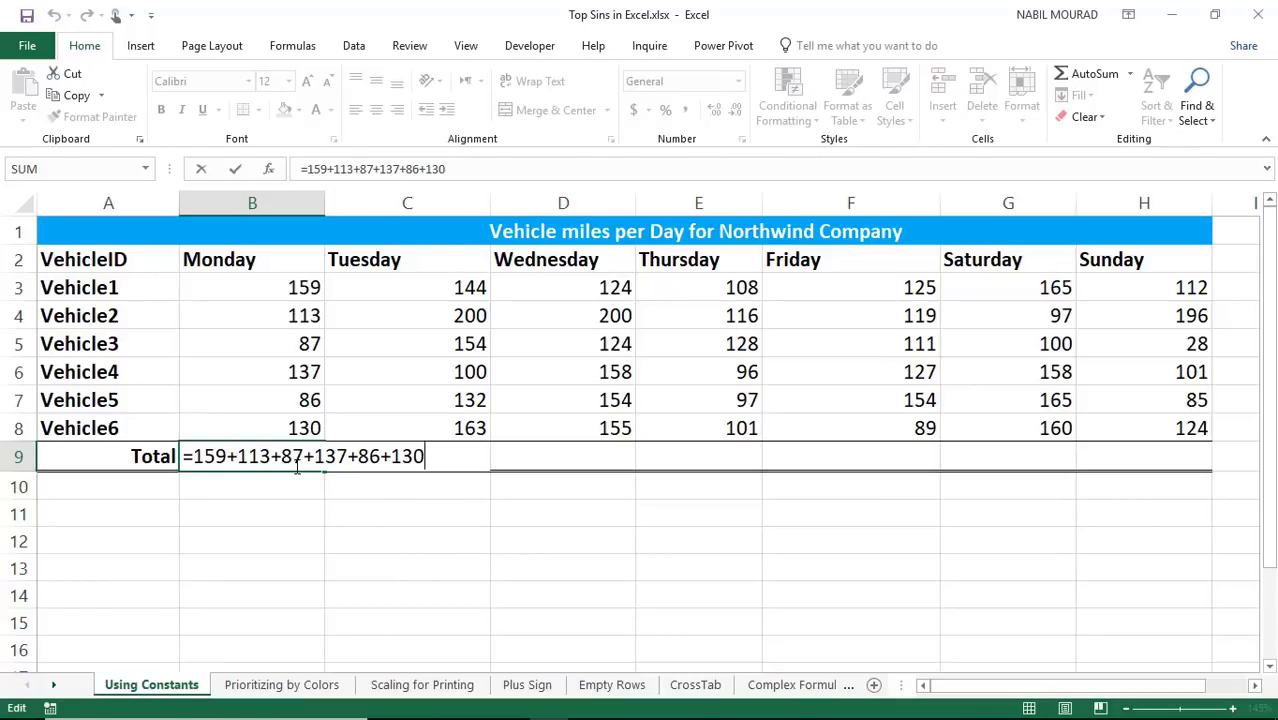
key("Return")
Try setting Vehicle1's Monday miles in B3 to 500 to test the total, and undo the entry.
left_click(298, 287)
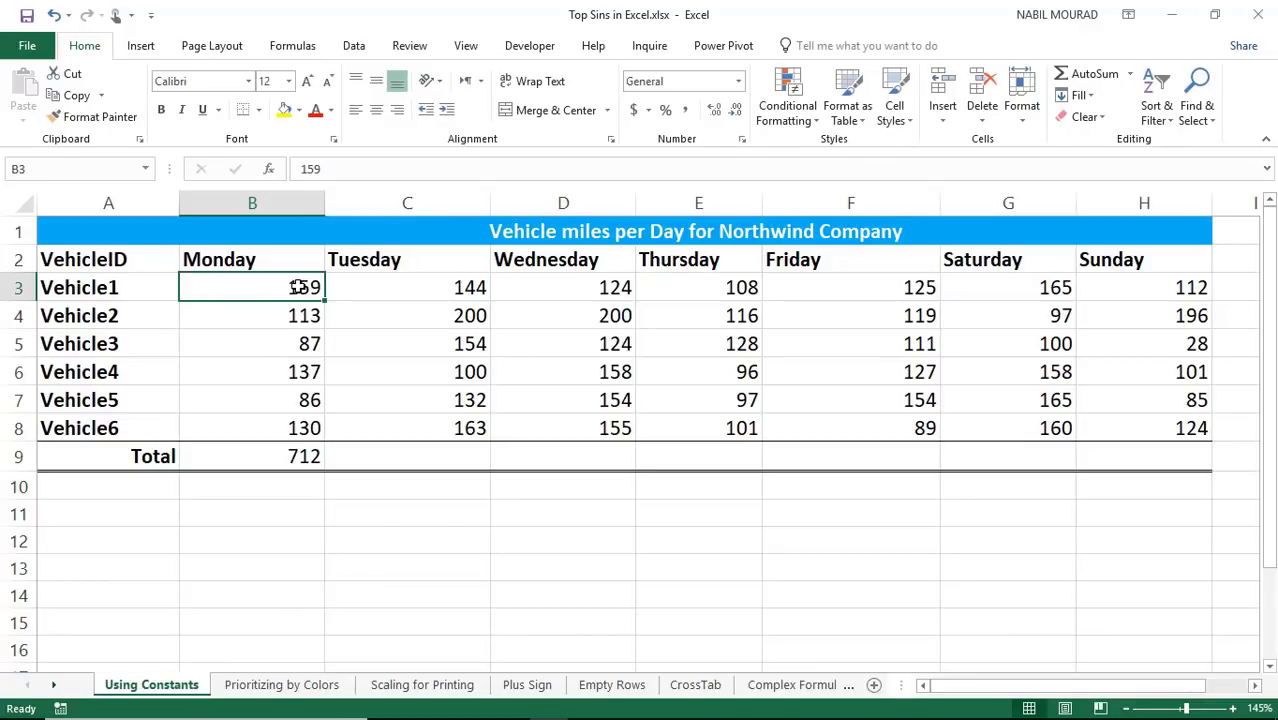
type("500")
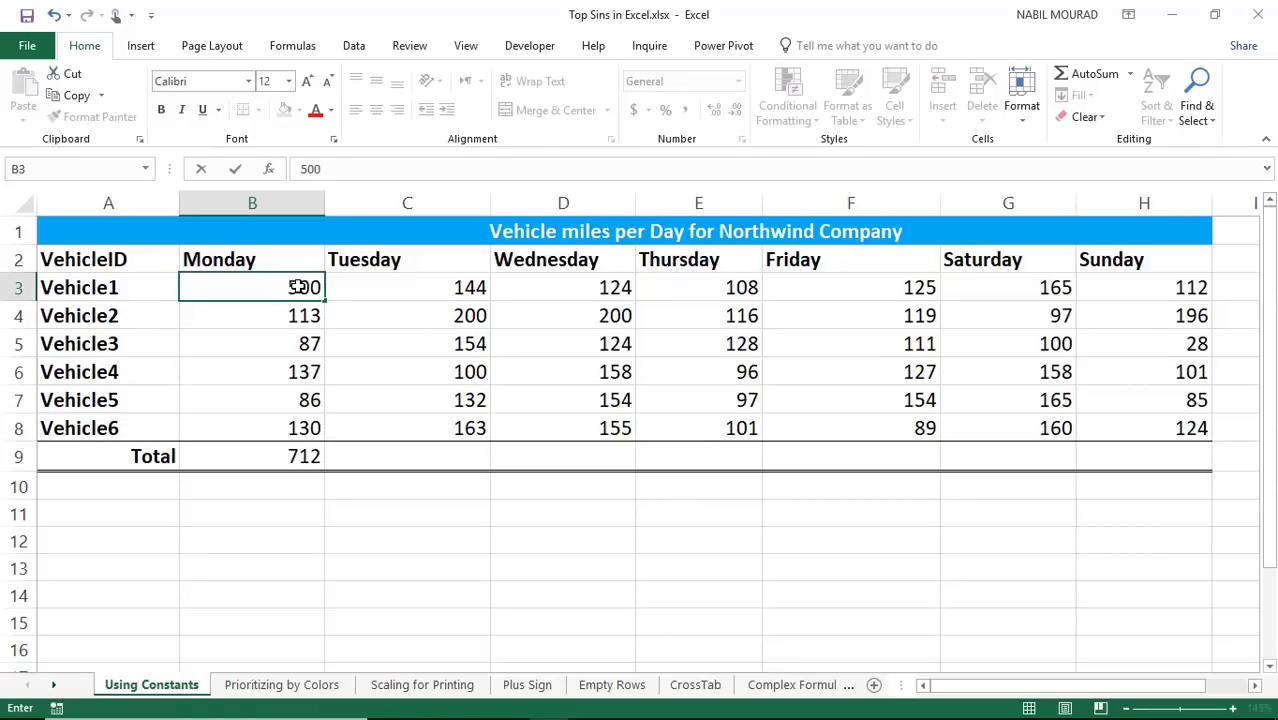
key("Return")
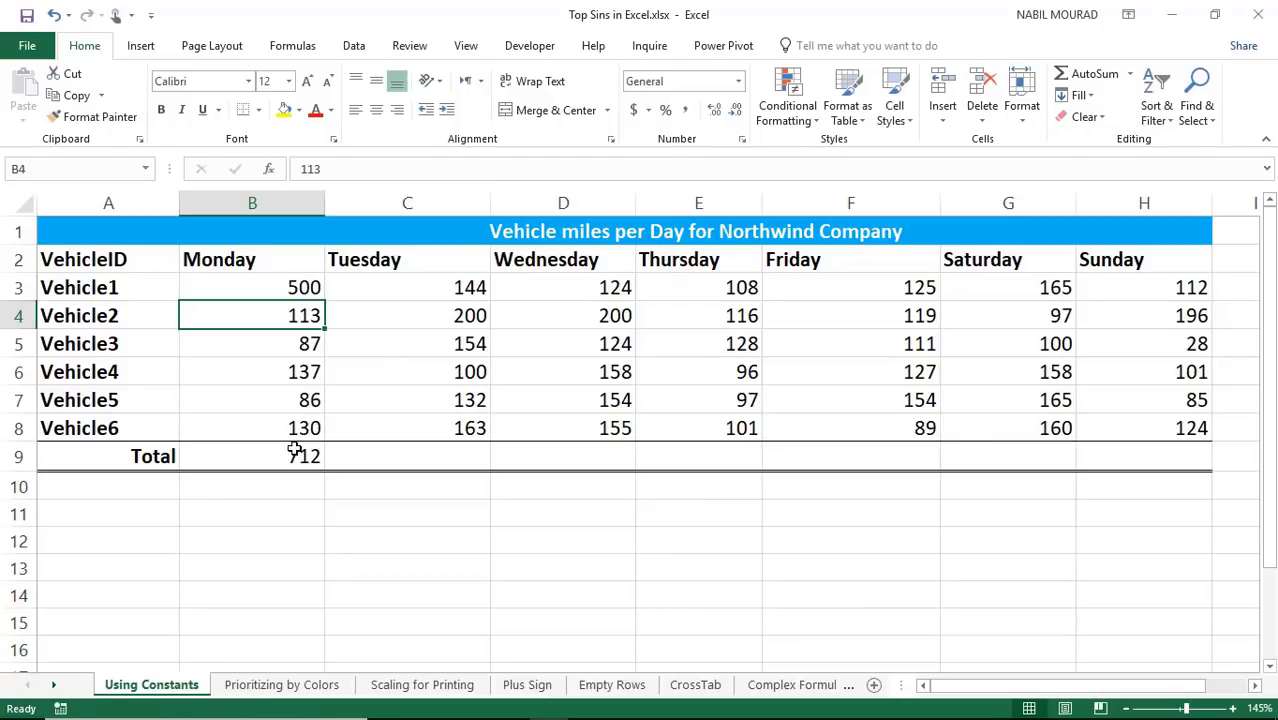
key("ctrl+z")
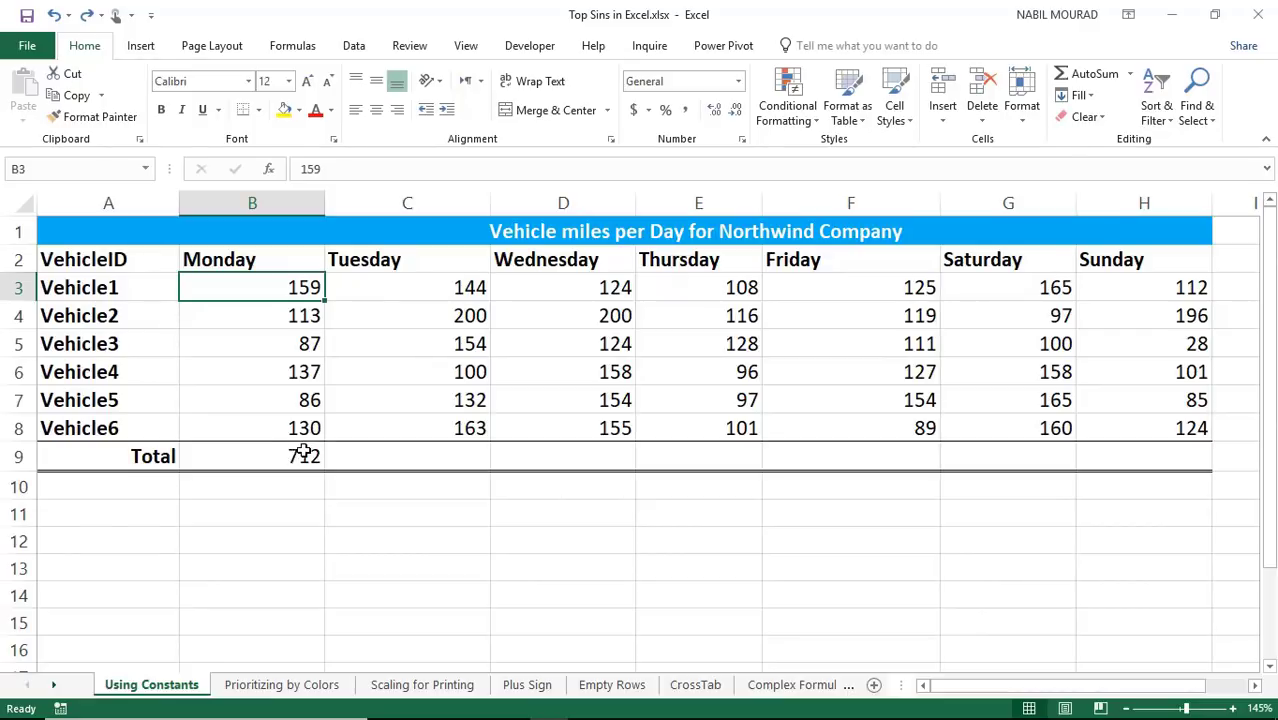
Replace Monday's total in B9 with the formula =SUM(B3:B8).
left_click(304, 453)
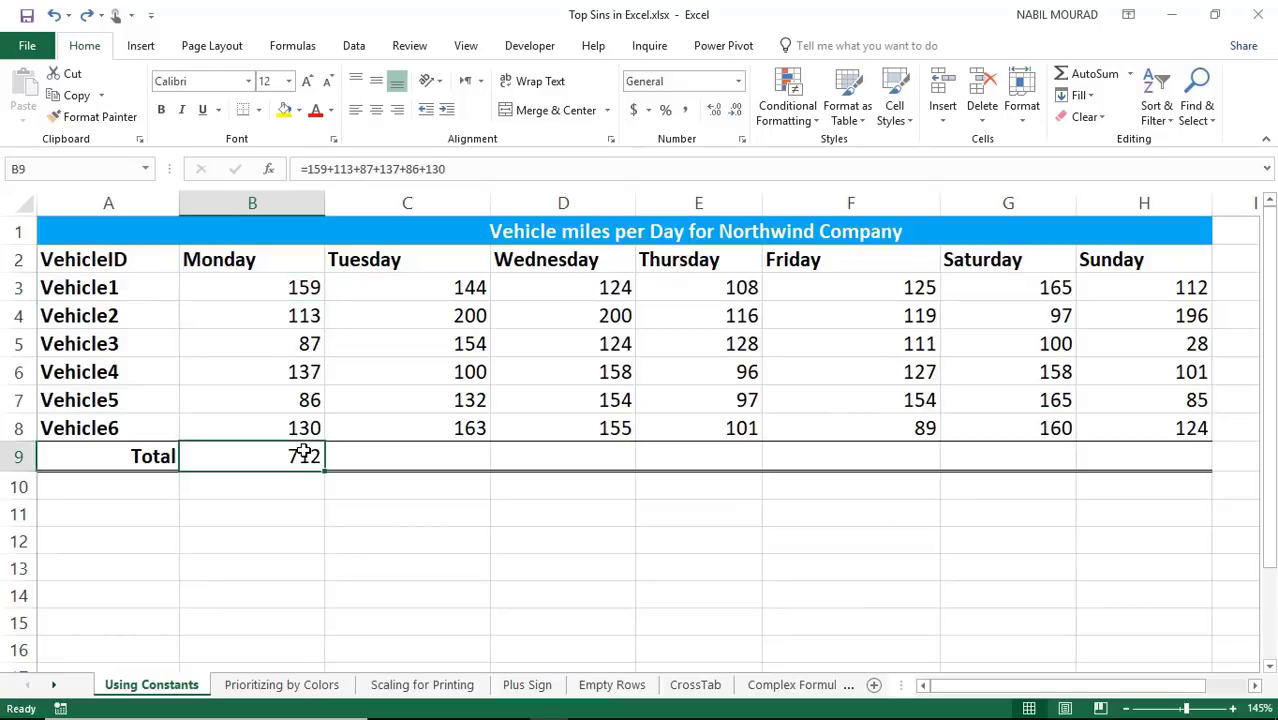
type("=sum")
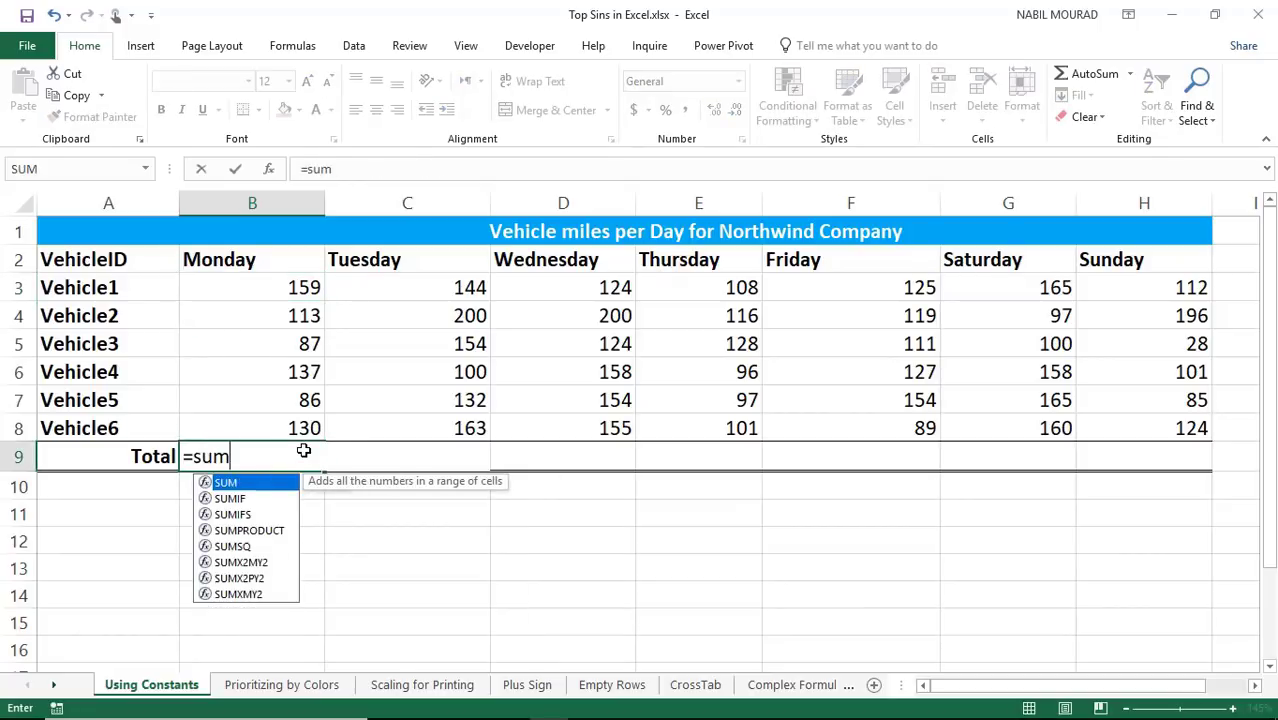
key("Tab")
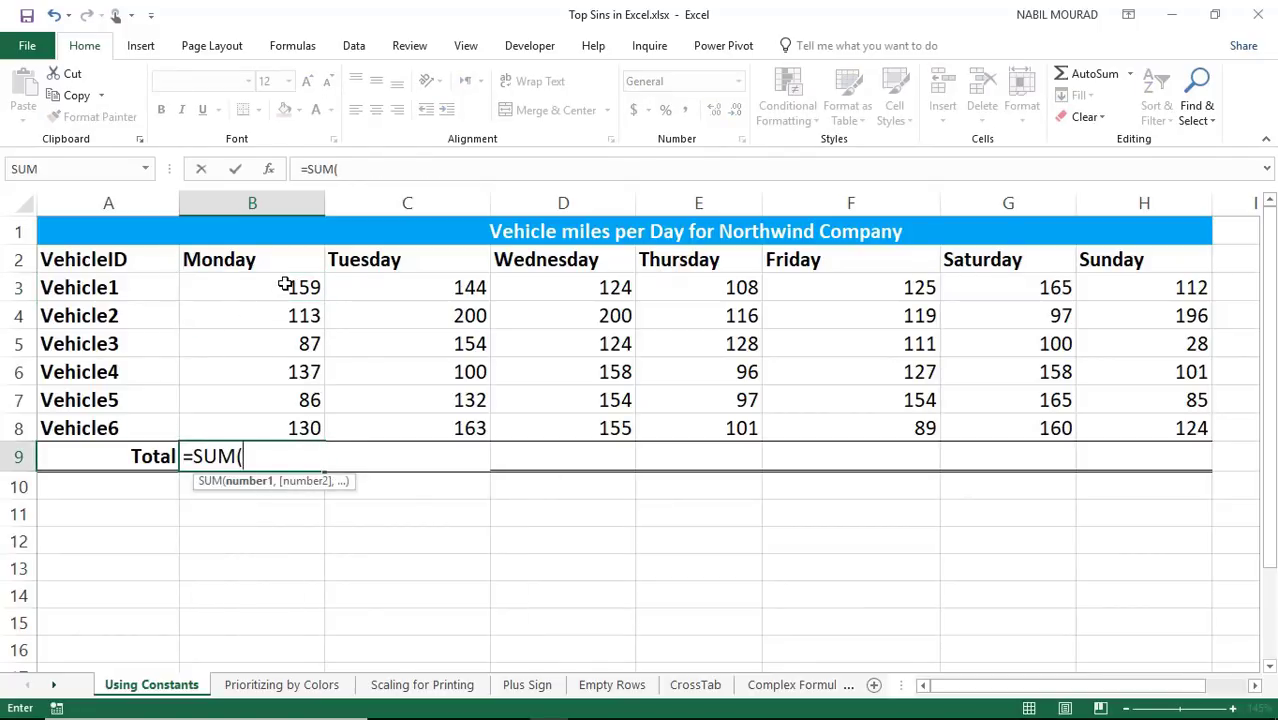
left_click_drag(287, 285, 297, 422)
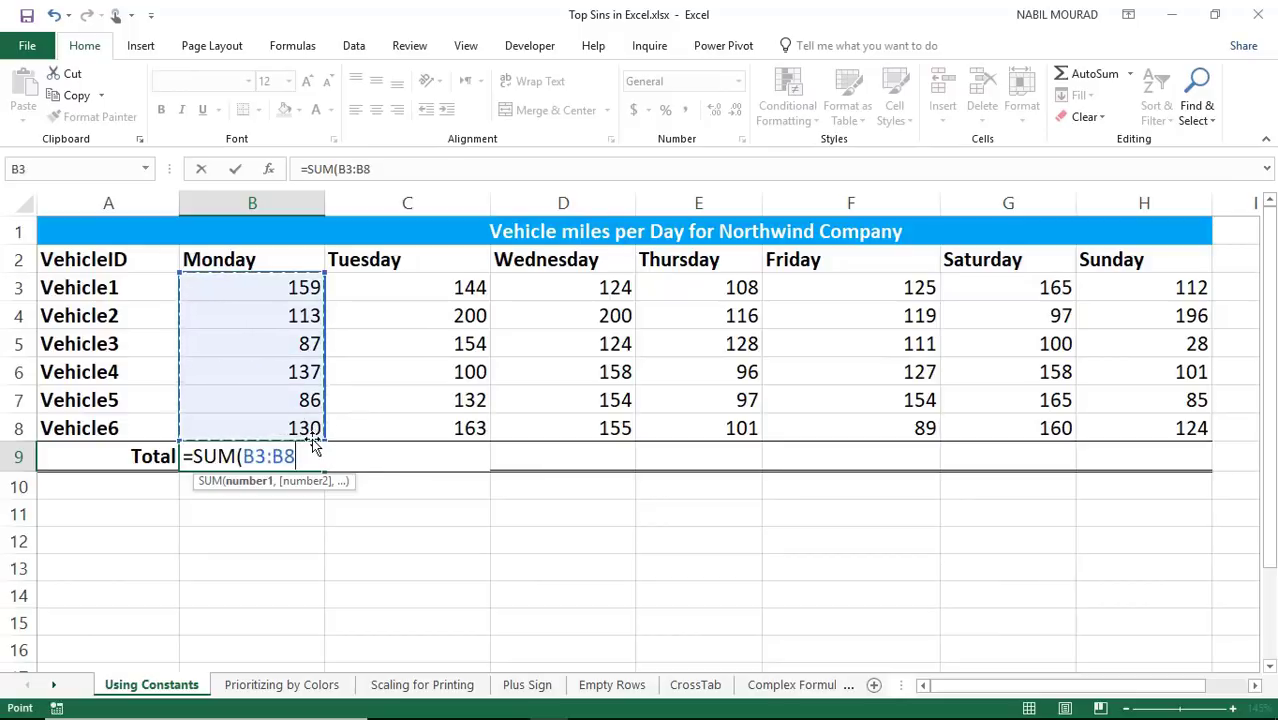
type(")")
key("Return")
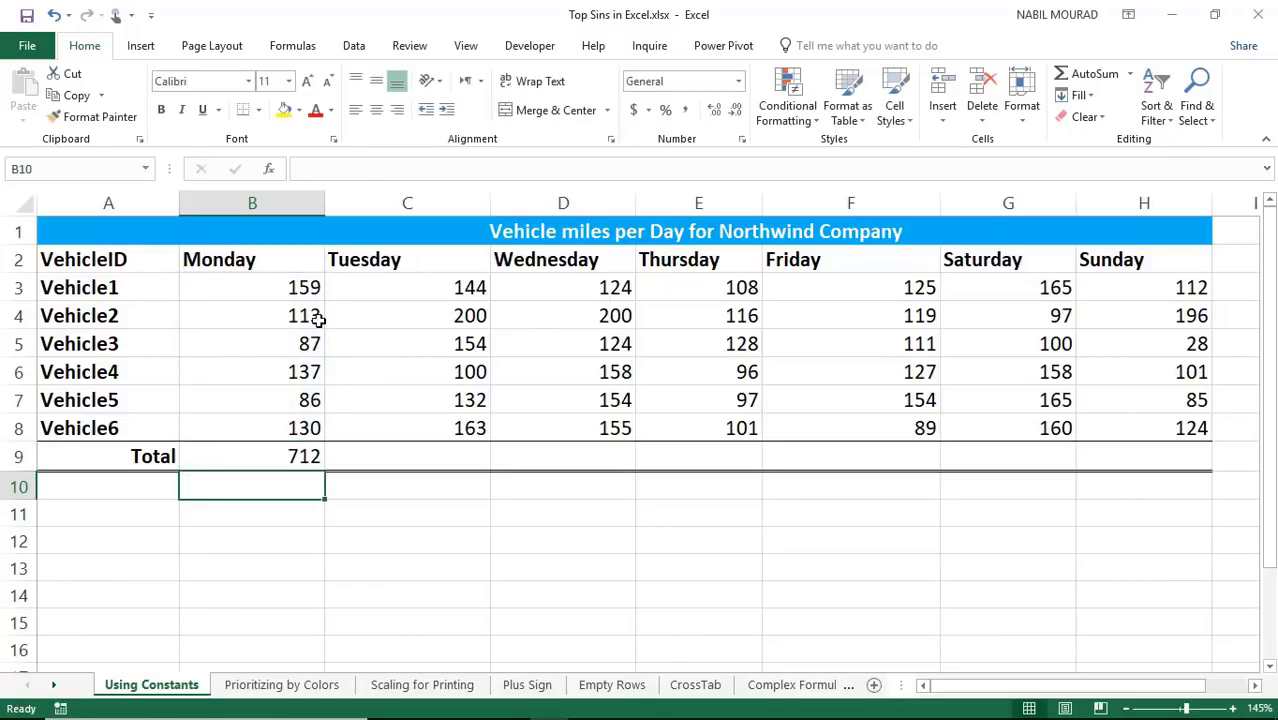
Set Vehicle1's Monday miles in B3 to 450.
left_click(310, 287)
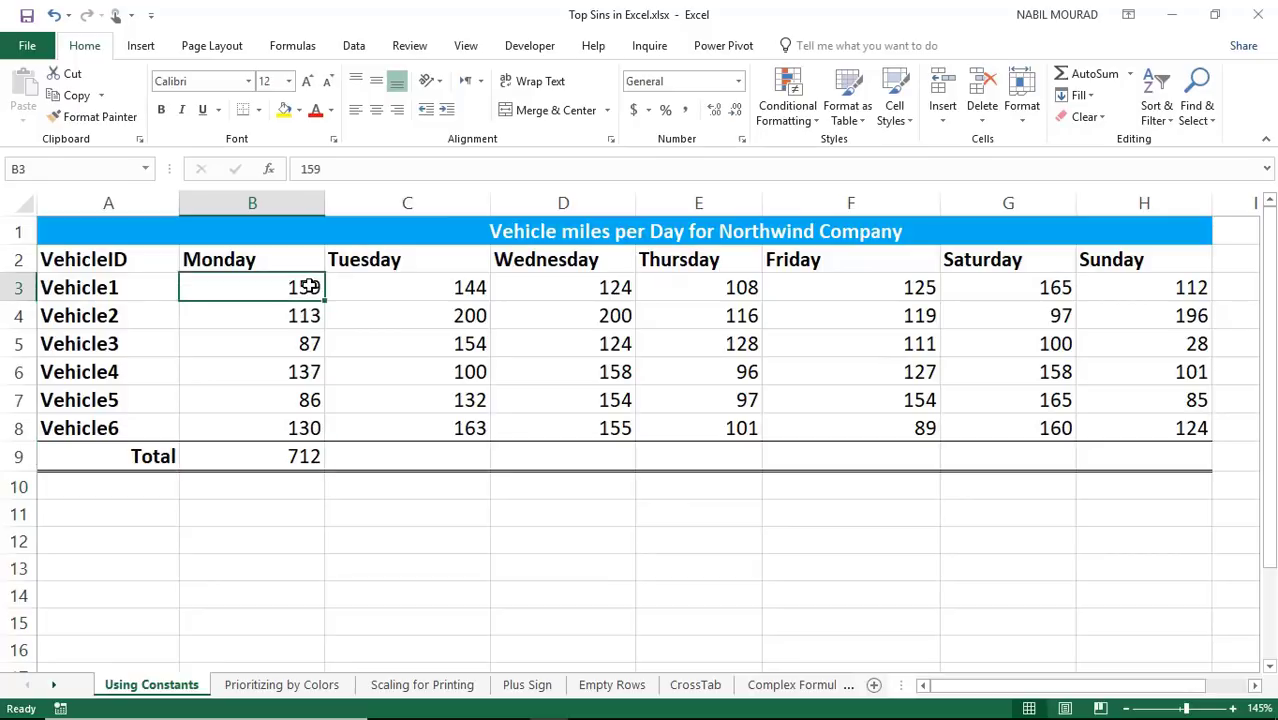
type("450")
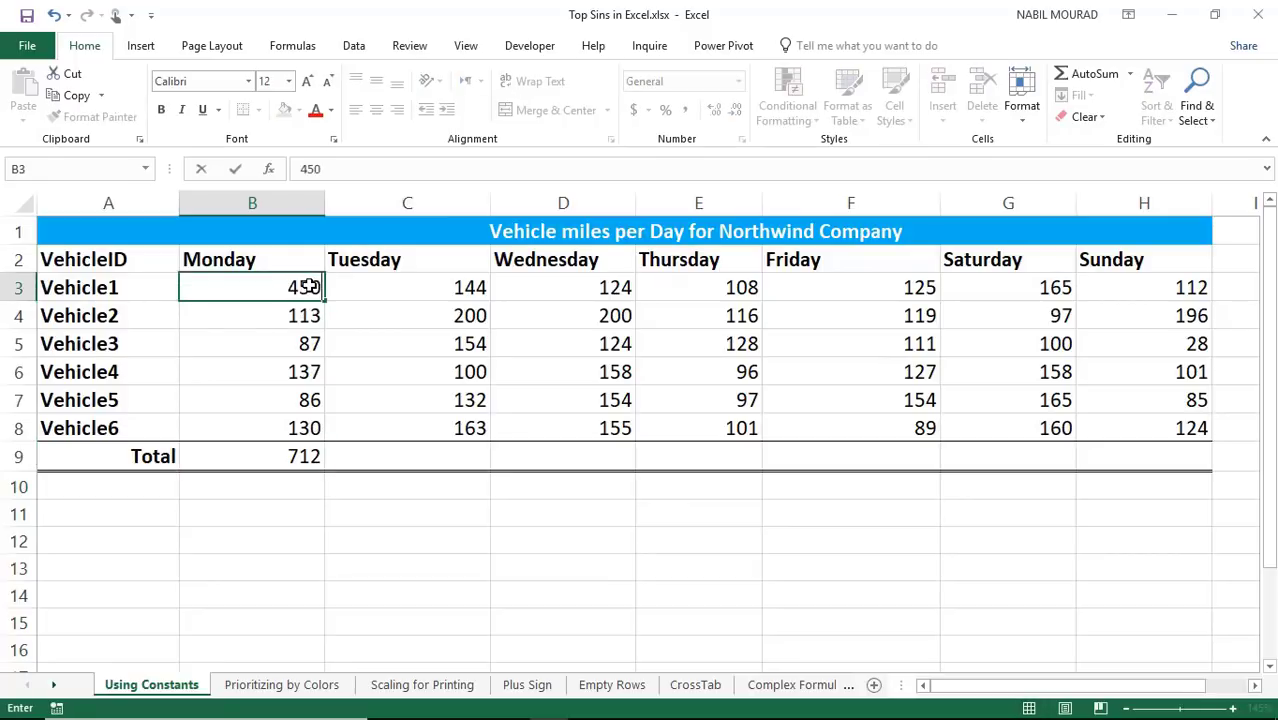
key("Return")
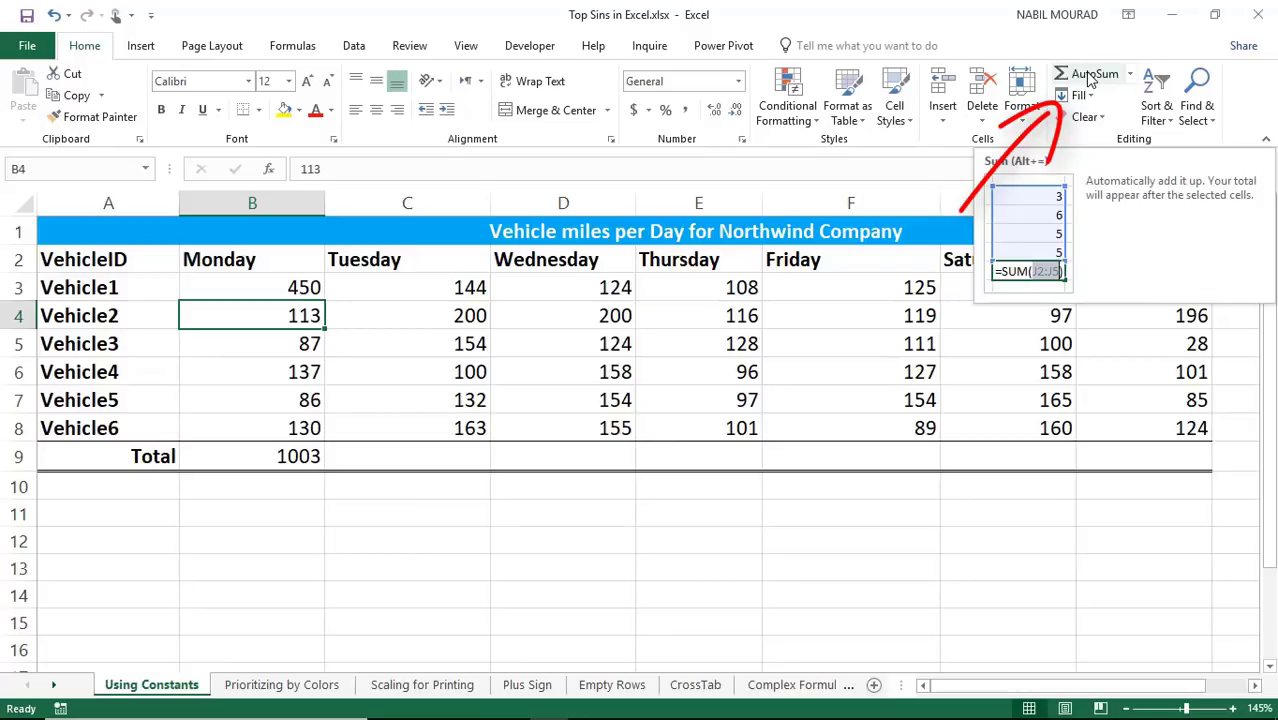
Clear the Total row from B9 to H9 and fill it with AutoSum totals for every day.
left_click(292, 46)
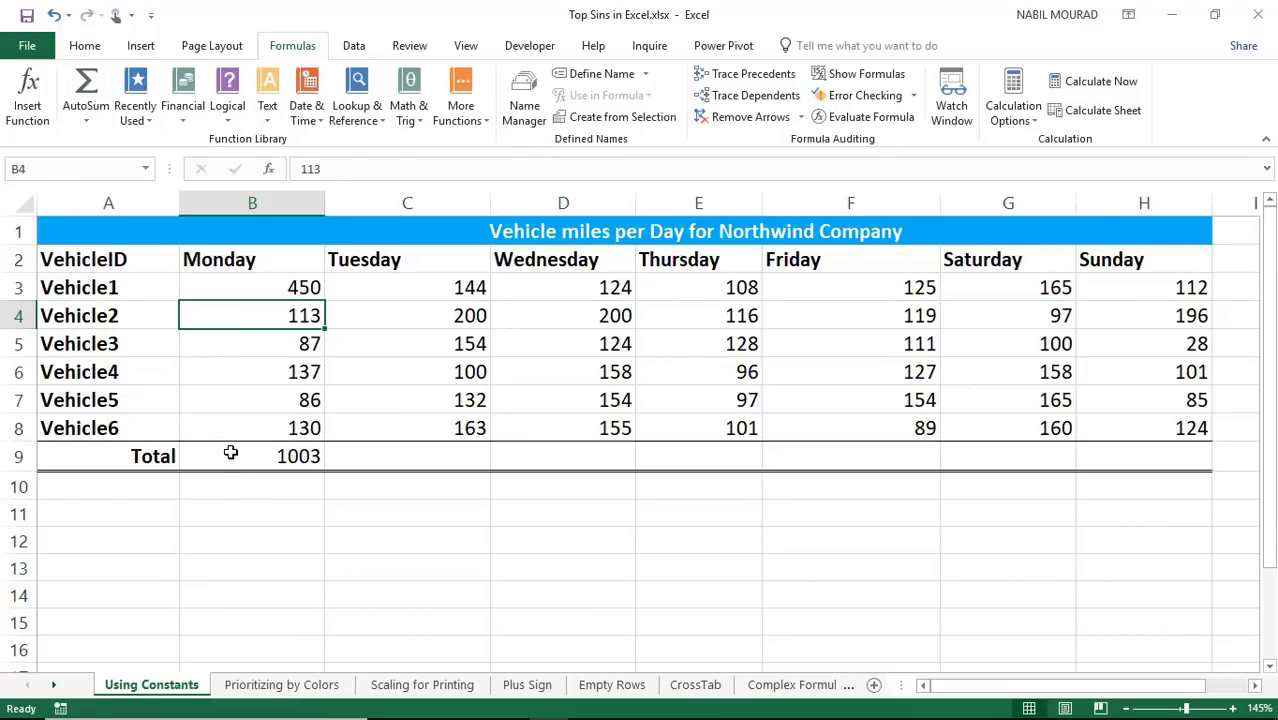
left_click_drag(231, 451, 1127, 466)
key("Delete")
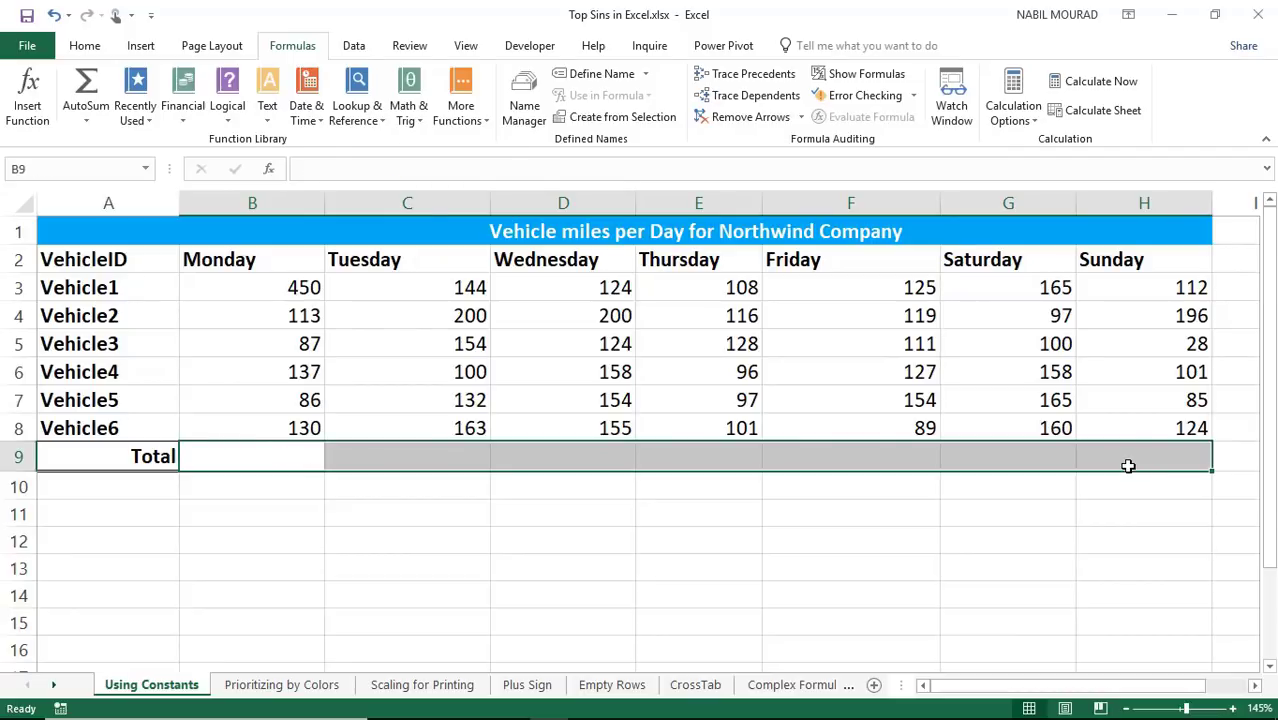
left_click(88, 85)
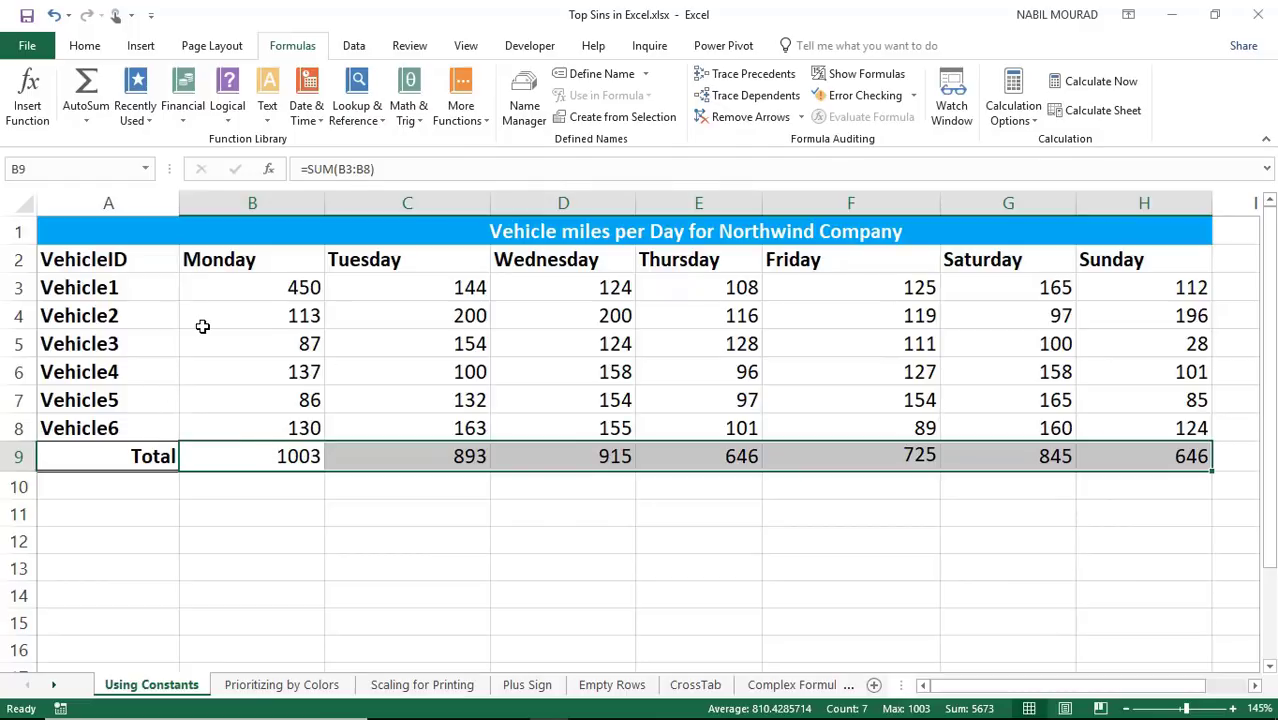
Clear the totals in B9:H9 and add column sums below B3:H8 using Quick Analysis.
key("Delete")
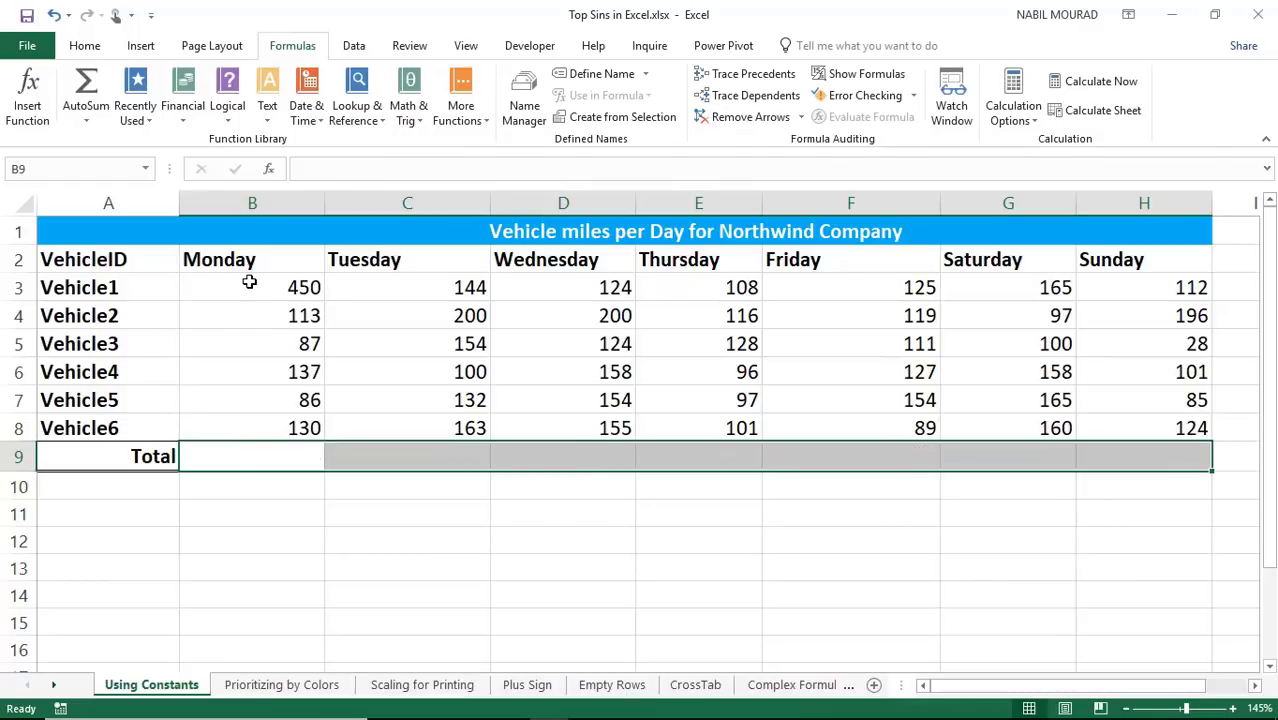
mouse_move(251, 285)
left_mouse_down()
mouse_move(251, 343)
mouse_move(511, 414)
mouse_move(1108, 423)
left_mouse_up()
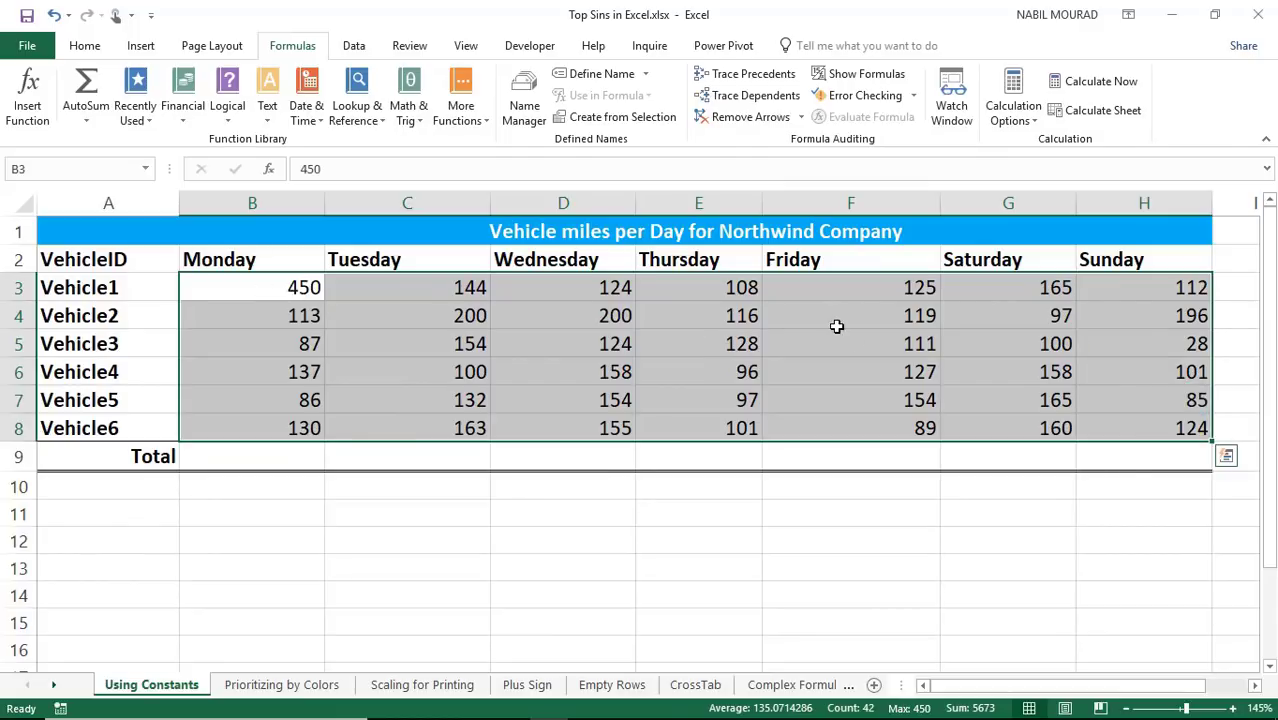
left_click(1227, 459)
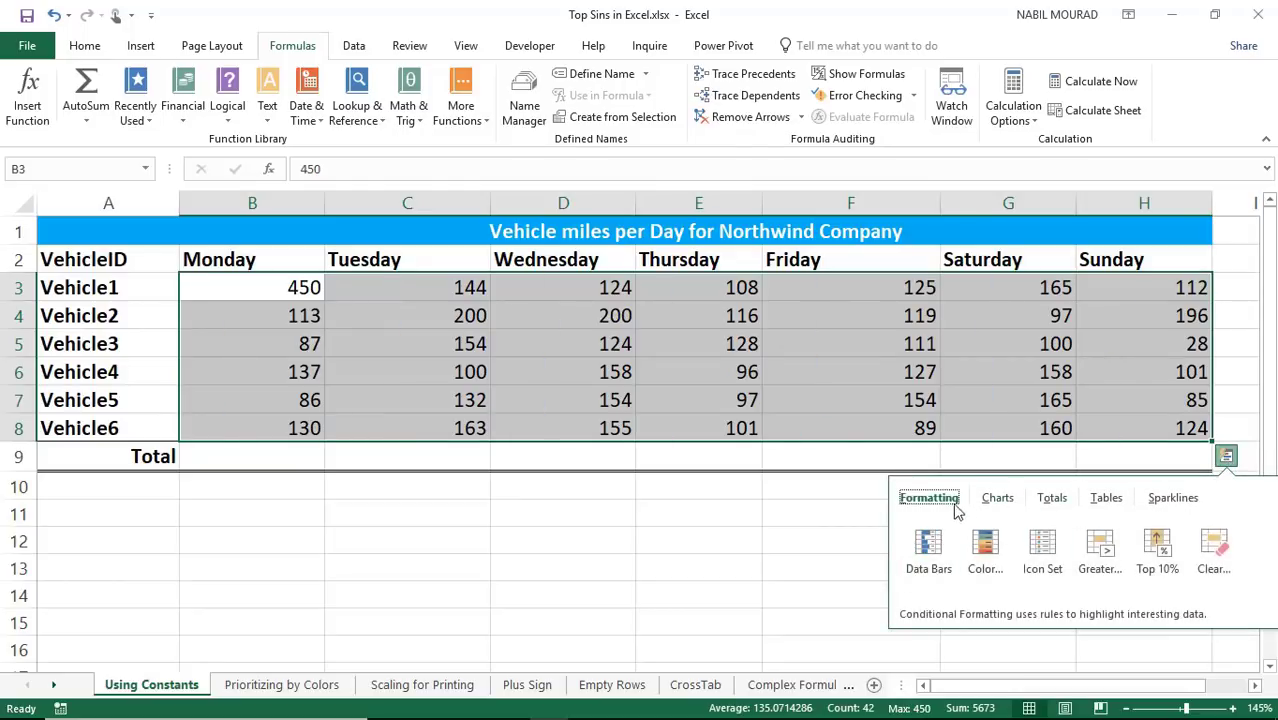
left_click(1053, 503)
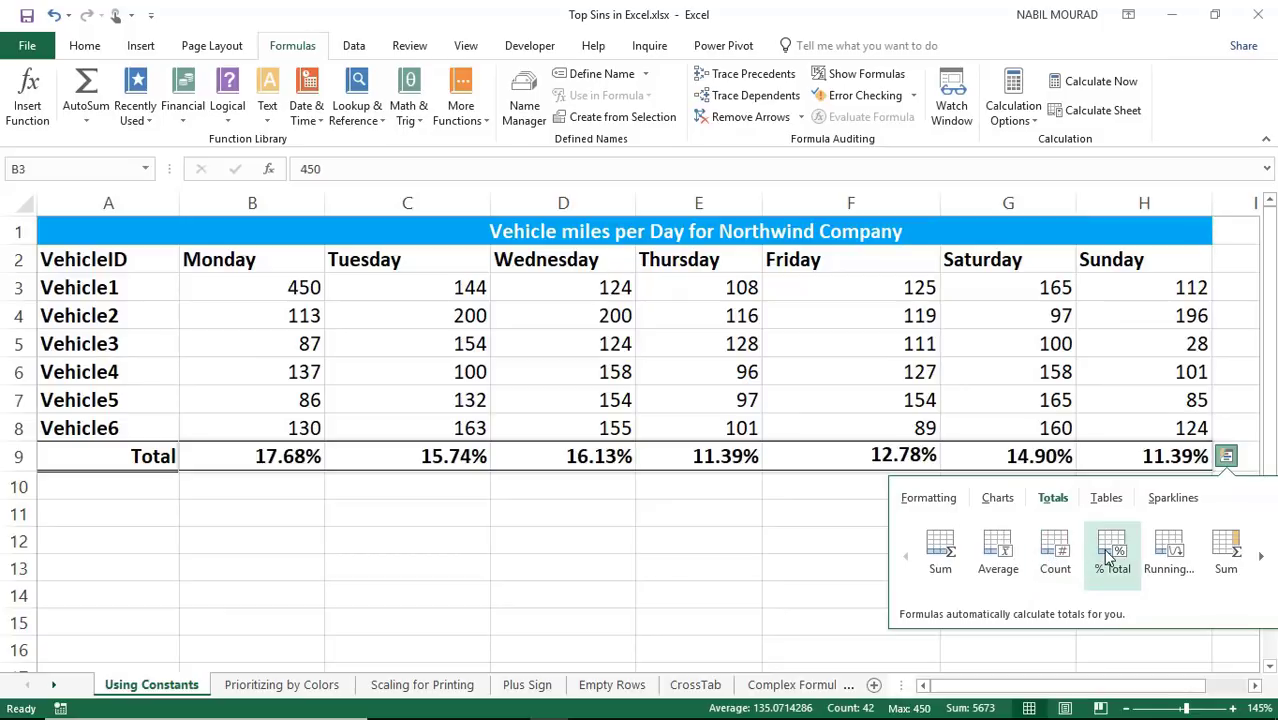
left_click(941, 548)
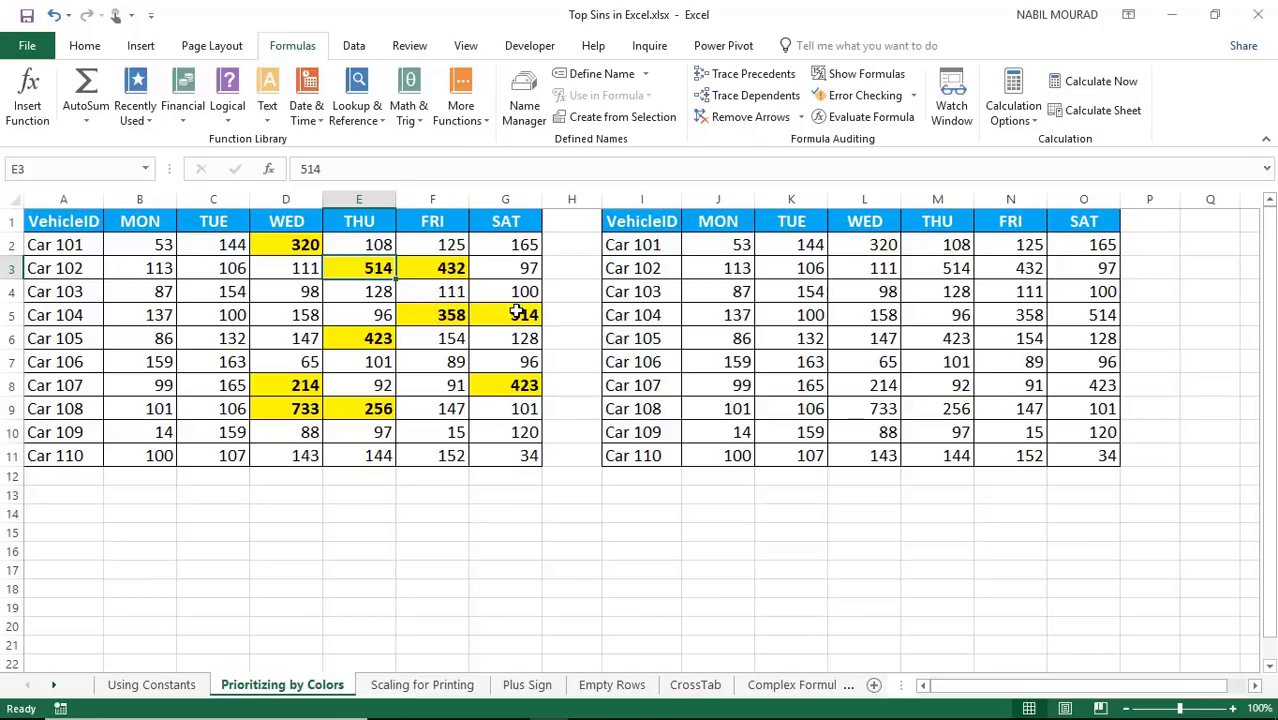
On the Prioritizing by Colors sheet, try changing Car 102's Thursday value in E3 to 125, and undo it.
left_click(84, 46)
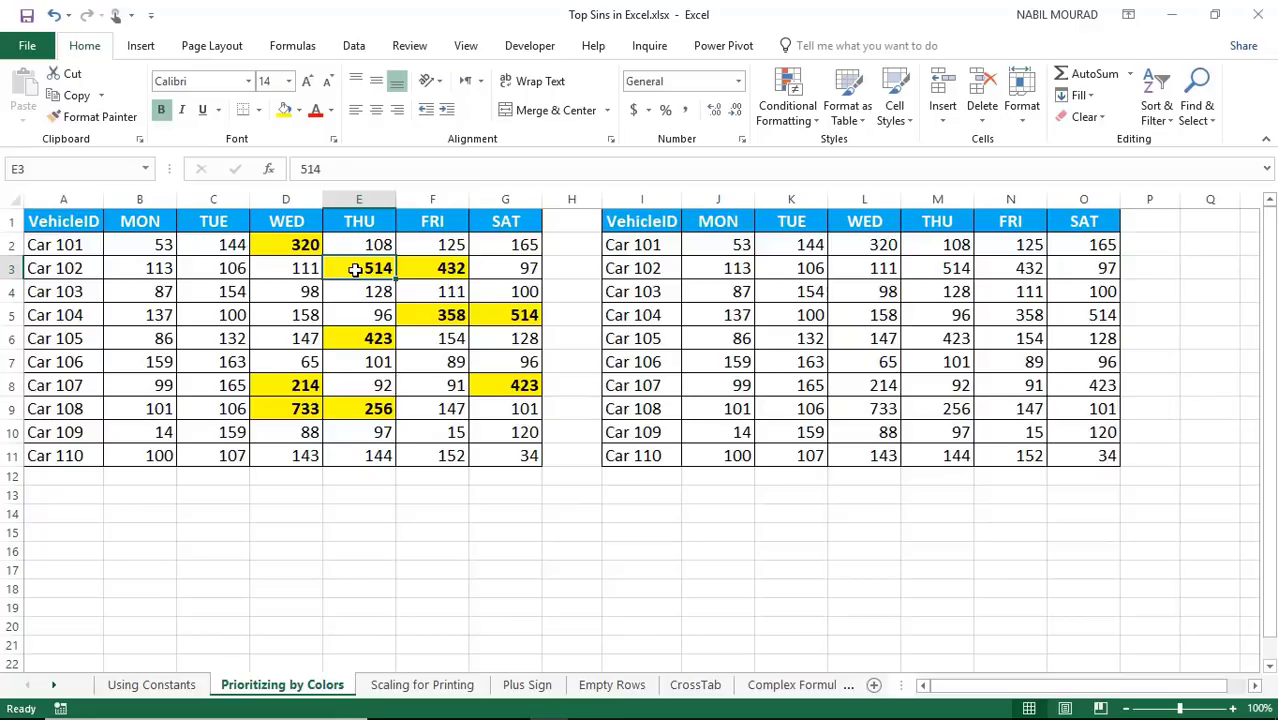
type("125")
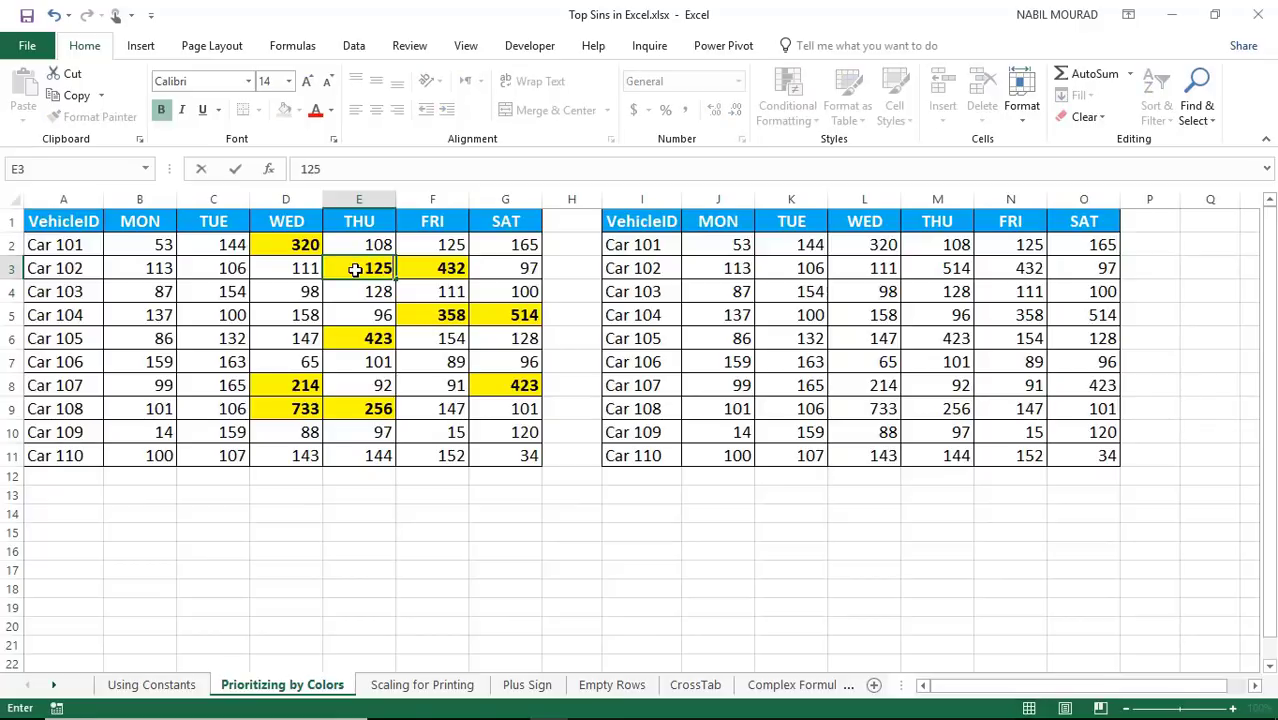
key("Return")
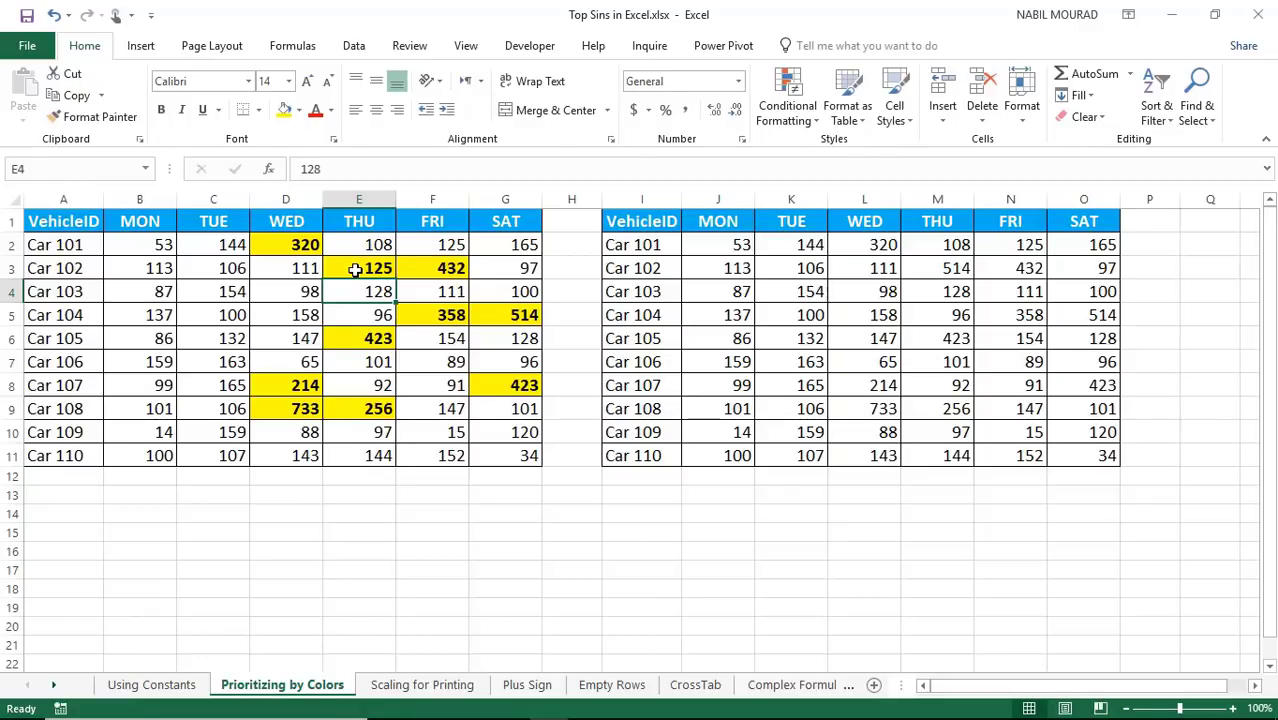
key("ctrl+z")
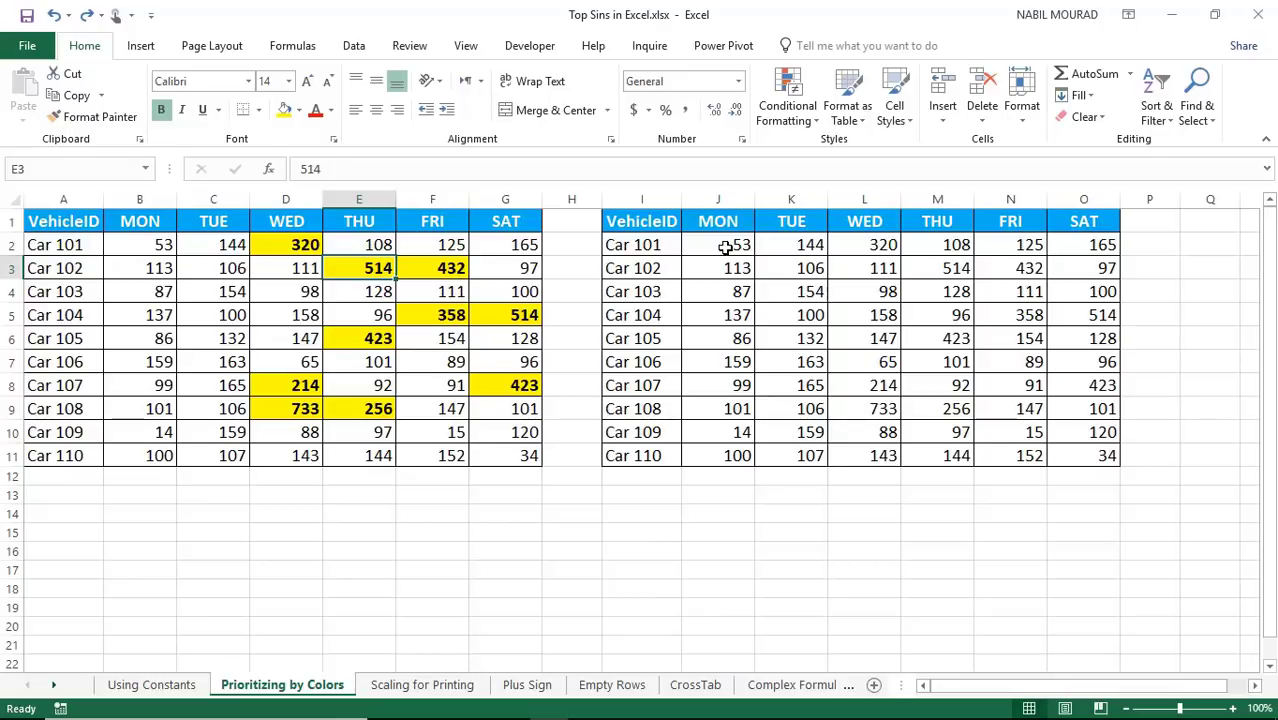
Set up a Greater Than conditional formatting rule with a threshold of 200 for the mileage values in J2:O11.
left_click_drag(726, 248, 1067, 452)
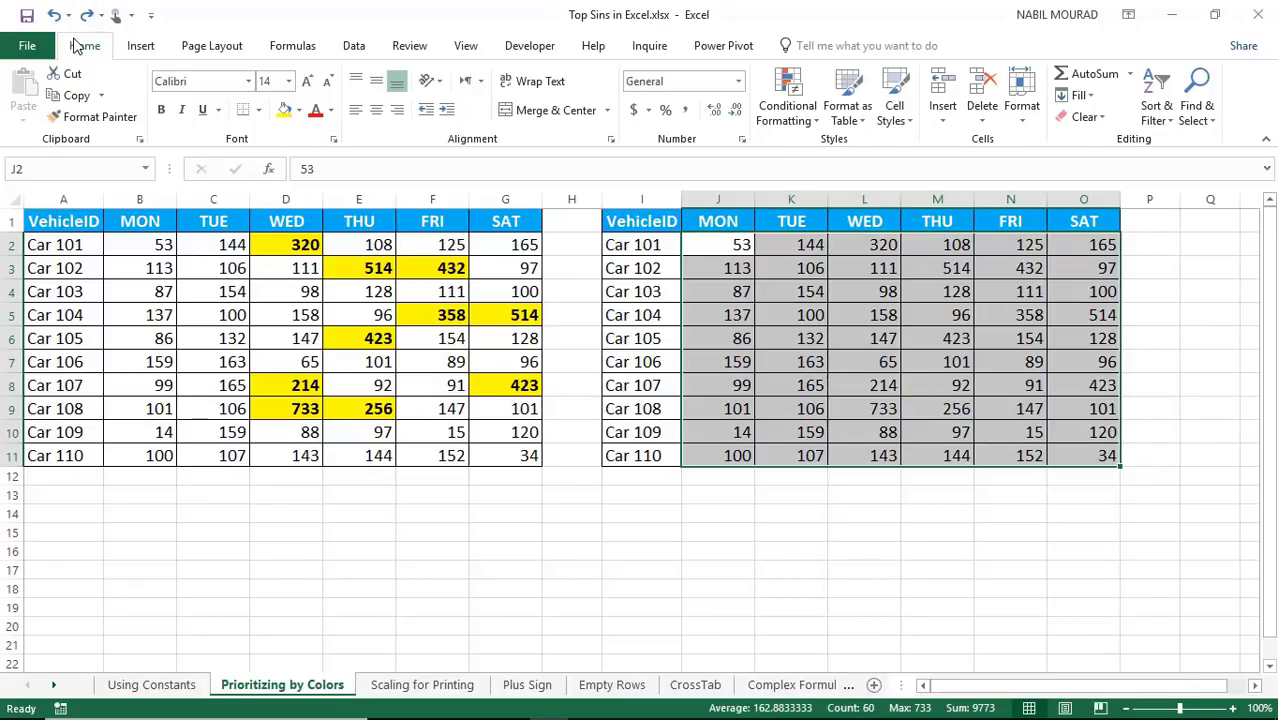
left_click(817, 118)
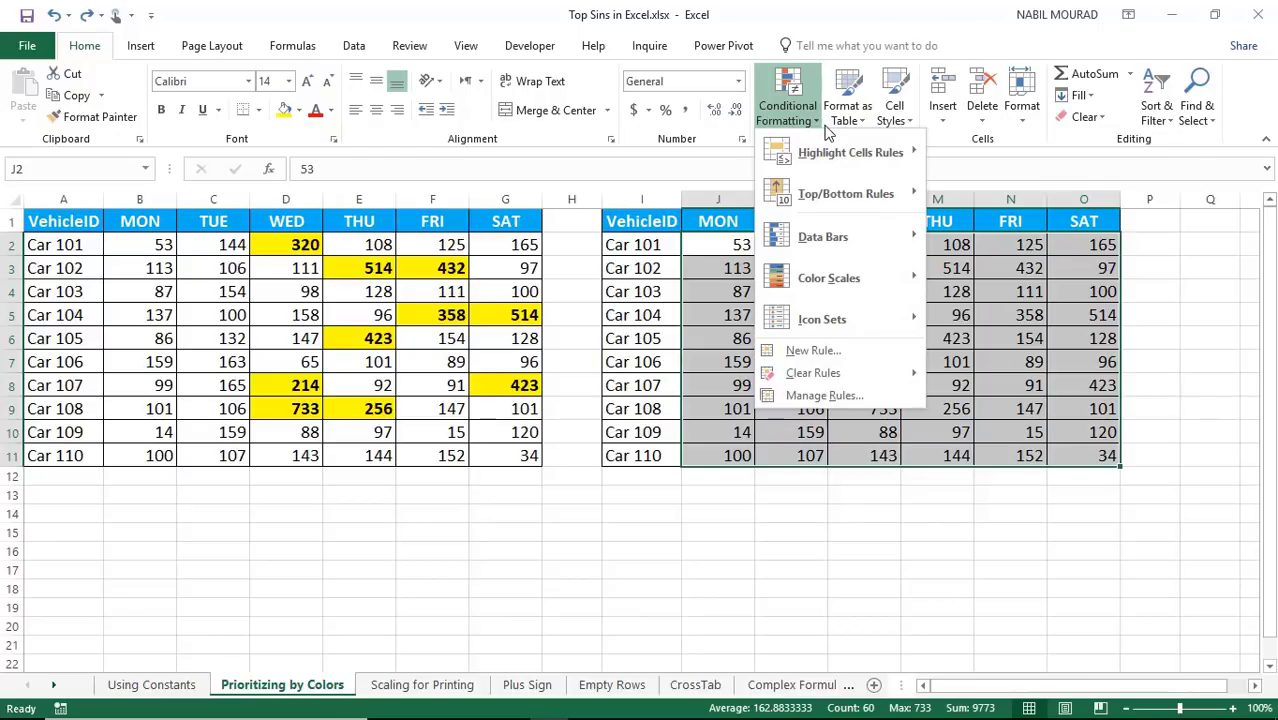
mouse_move(833, 160)
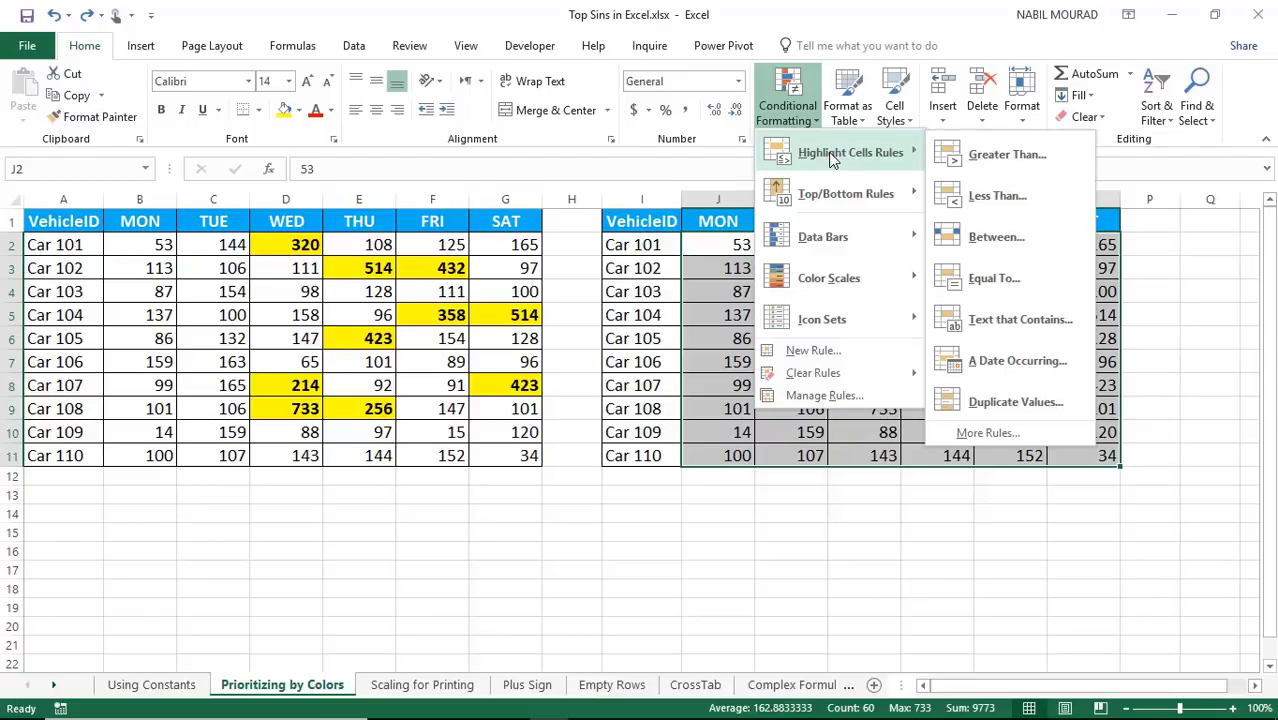
left_click(998, 157)
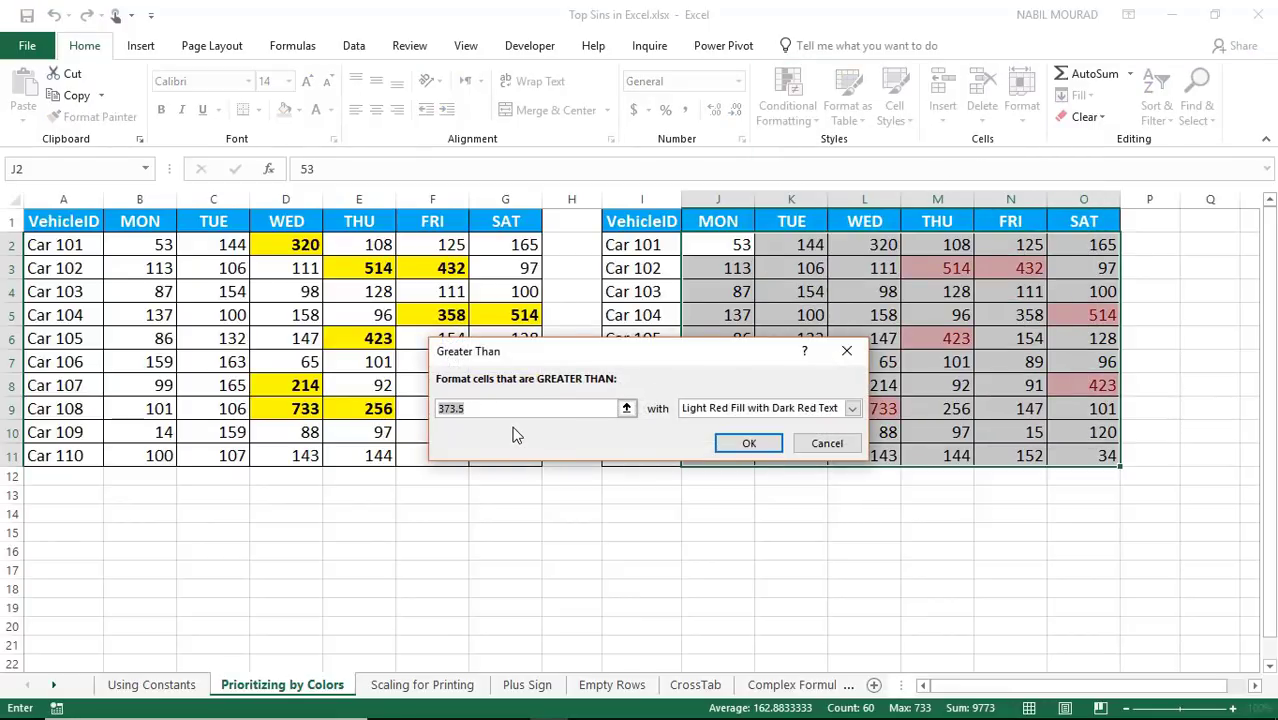
type("200")
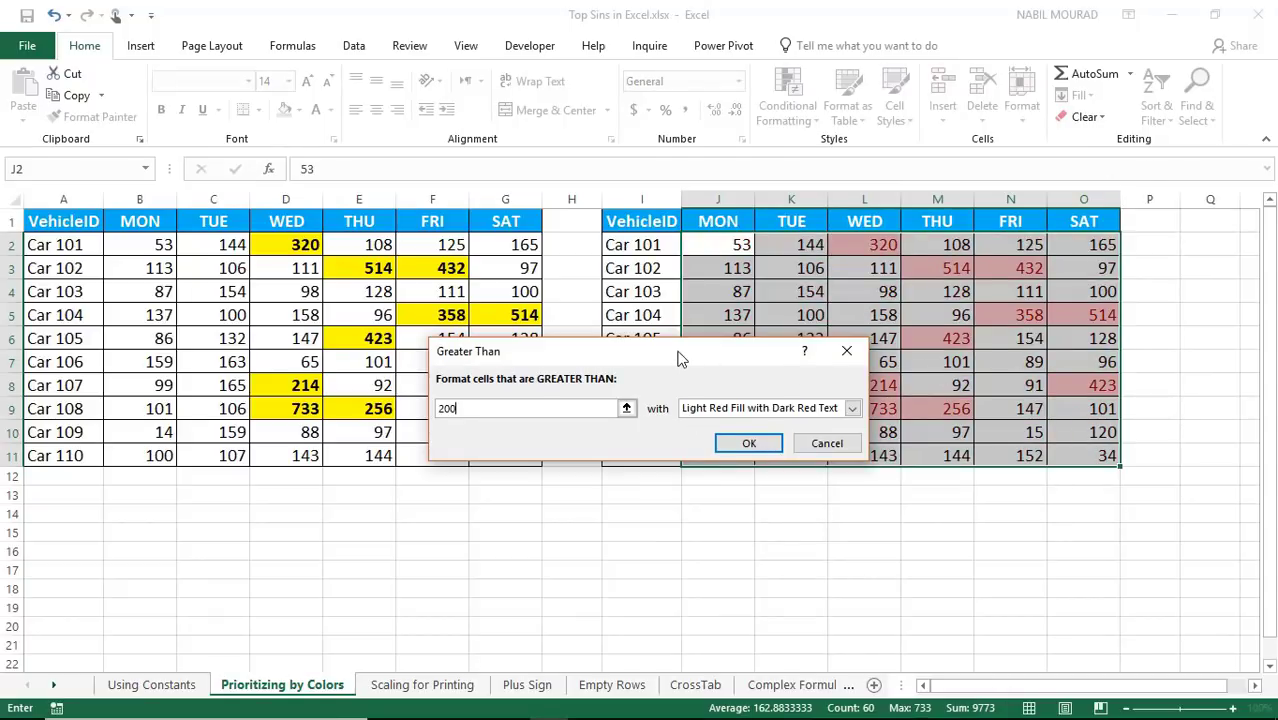
left_click_drag(680, 358, 435, 320)
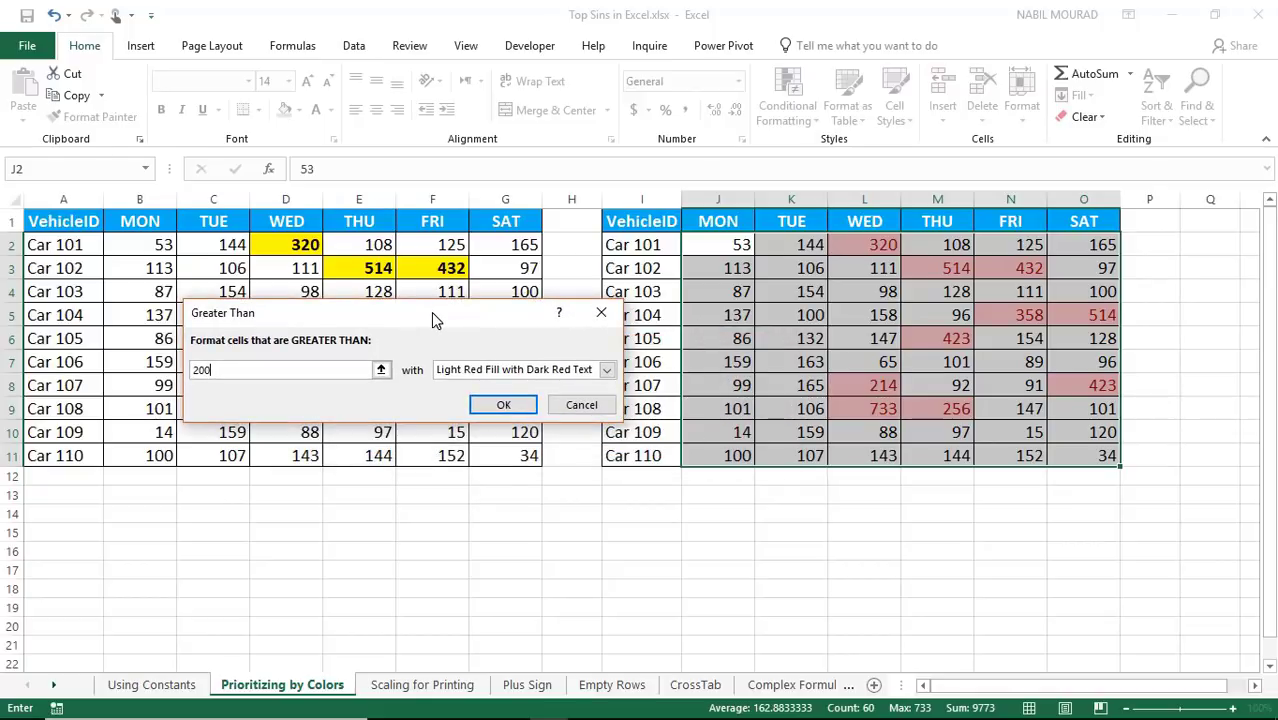
Give the over-200 highlighting rule on J2:O11 a custom format with a yellow fill and apply it.
left_click(607, 370)
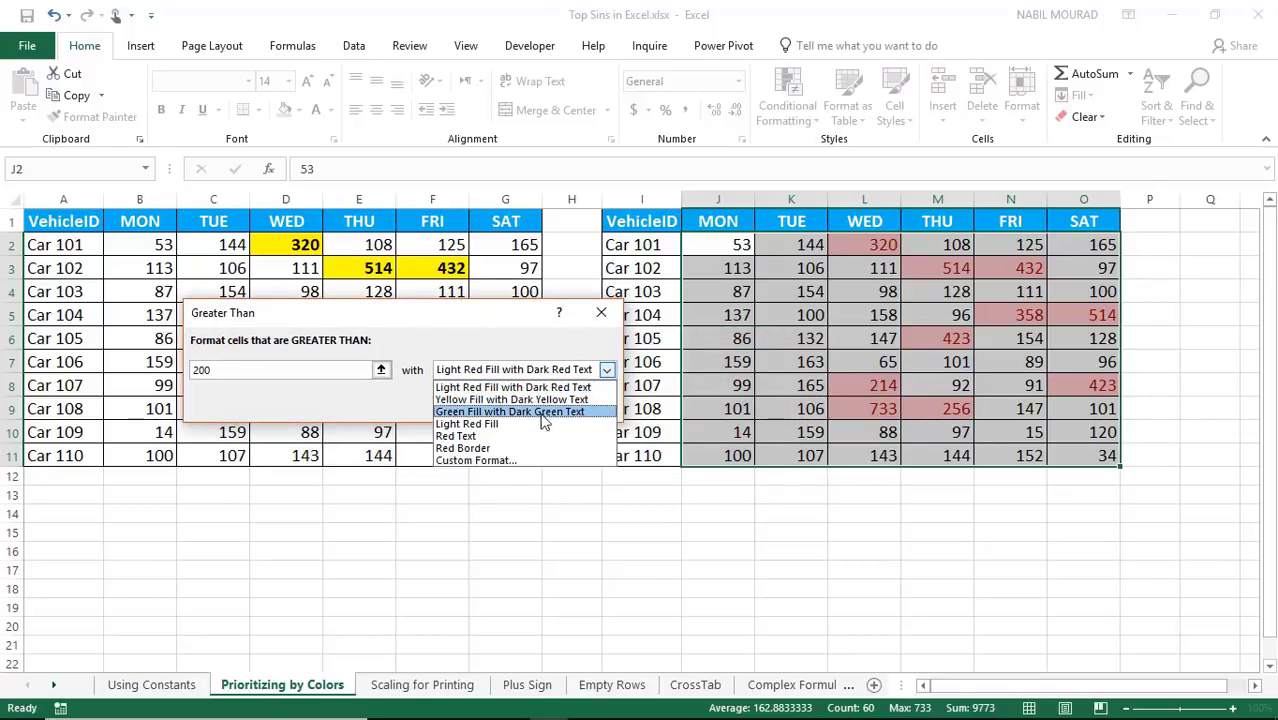
left_click(480, 461)
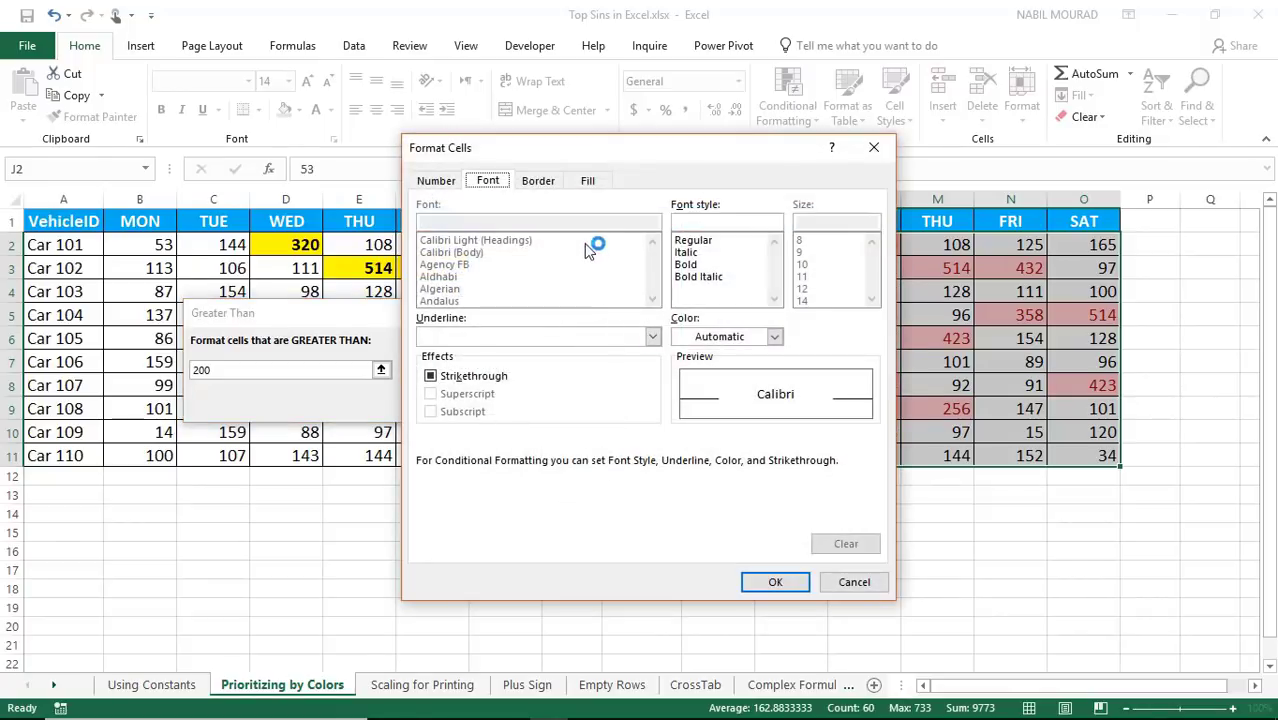
left_click(590, 182)
left_click(484, 364)
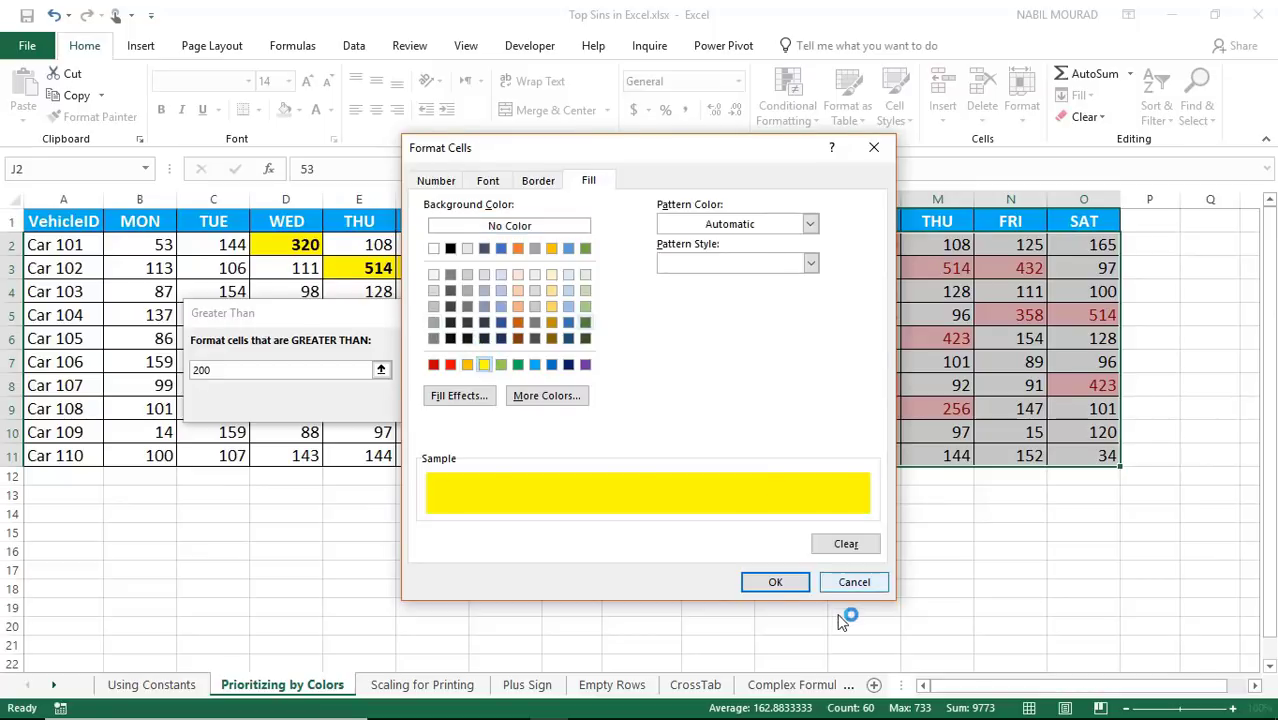
left_click(770, 585)
left_click(510, 406)
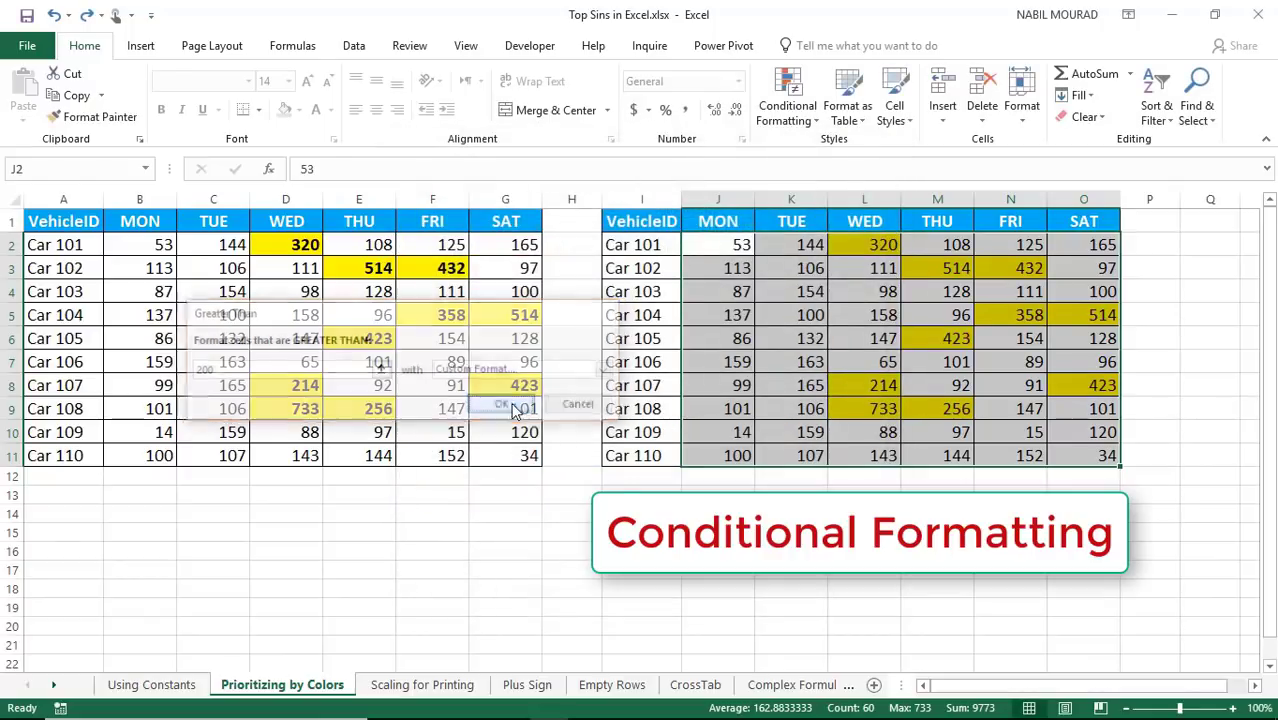
left_click(718, 514)
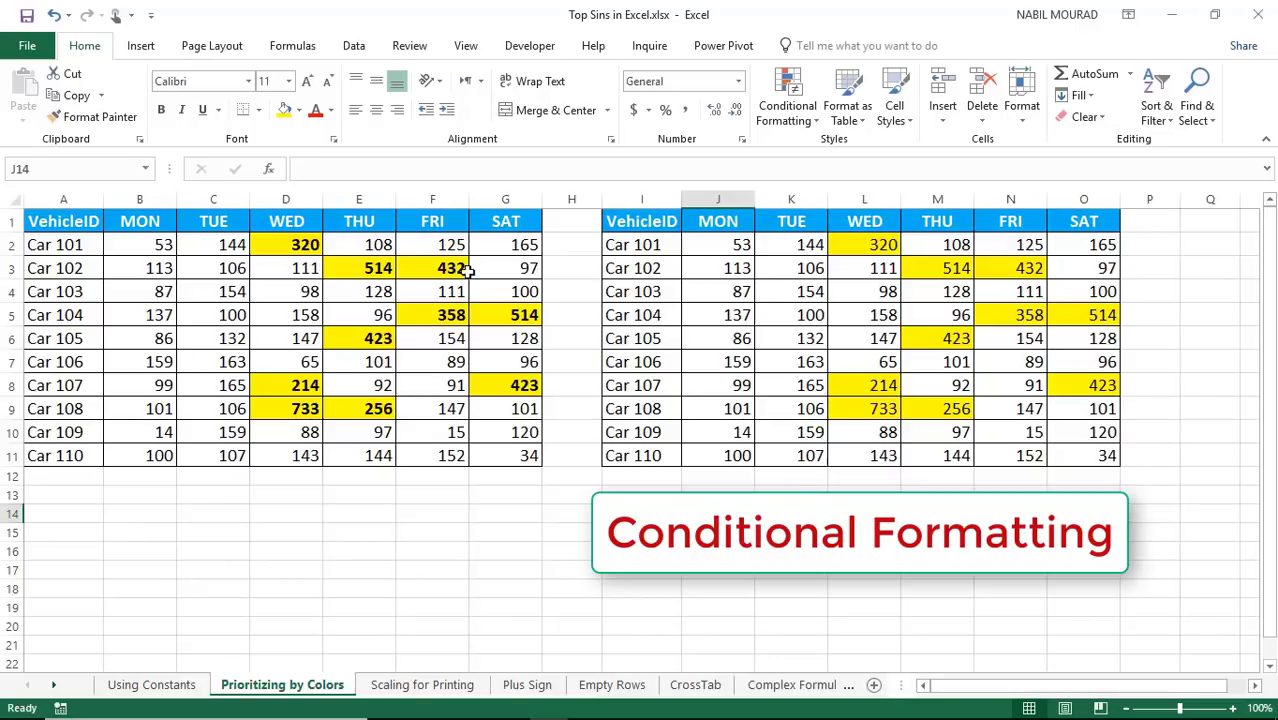
In the conditionally formatted table, change Car 102's Thursday value in M3 to 125 and Car 103's Wednesday value in L4 to 354.
left_click(950, 268)
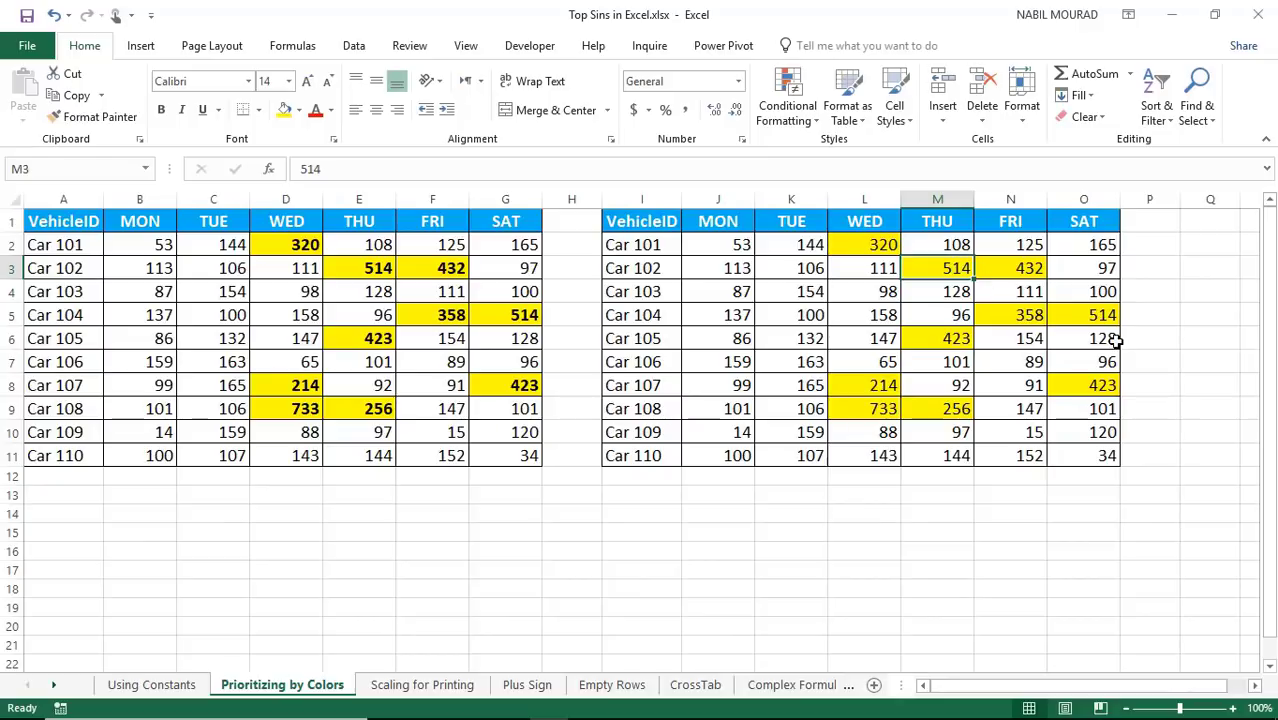
type("125")
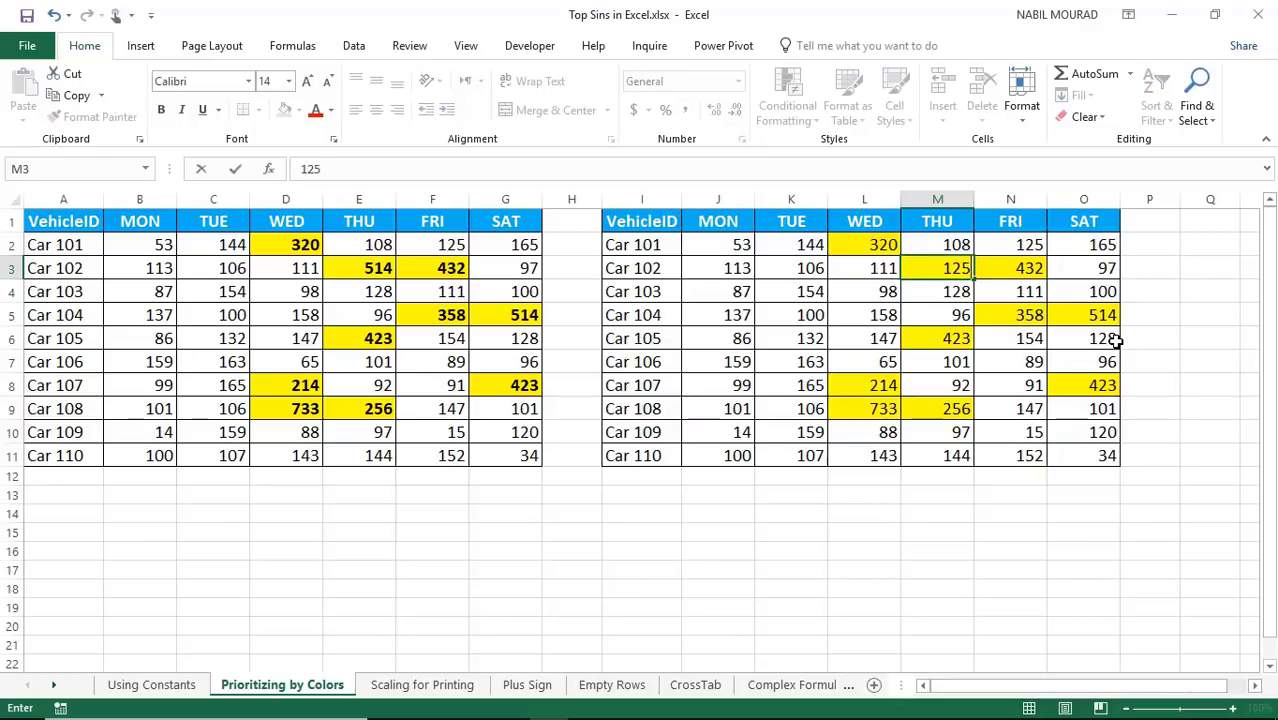
key("Return")
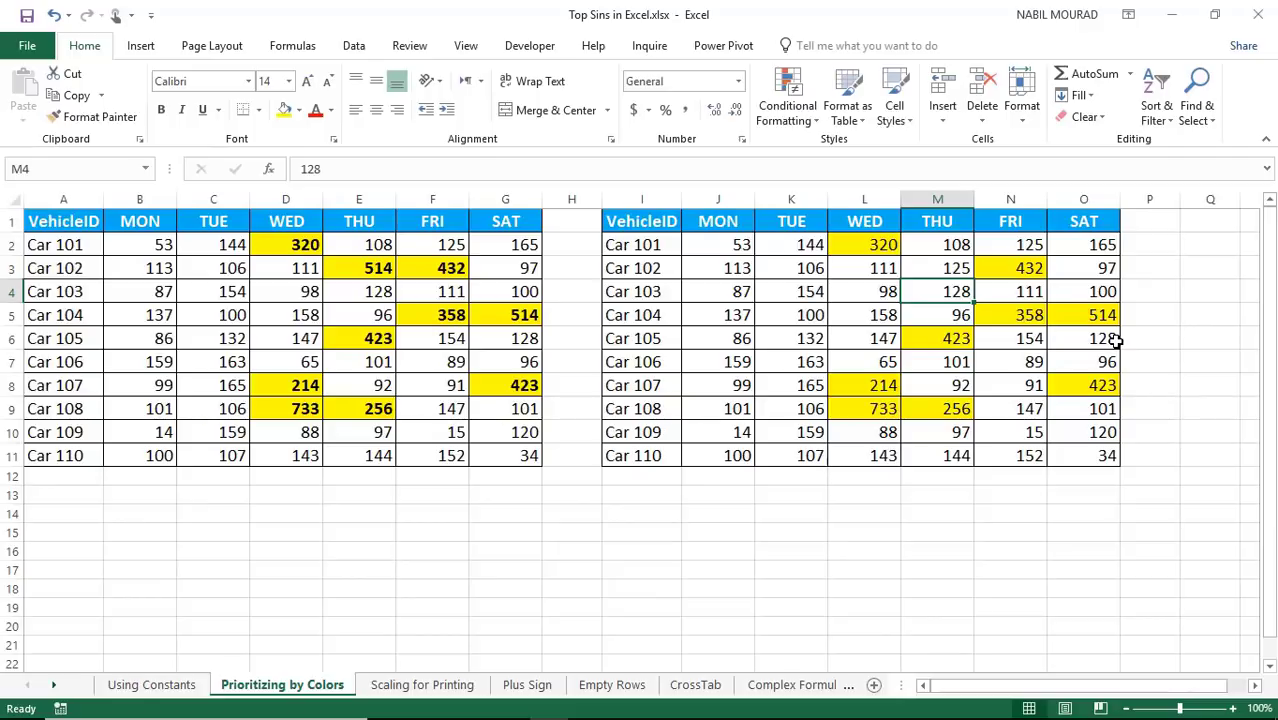
left_click(862, 292)
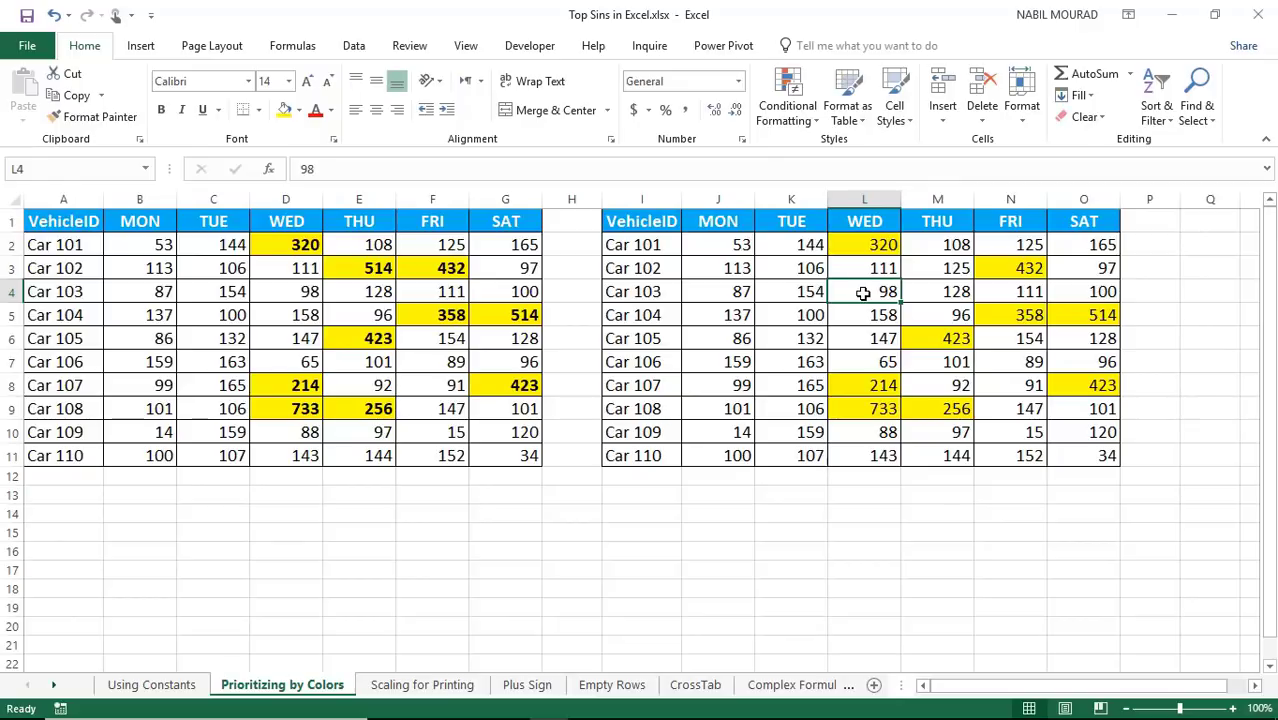
type("354")
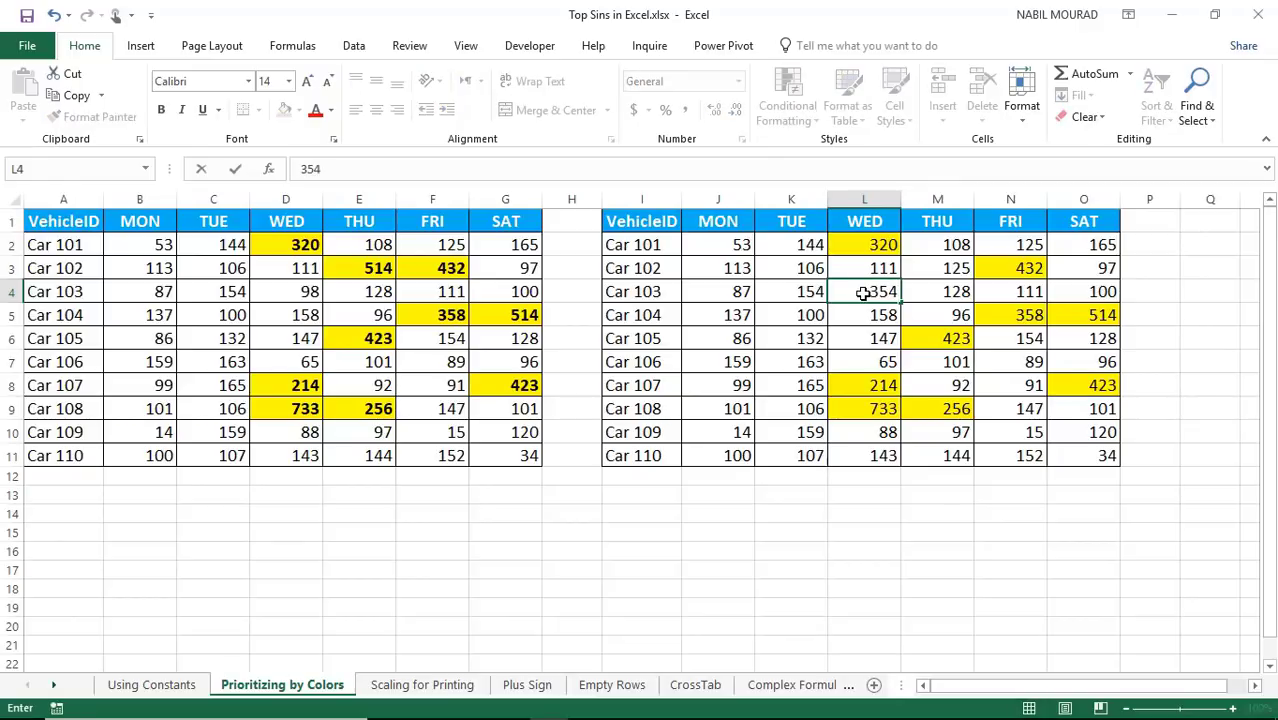
key("Return")
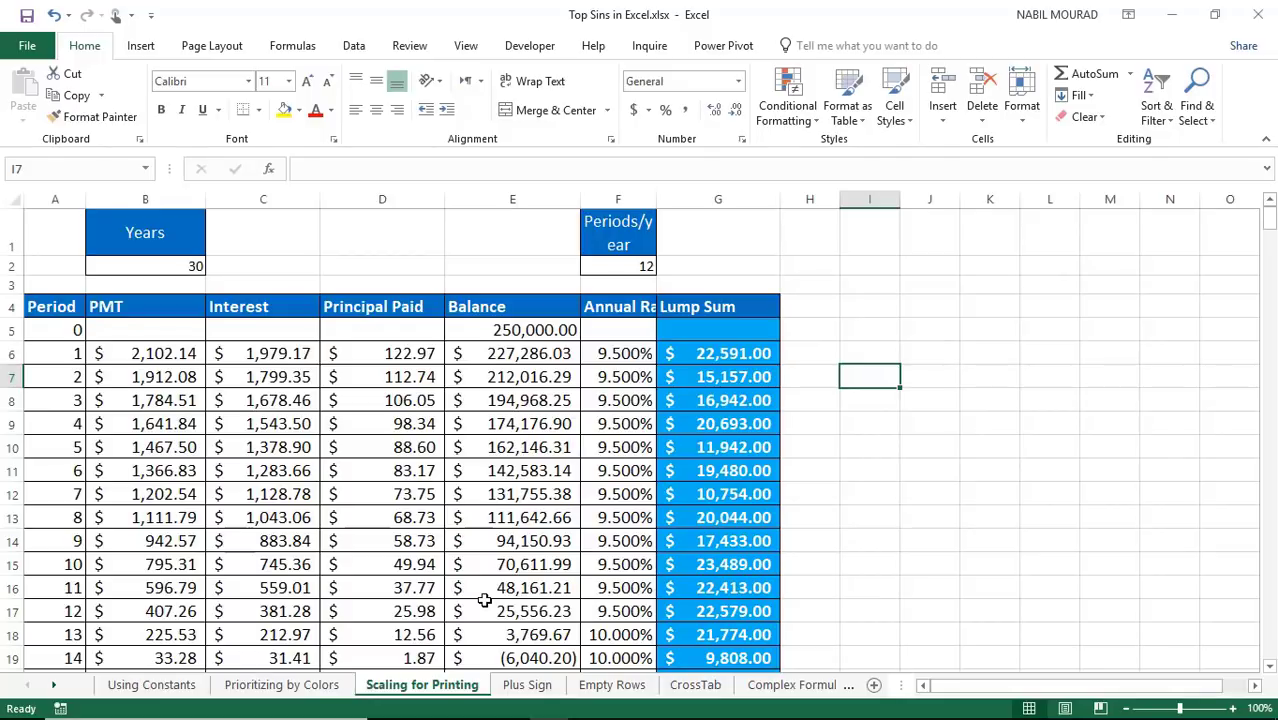
Preview the first two printed pages of the Scaling for Printing sheet and return to the worksheet.
key("ctrl+p")
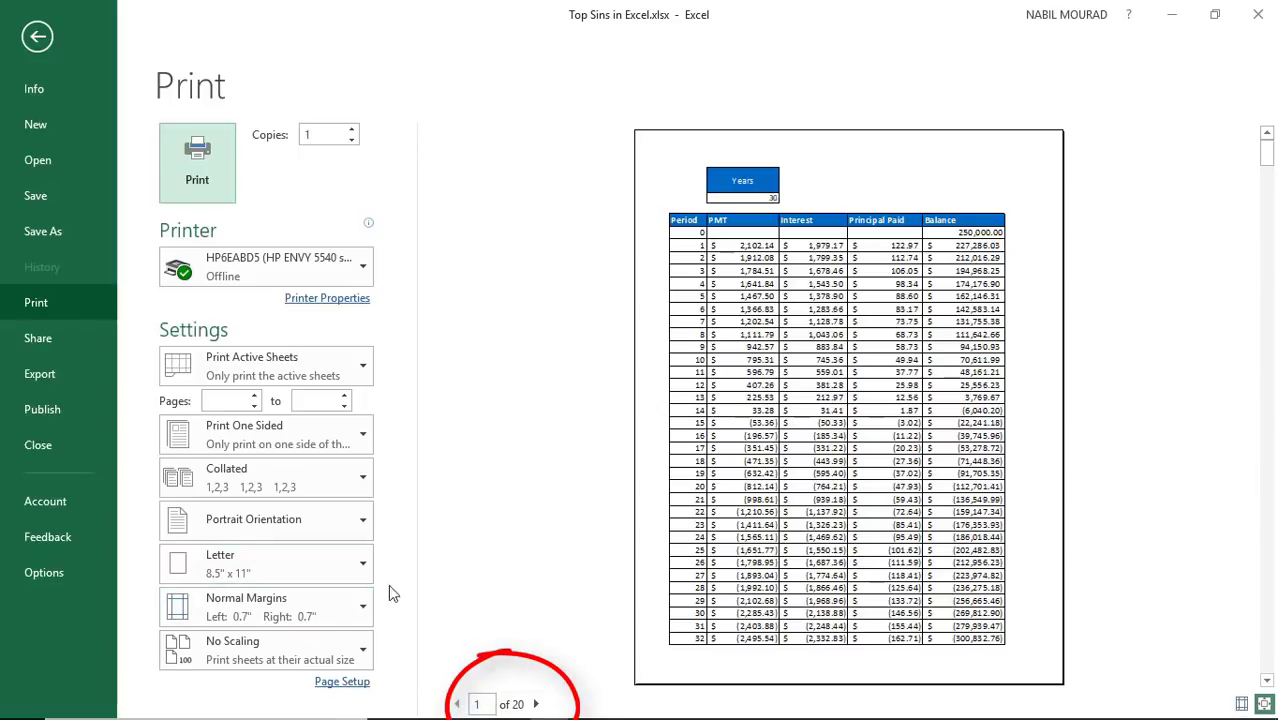
left_click(536, 704)
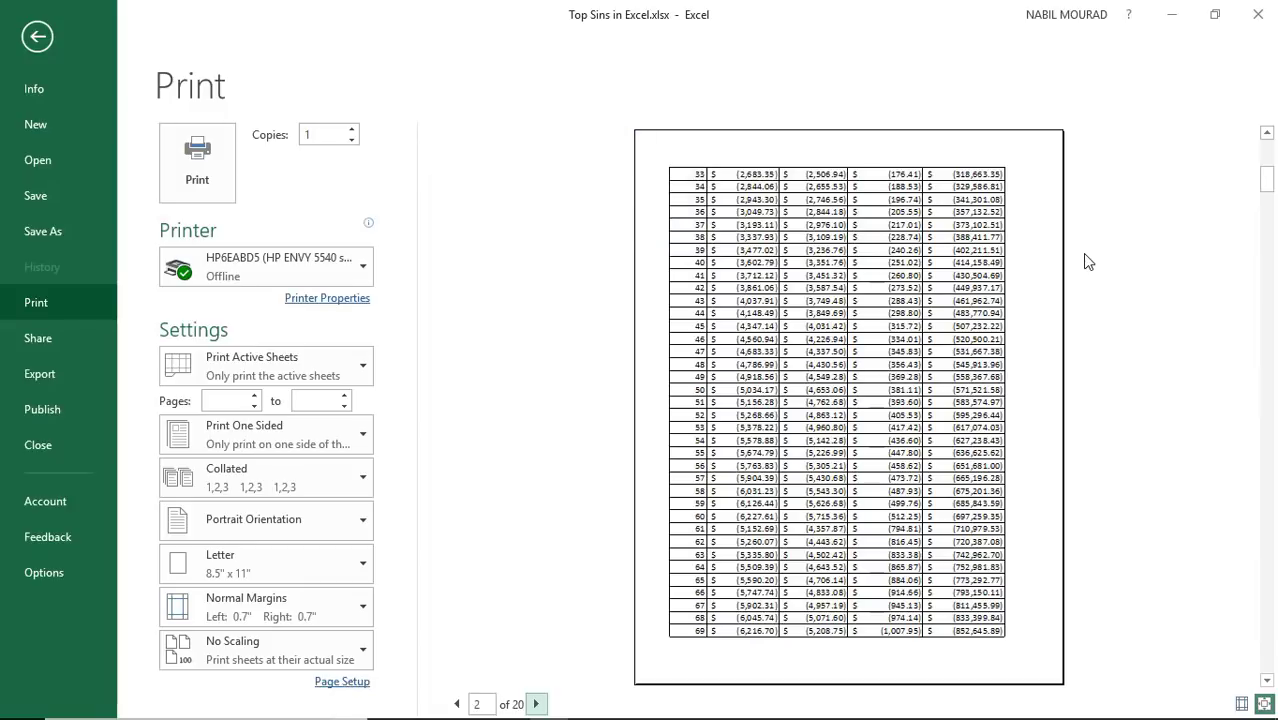
left_click(38, 40)
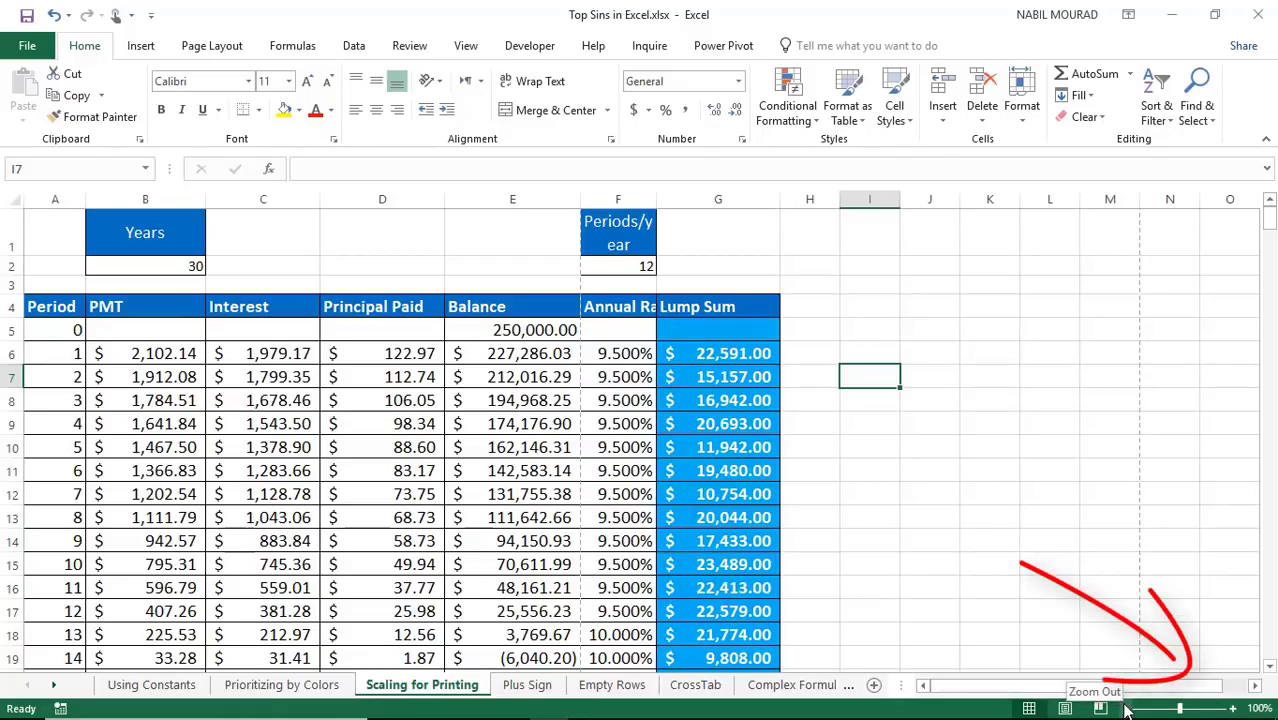
left_click(1233, 708)
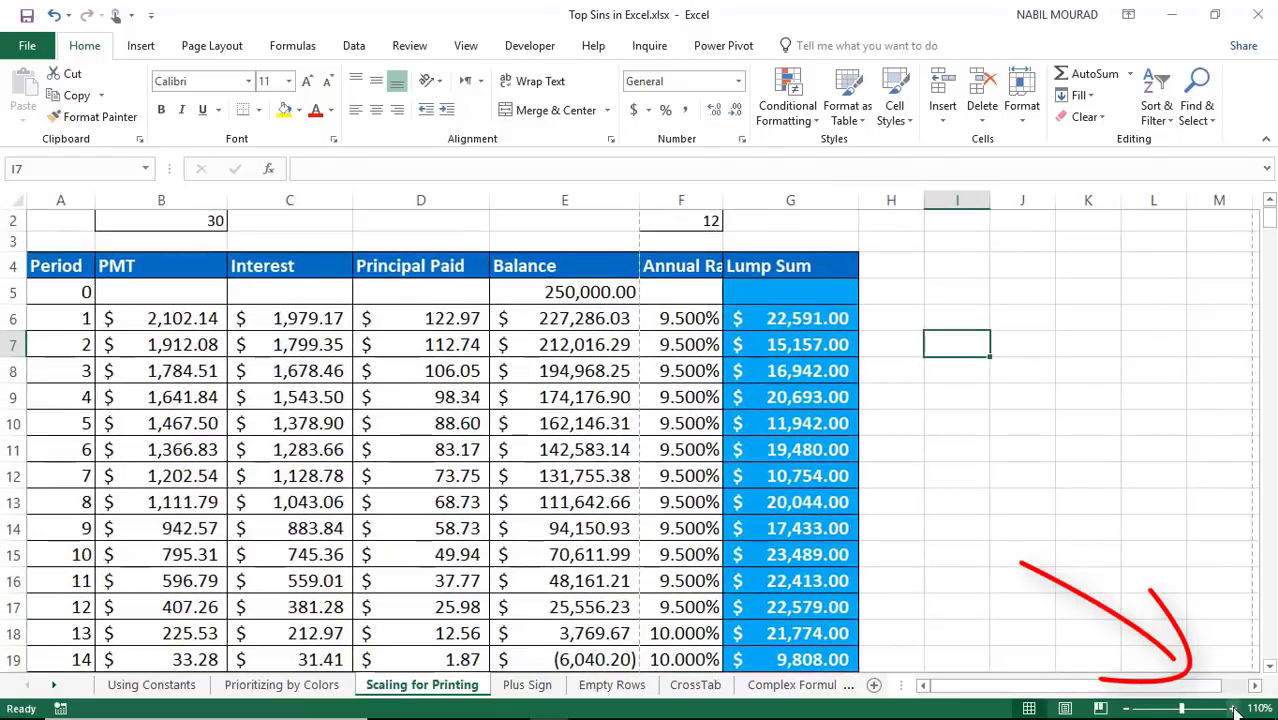
left_click(1233, 709)
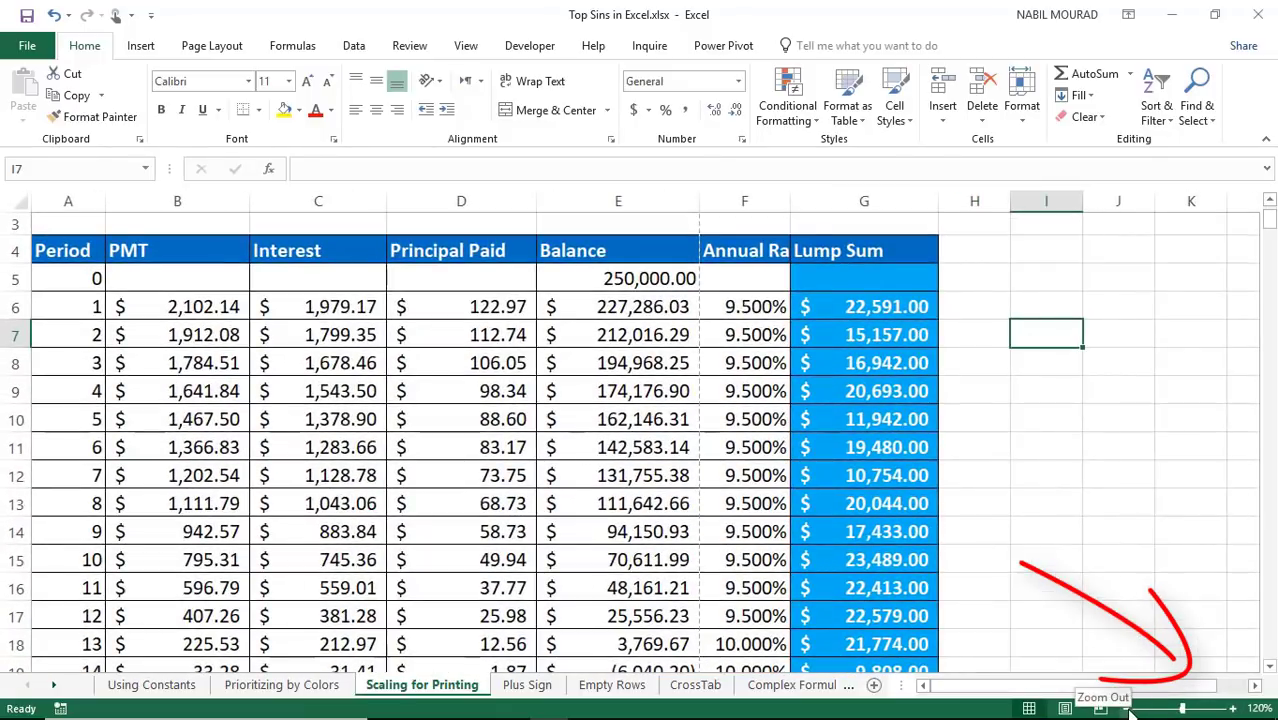
left_click(1127, 709)
left_click(1127, 709)
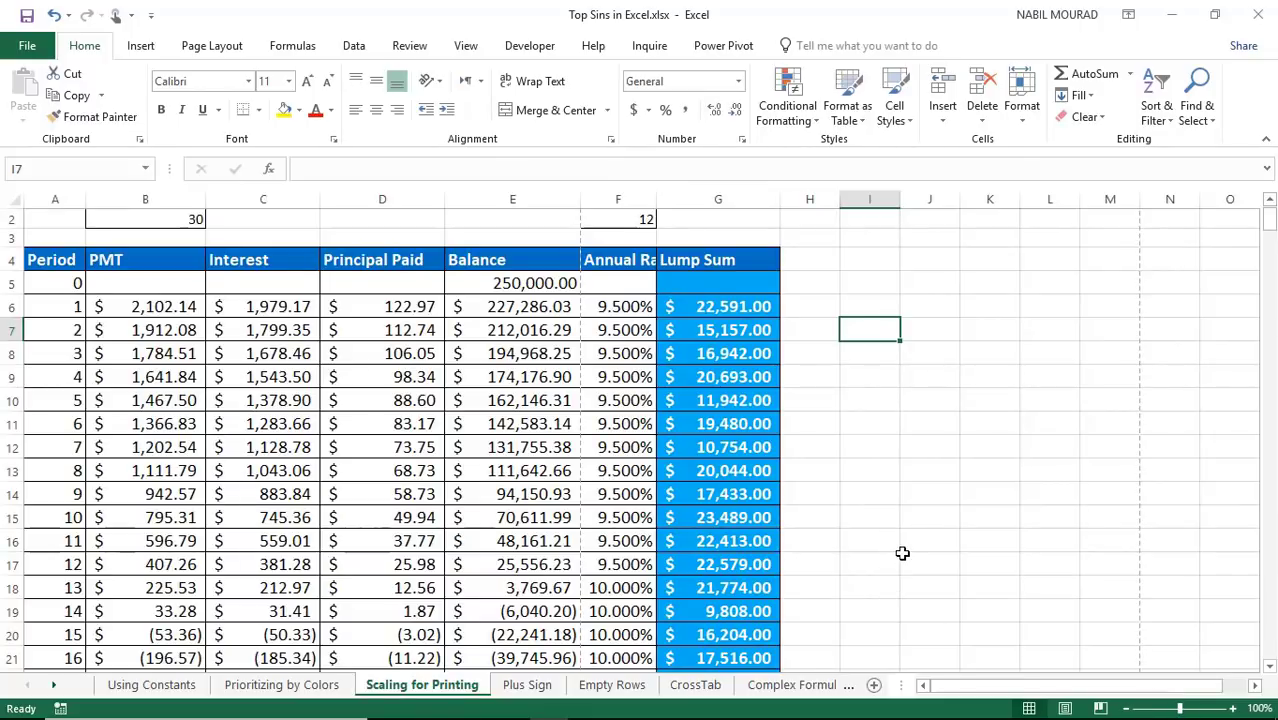
In the page setup, scale the Scaling for Printing sheet to fit 1 page wide with the page height left blank.
left_click(207, 50)
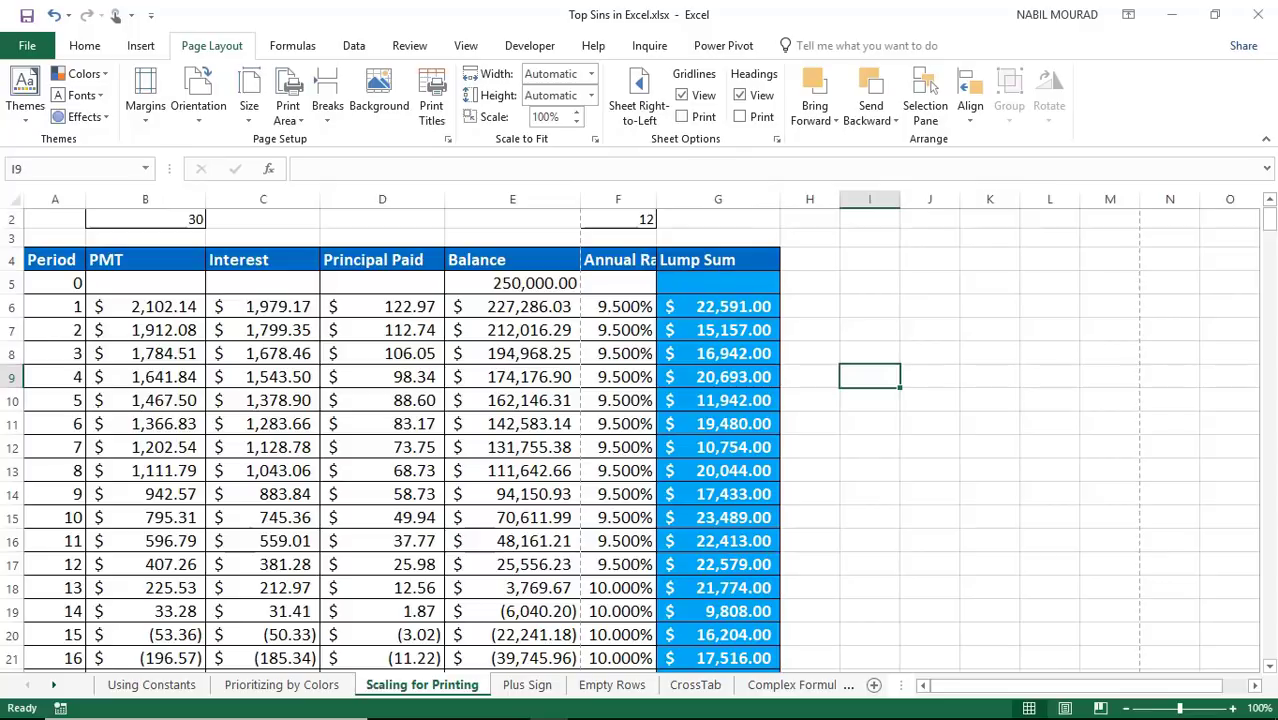
key("alt+p")
key("s")
key("p")
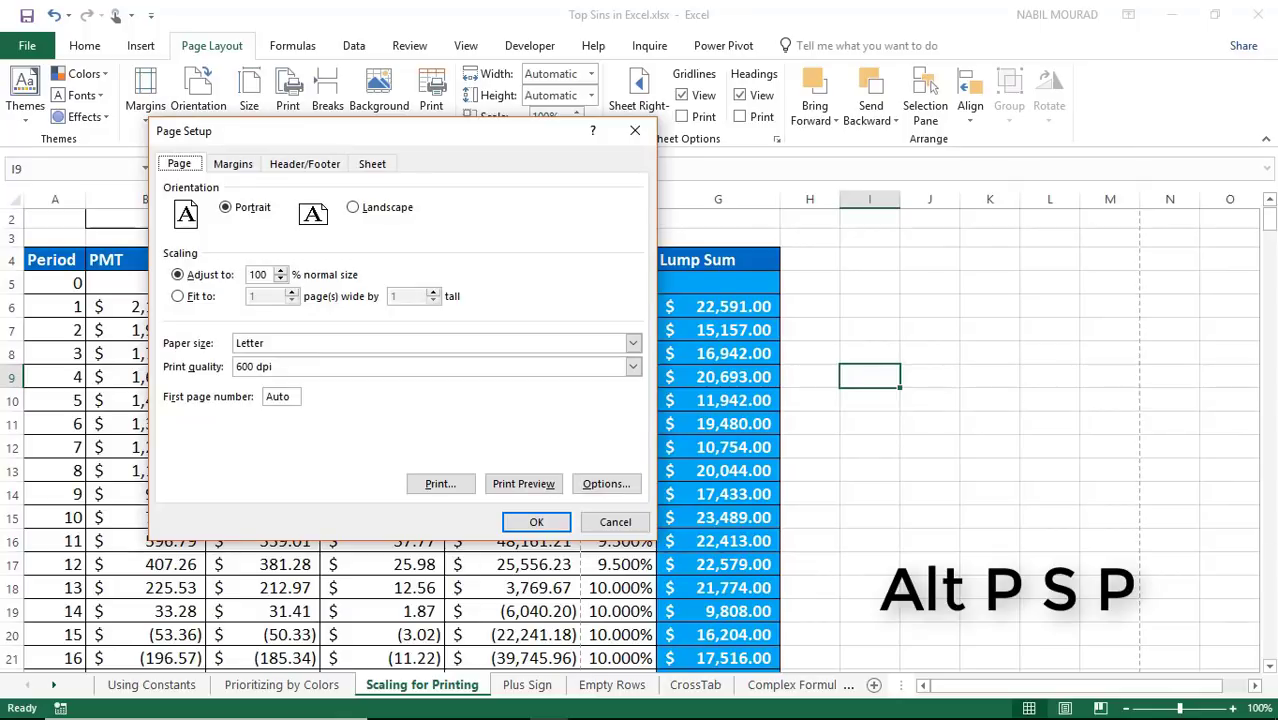
left_click_drag(443, 131, 878, 126)
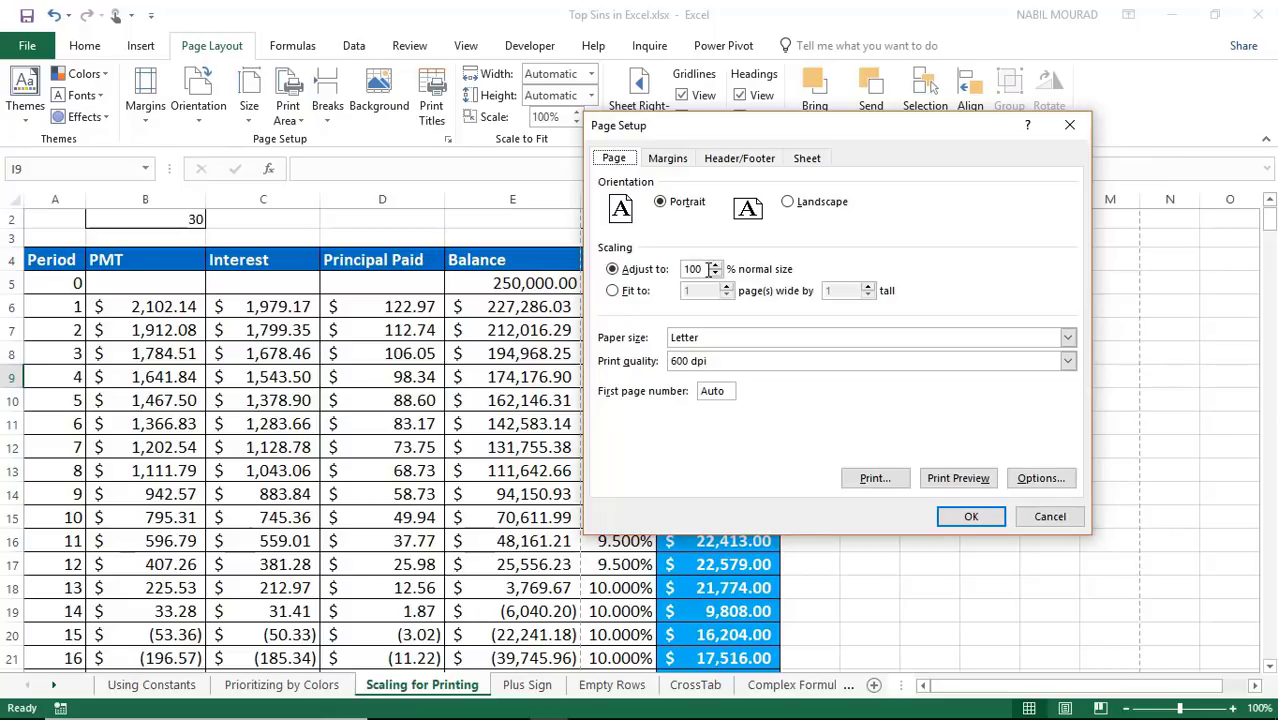
left_click(613, 291)
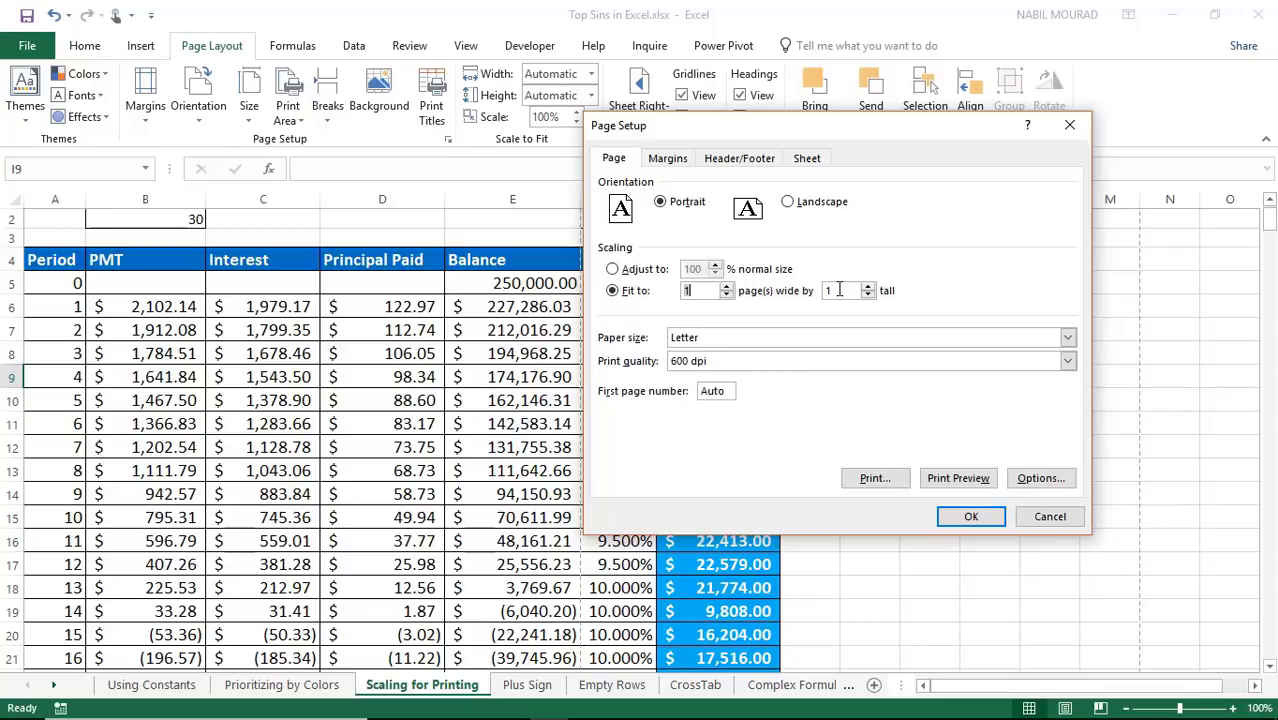
key("Tab")
key("BackSpace")
Center the printout horizontally on the page and set row 4 ($4:$4) to repeat at the top of each page.
left_click(667, 158)
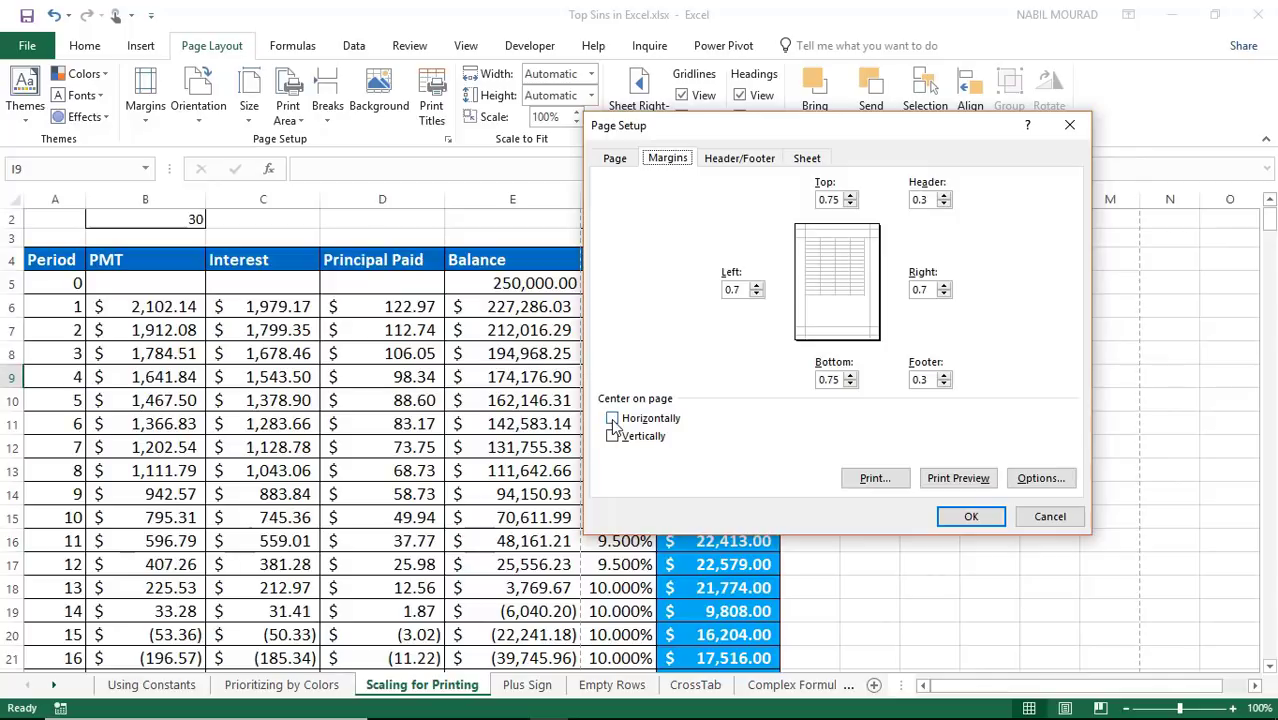
left_click(612, 420)
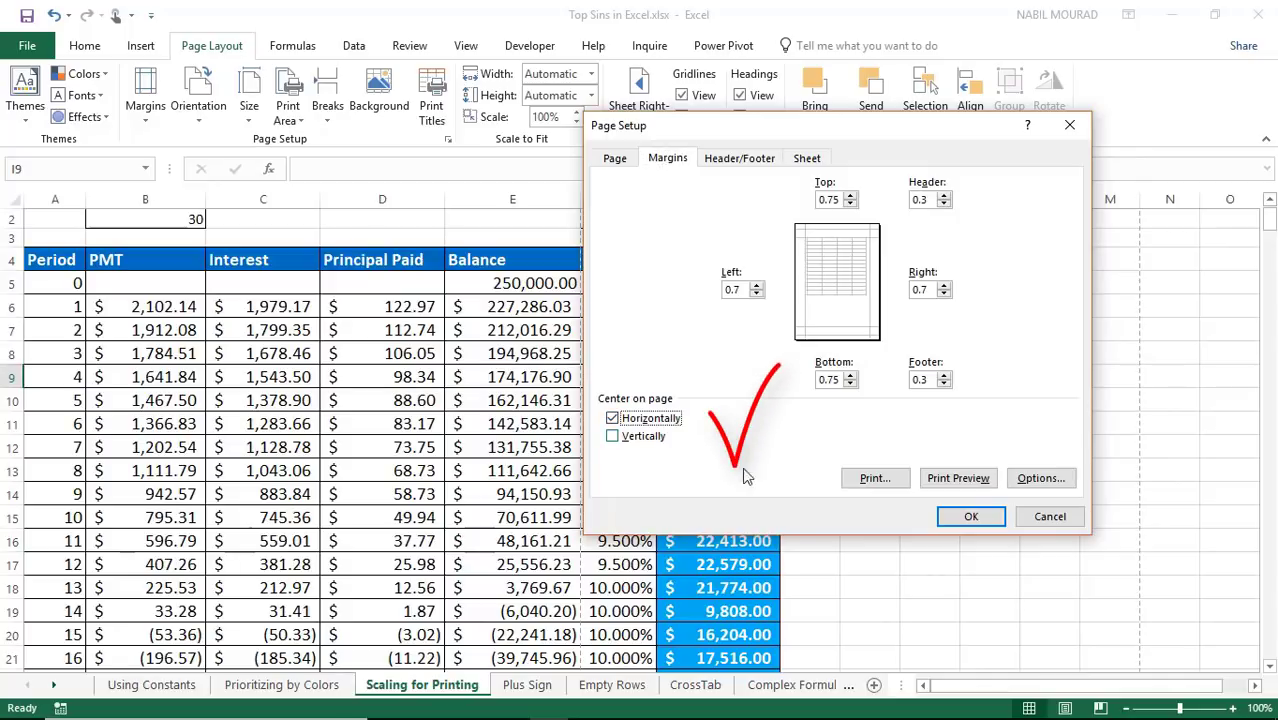
left_click(730, 162)
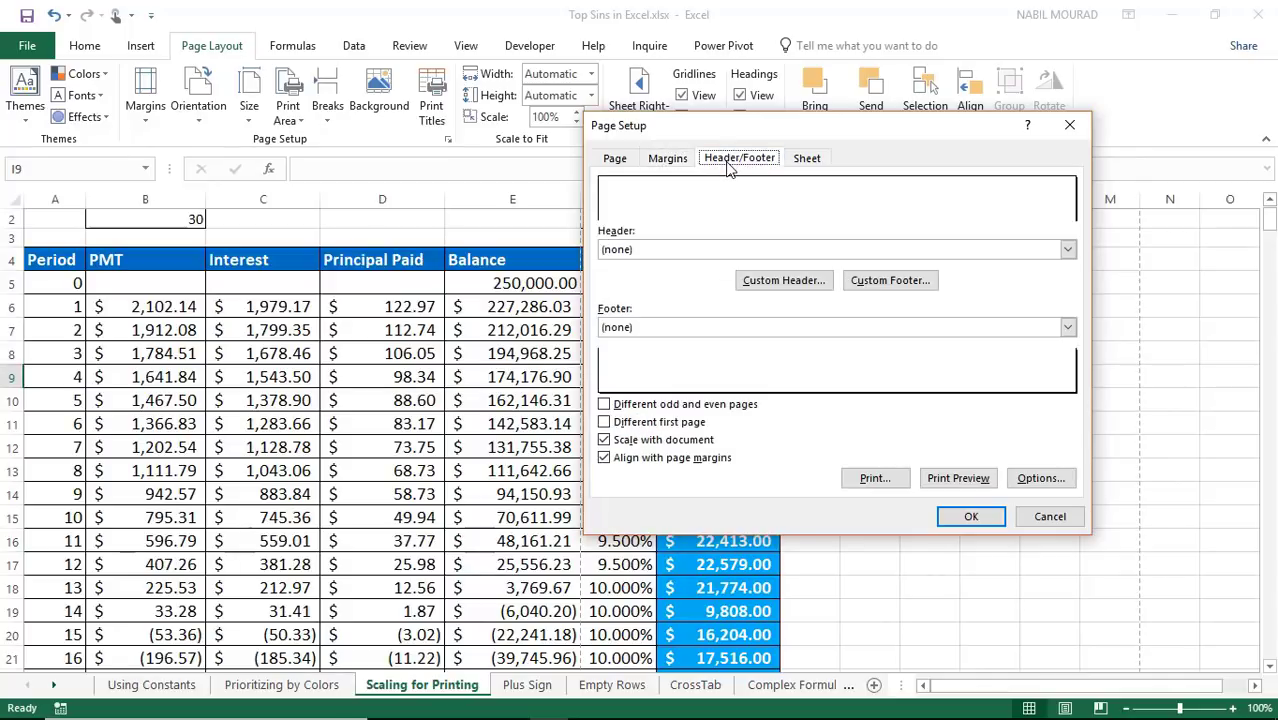
left_click(808, 160)
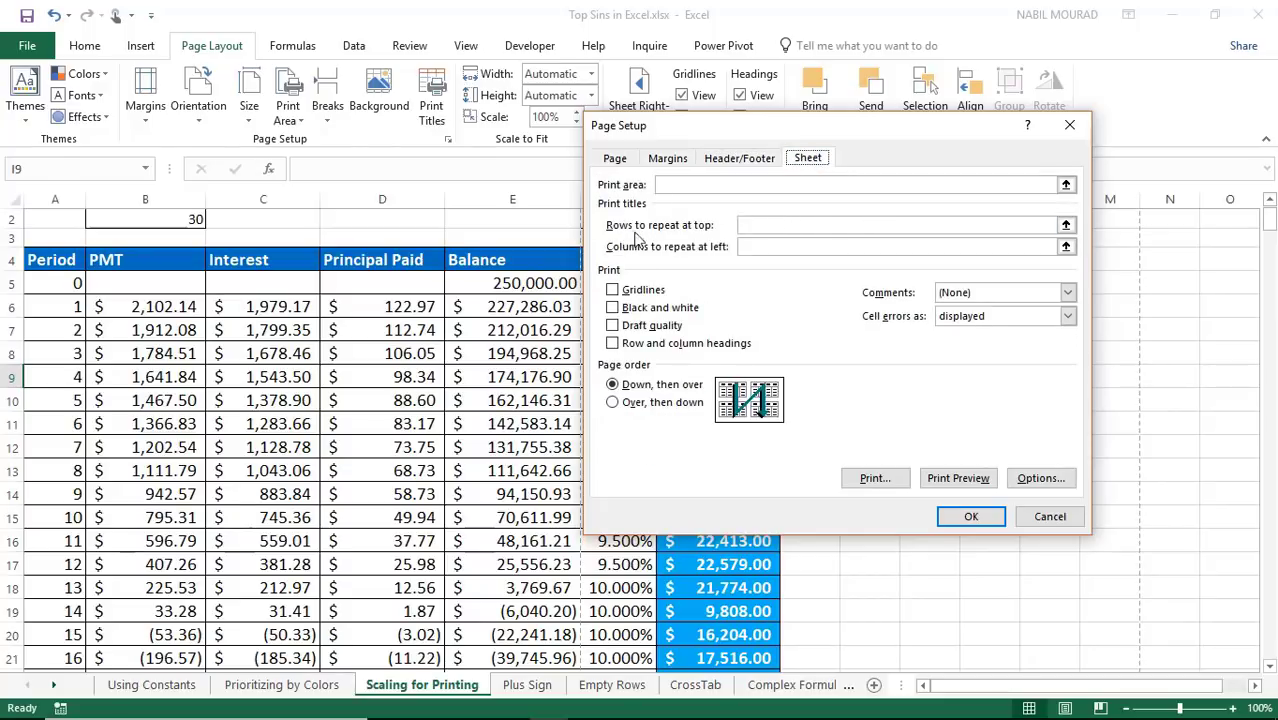
left_click(747, 224)
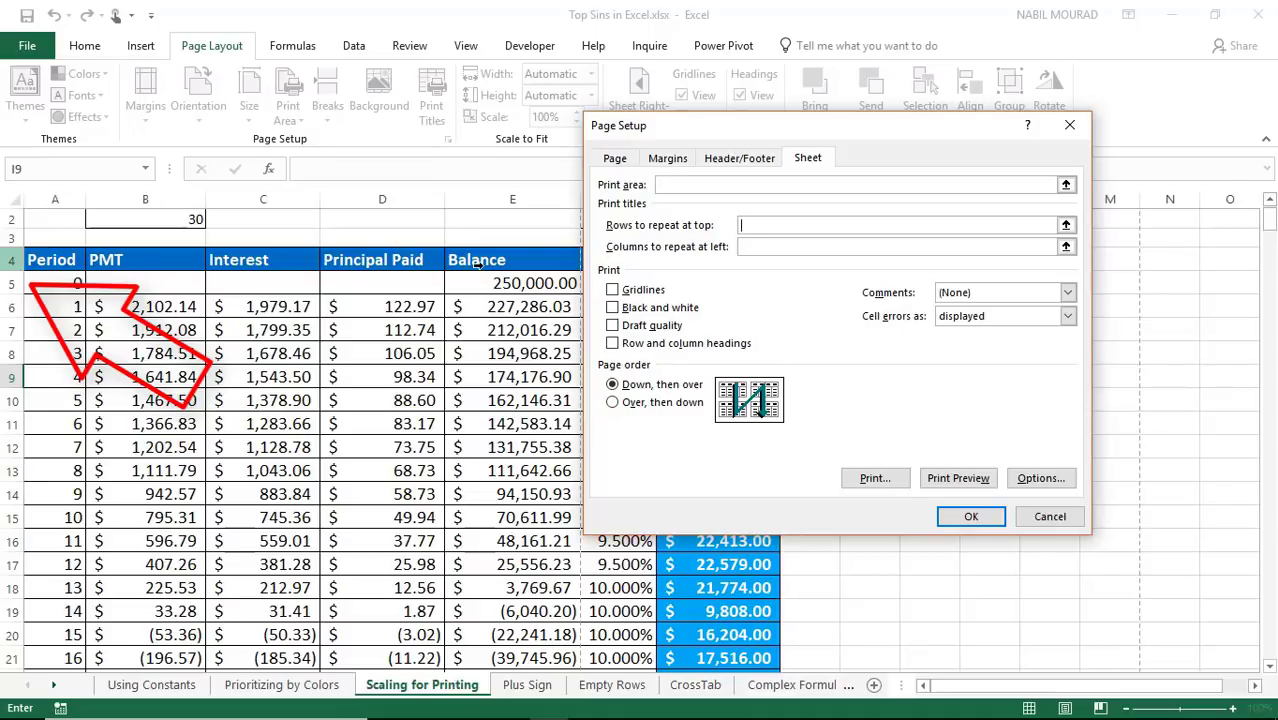
left_click(10, 260)
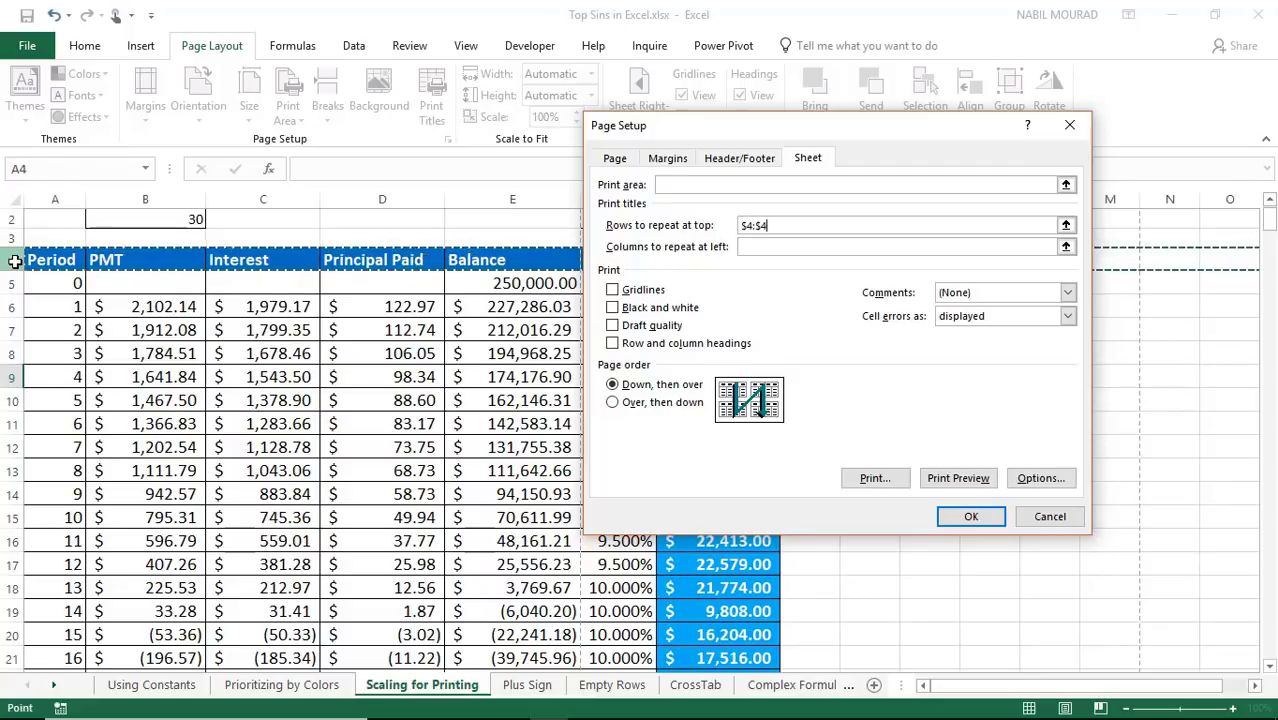
Apply the page setup and preview the first two printed pages, returning to the worksheet.
left_click(950, 477)
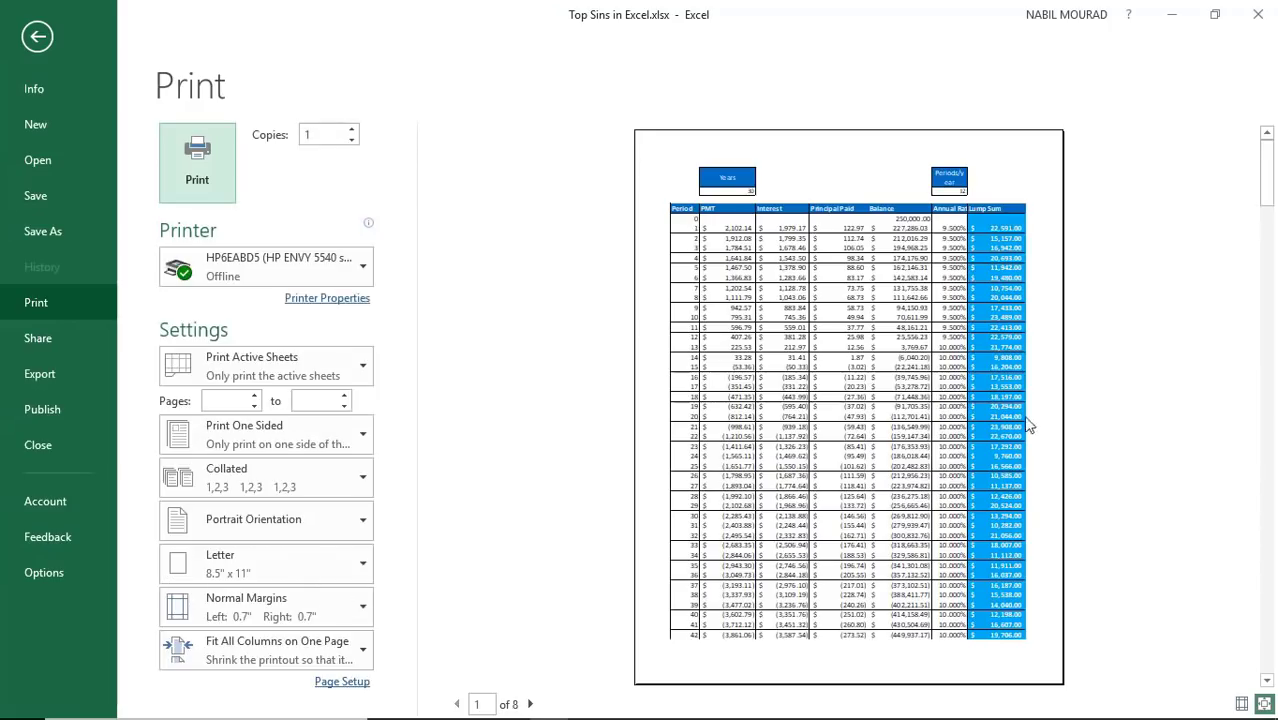
left_click(531, 704)
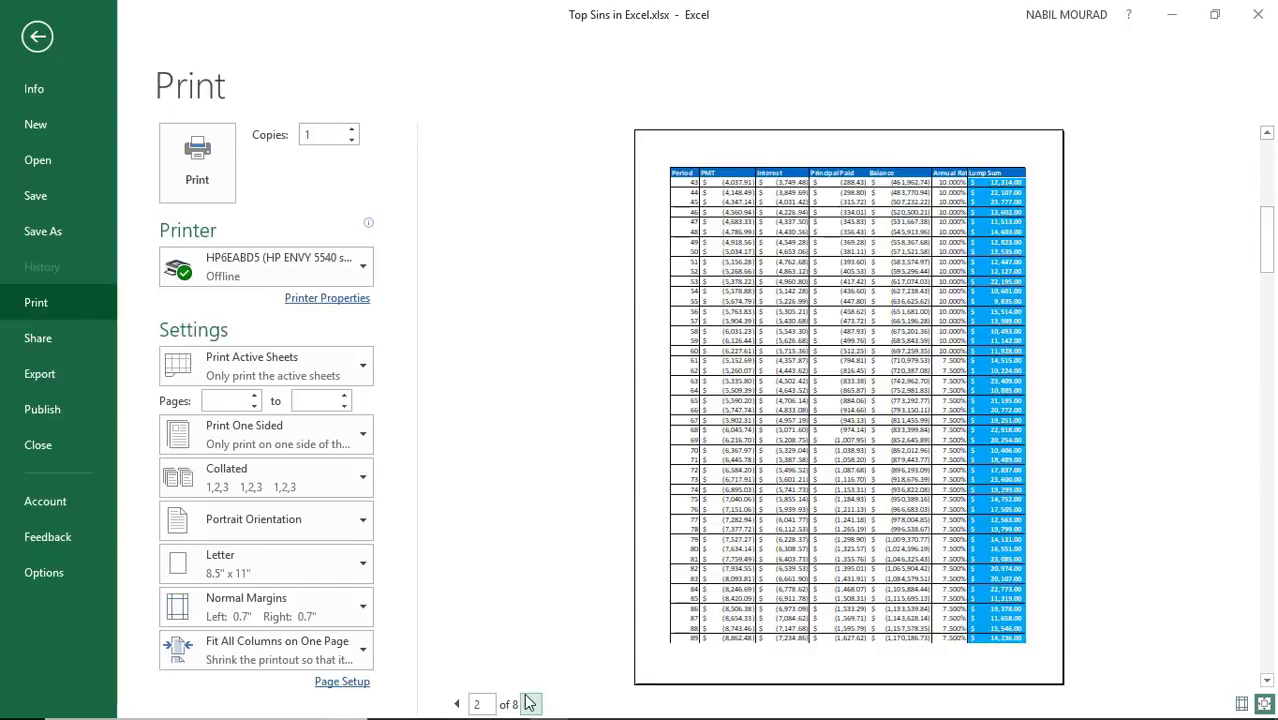
left_click(38, 38)
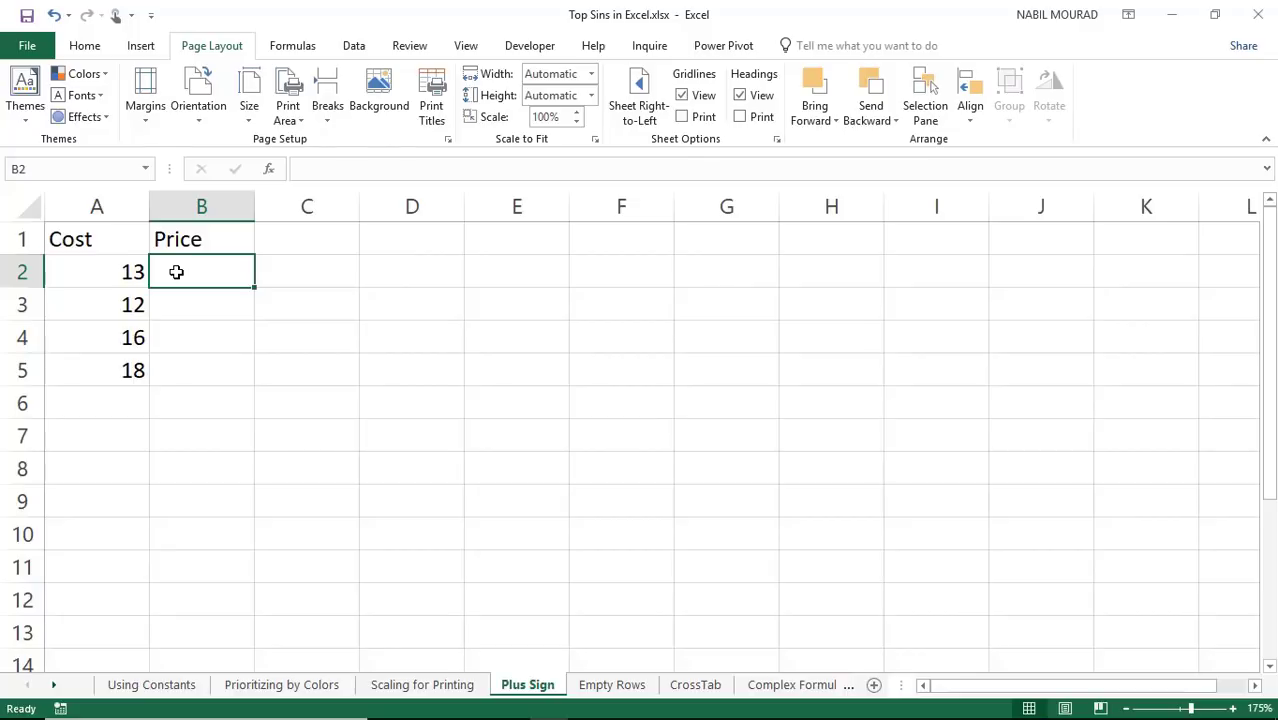
On the Plus Sign sheet, enter the price formula +2*A2 in B2 and open the cell for editing.
type("+")
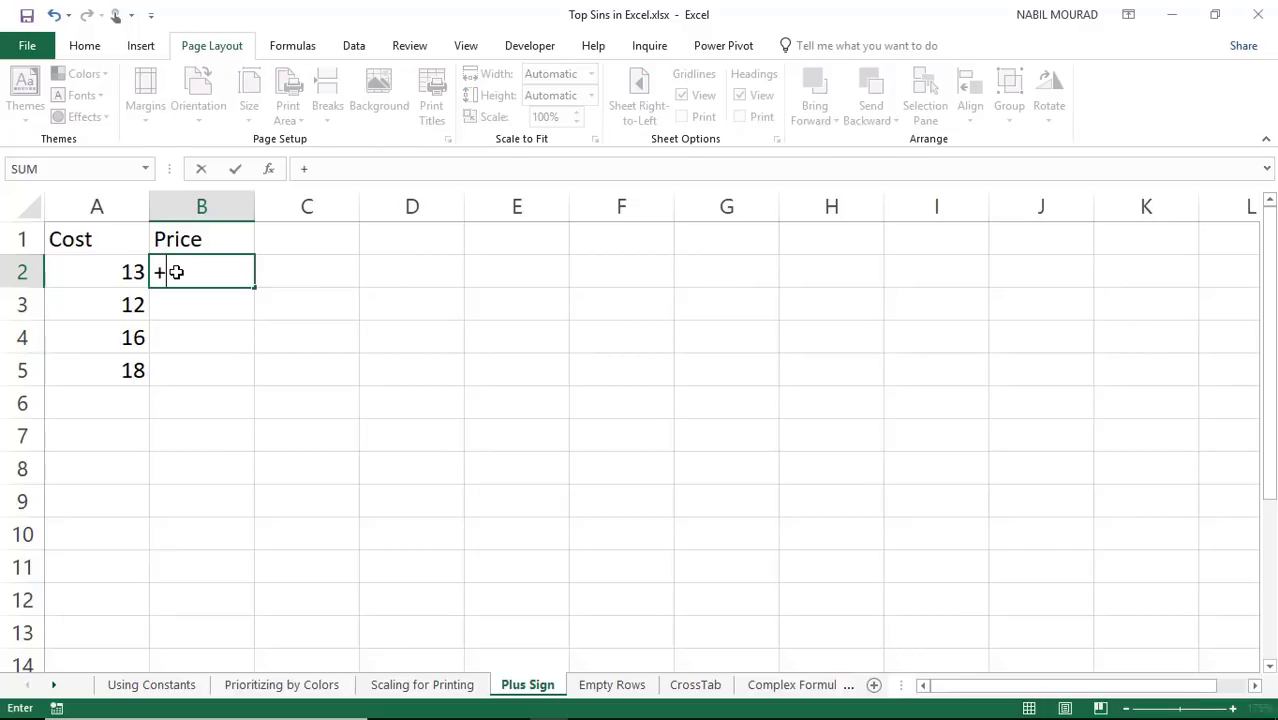
type("2*")
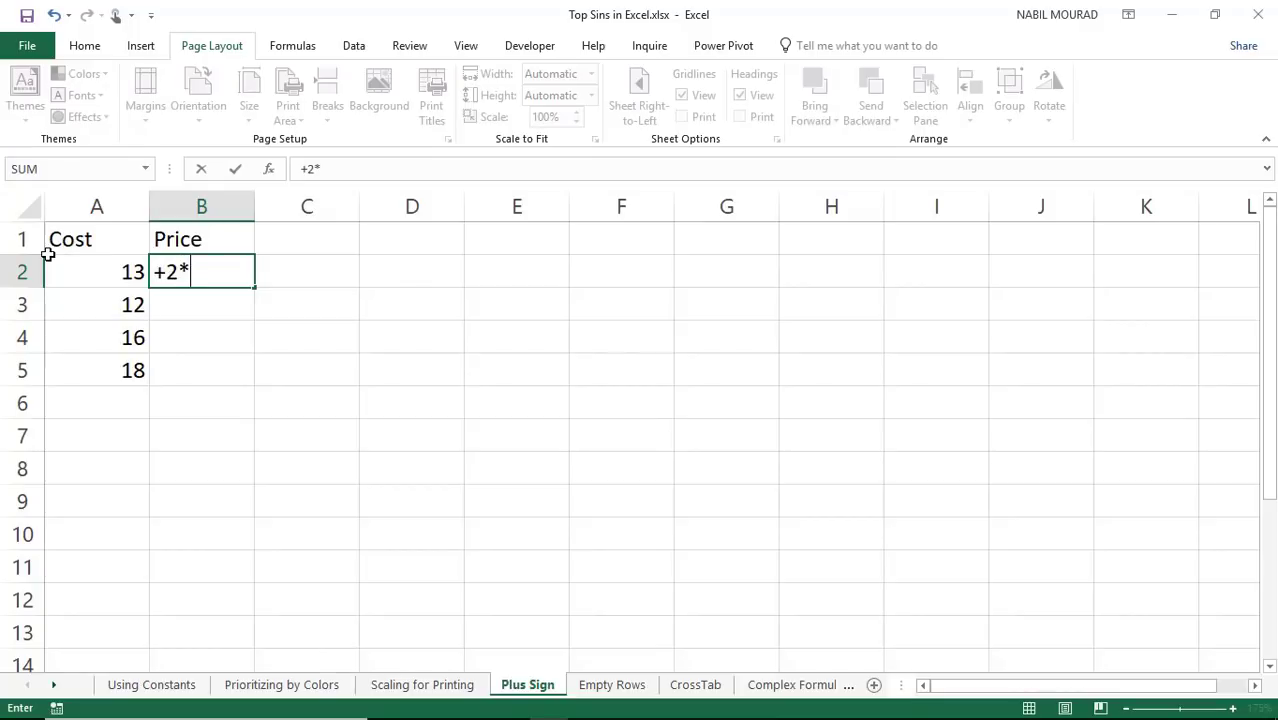
left_click(77, 268)
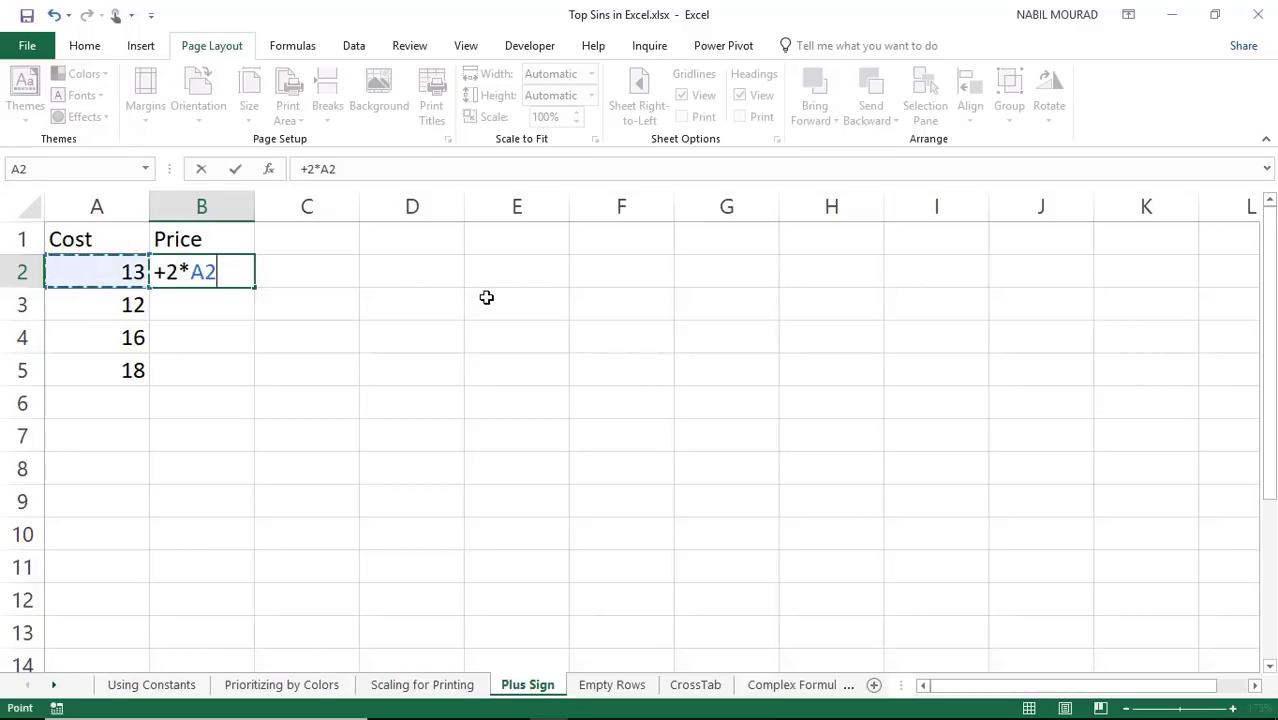
key("ctrl+Return")
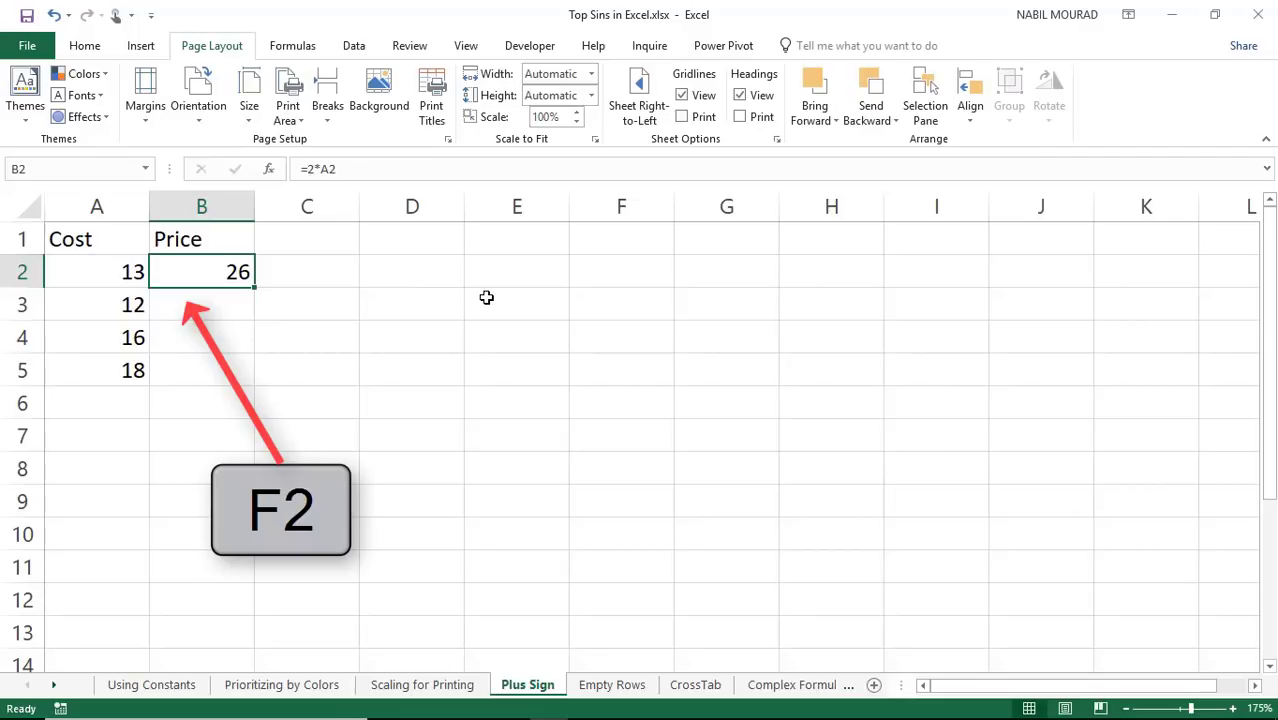
key("F2")
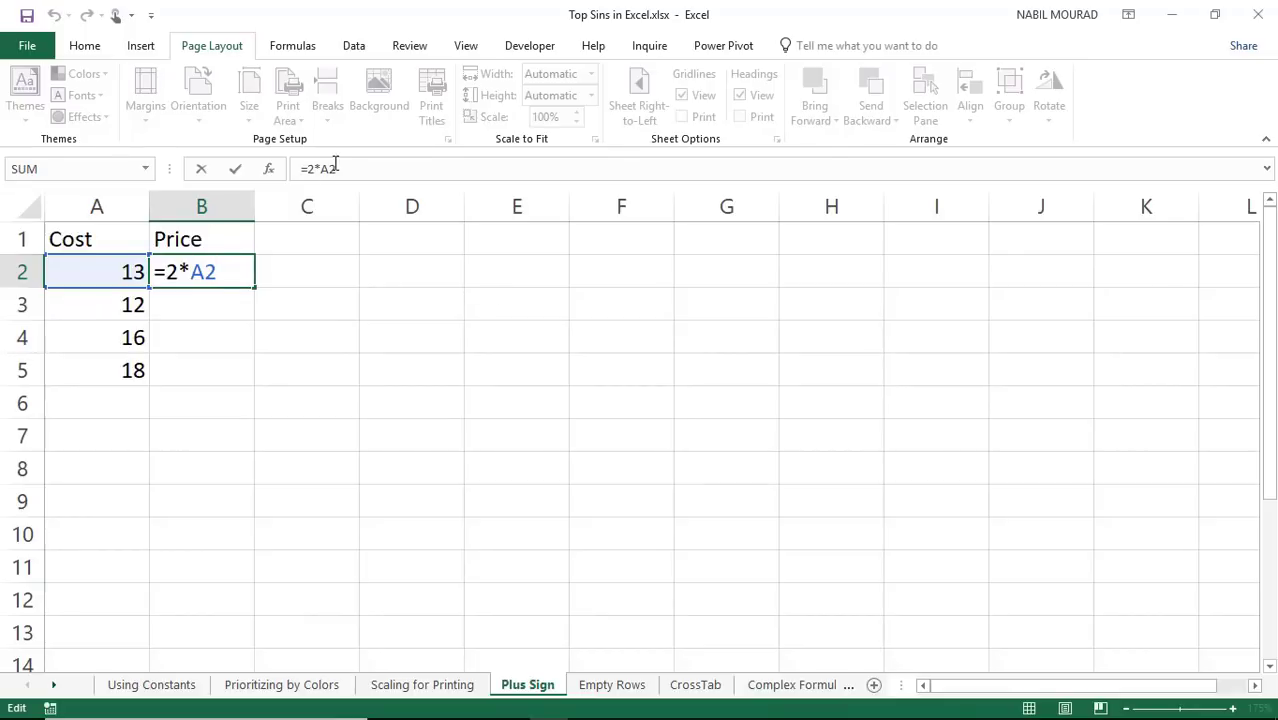
Commit the price formula =2*A2 in B2, then enter +A3 in B3 and open that cell for editing.
key("Return")
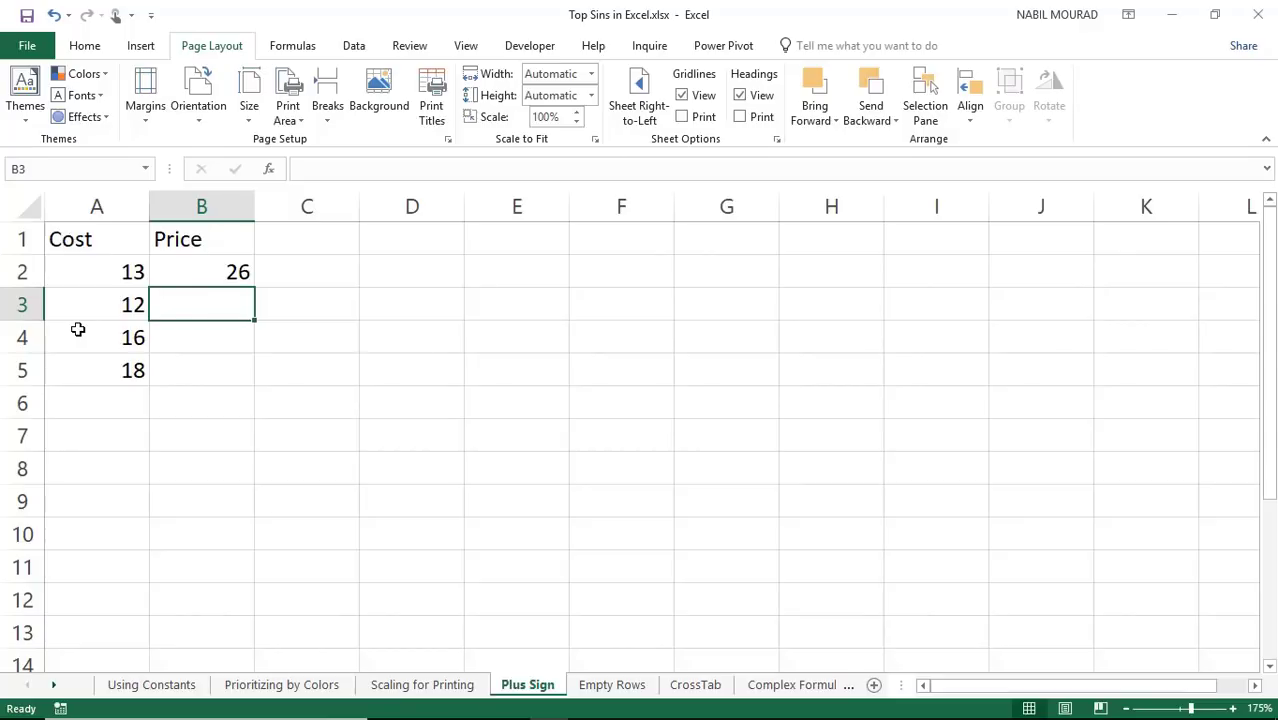
type("+")
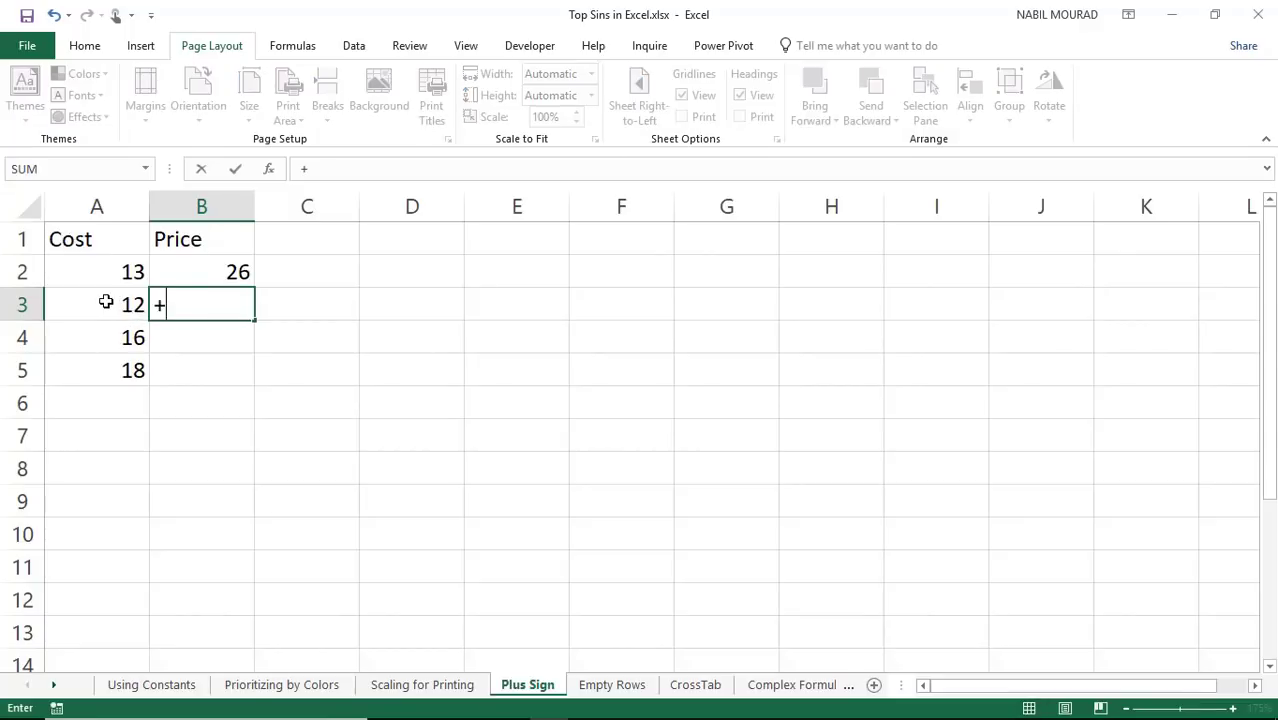
left_click(106, 301)
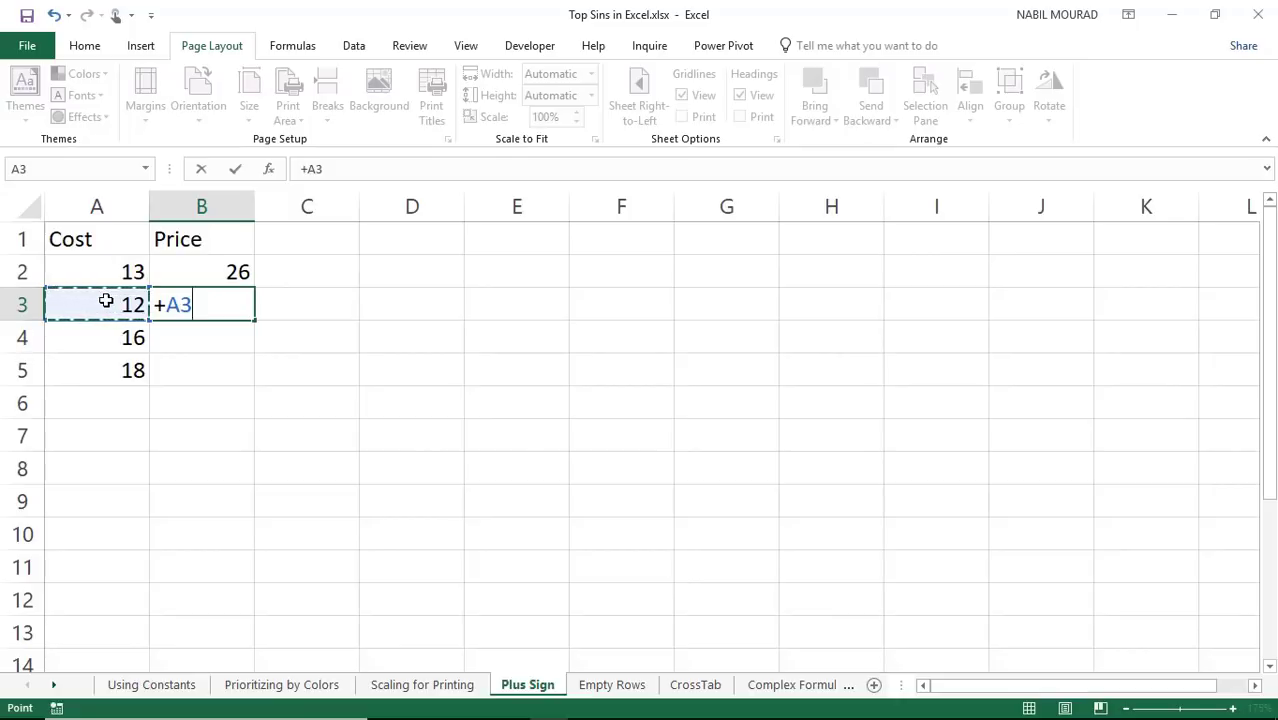
key("ctrl+Return")
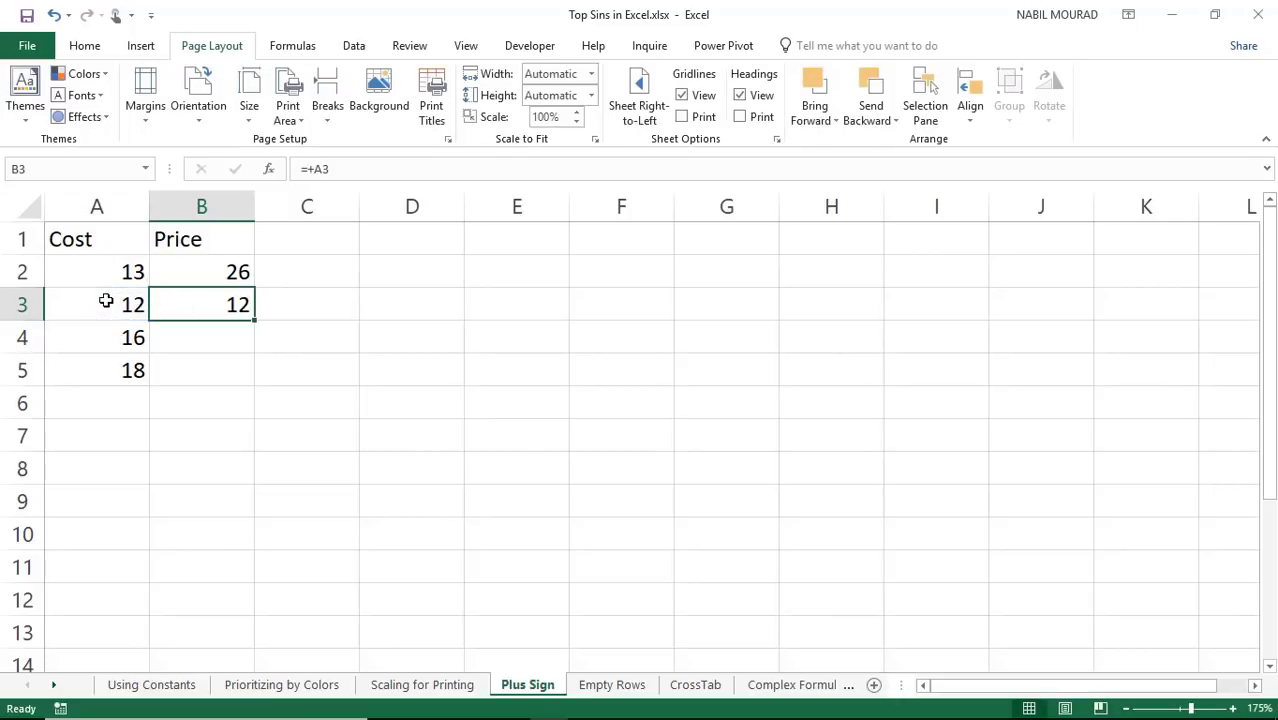
key("F2")
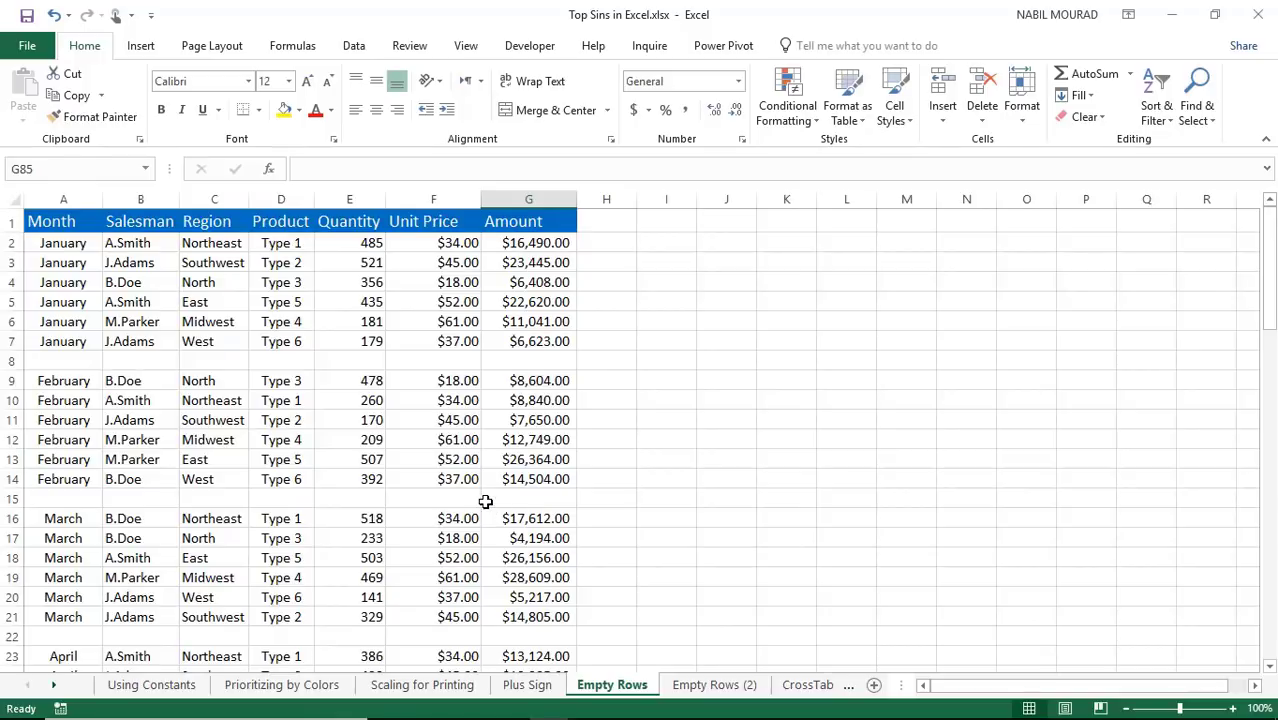
Try to total the Amount column in G85 of the Empty Rows sheet with AutoSum.
scroll(485, 501, "down", 20)
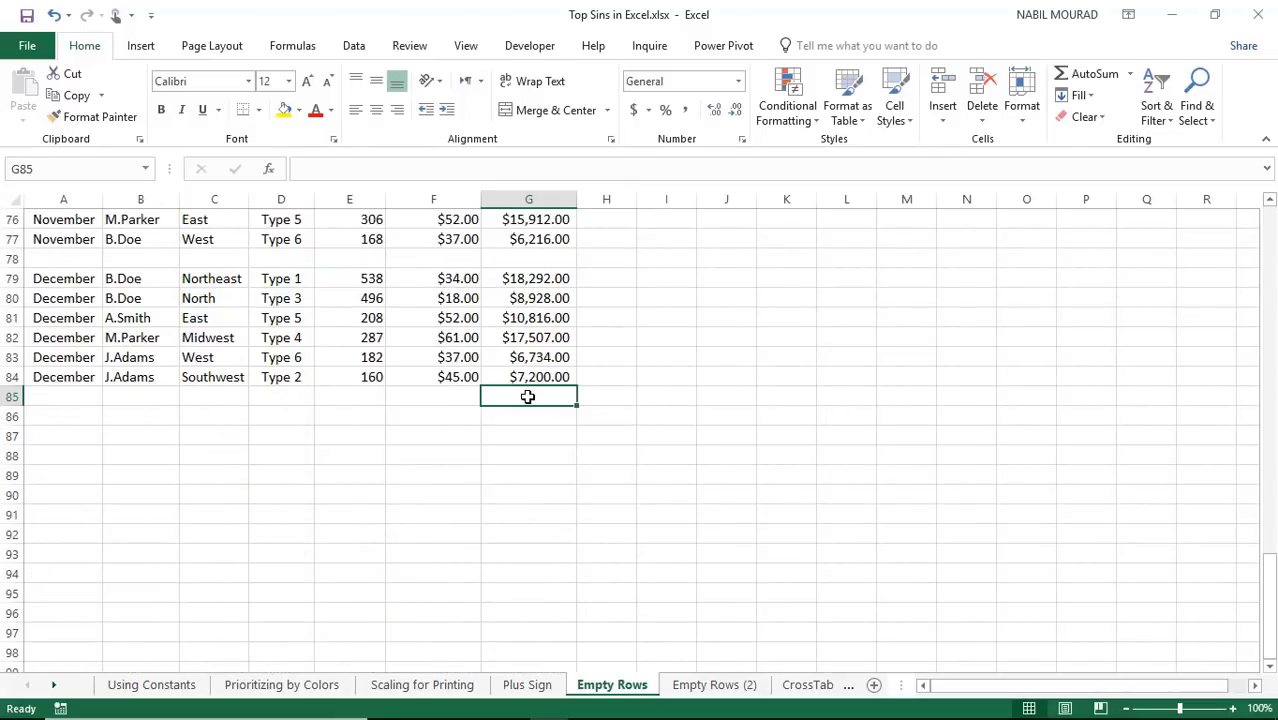
left_click(1090, 73)
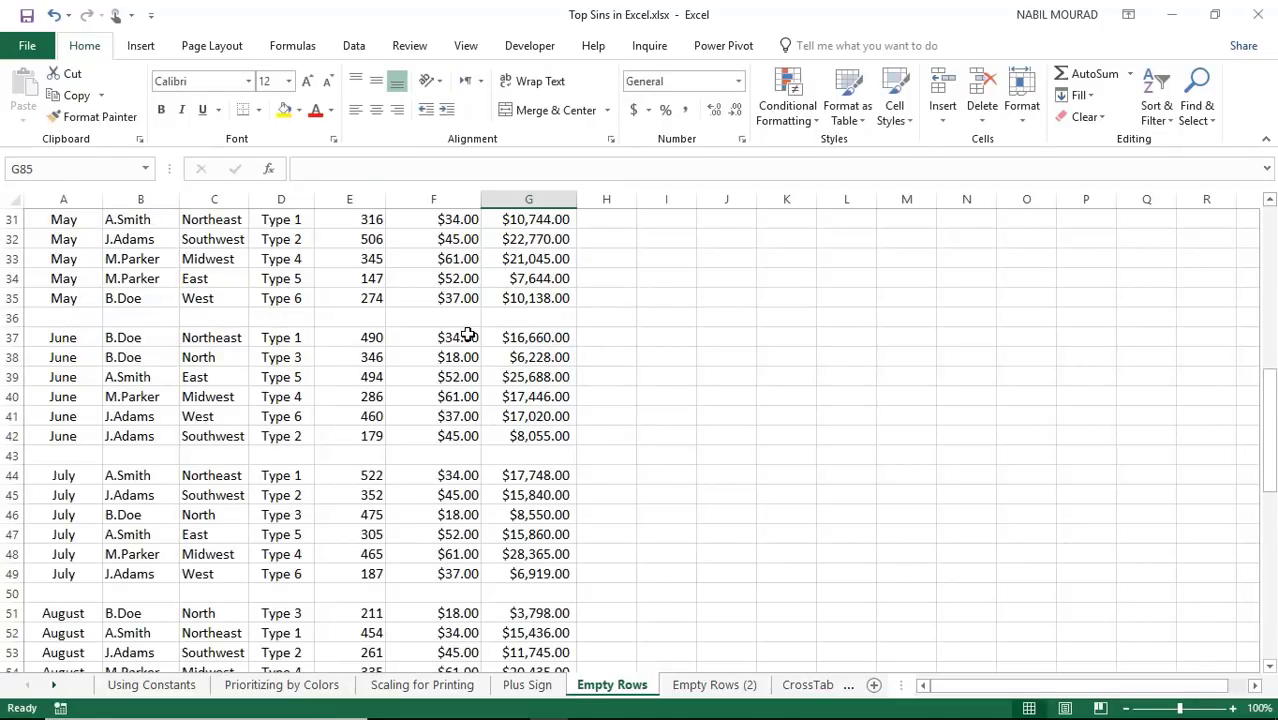
scroll(468, 336, "up", 3)
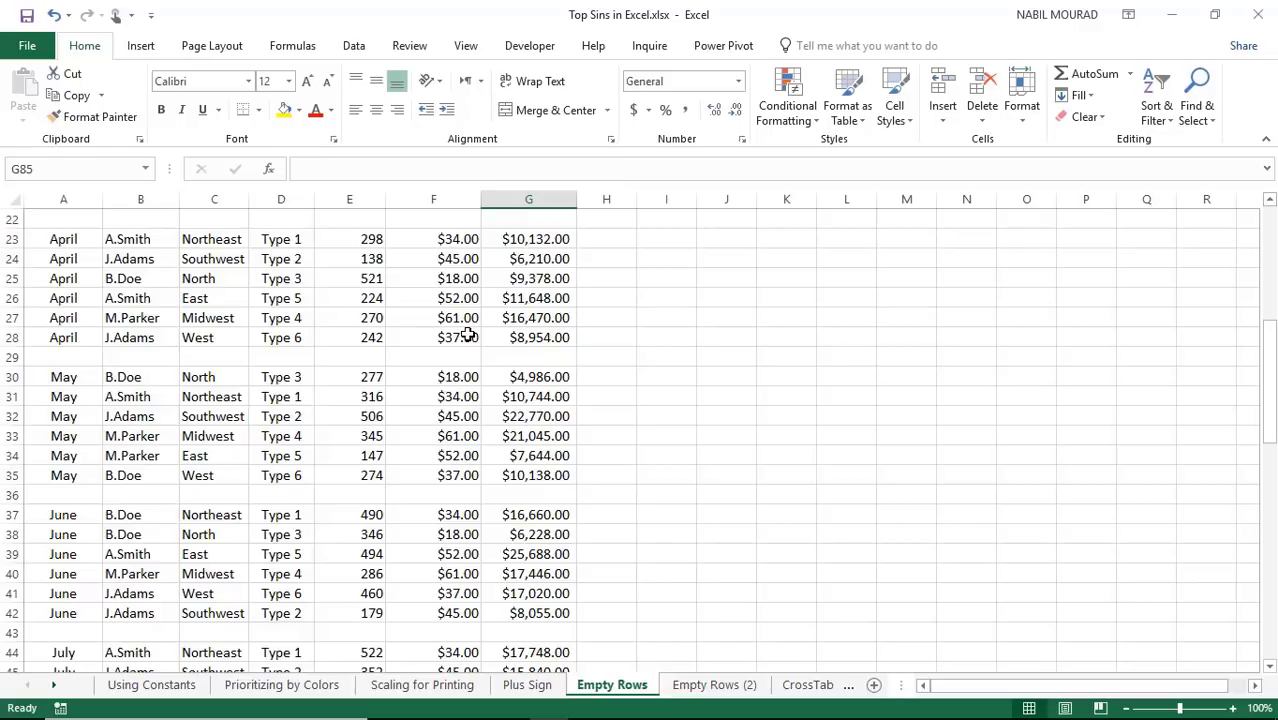
scroll(467, 336, "up", 7)
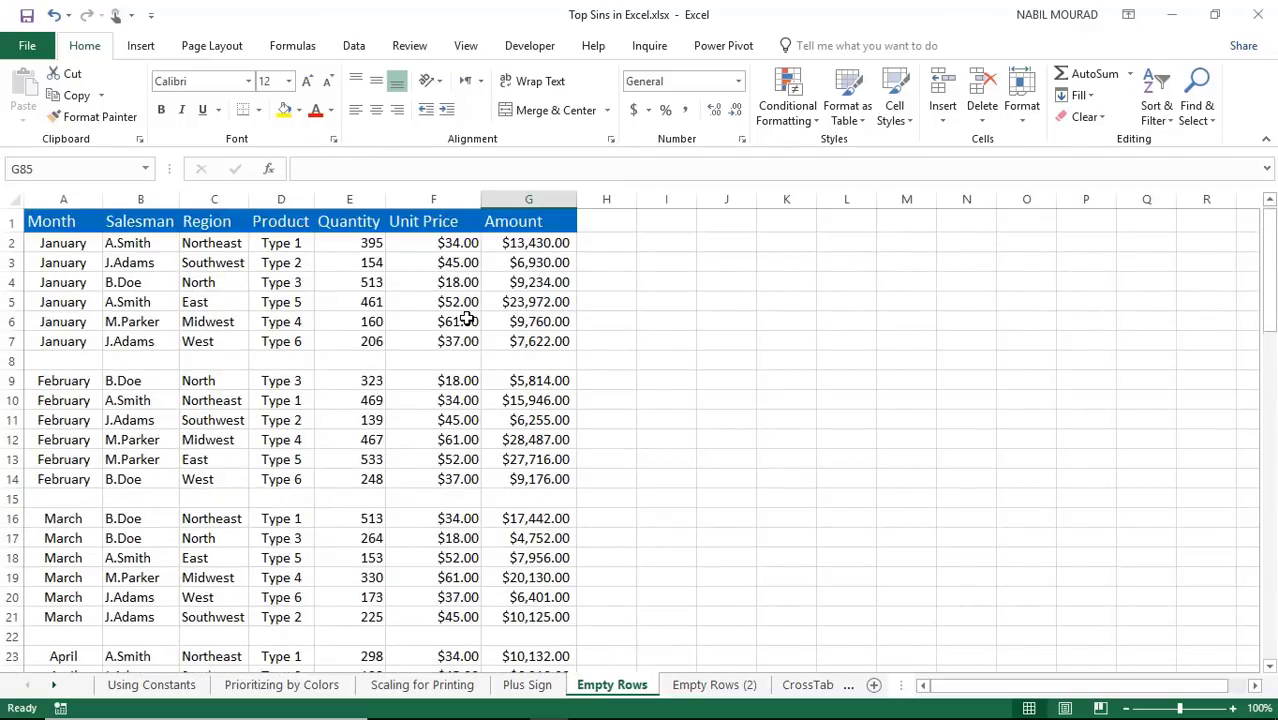
Add the heading Helper in H1, beside the Amount column.
left_click(604, 222)
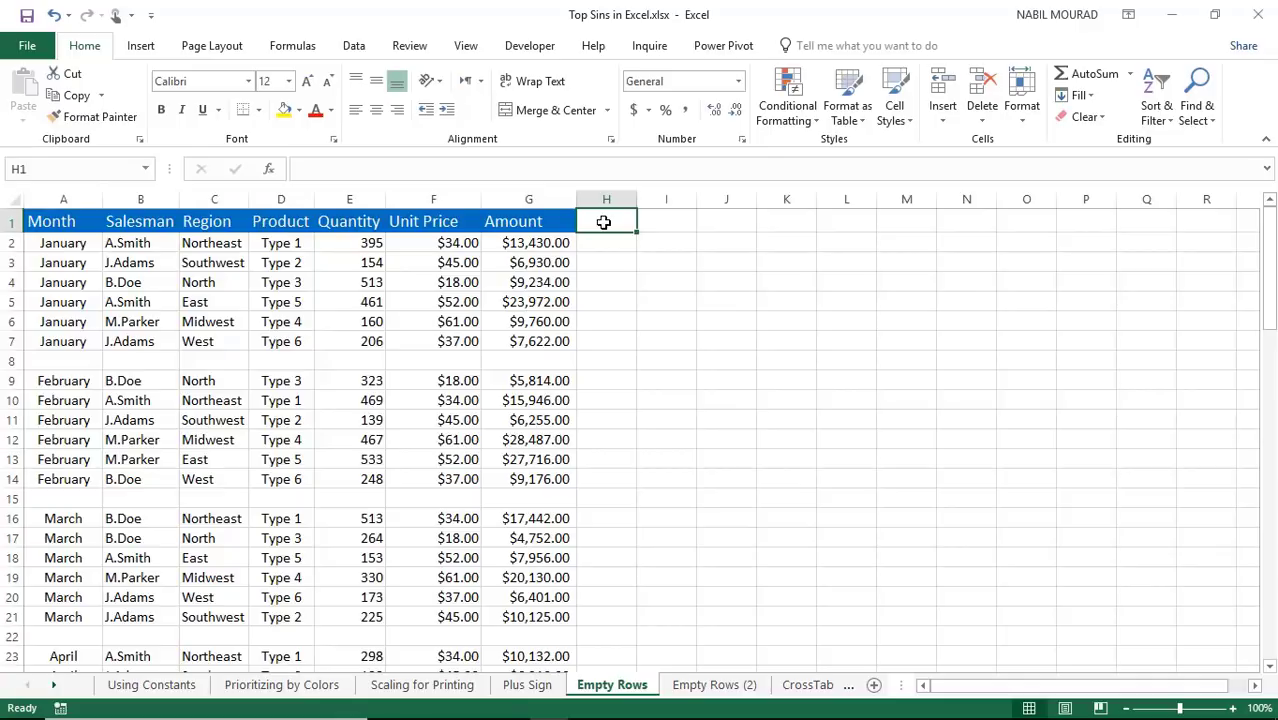
type("Help")
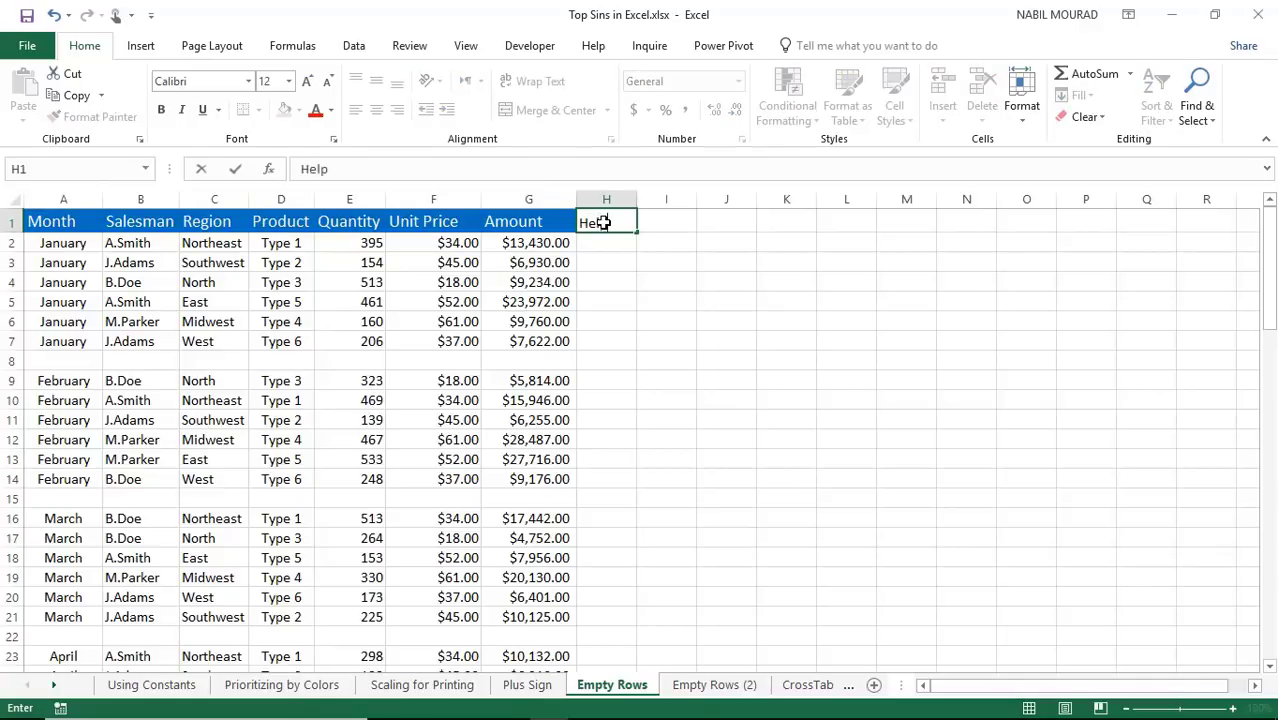
type("er")
left_click(606, 247)
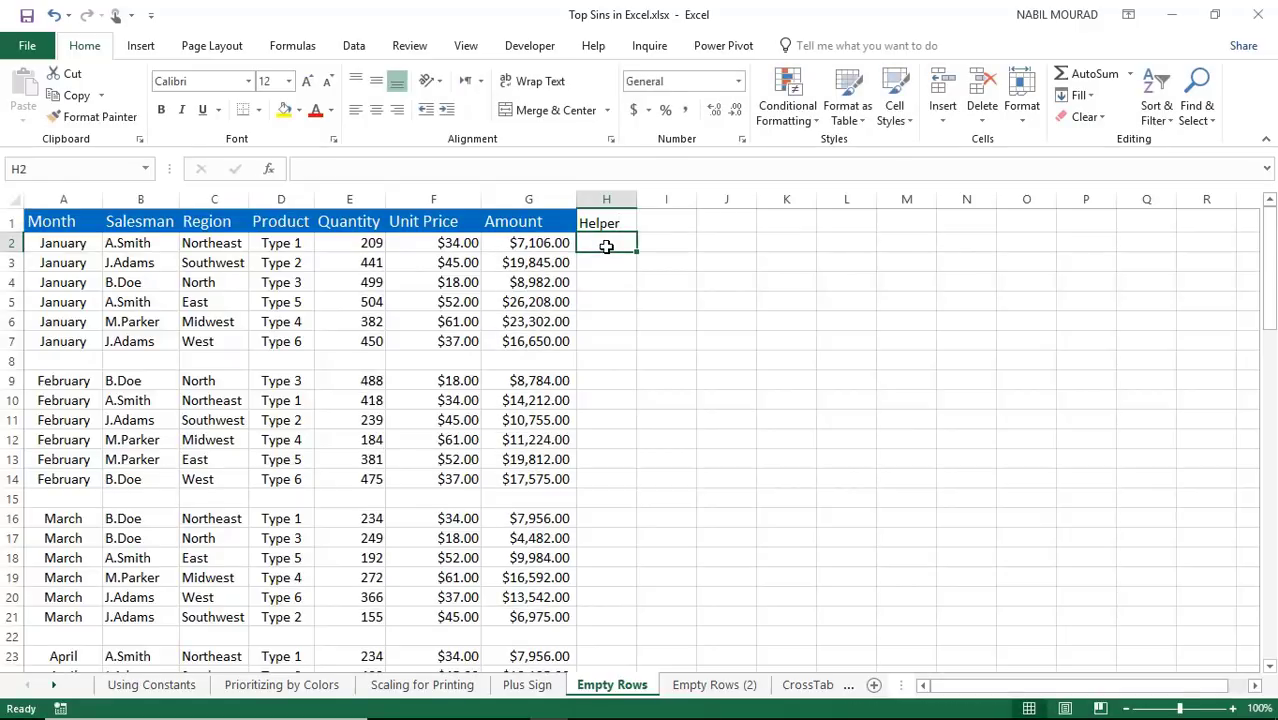
Enter =COUNTA(A2:G2) in H2 and fill the formula down to H84.
type("=c")
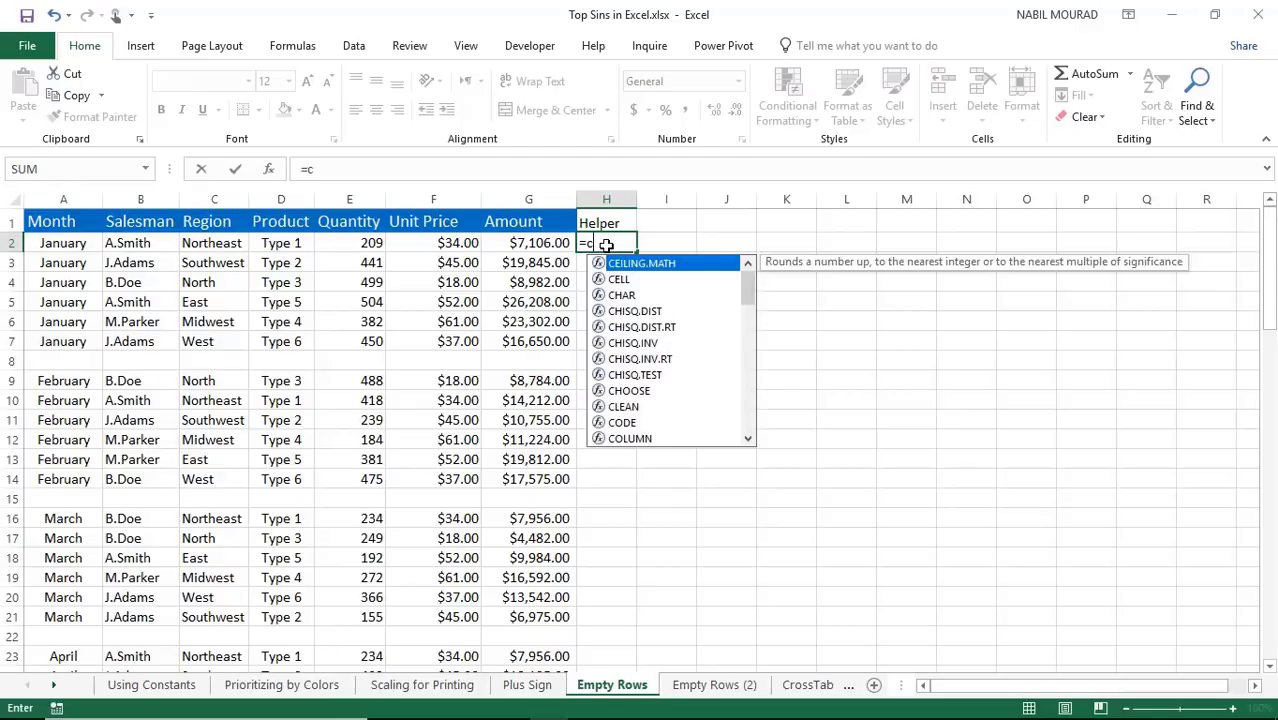
type("ounta")
key("Tab")
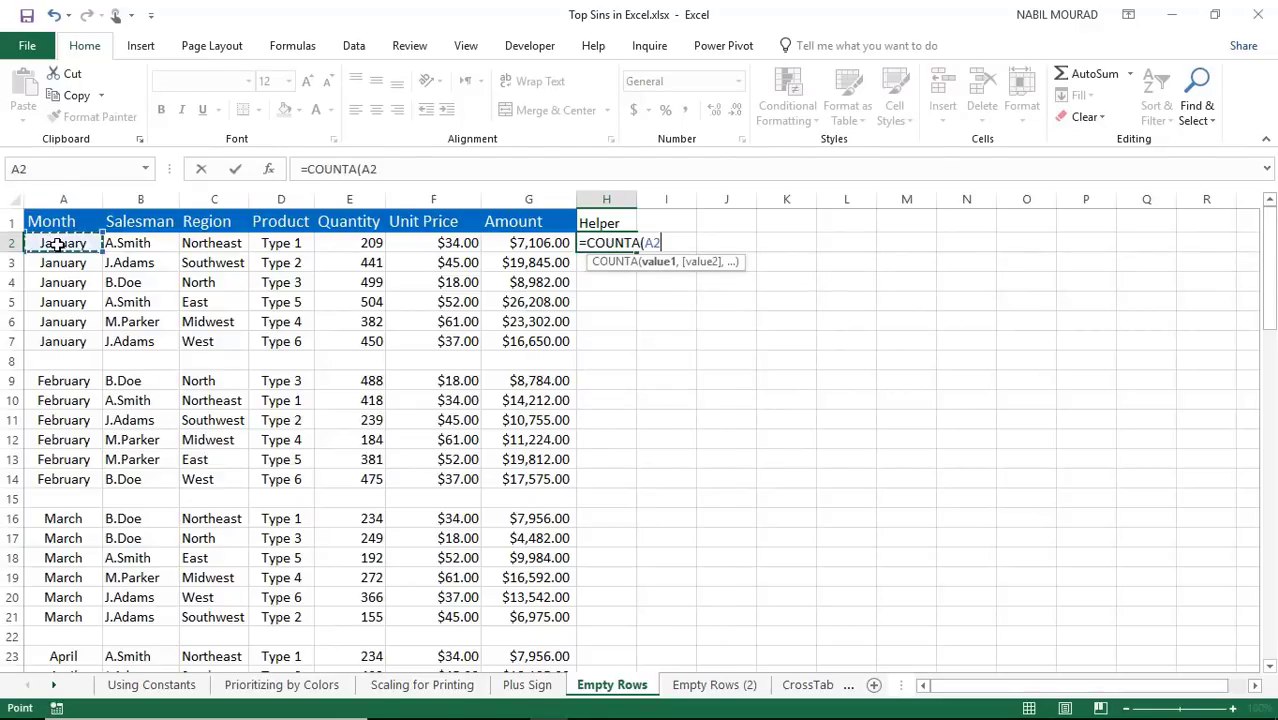
left_click_drag(60, 243, 517, 245)
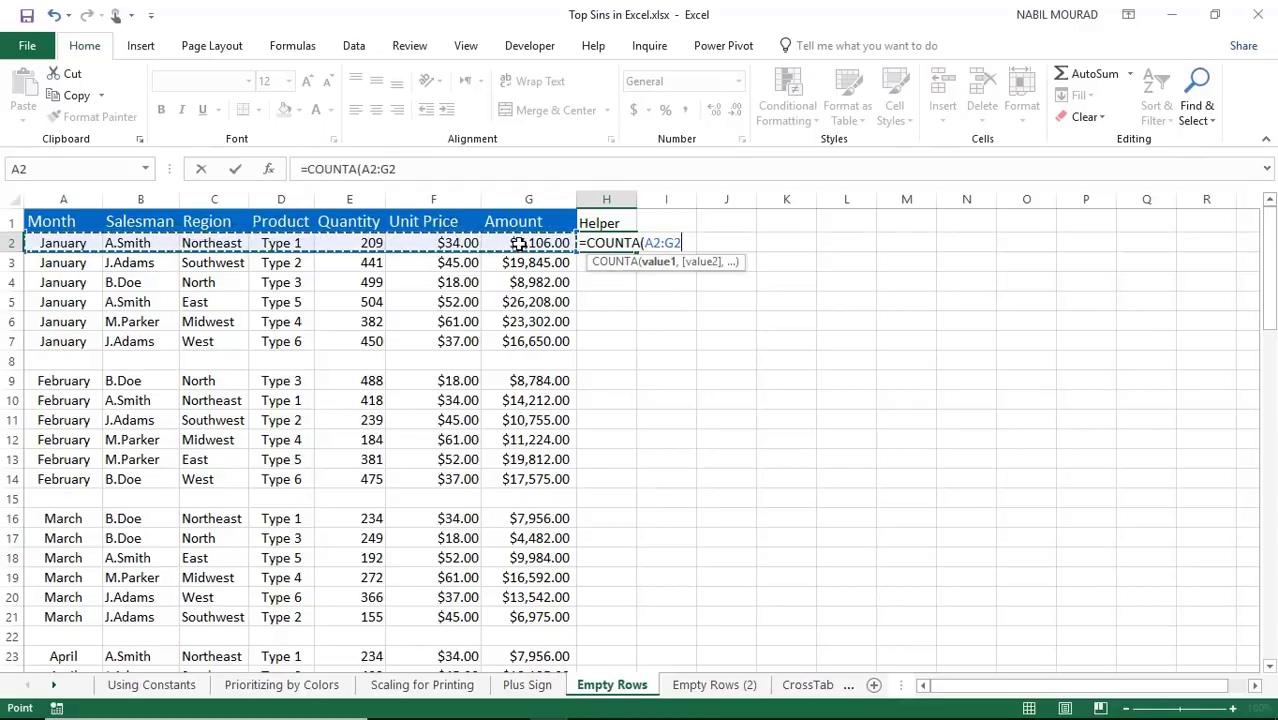
type(")")
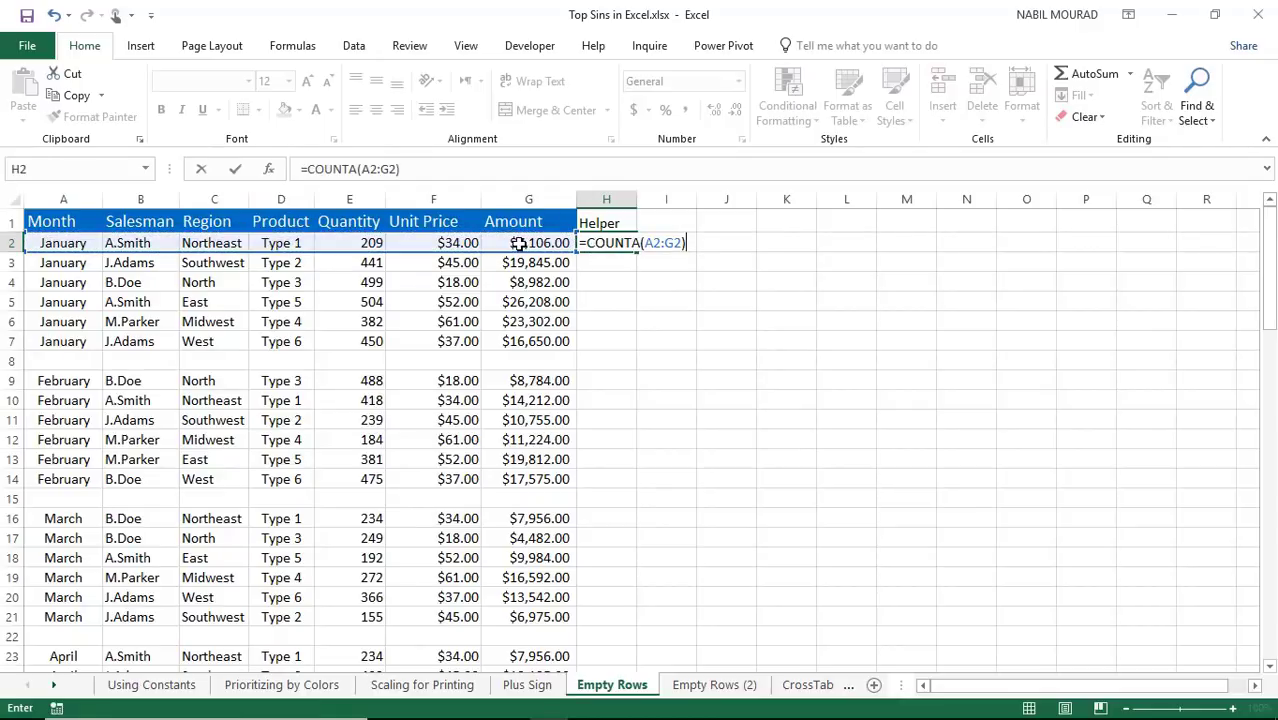
key("Return")
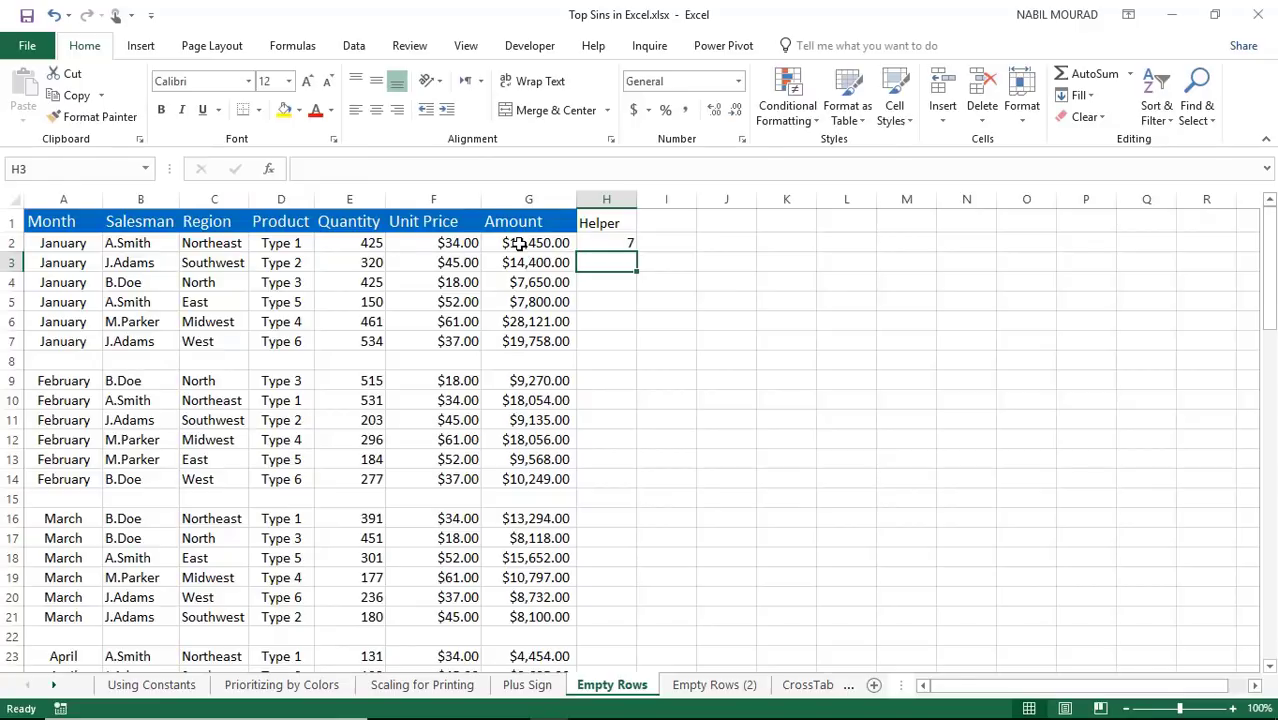
left_click(611, 242)
left_click_drag(633, 254, 605, 624)
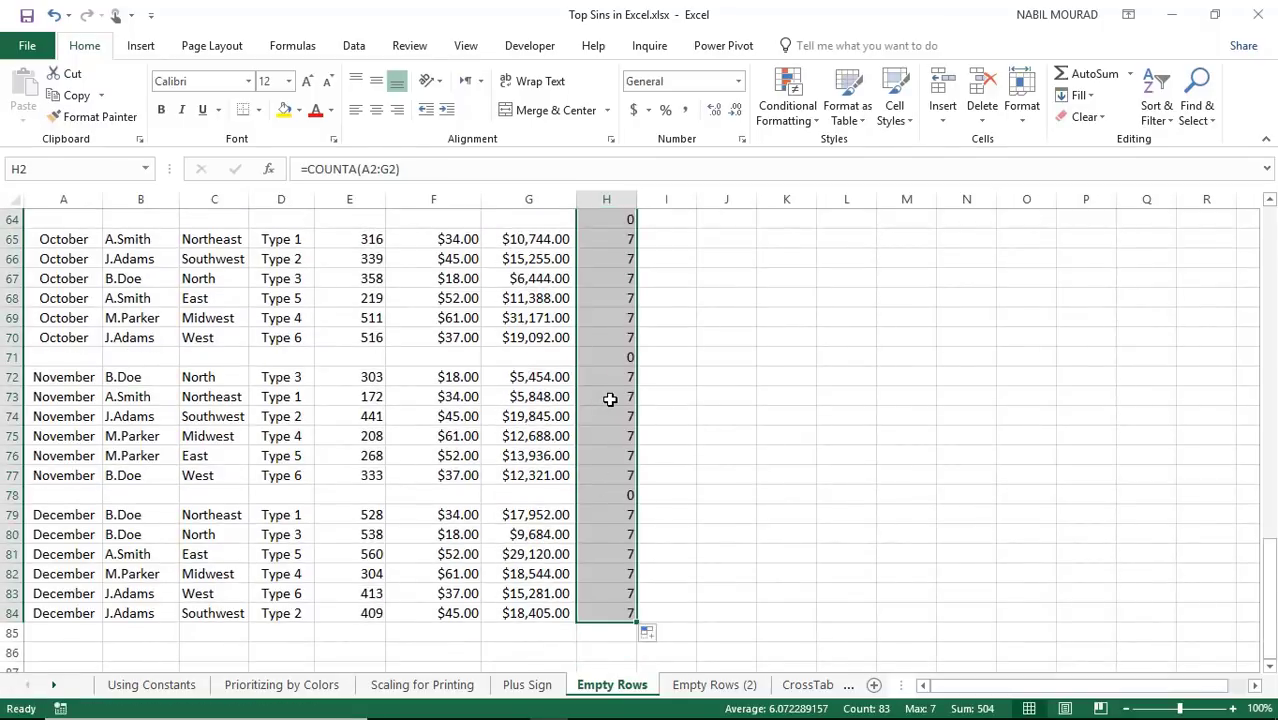
Turn on filtering for the data and filter the Helper column to show only the rows with 0.
scroll(614, 345, "up", 4)
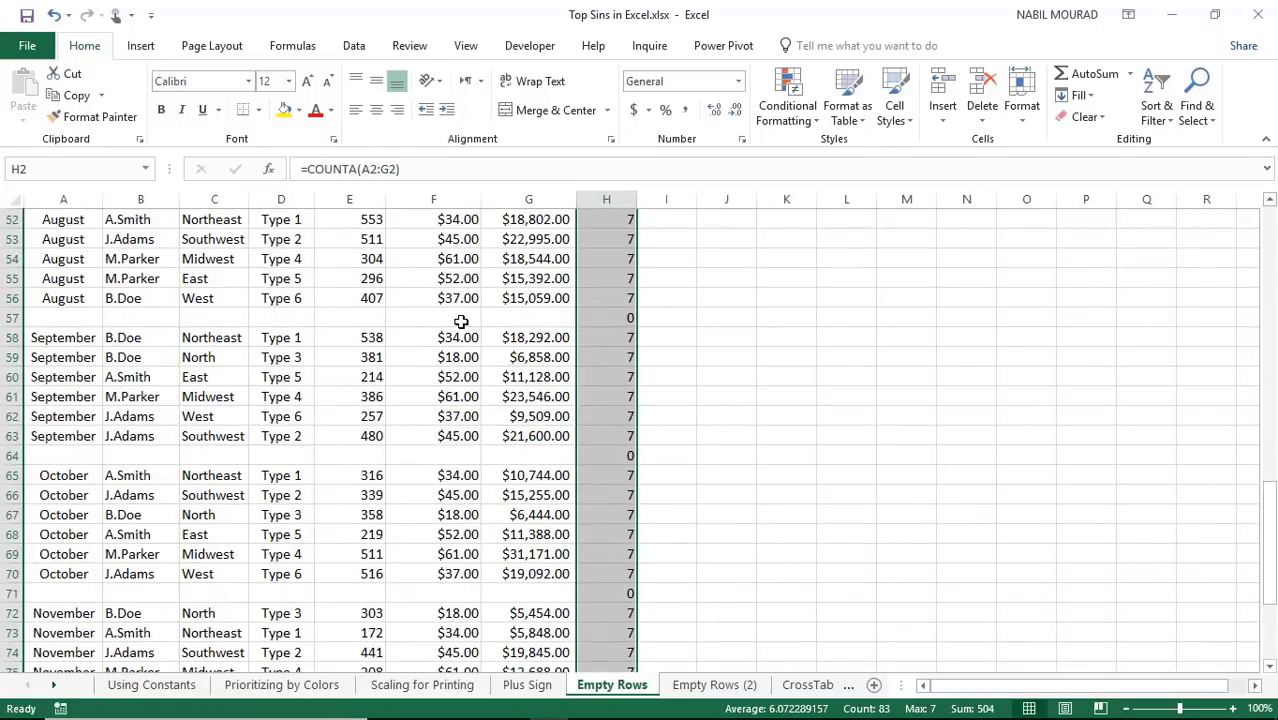
scroll(627, 318, "up", 6)
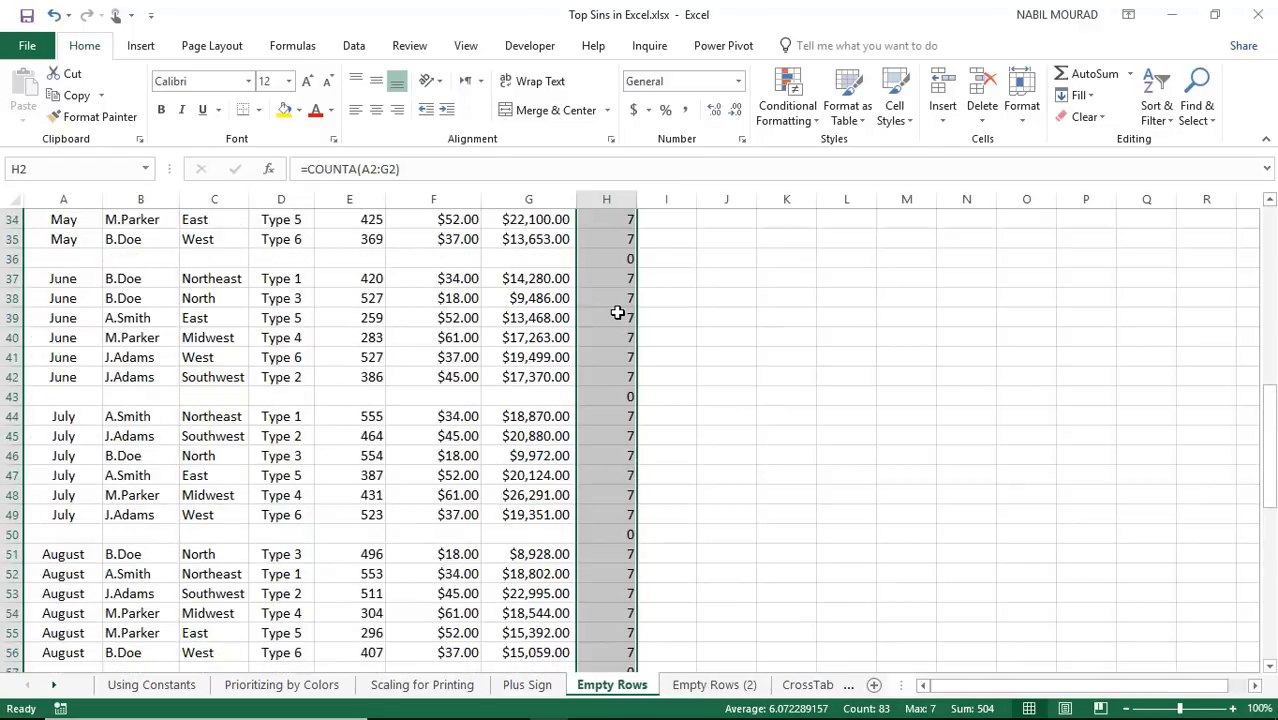
scroll(599, 313, "up", 11)
left_click(604, 238)
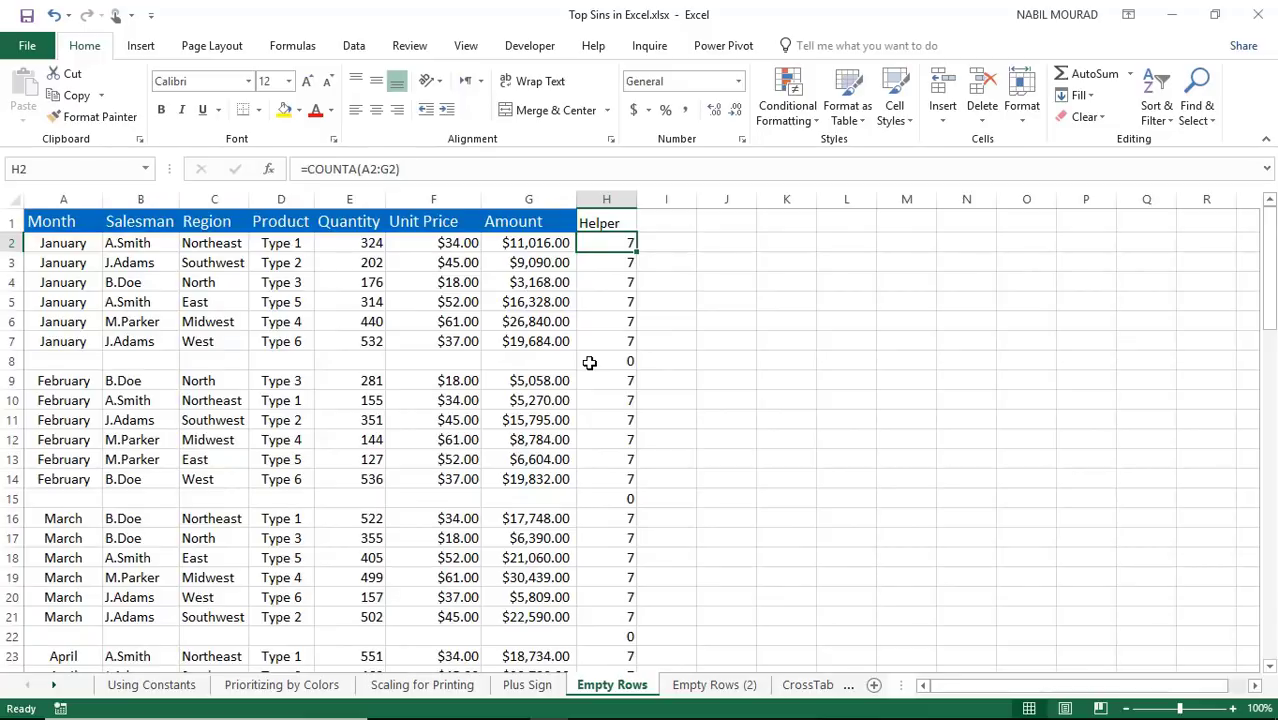
key("ctrl+shift+l")
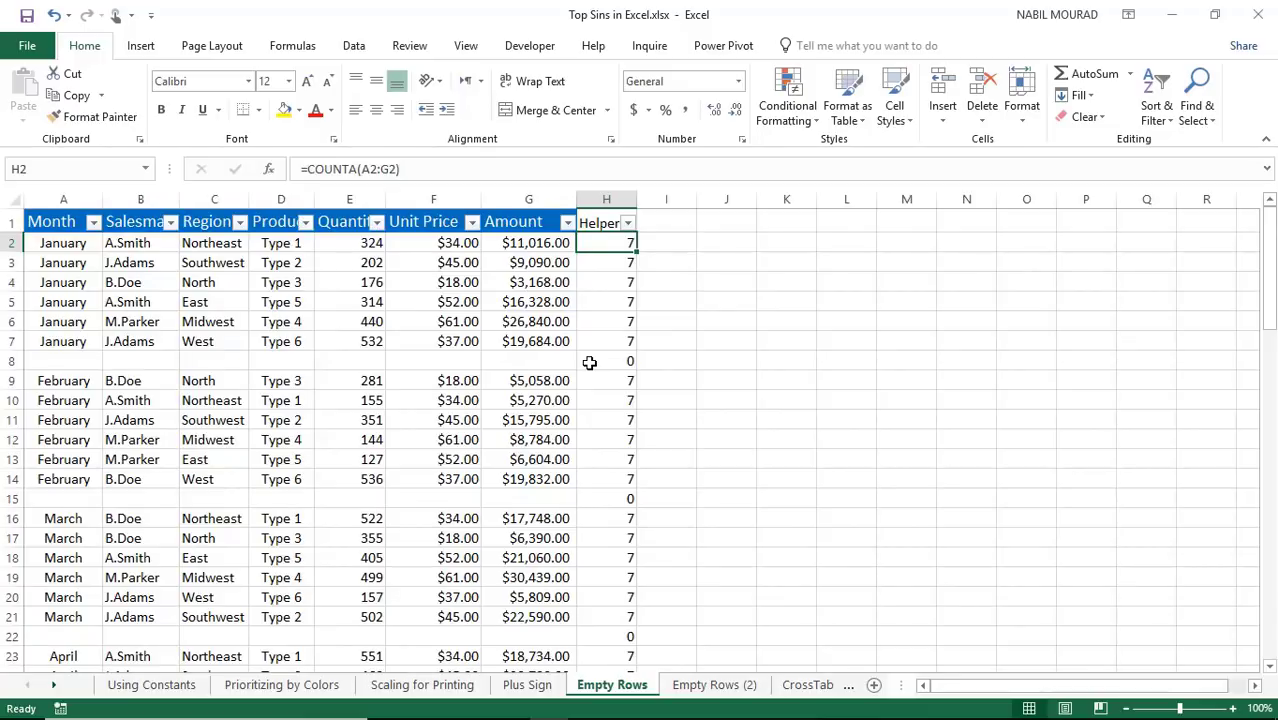
left_click(629, 224)
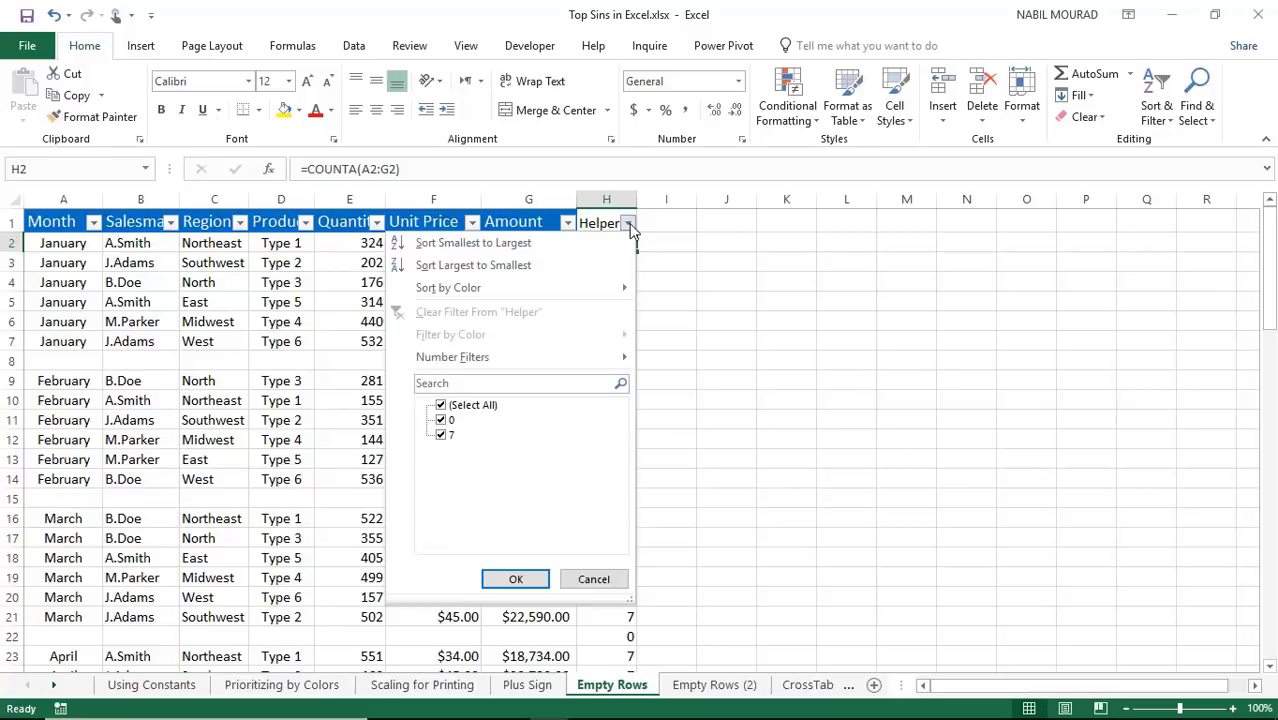
left_click(441, 435)
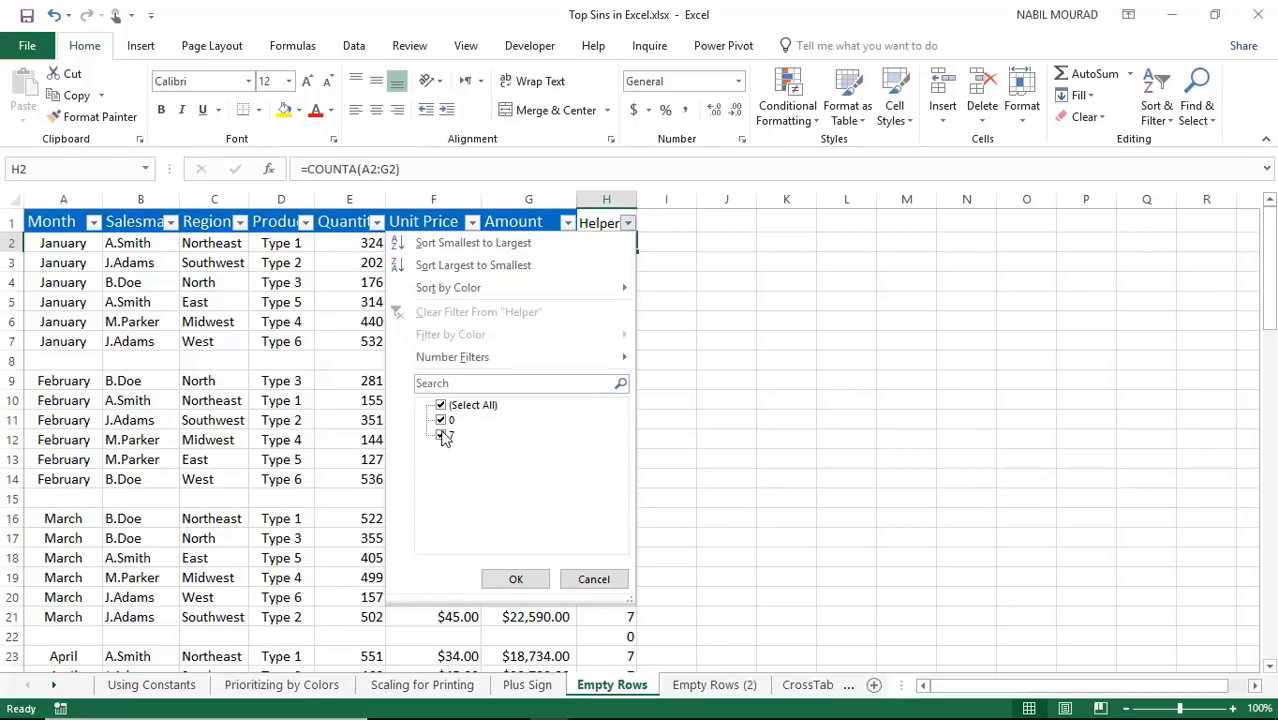
left_click(441, 435)
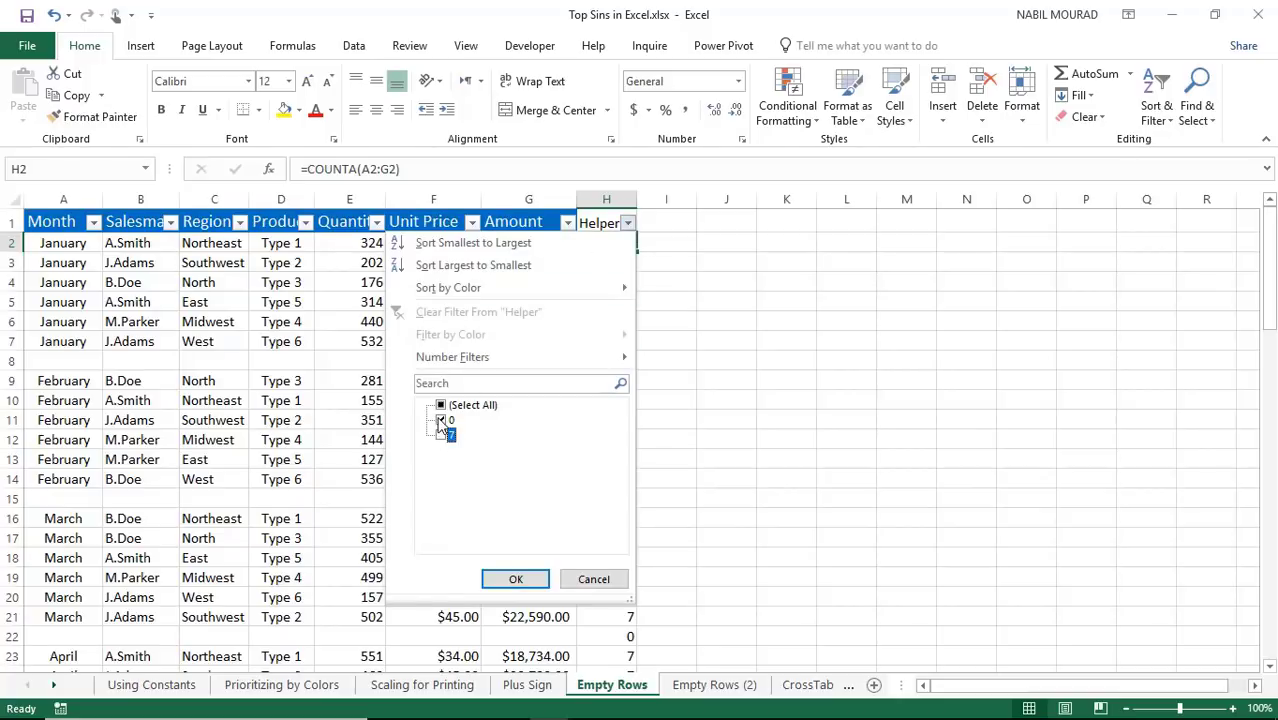
left_click(516, 580)
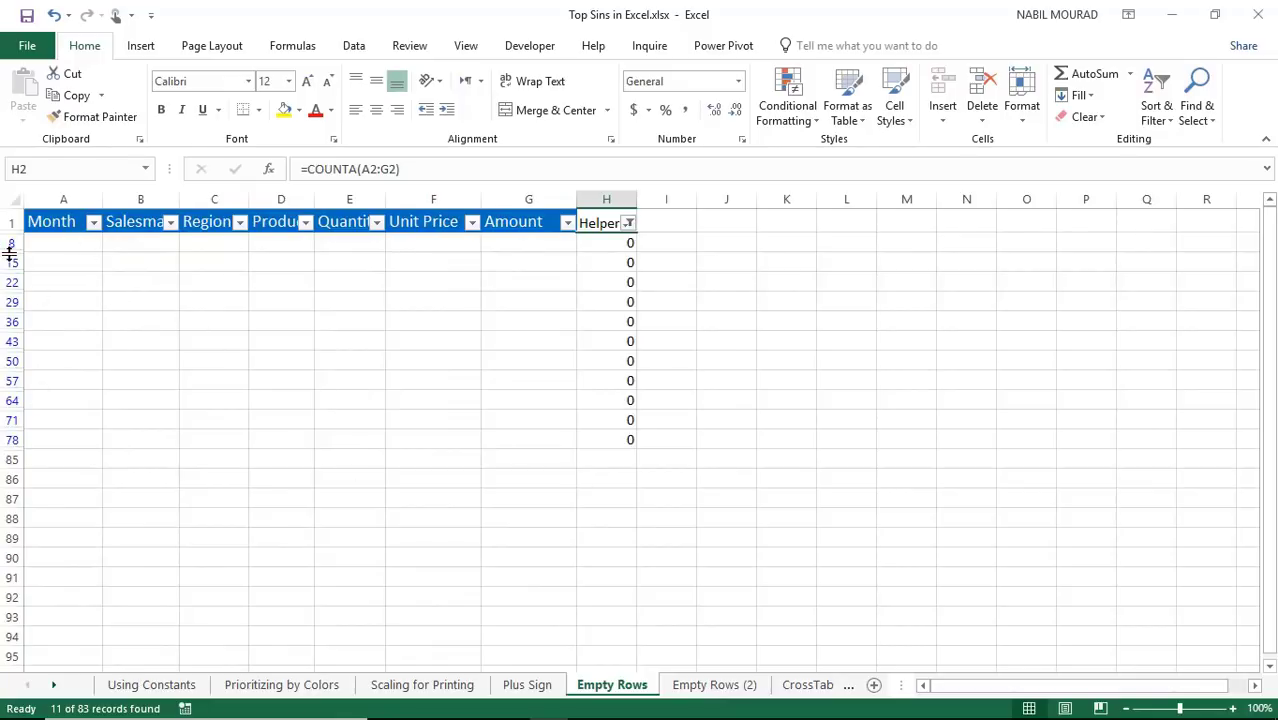
Delete the filtered empty rows from row 8 to row 78 and clear the Helper filter.
left_click_drag(7, 243, 17, 425)
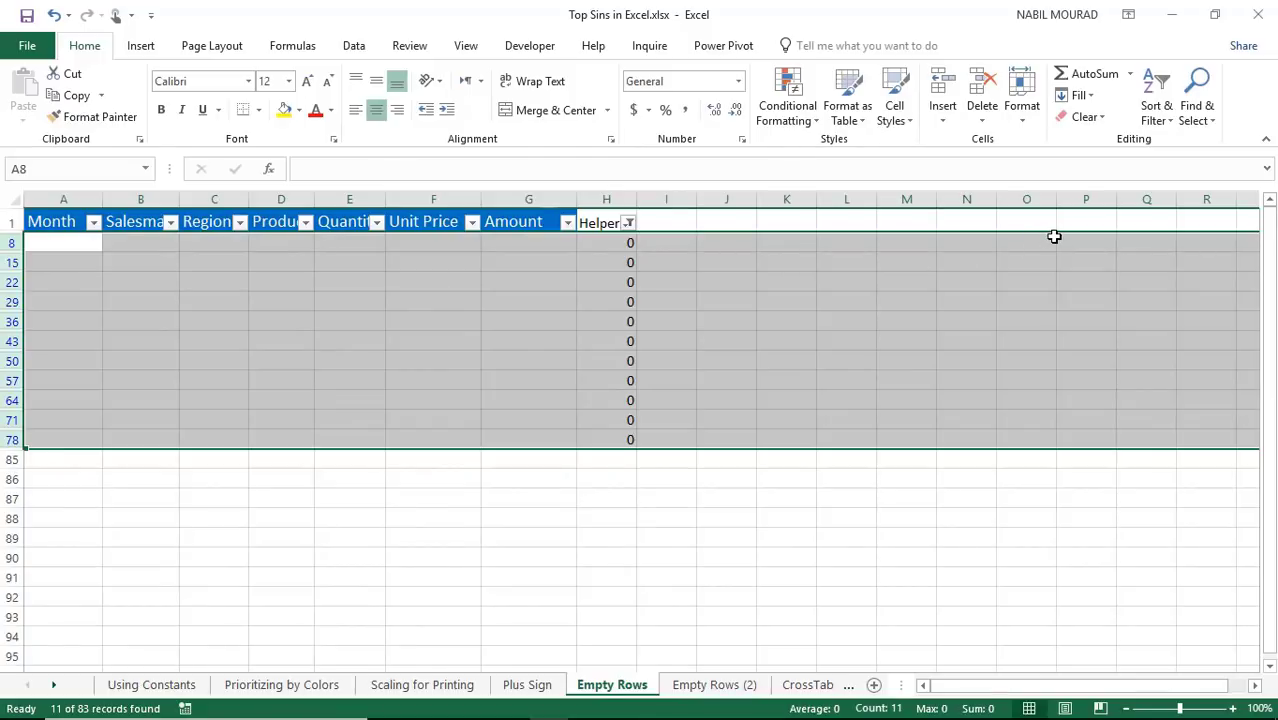
left_click(980, 121)
left_click(1030, 164)
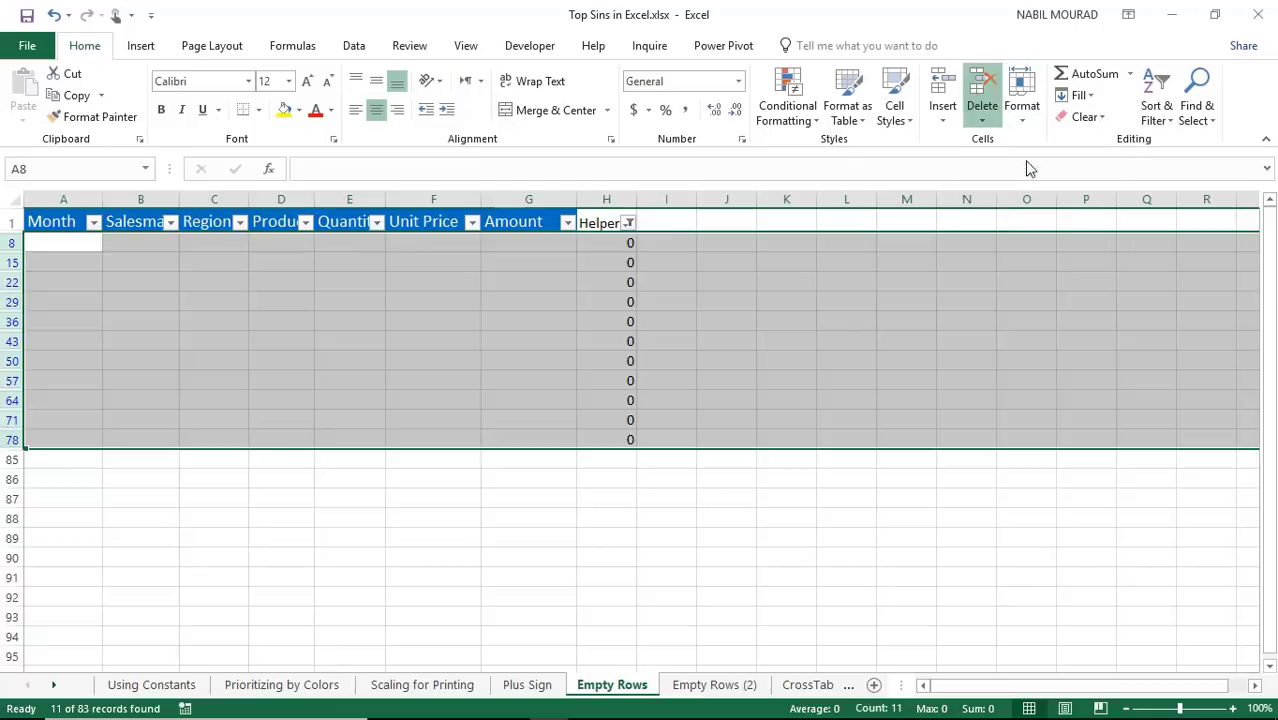
left_click(627, 224)
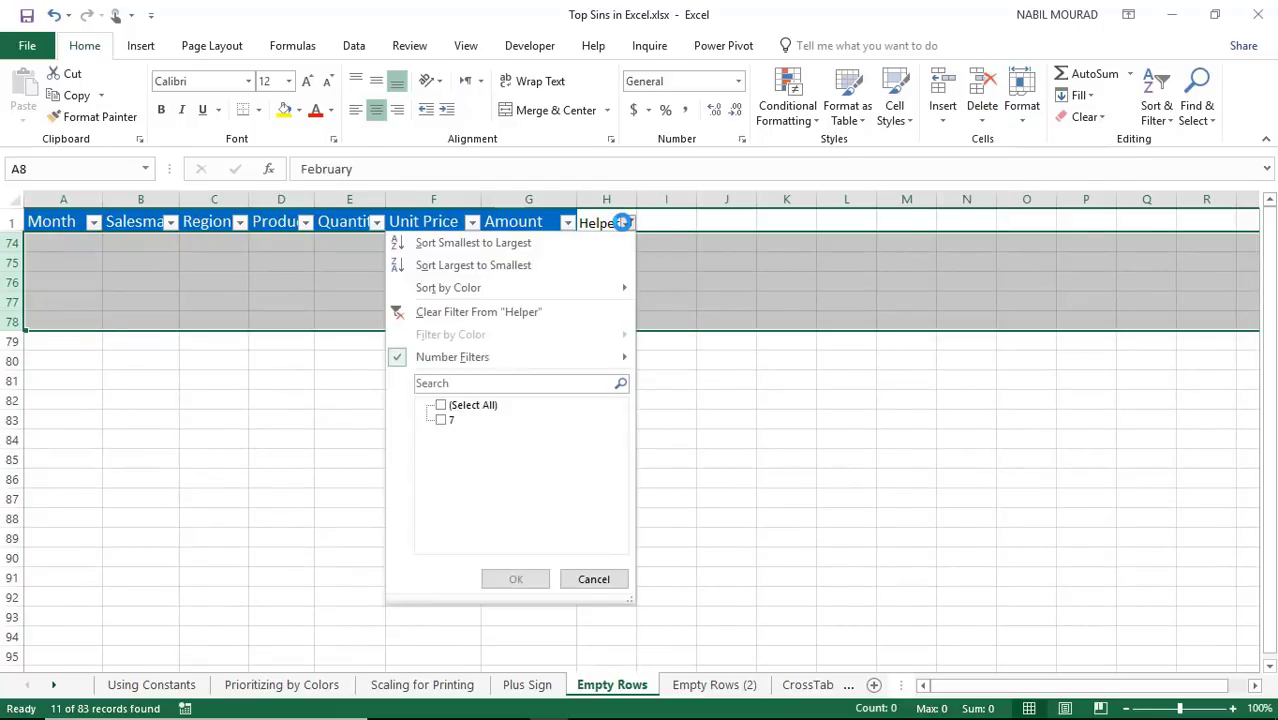
left_click(445, 318)
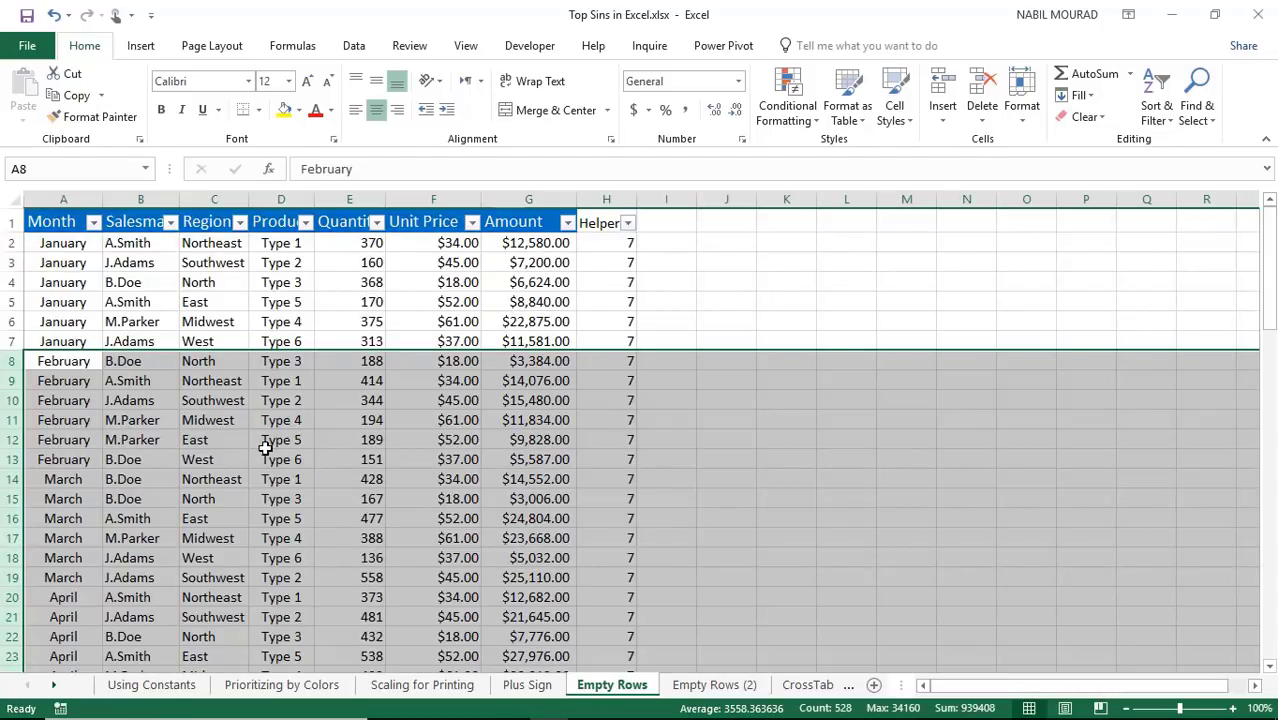
Delete the Helper column H from the sheet.
left_click(608, 201)
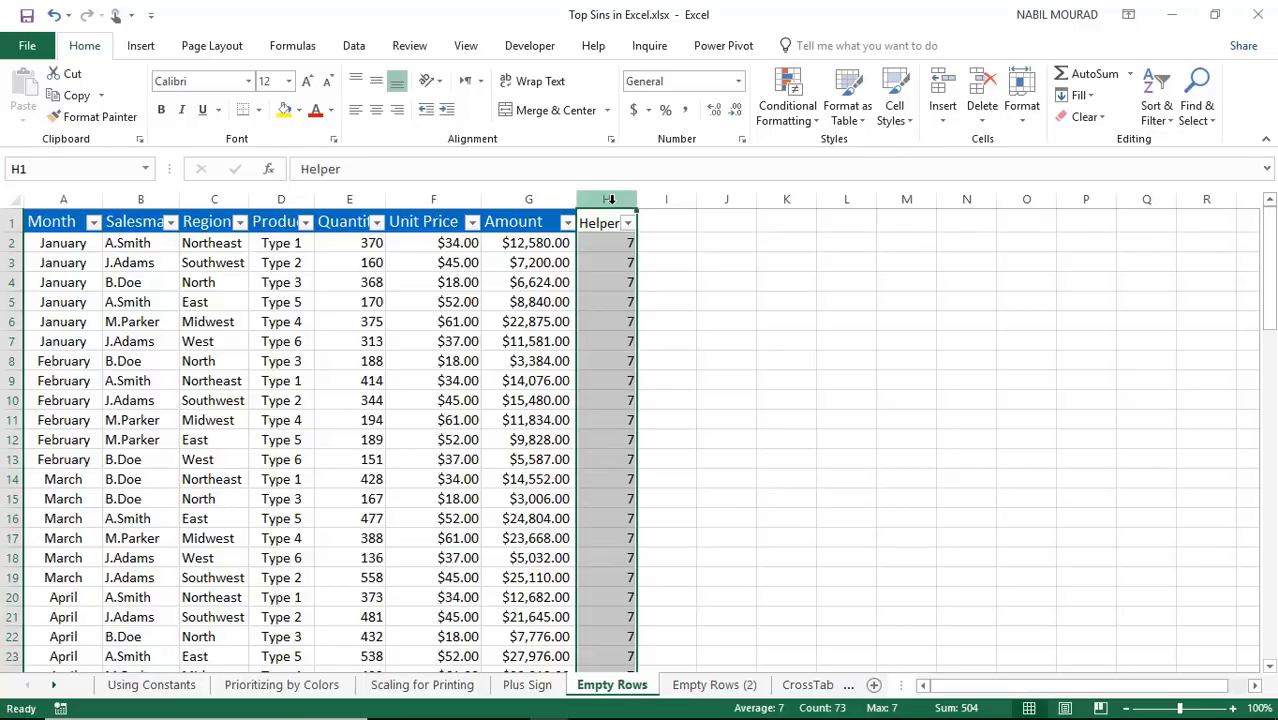
key("ctrl+minus")
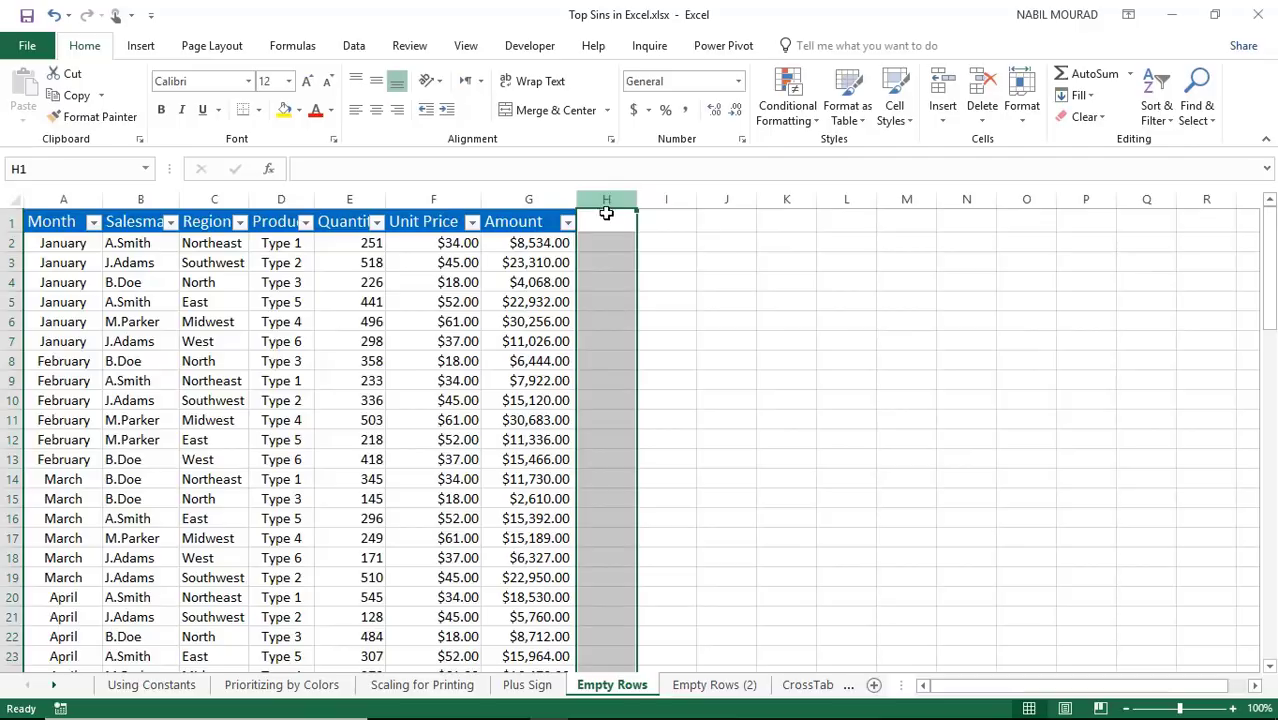
left_click(362, 321)
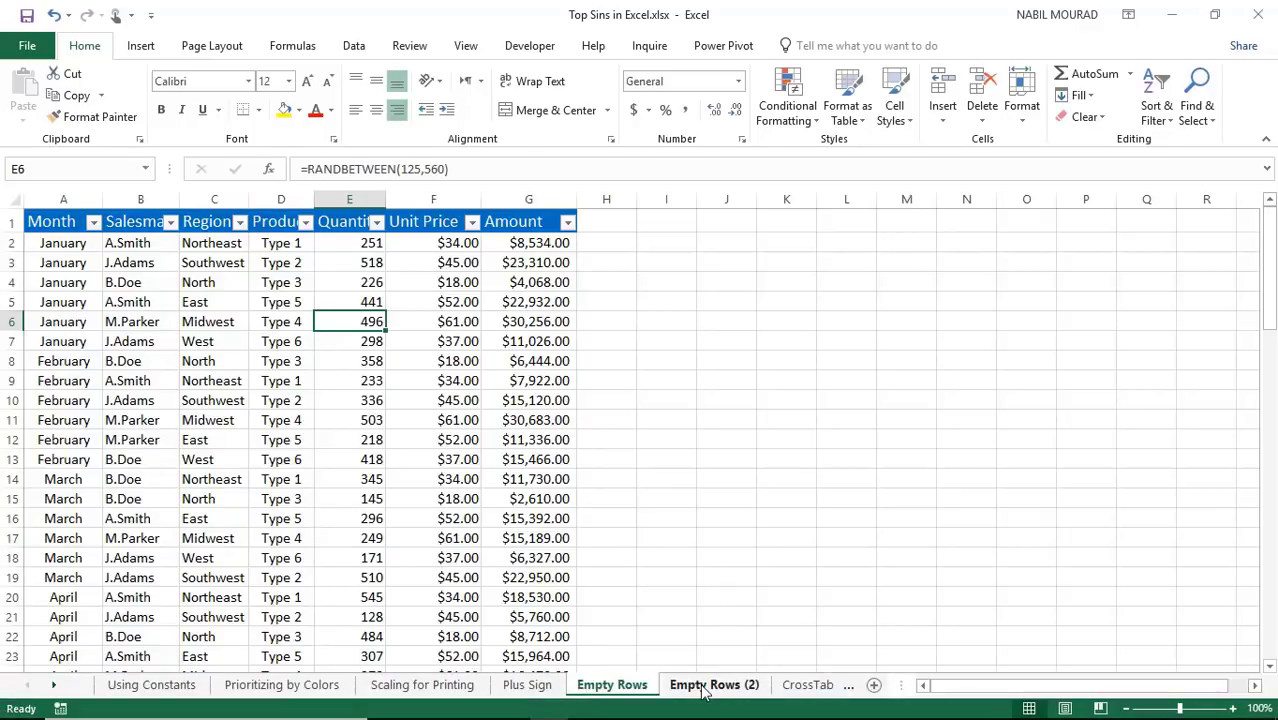
On the Empty Rows (2) sheet, select the blank cells in column A with Go To Special and delete their sheet rows.
left_click(713, 685)
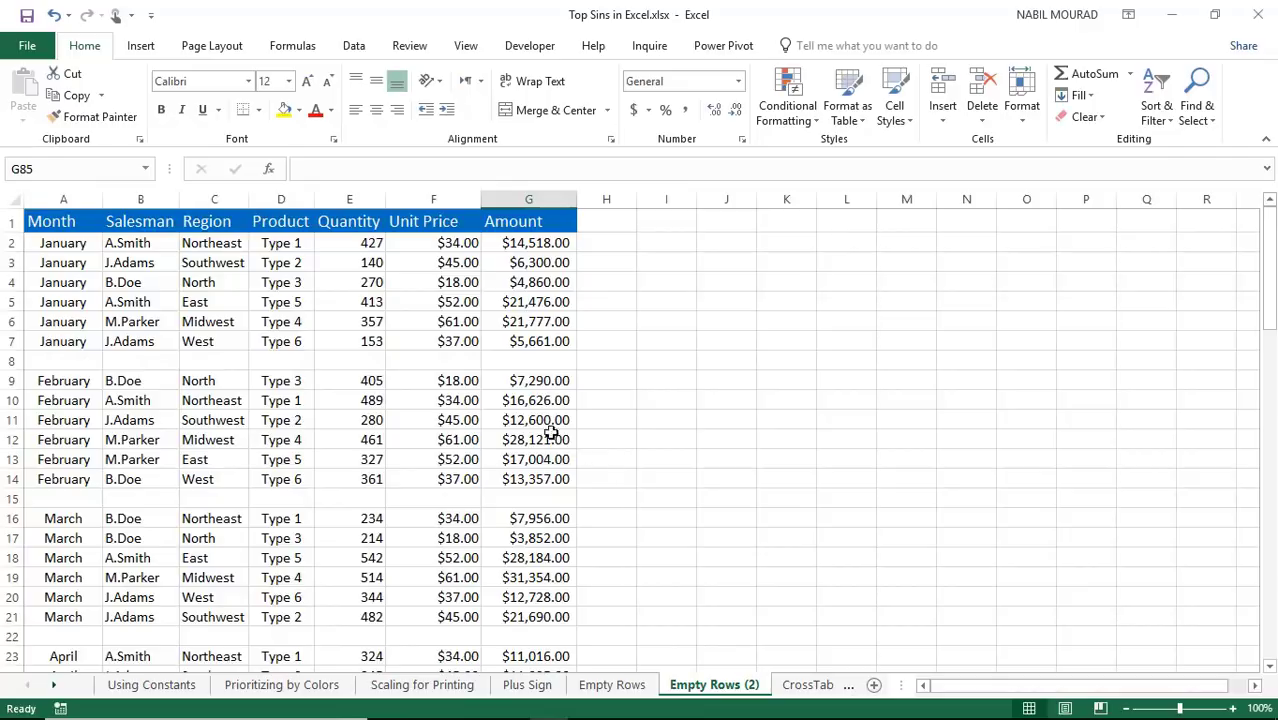
left_click(61, 197)
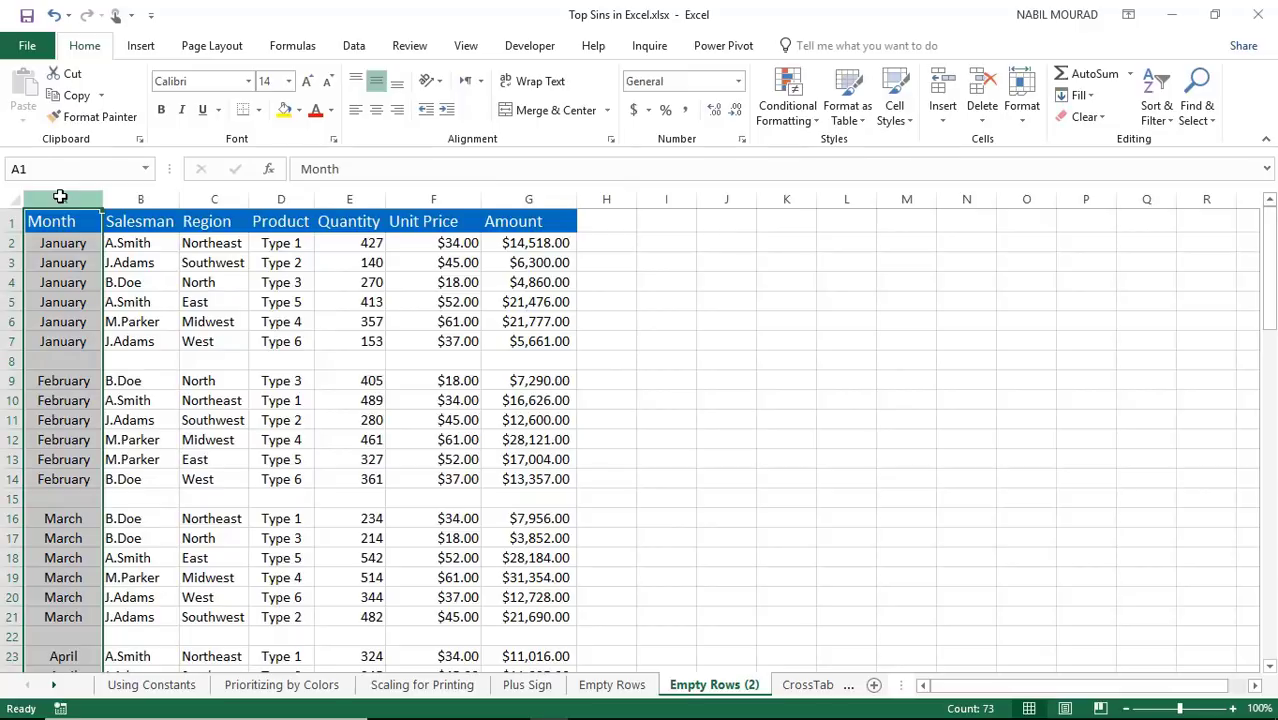
left_click(1214, 128)
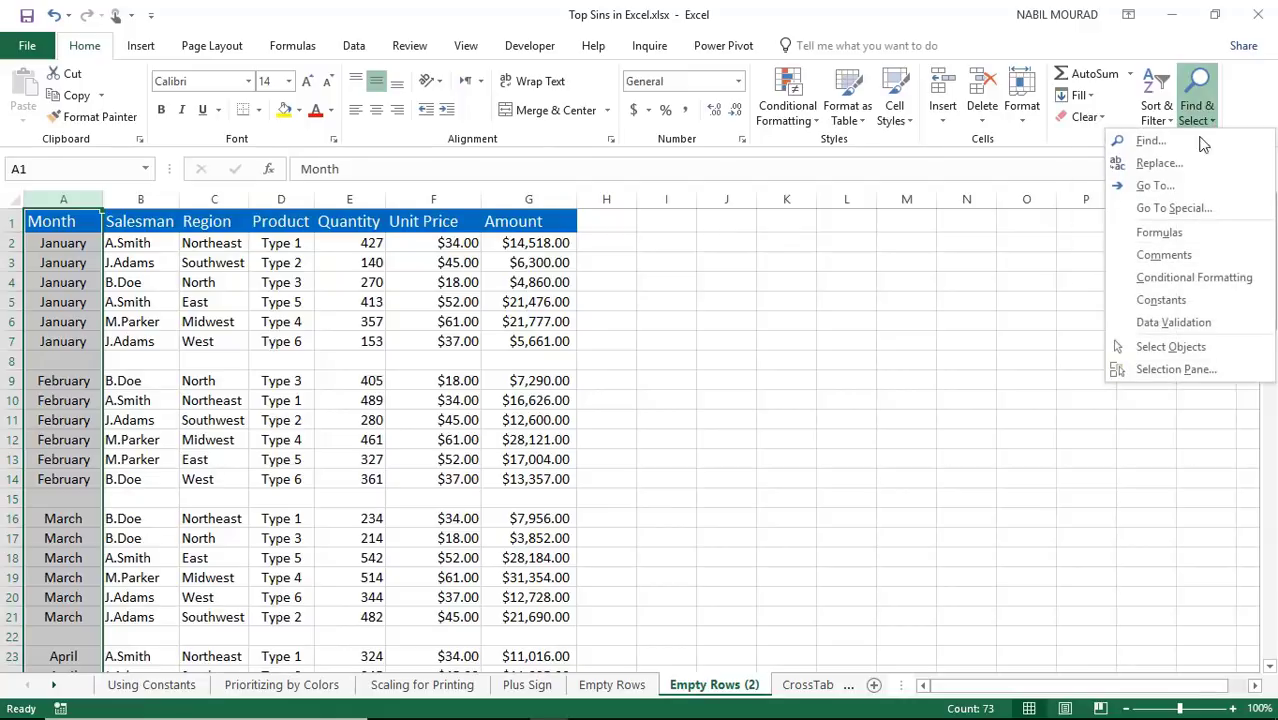
left_click(951, 241)
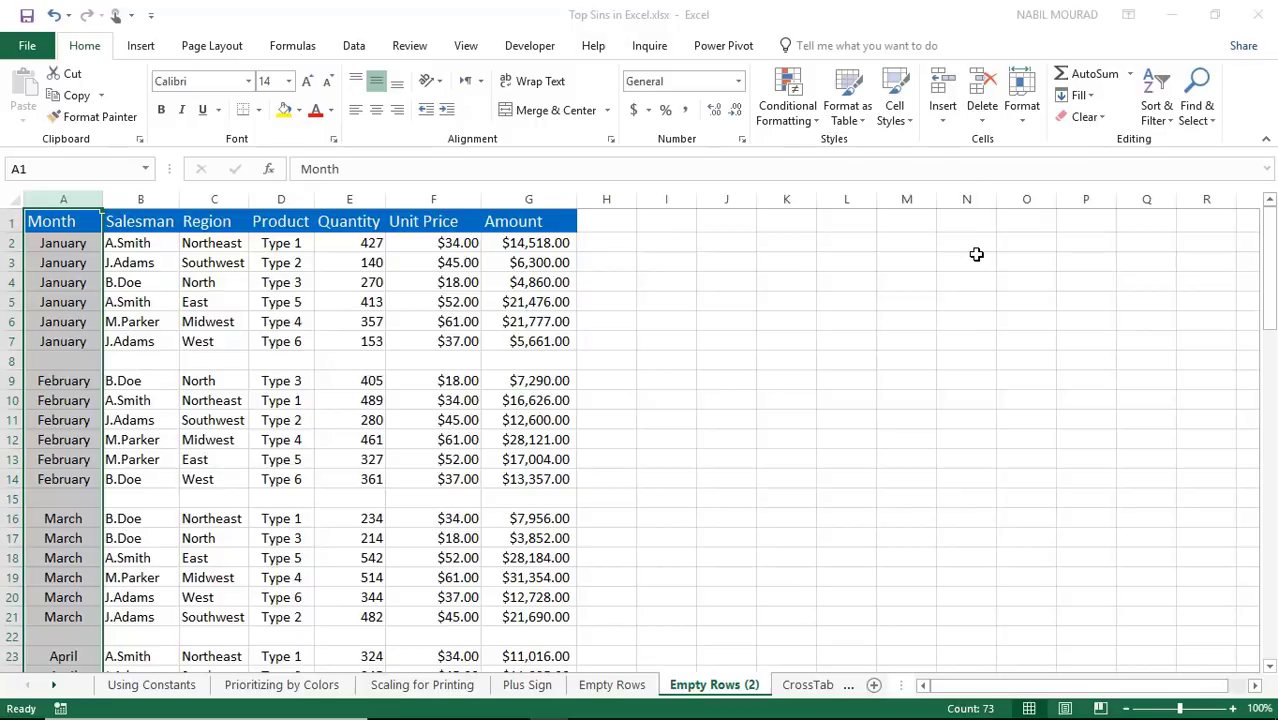
key("ctrl+g")
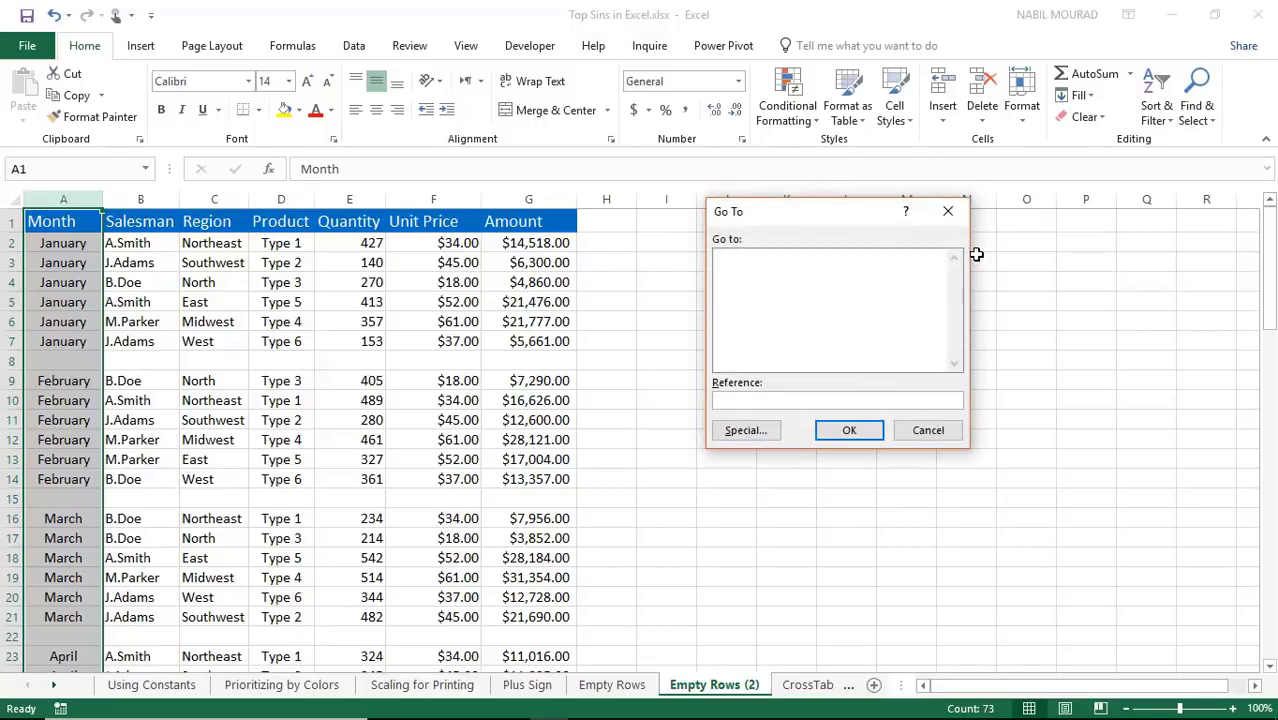
left_click(745, 430)
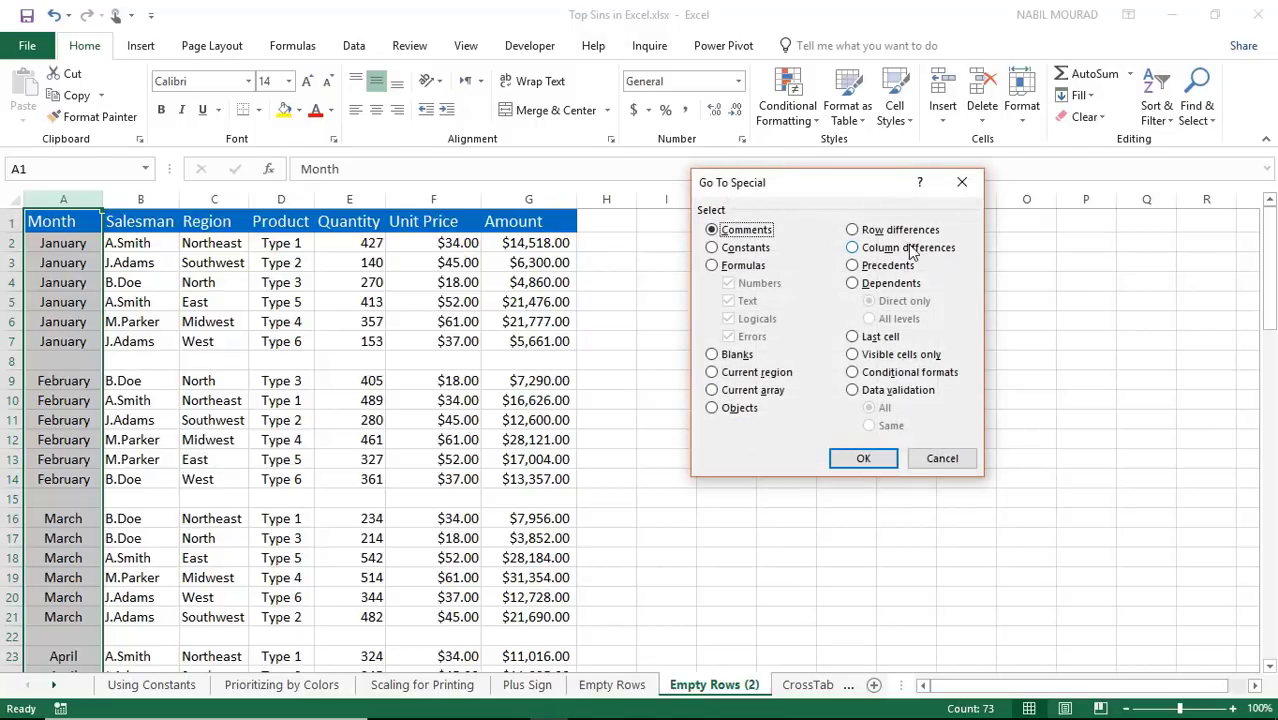
left_click(712, 356)
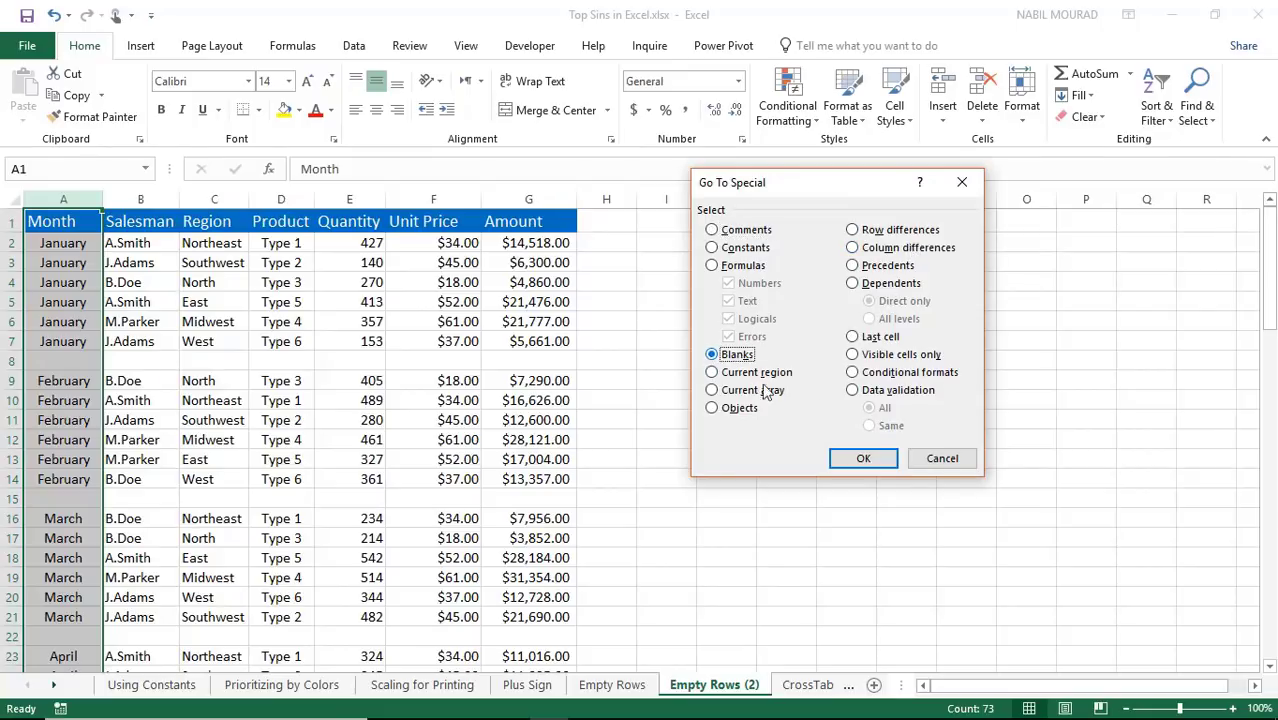
left_click(864, 458)
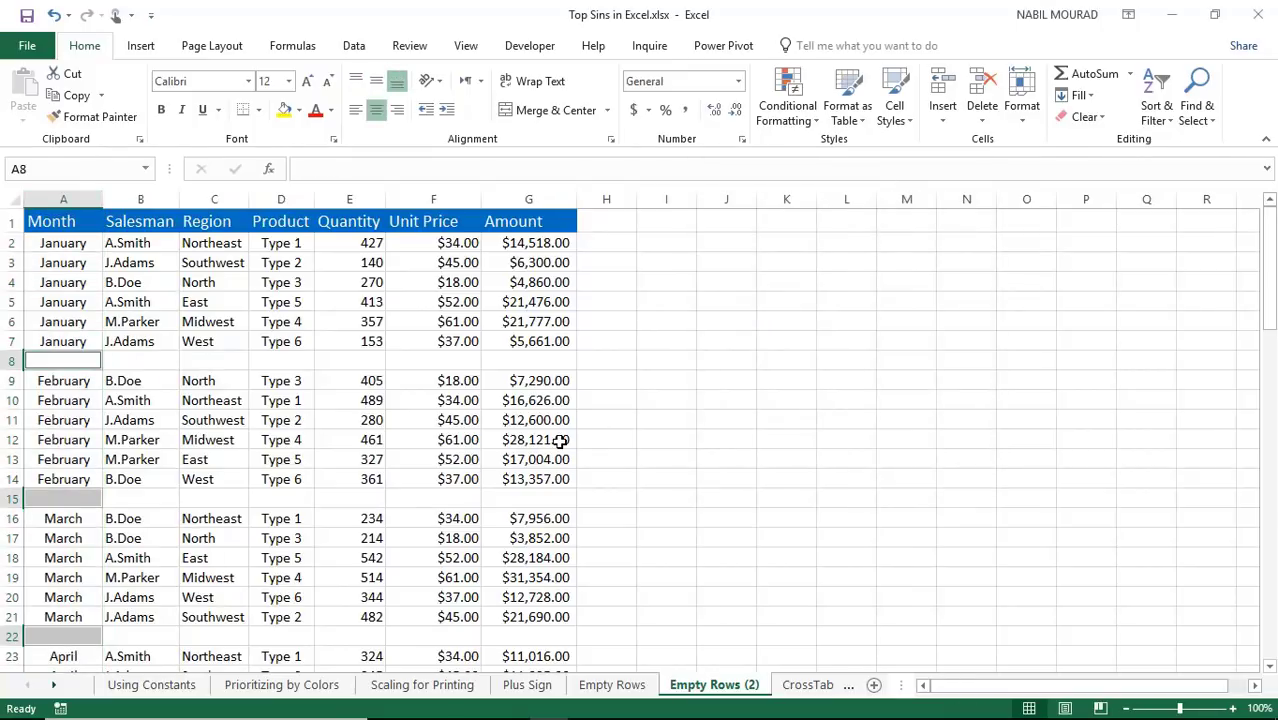
left_click(984, 122)
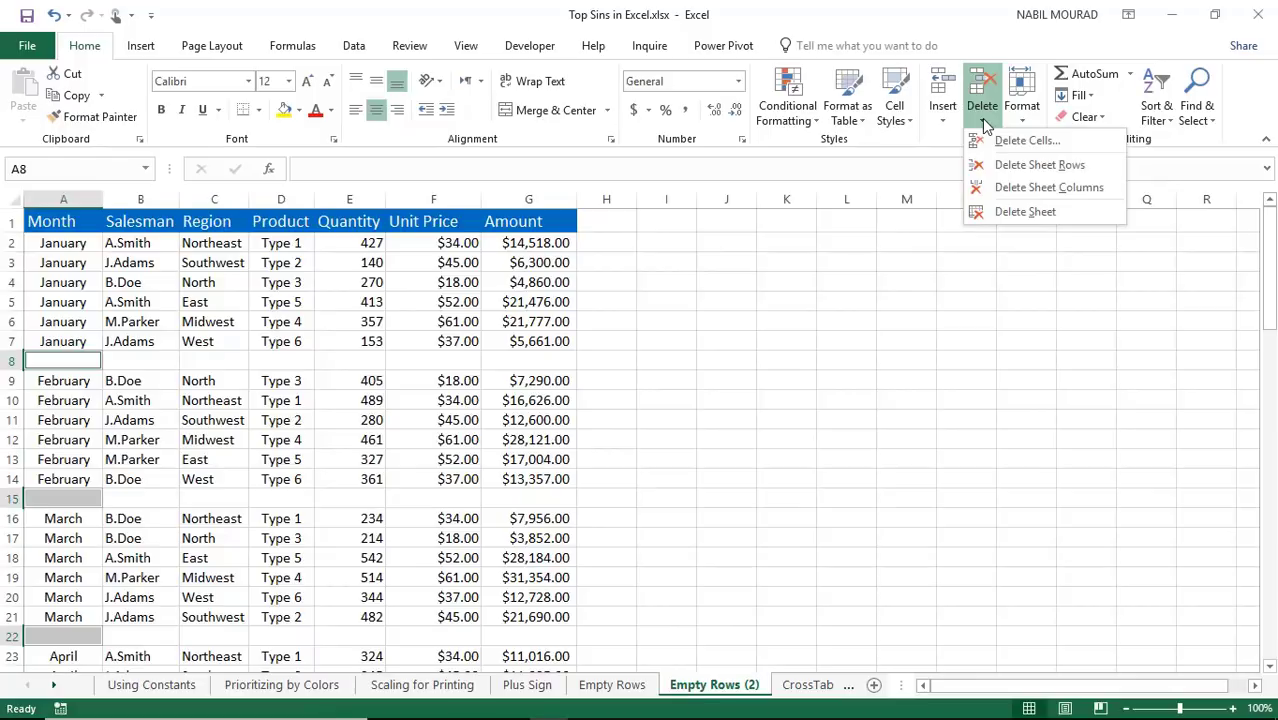
left_click(1027, 166)
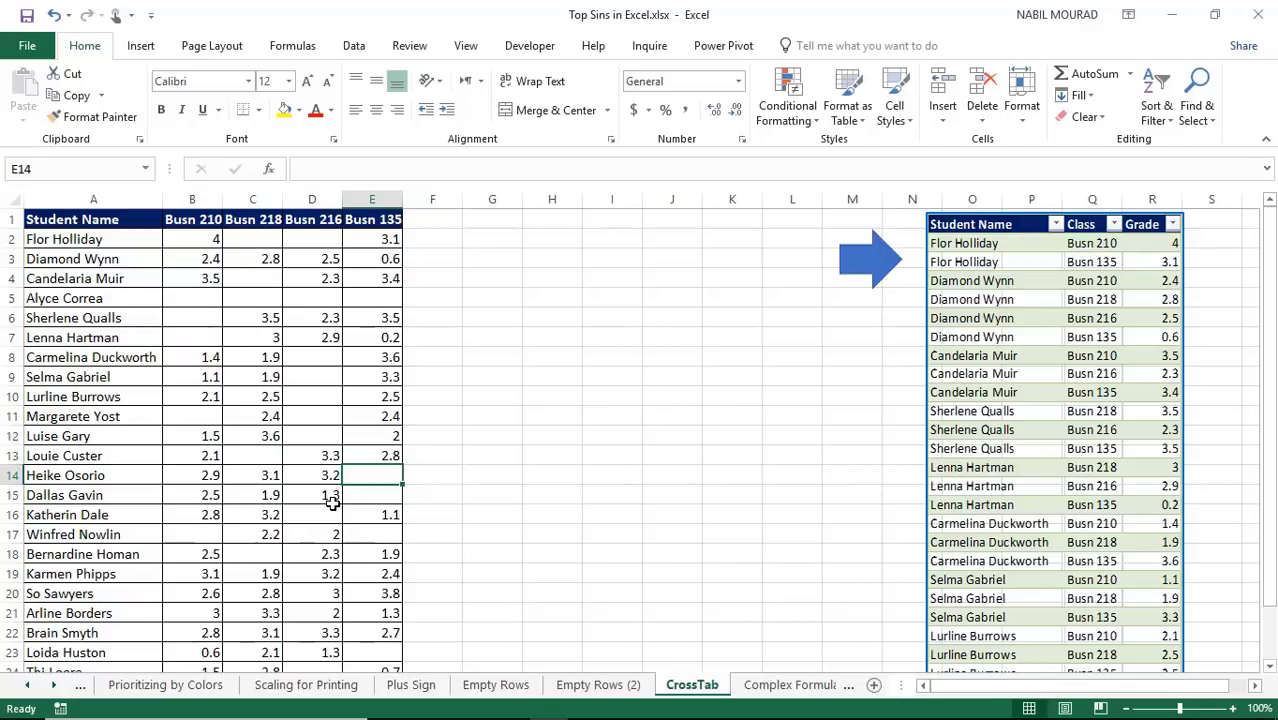
Convert the student grades range A1:E26 on the CrossTab sheet into a table with headers.
left_click(1072, 320)
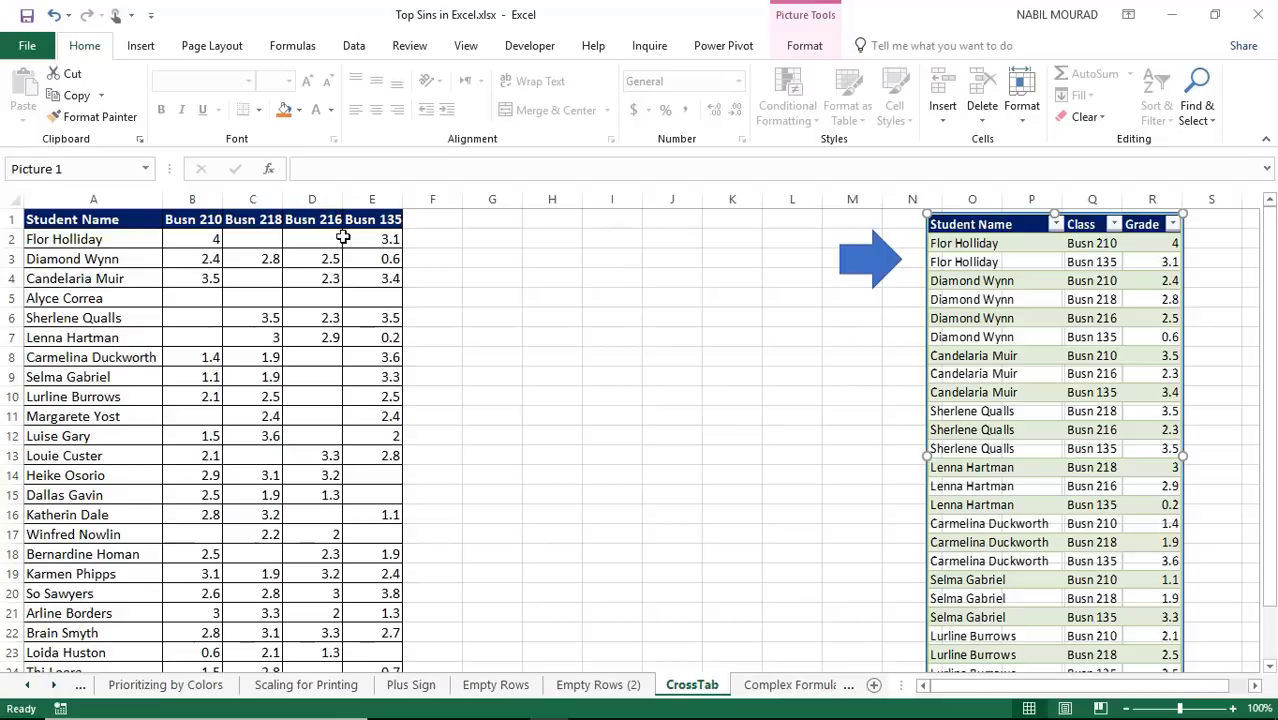
left_click(275, 288)
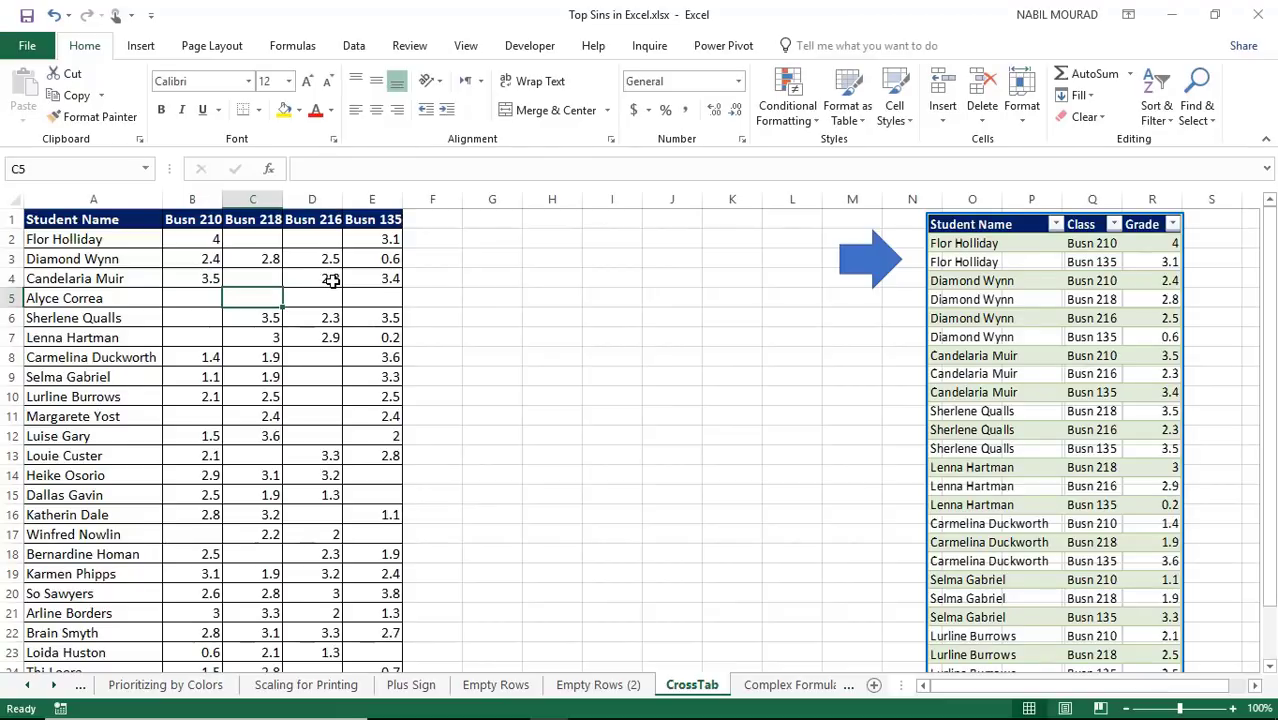
key("ctrl+t")
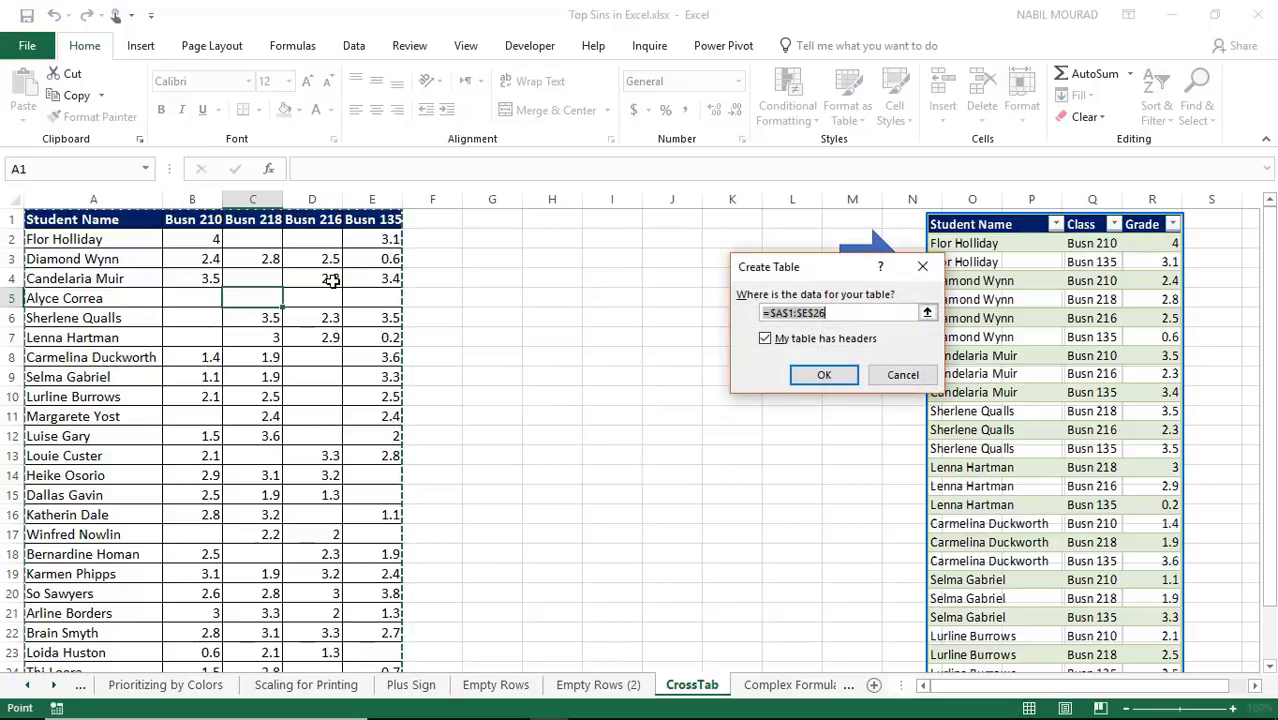
key("Return")
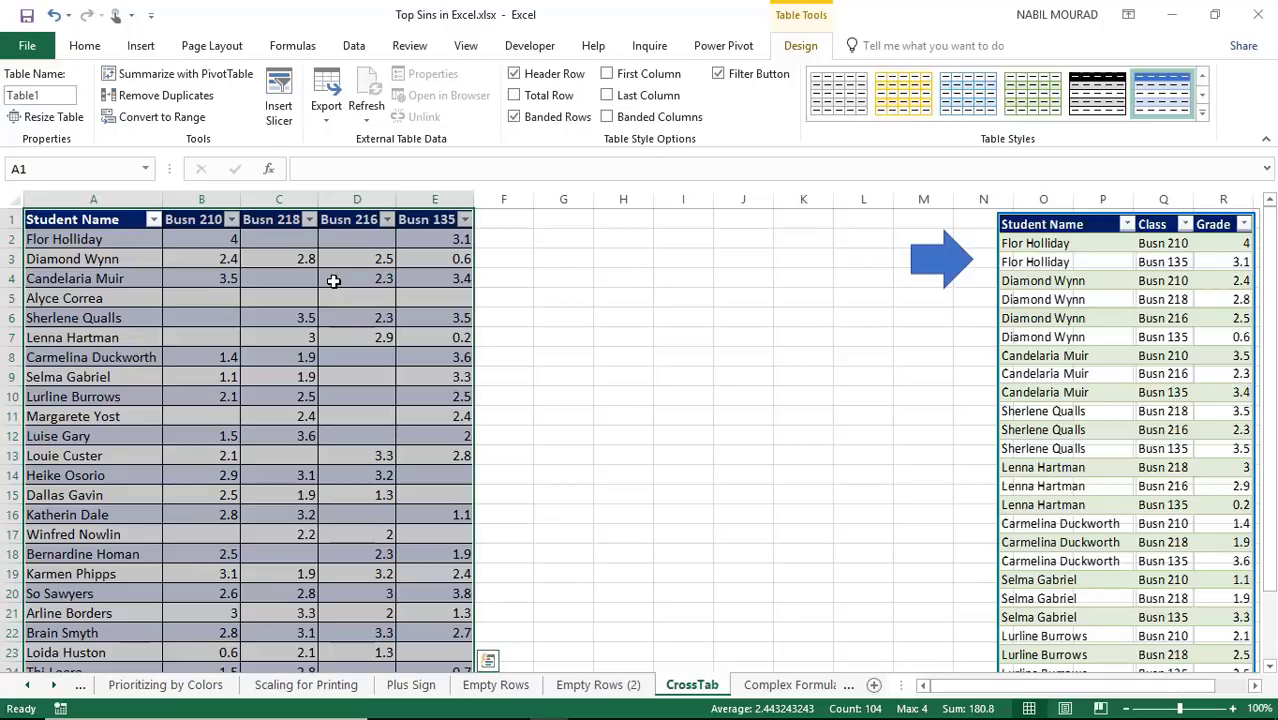
Load the grades table into Power Query and name the query GradeTable.
left_click(354, 48)
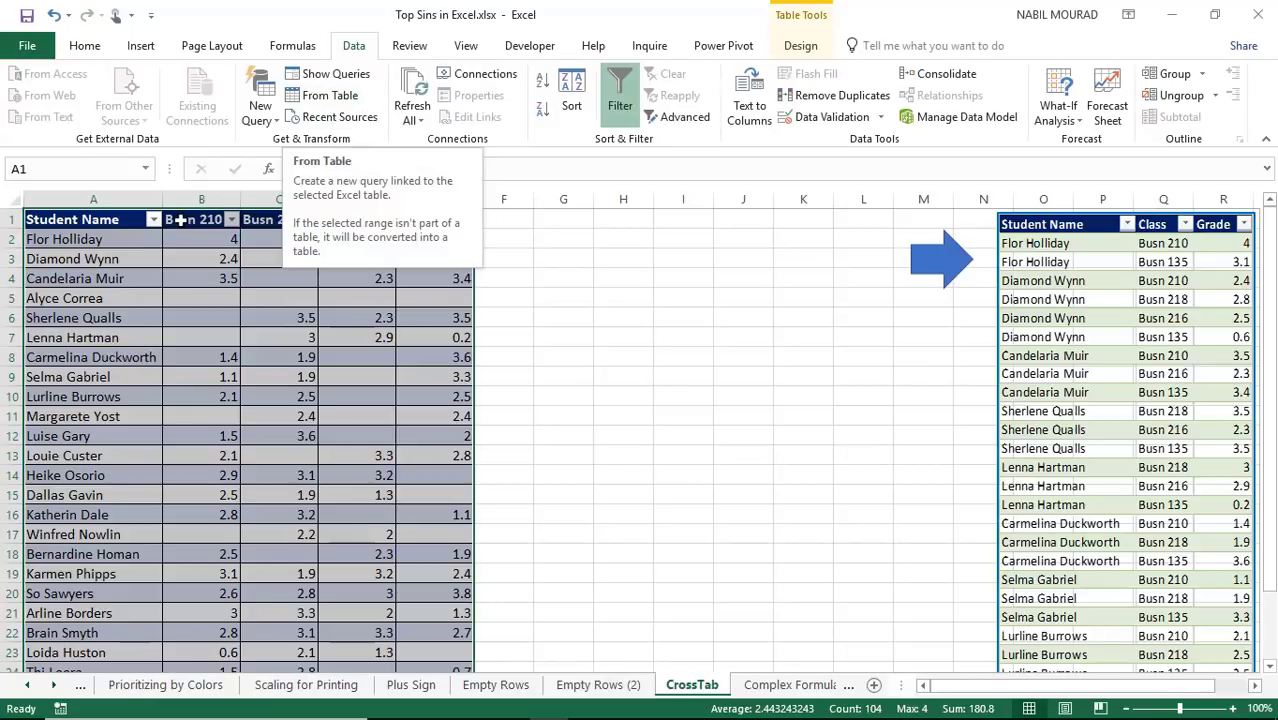
left_click(320, 97)
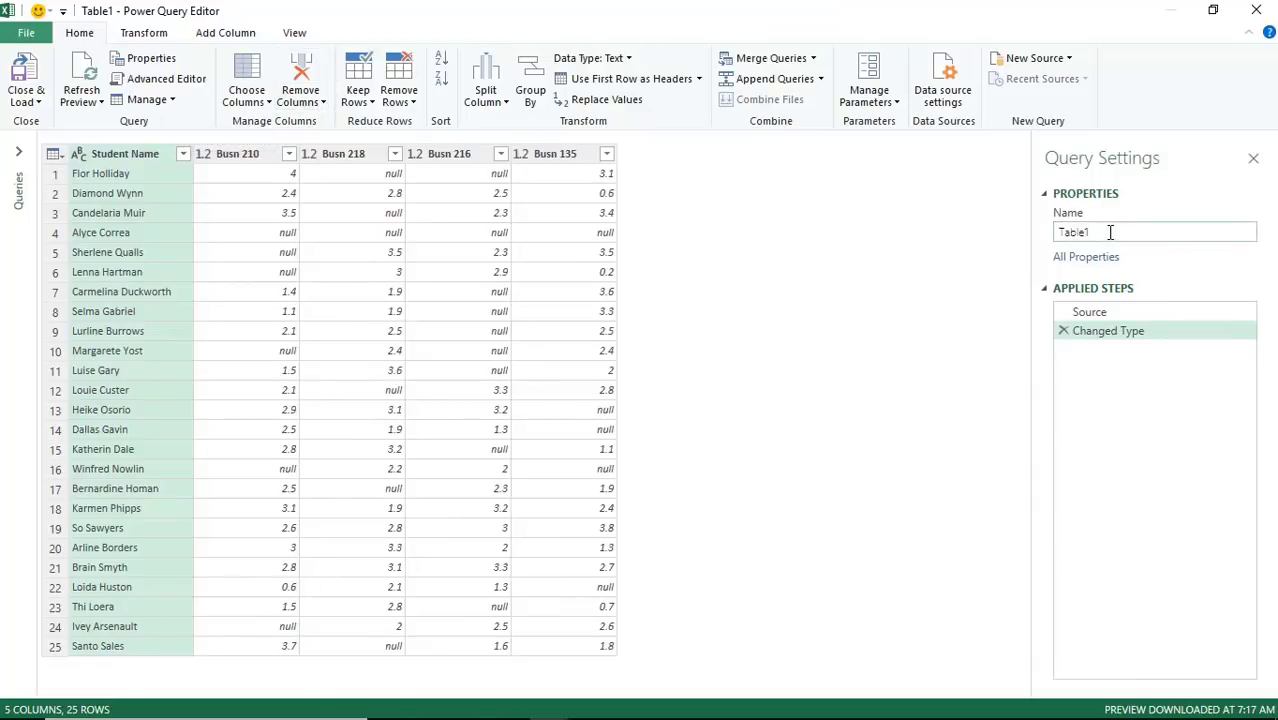
left_click_drag(1110, 232, 1052, 234)
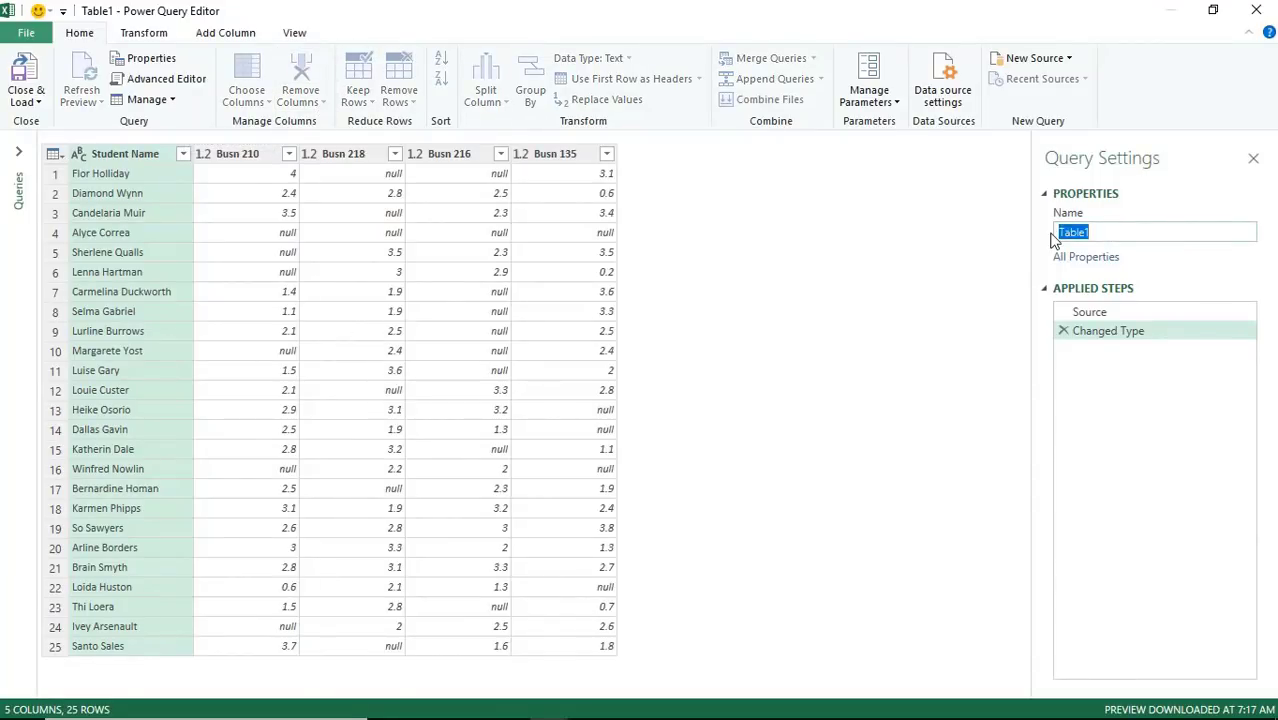
type("GradeTable")
key("Return")
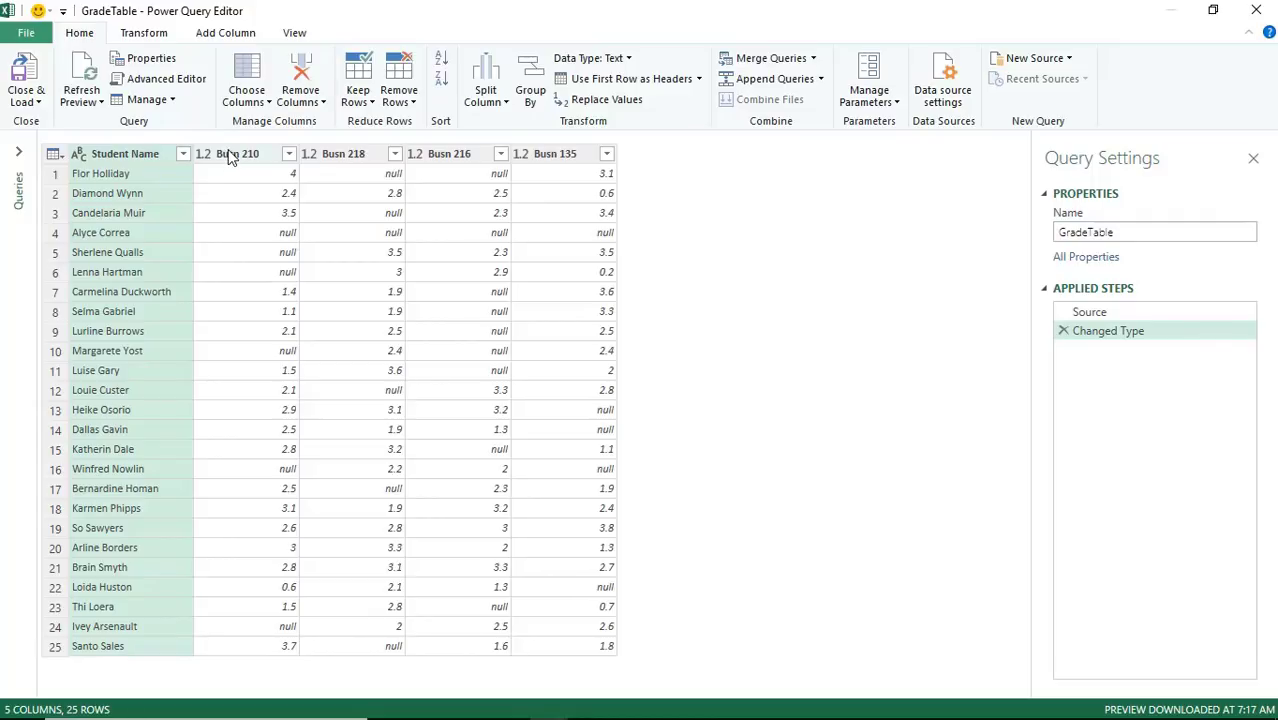
Unpivot the four class columns from Busn 210 through Busn 135.
left_click(229, 155)
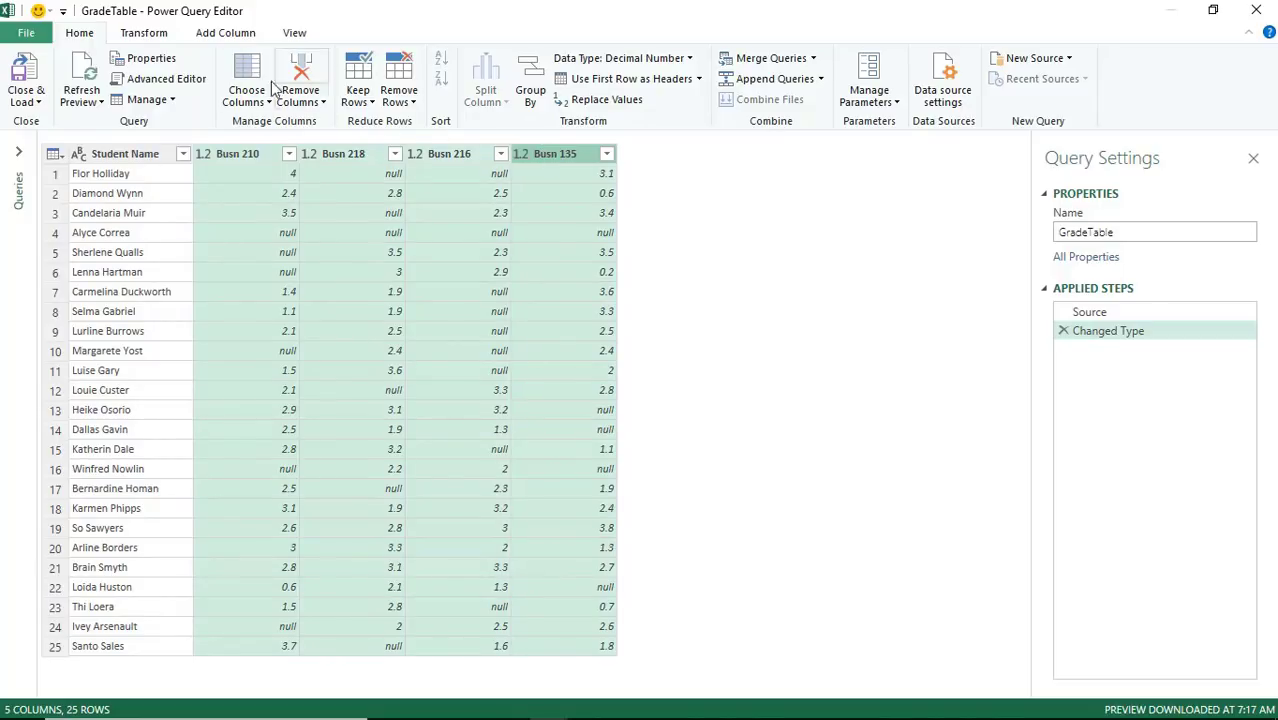
left_click(146, 33)
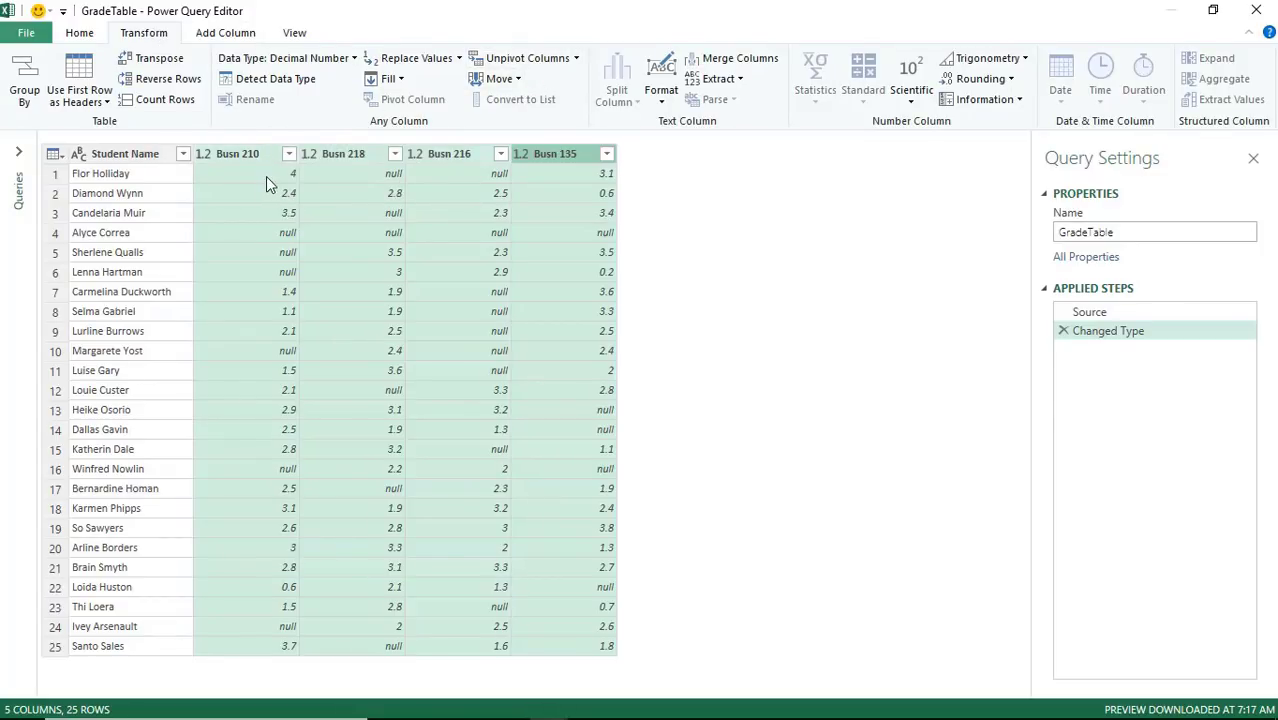
left_click(527, 60)
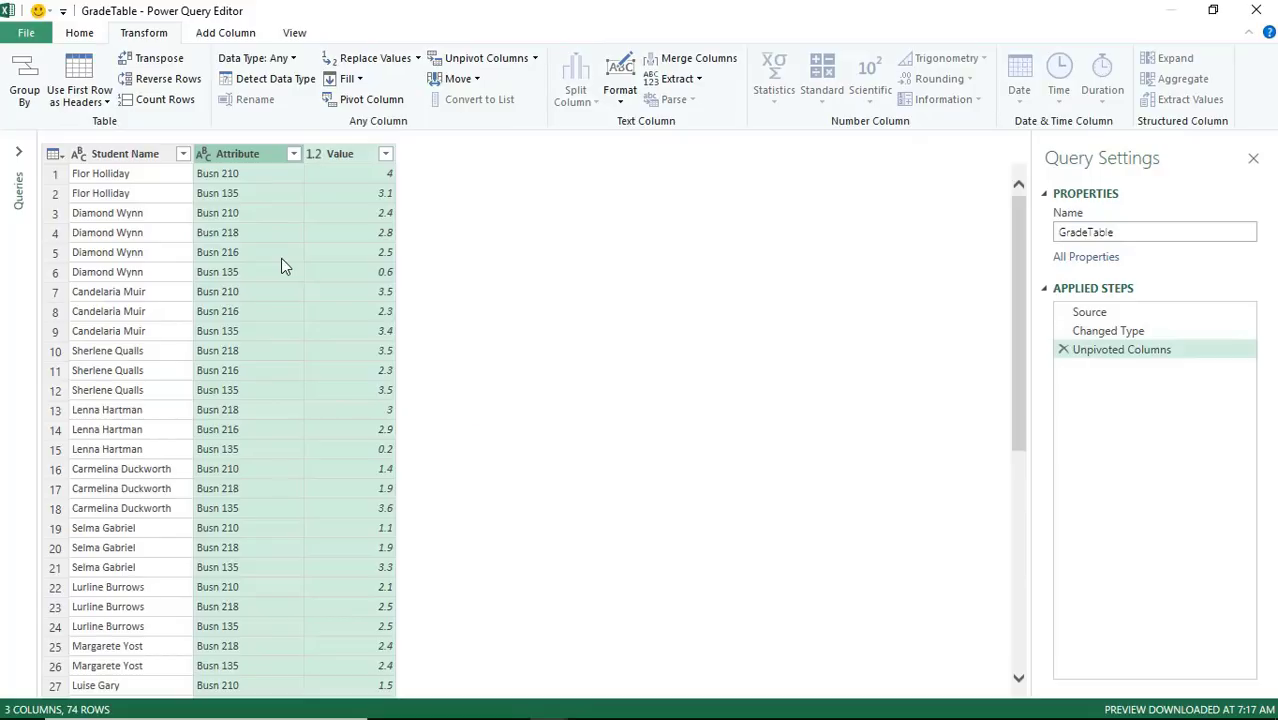
Rename the Attribute column to Class and the Value column to Grade.
double_click(247, 155)
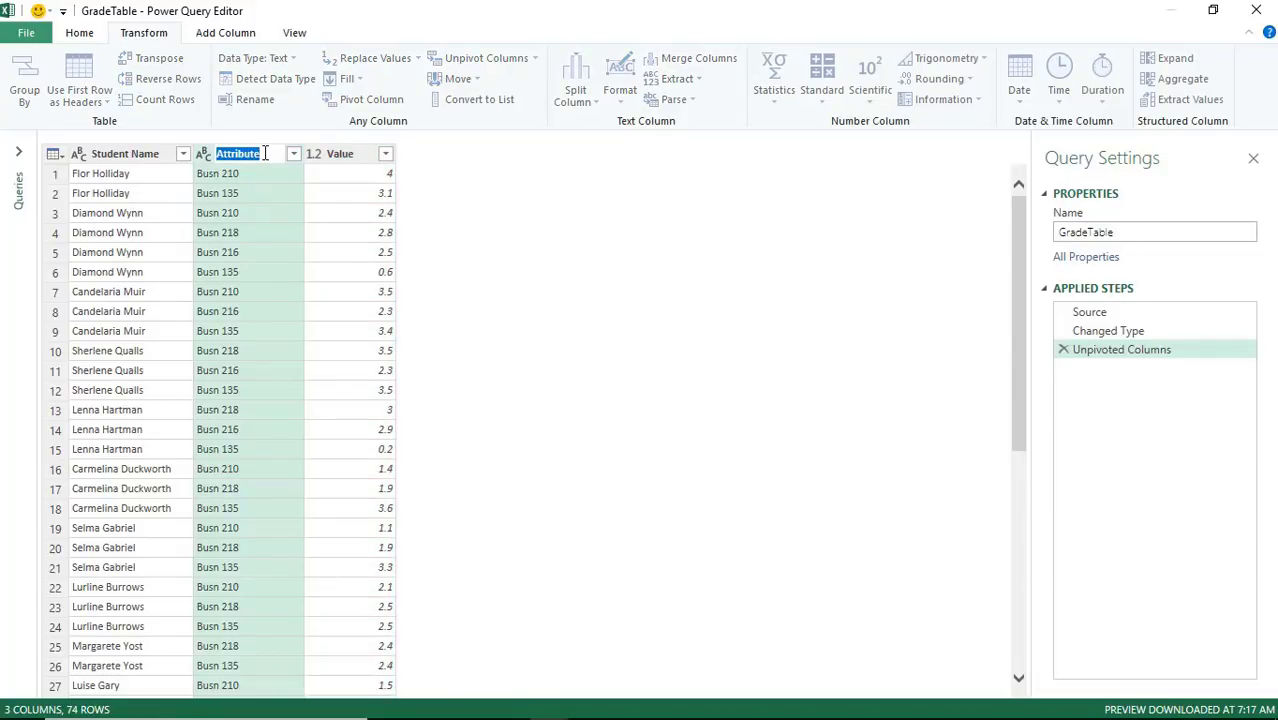
type("Class")
key("Return")
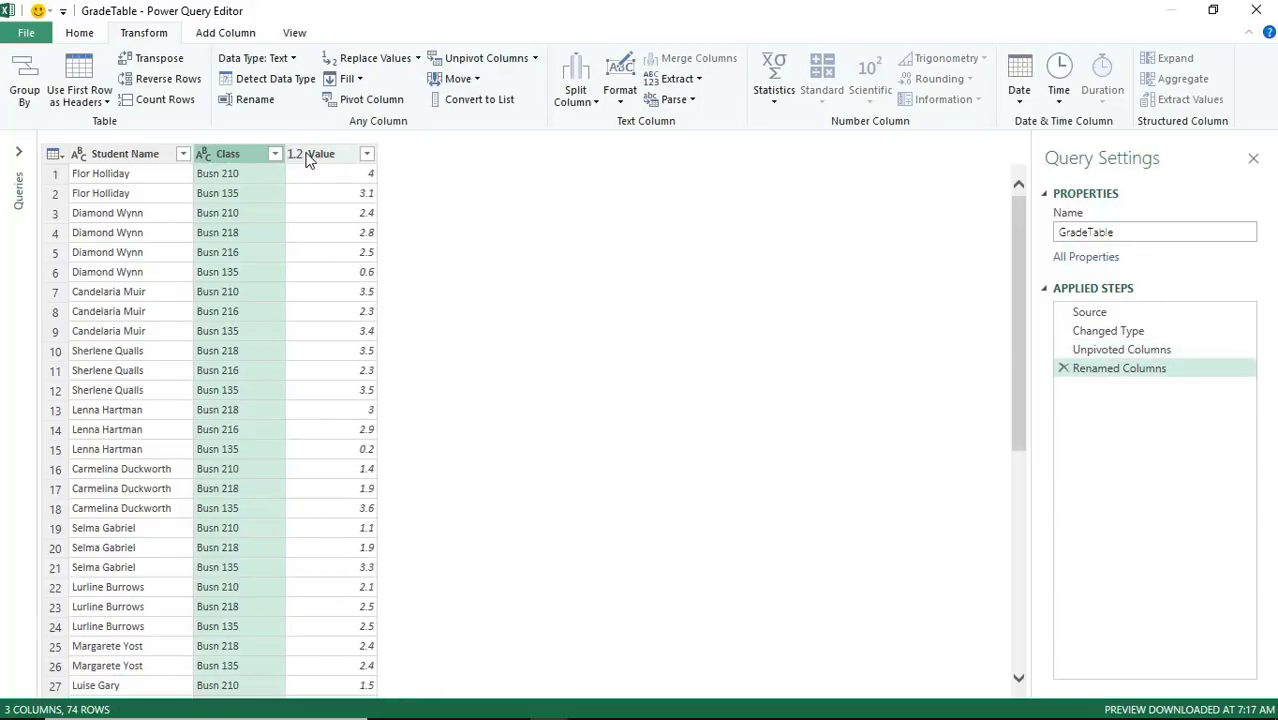
left_click(308, 158)
double_click(308, 158)
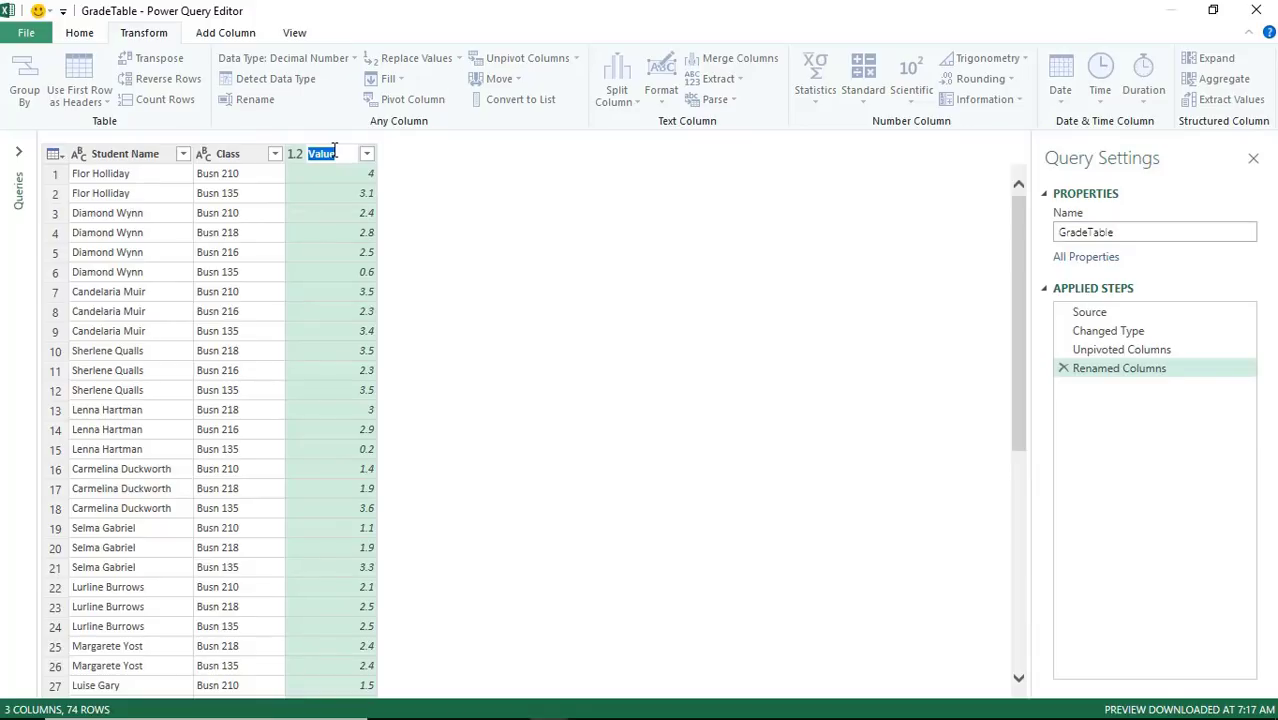
type("Grade")
key("Return")
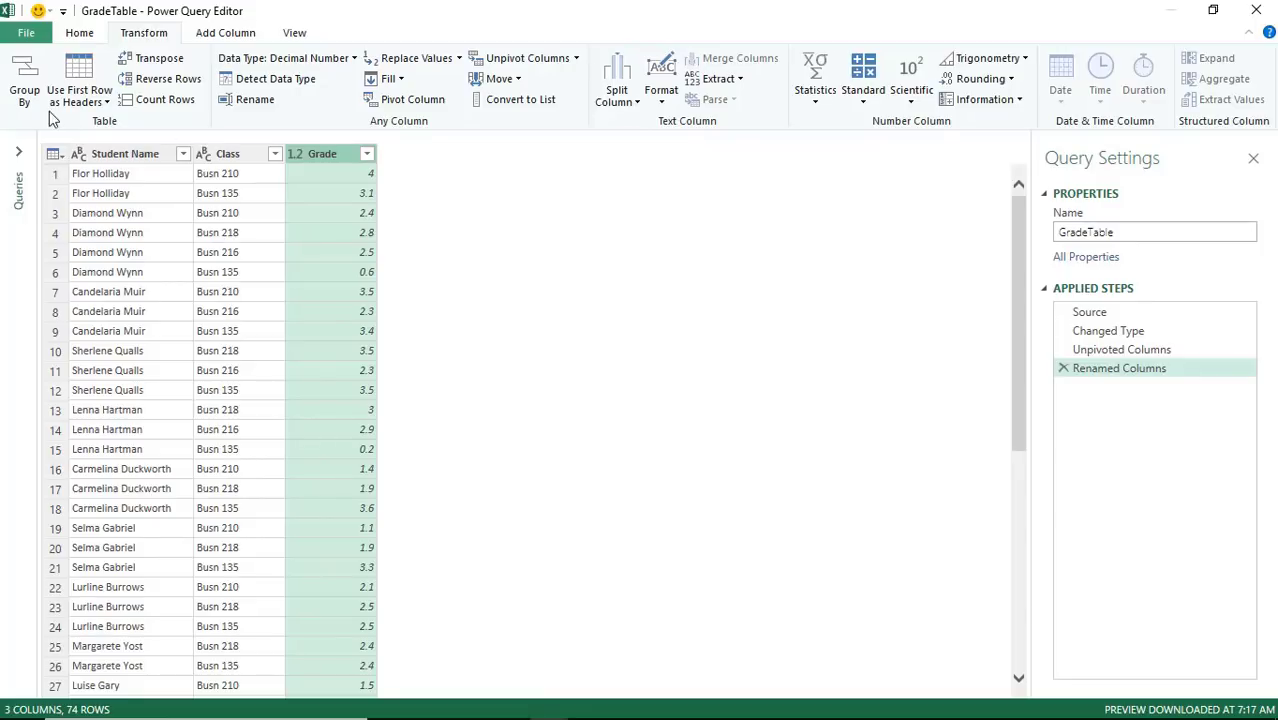
Close the query and load it as a table to cell G1 of the existing worksheet, then close the Workbook Queries pane.
left_click(82, 34)
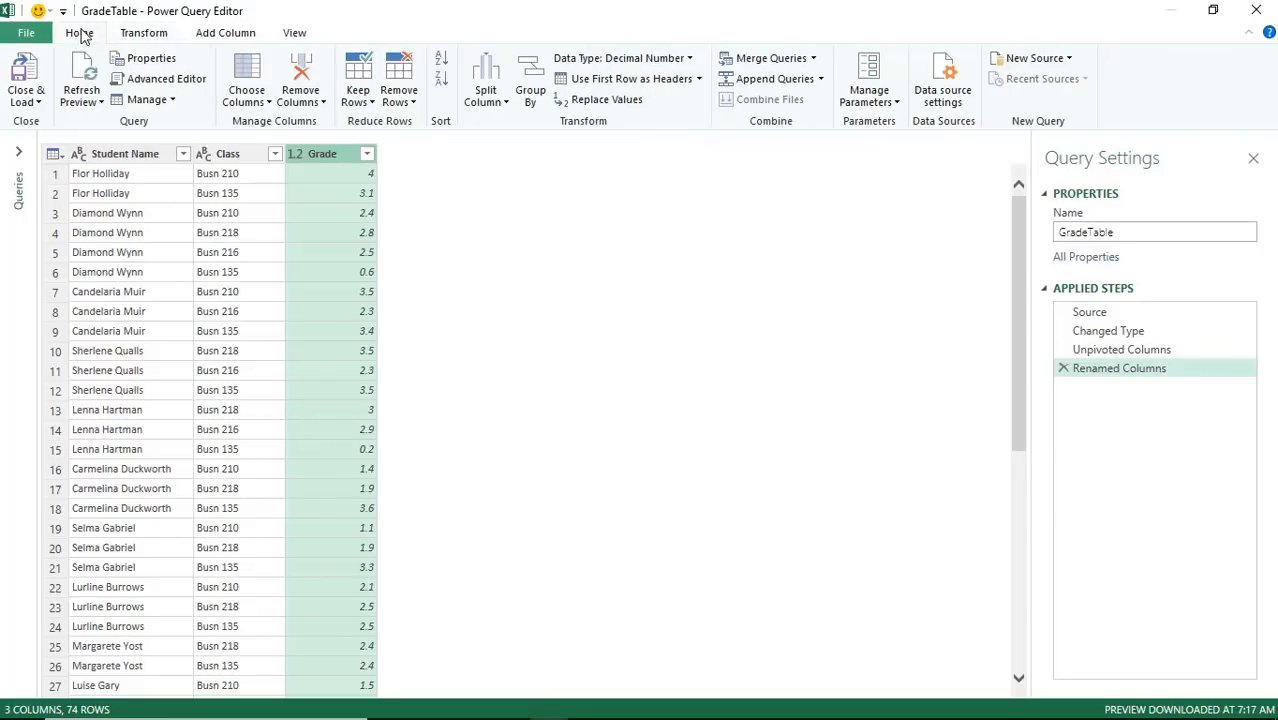
left_click(39, 104)
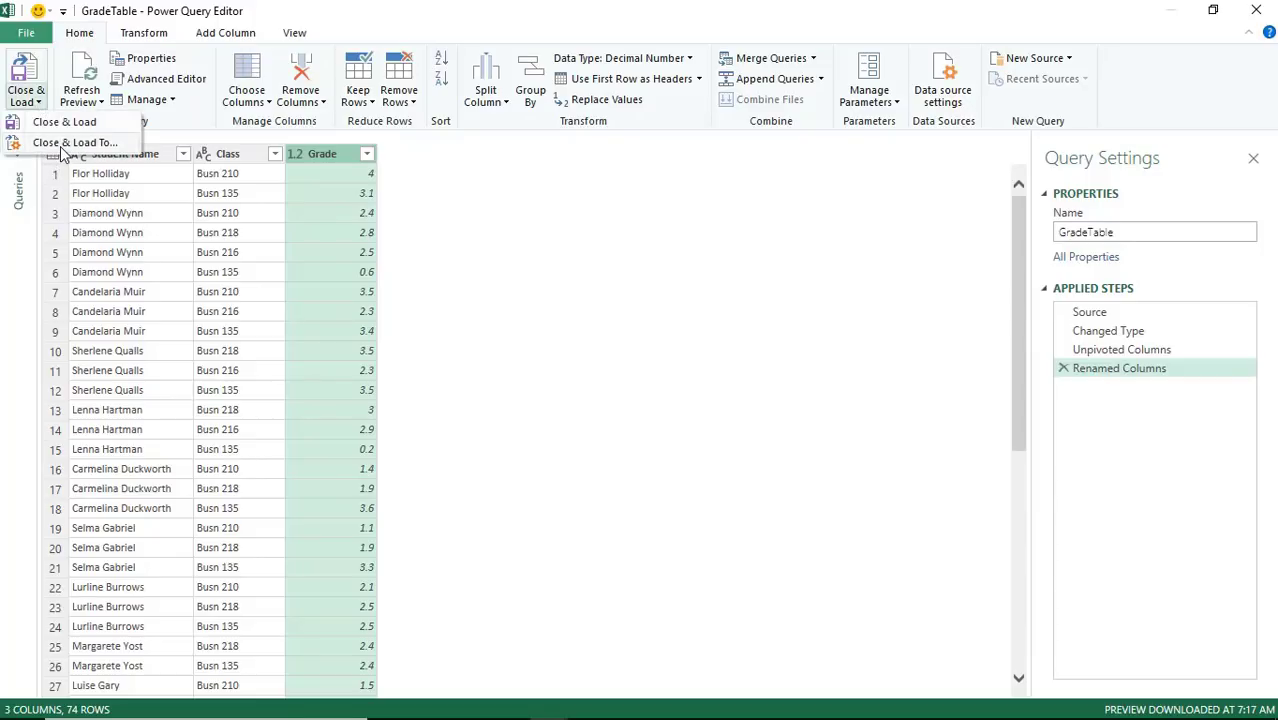
left_click(62, 143)
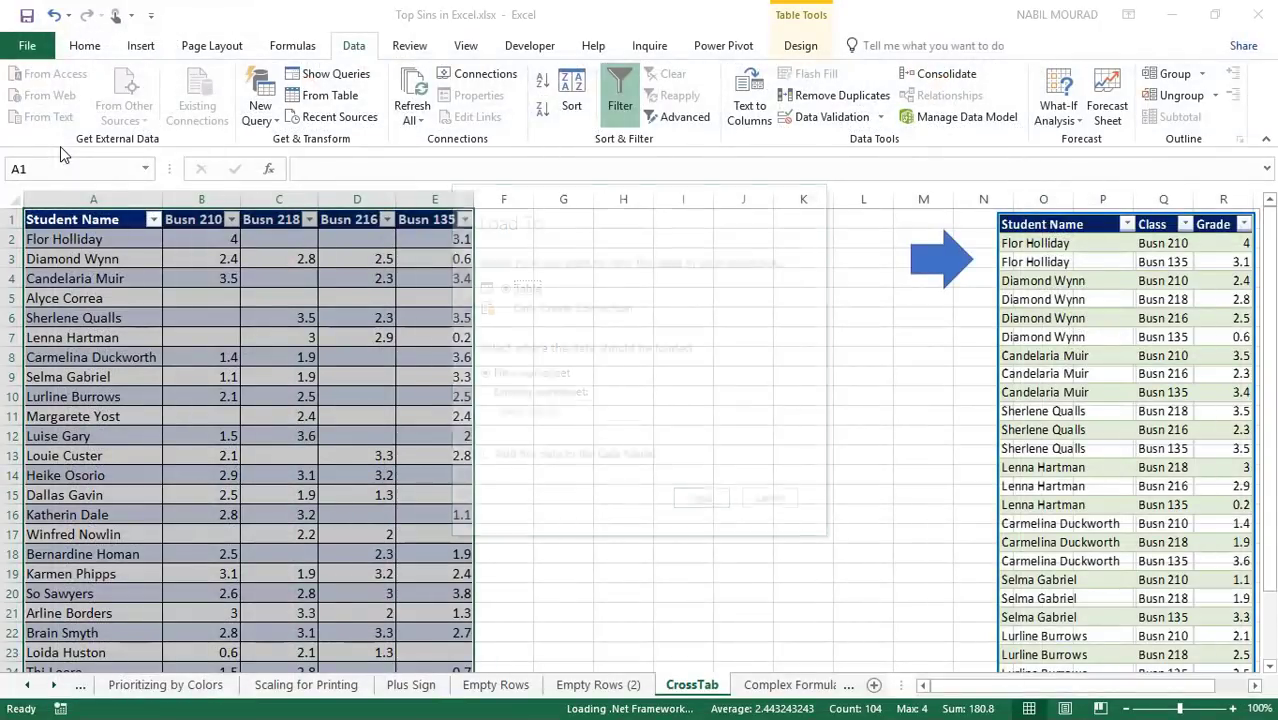
left_click(487, 393)
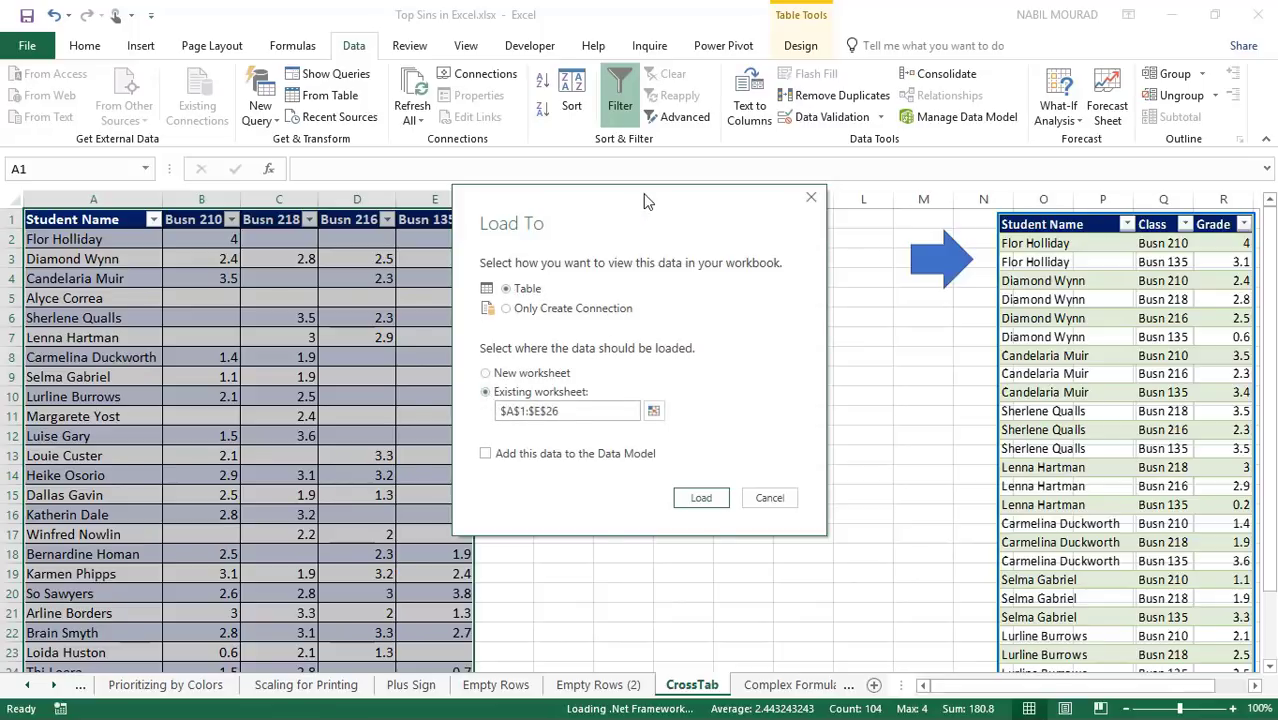
left_click_drag(645, 201, 287, 186)
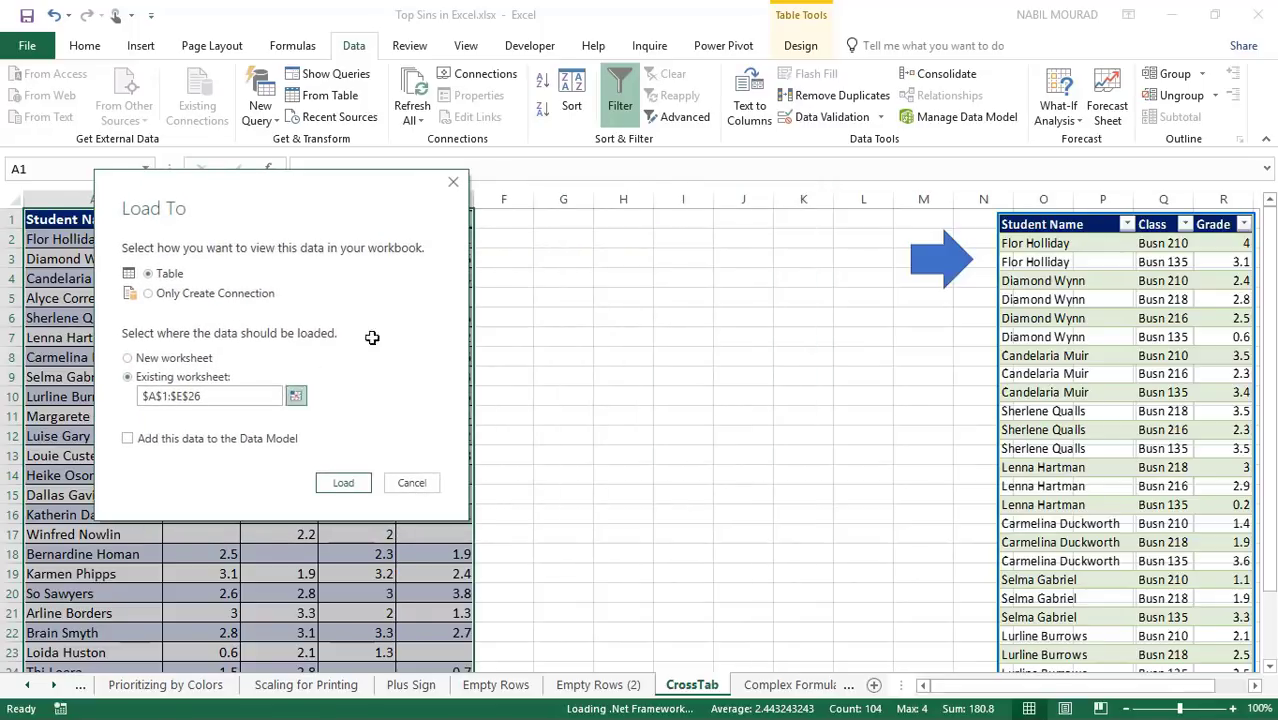
left_click(295, 396)
left_click(566, 217)
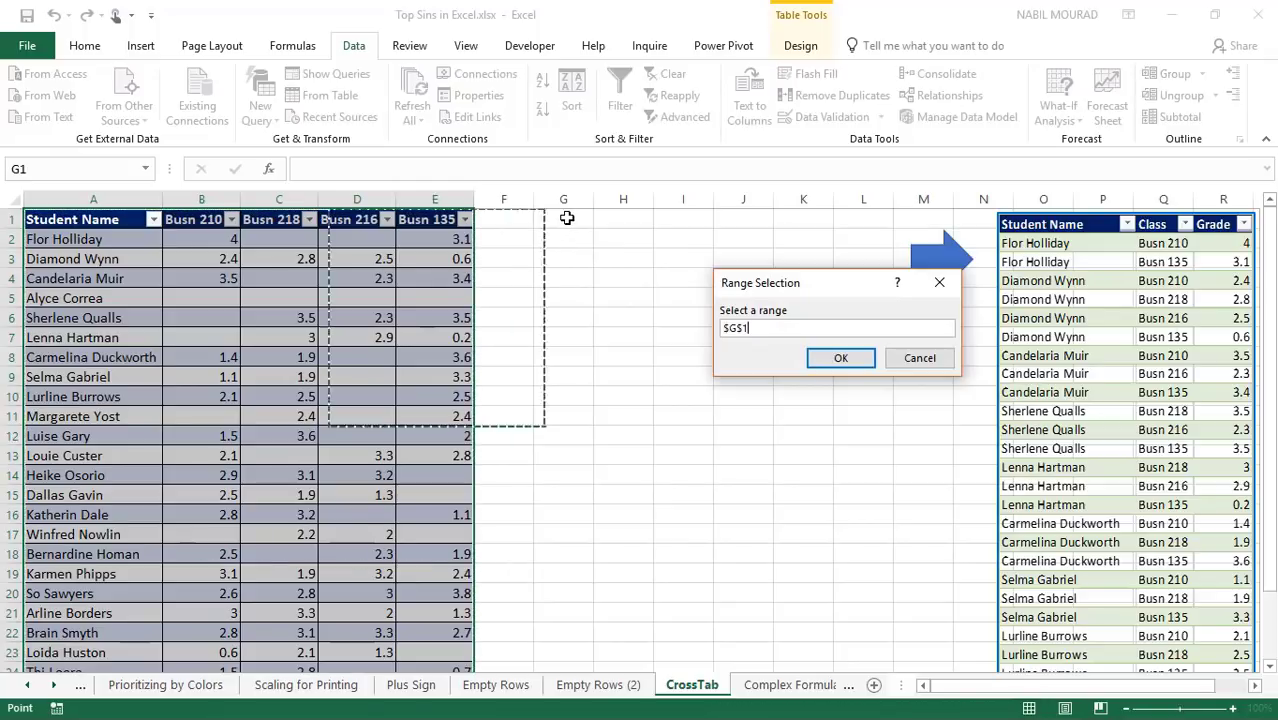
left_click(840, 358)
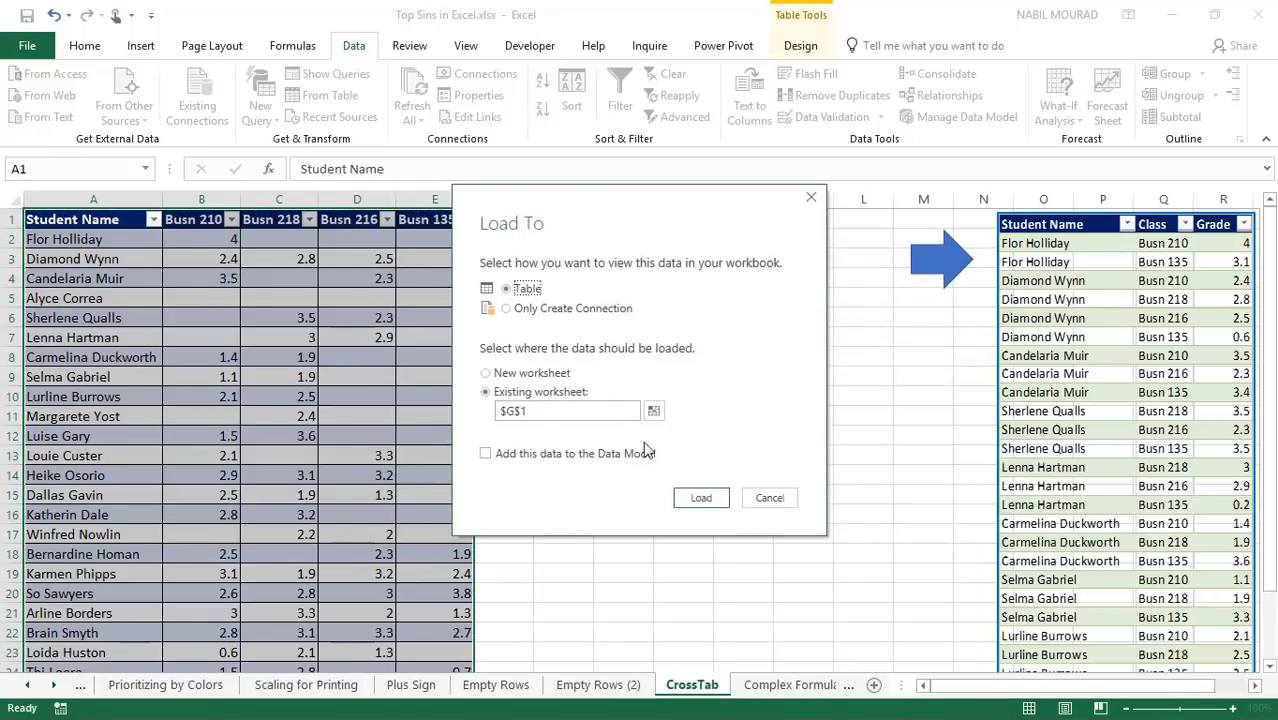
left_click(701, 497)
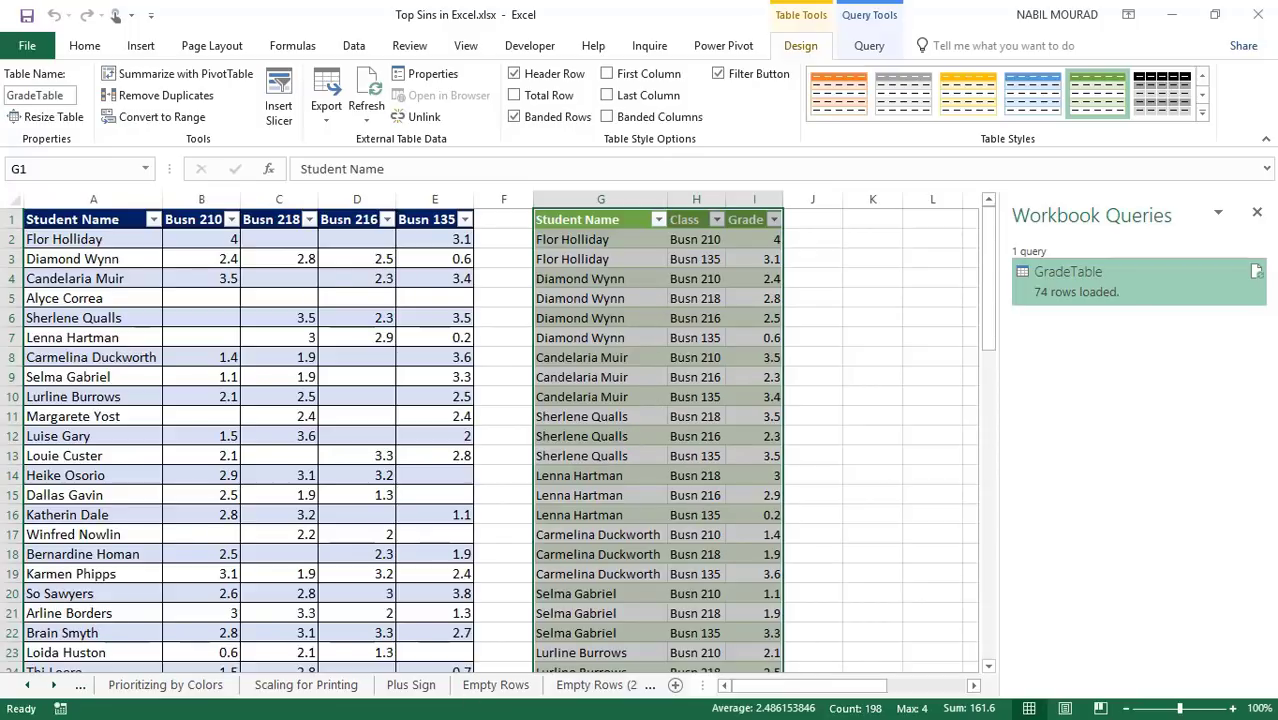
left_click(1258, 217)
Open the Complex Formulas sheet and examine the SUMIFS formula in H3 along with its payment and region criteria cells.
left_click(785, 688)
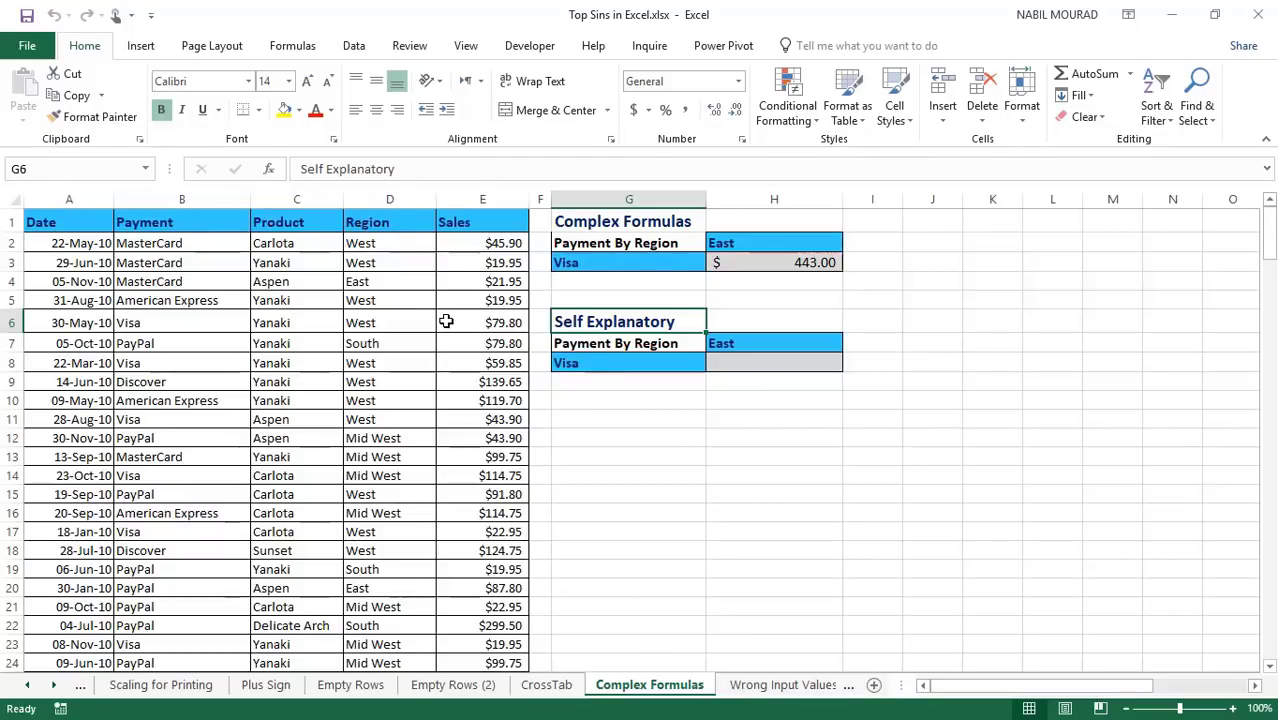
left_click(580, 262)
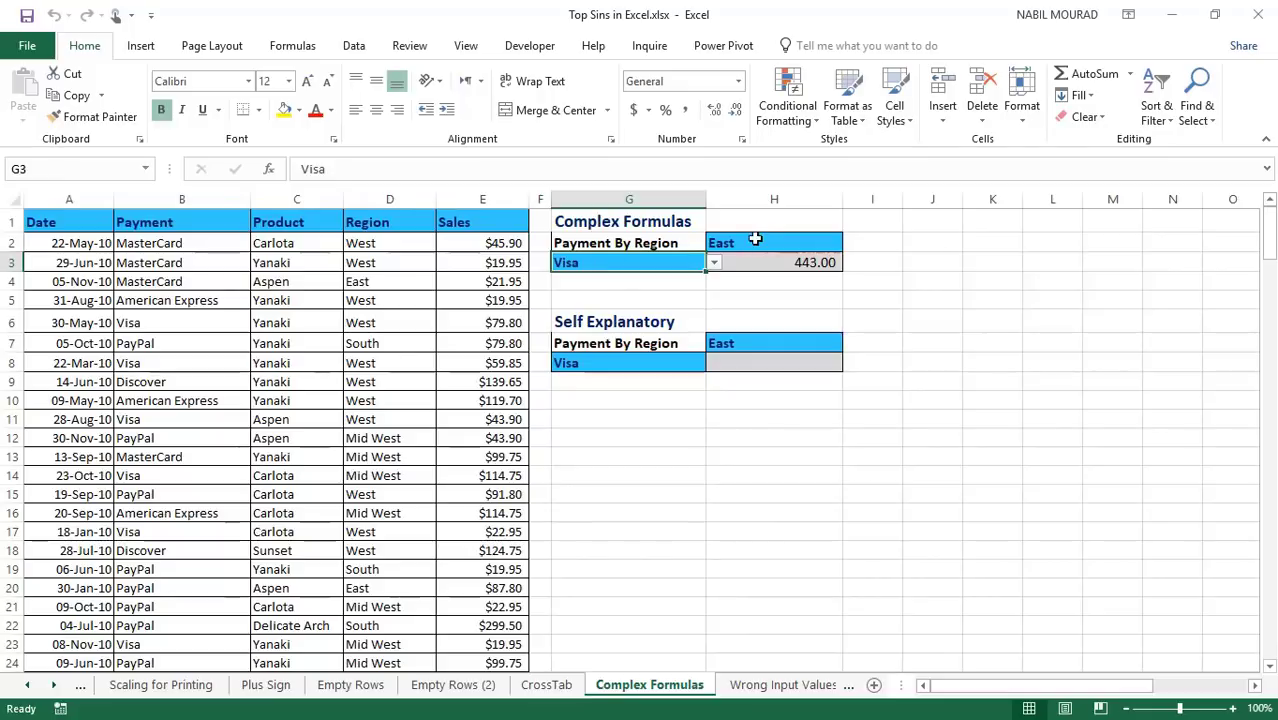
left_click(759, 241)
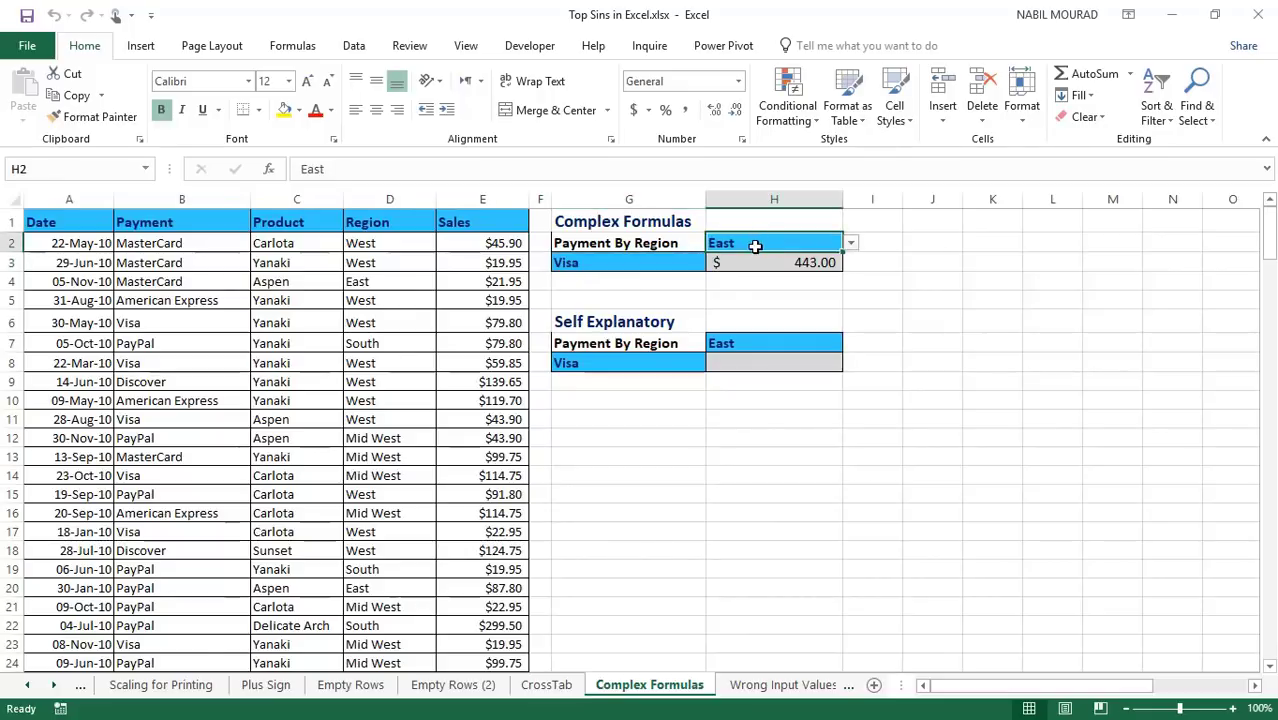
left_click(750, 261)
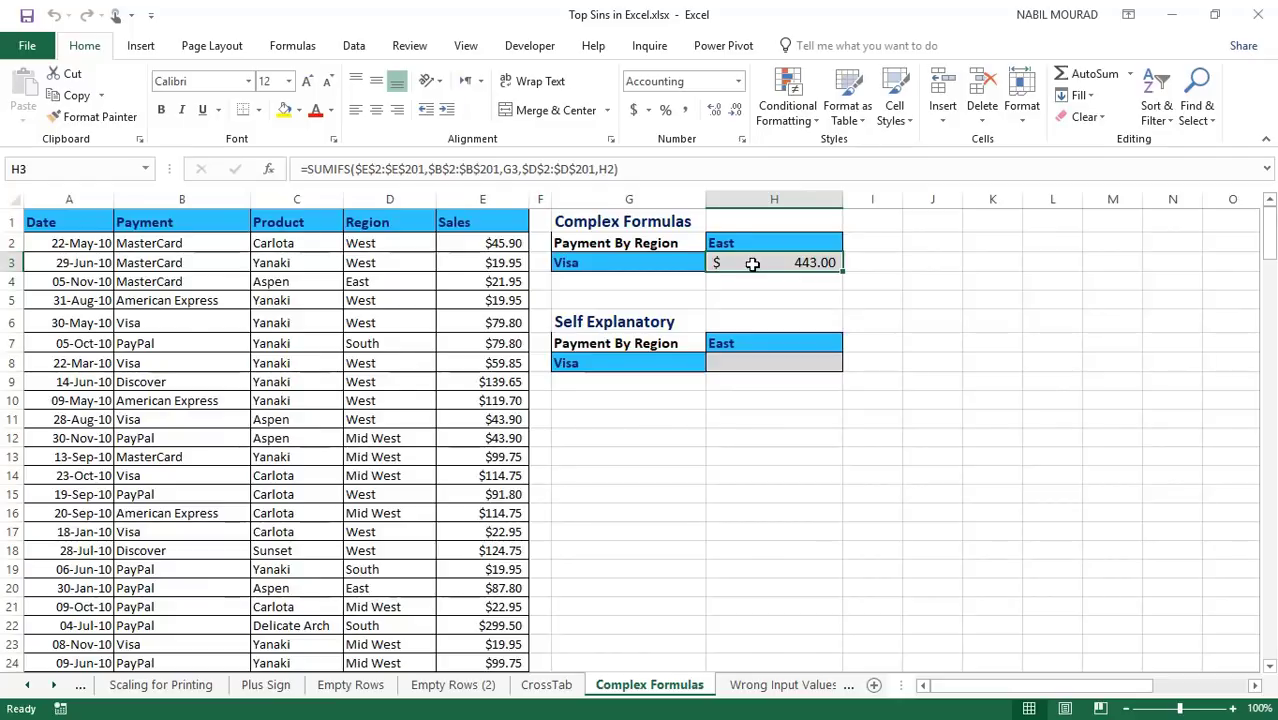
key("F2")
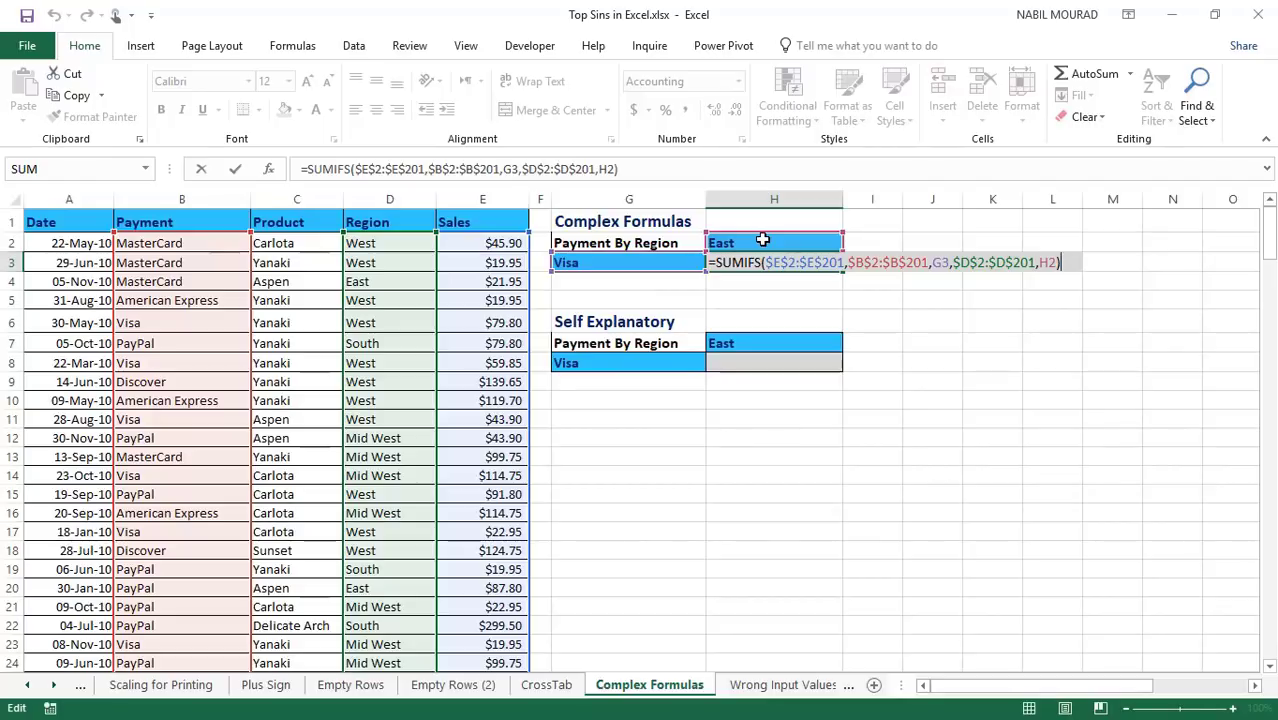
key("ctrl+Return")
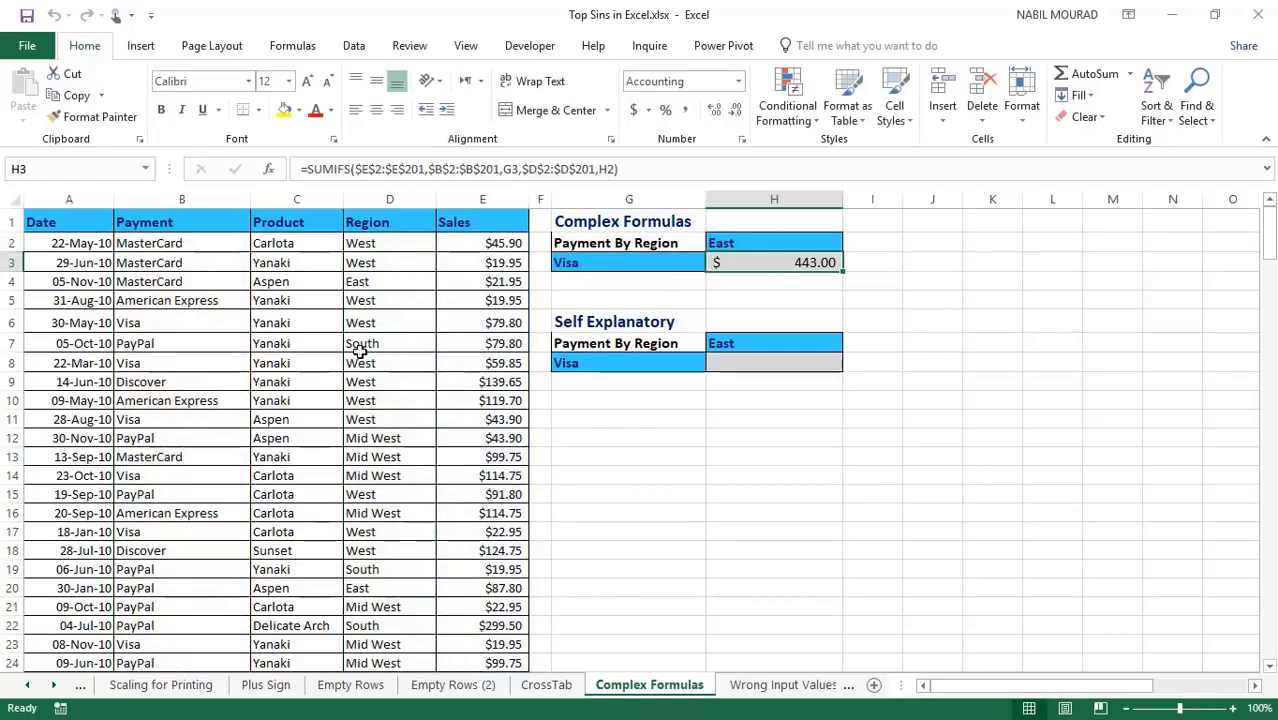
Create named ranges for the whole sales data block from its top row only, excluding the left column.
left_click(168, 326)
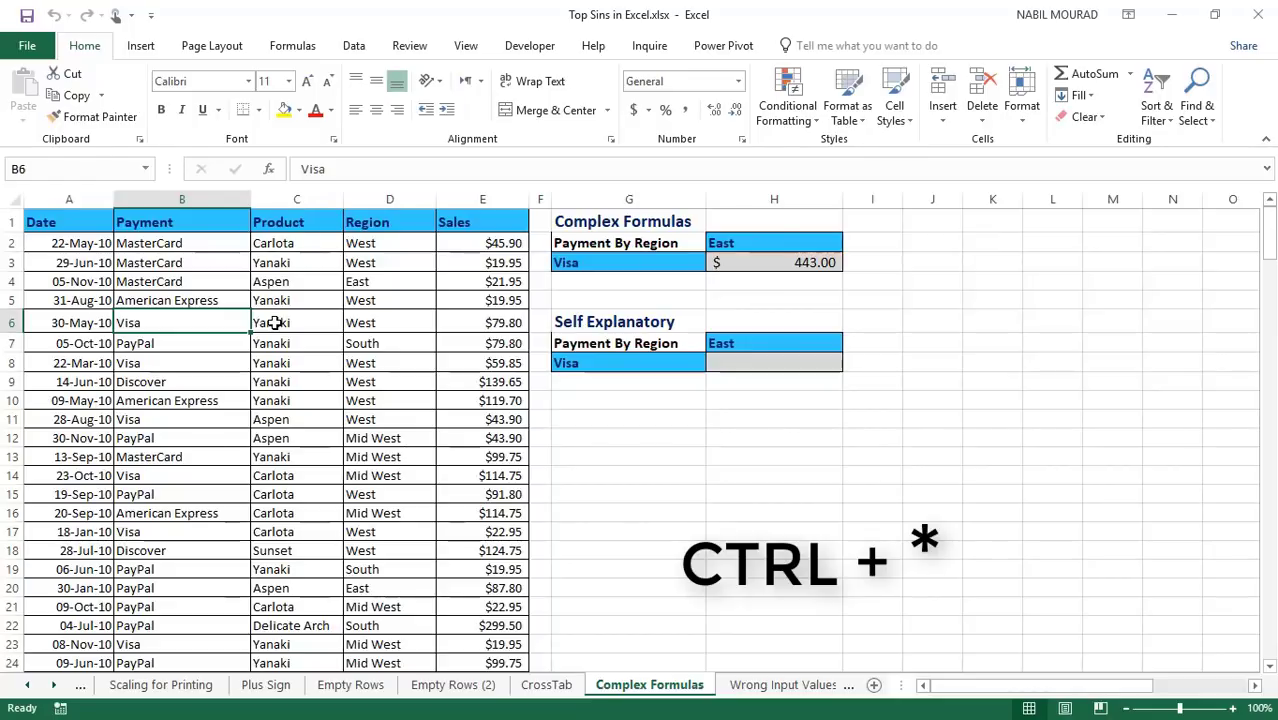
key("ctrl+shift+8")
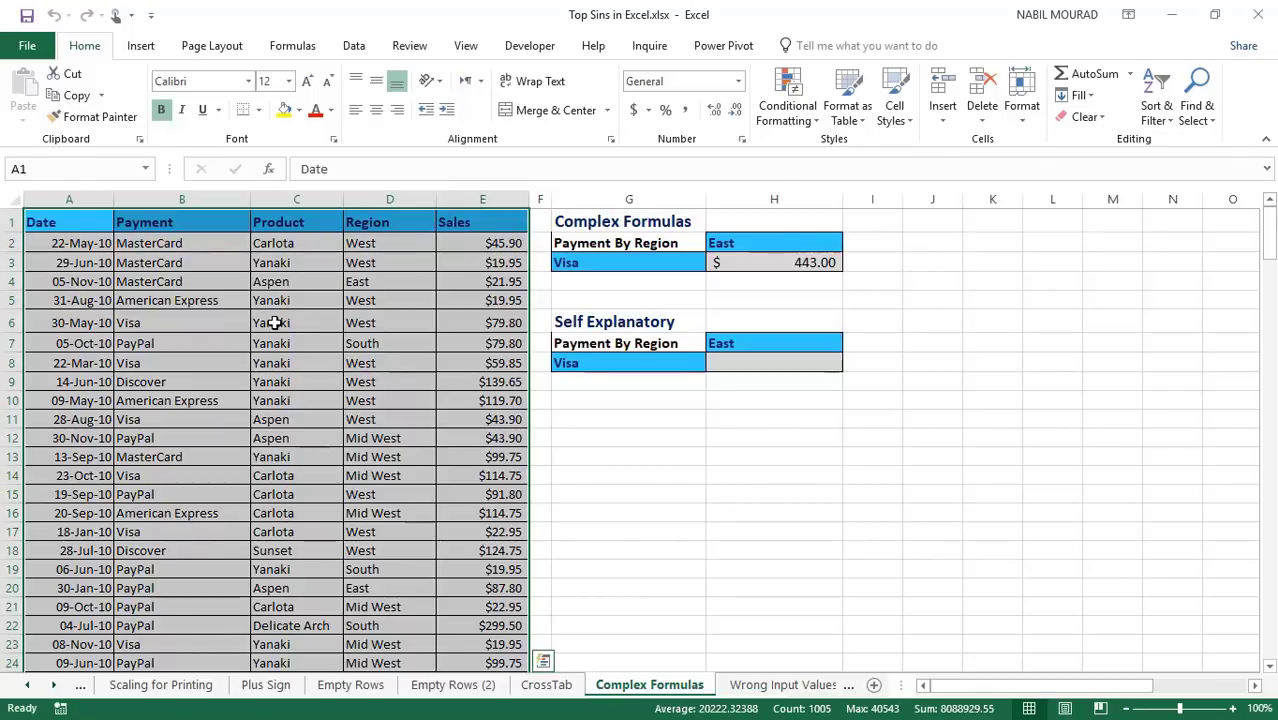
key("ctrl+shift+F3")
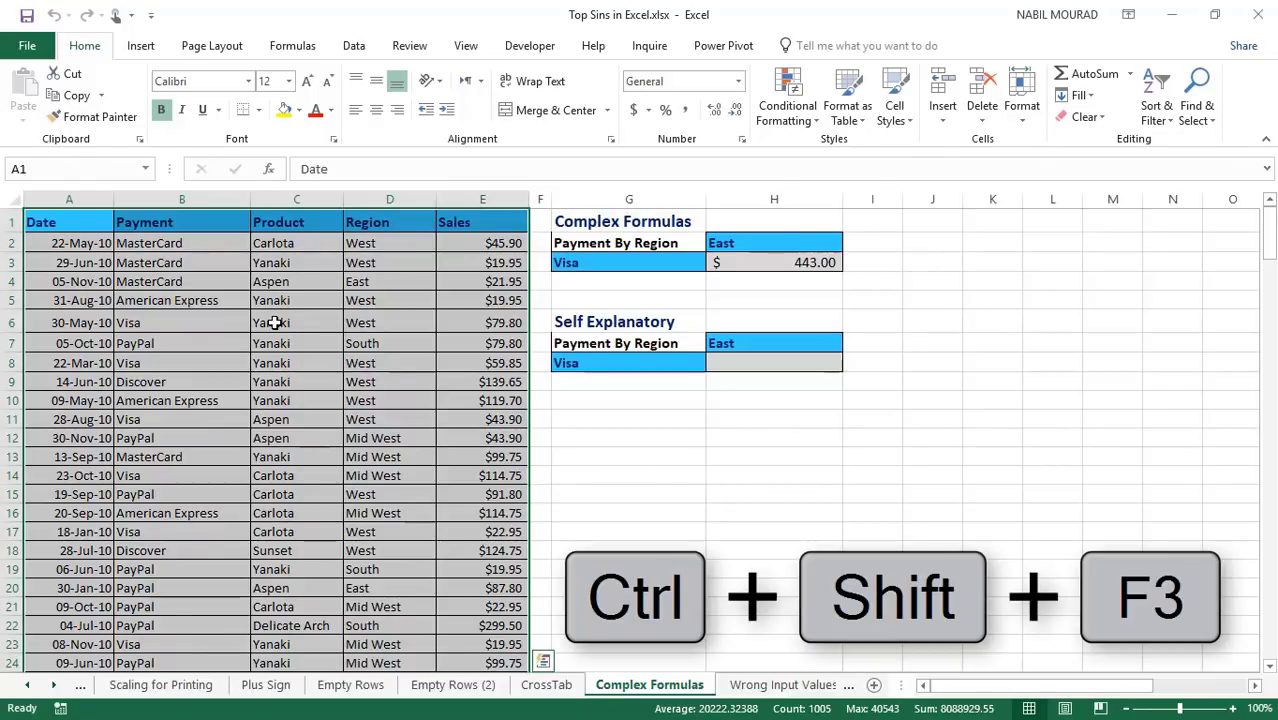
key("ctrl+shift+F3")
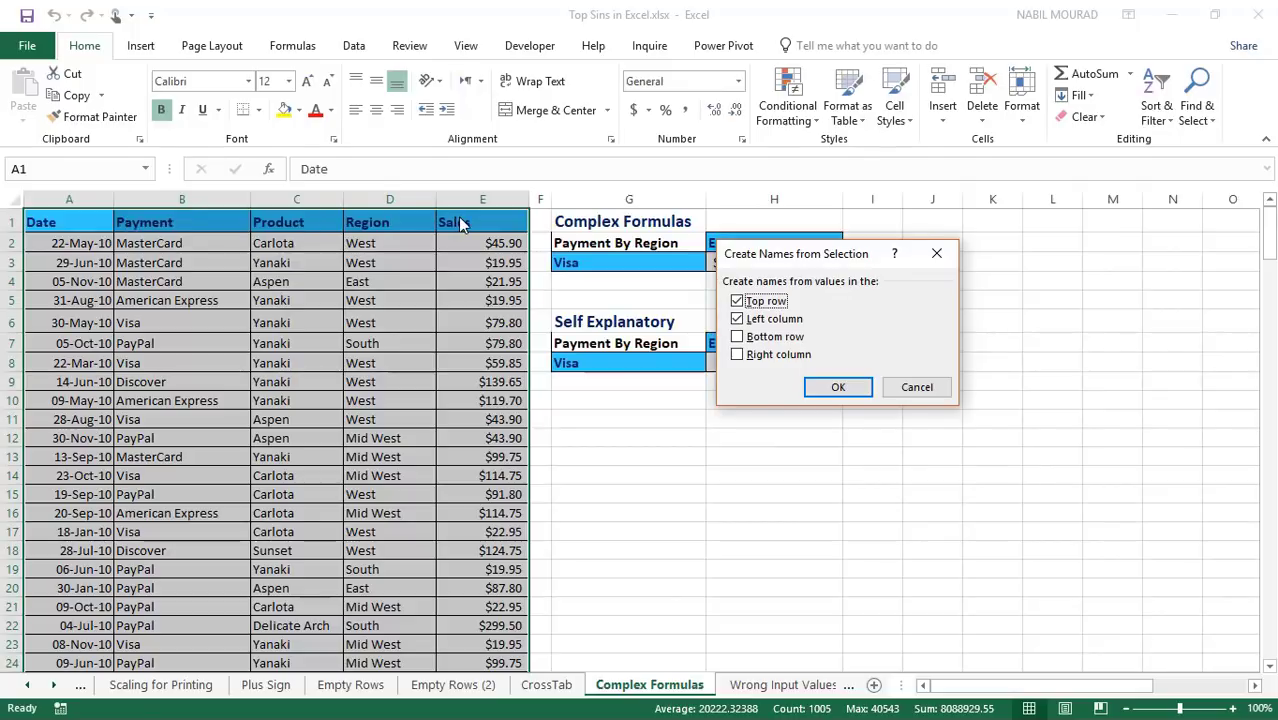
left_click(738, 319)
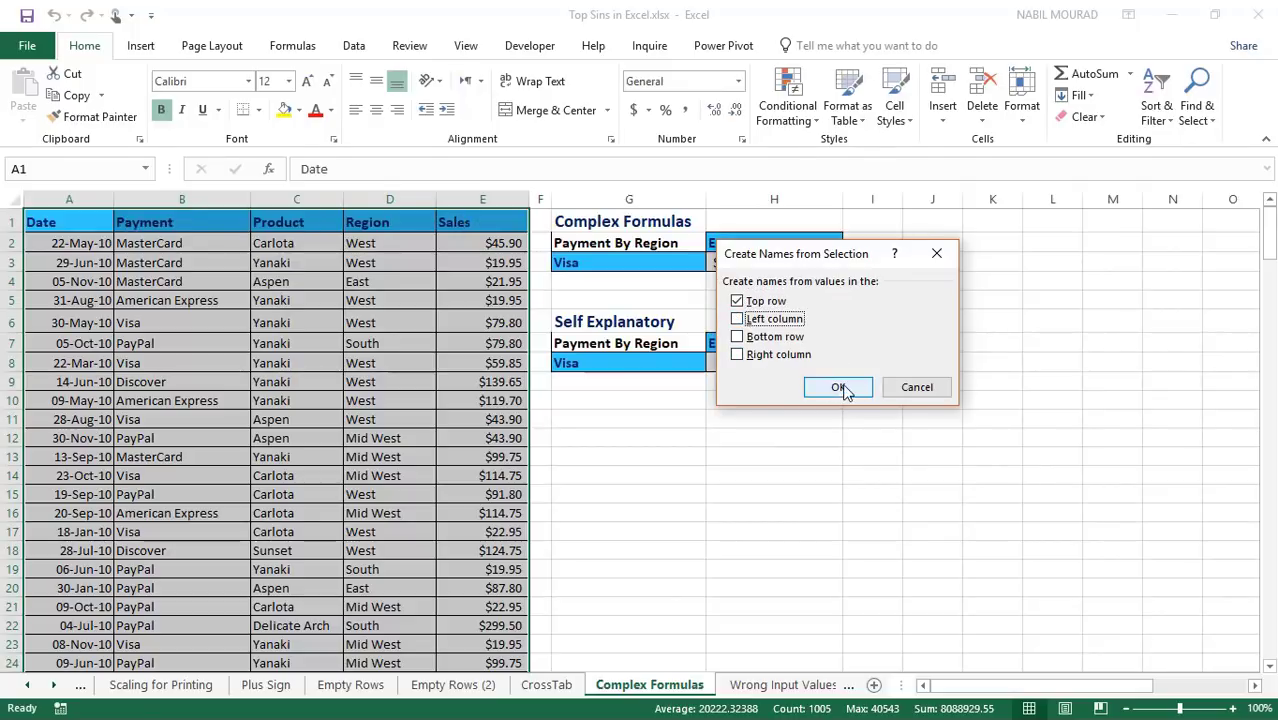
left_click(840, 387)
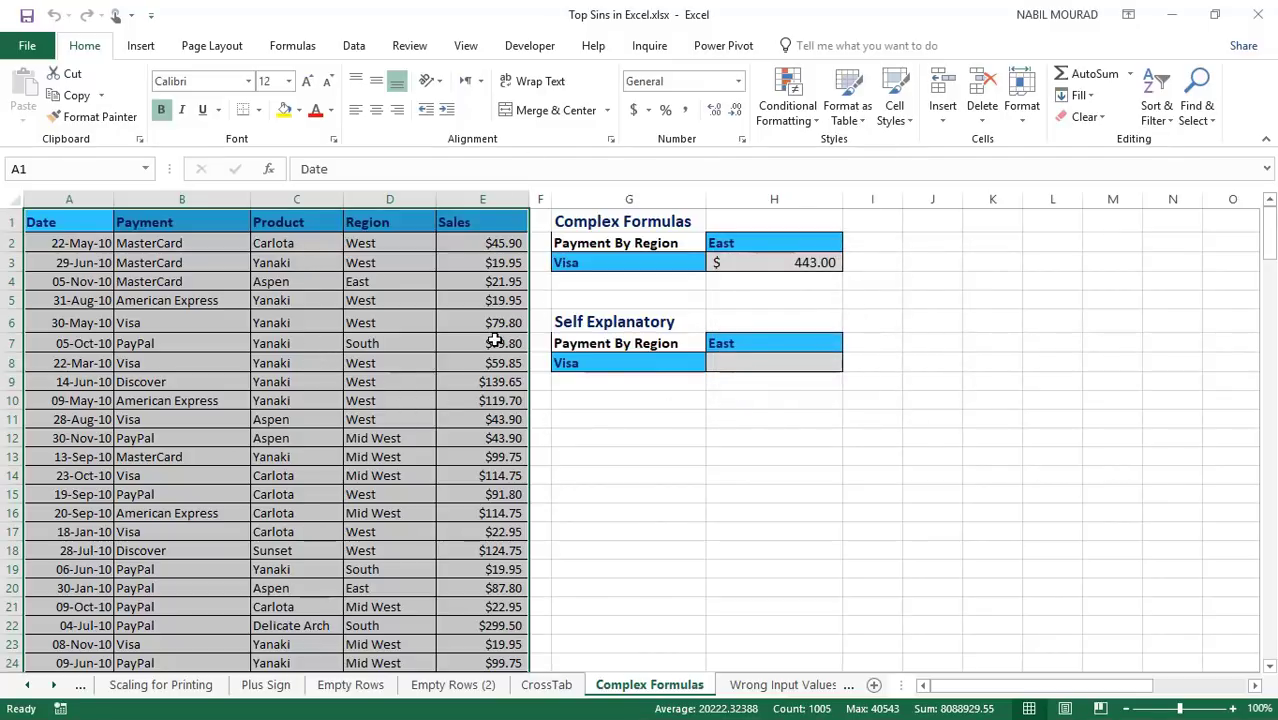
Check the new named ranges by jumping to Payment and Region in the sales data.
left_click(147, 170)
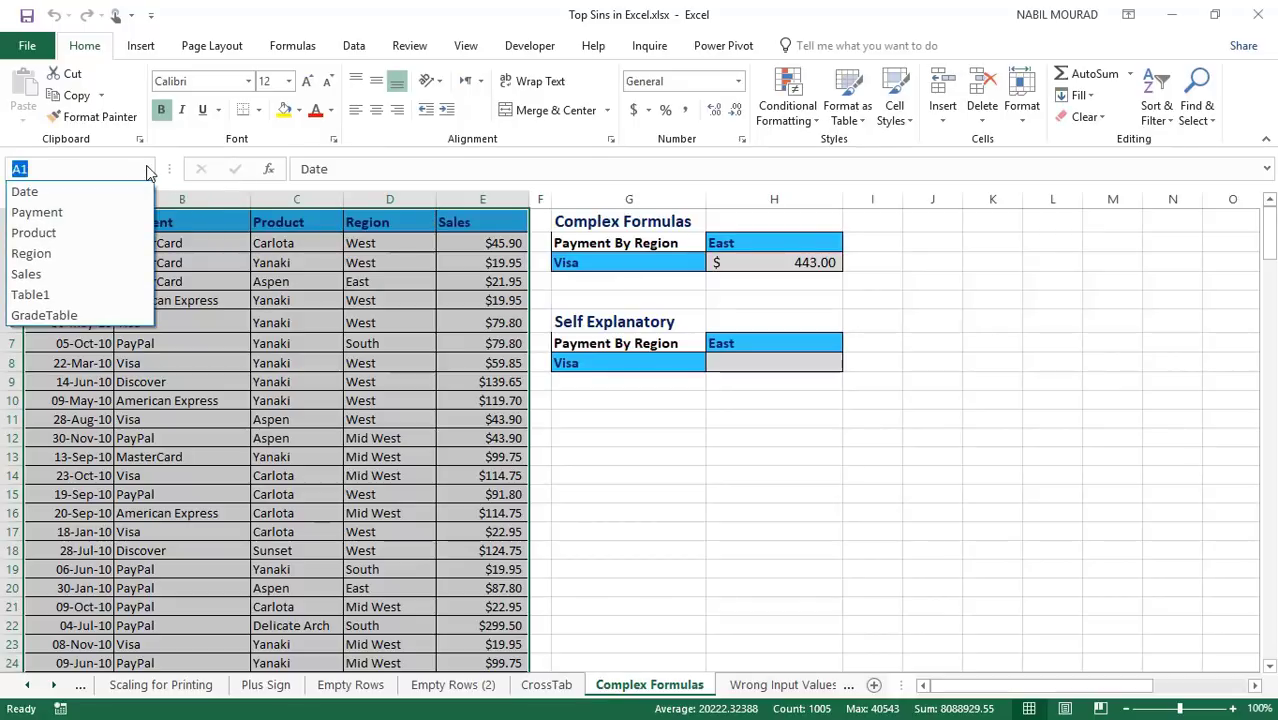
left_click(38, 213)
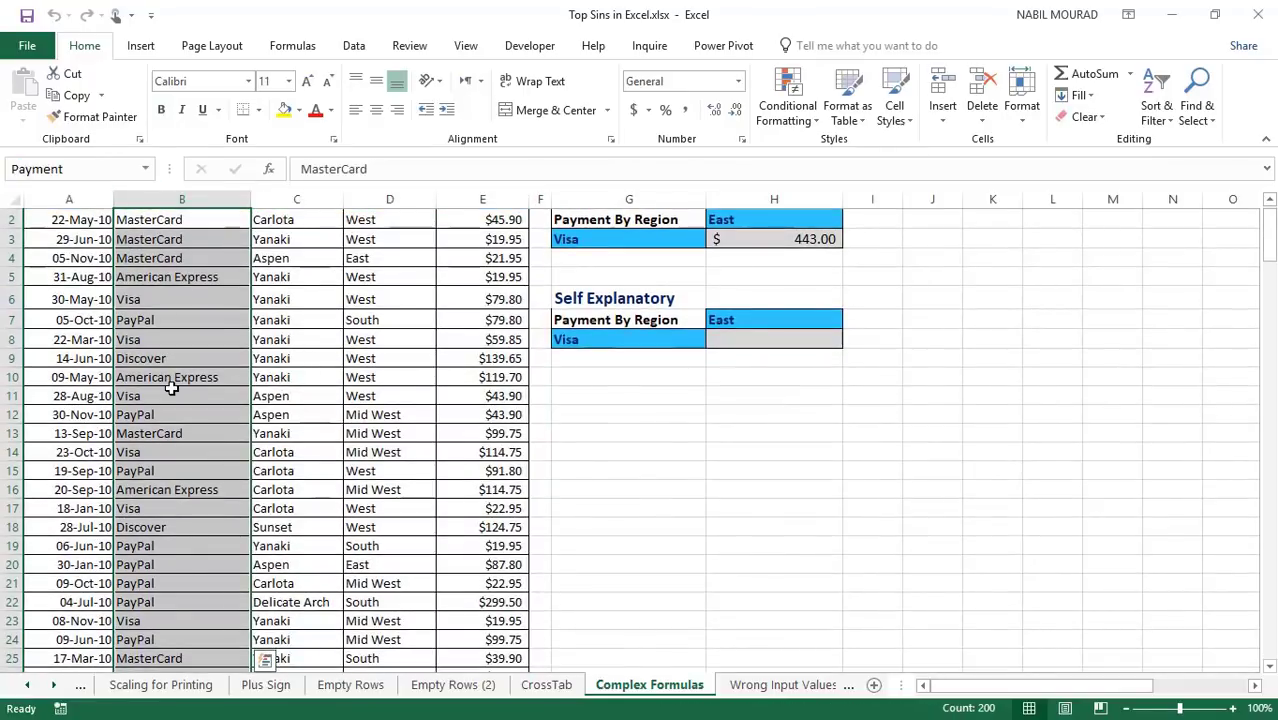
left_click(145, 170)
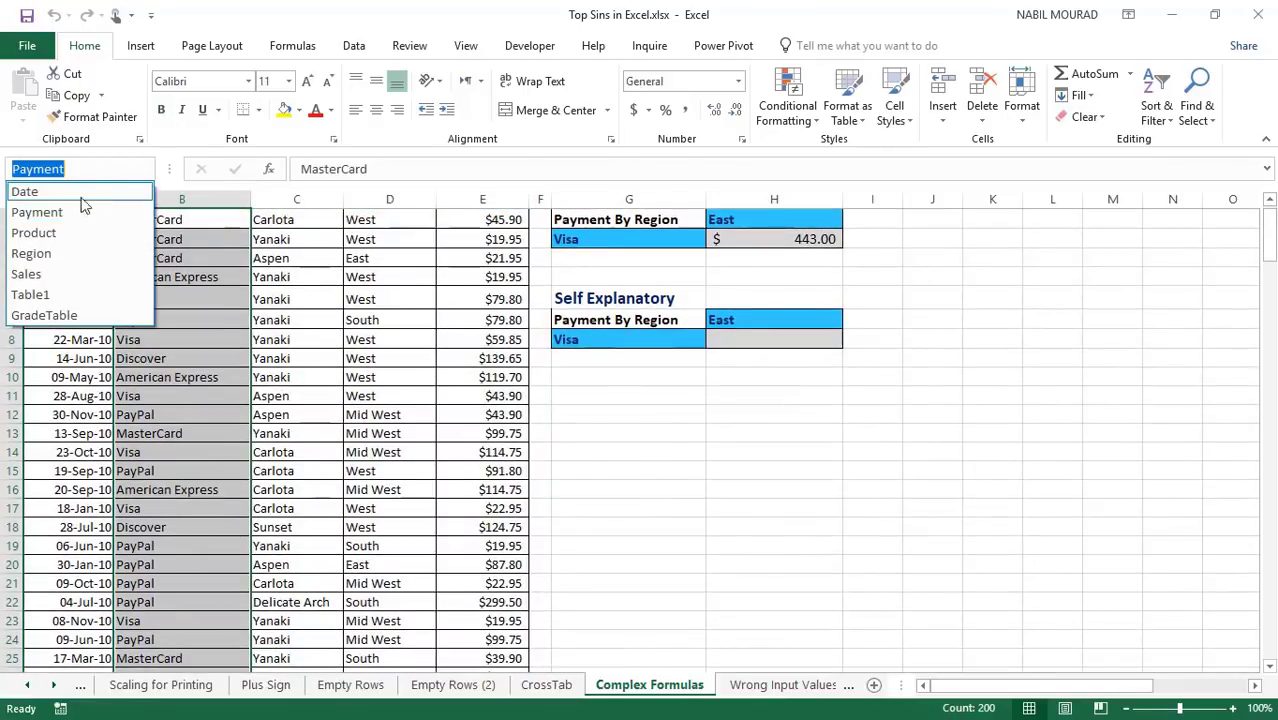
left_click(30, 251)
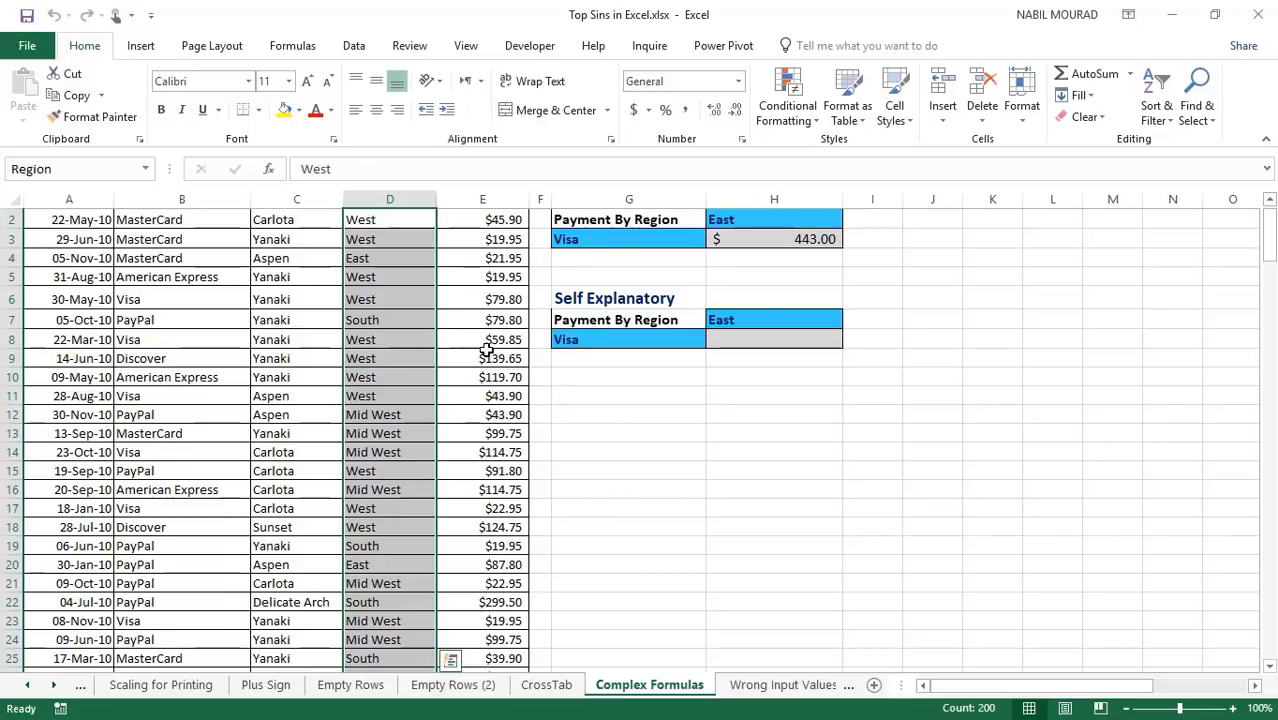
Start a SUMIFS formula in H8 of the Self Explanatory block with the named range Sales as the sum range.
left_click(756, 340)
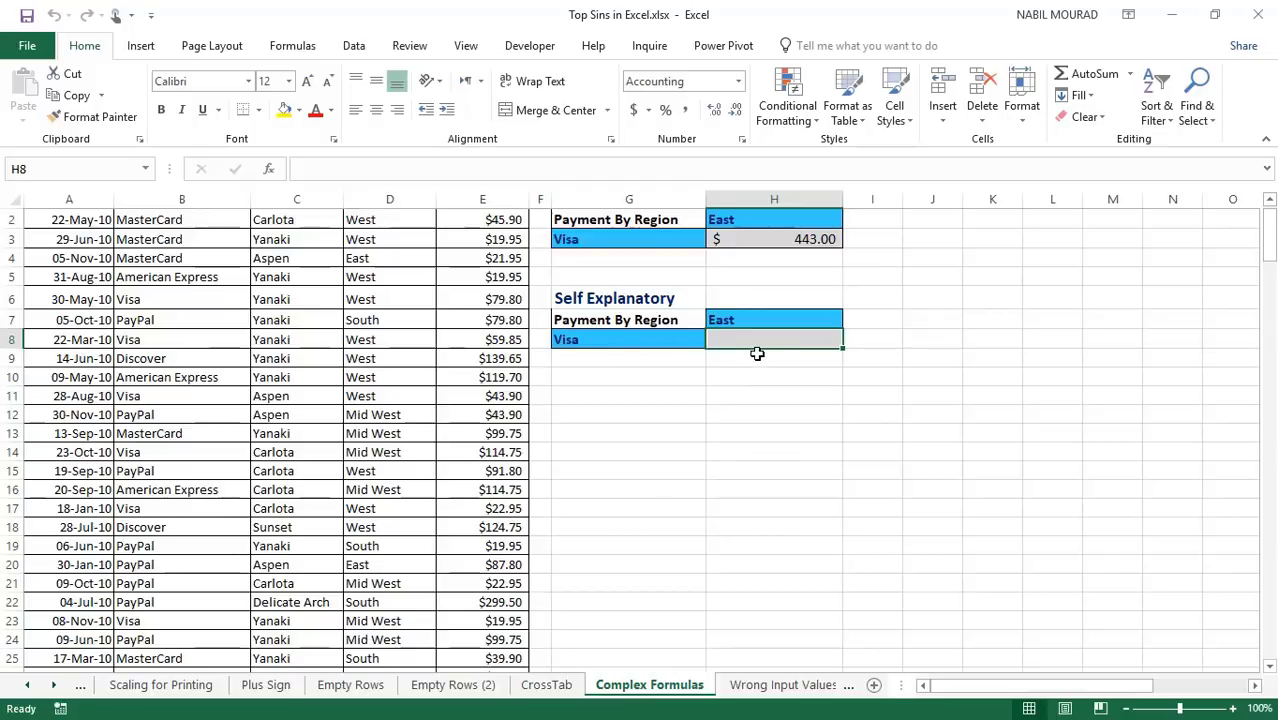
type("=sumifs")
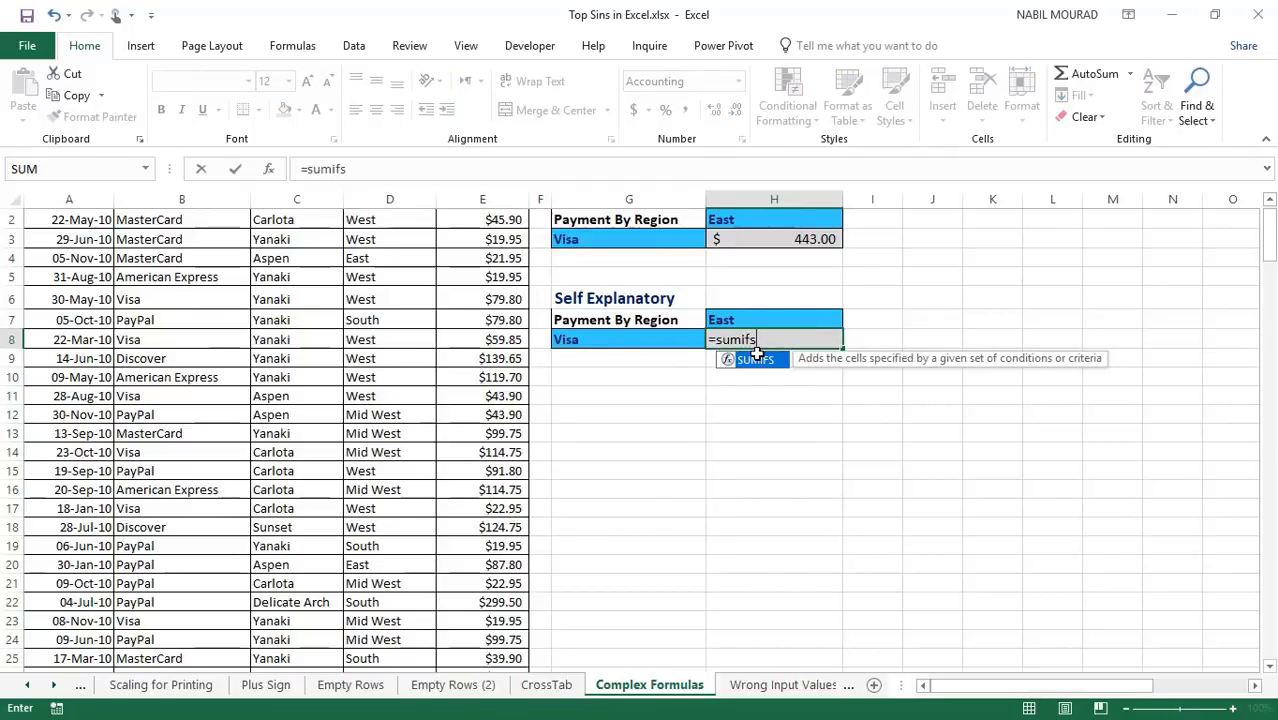
key("Tab")
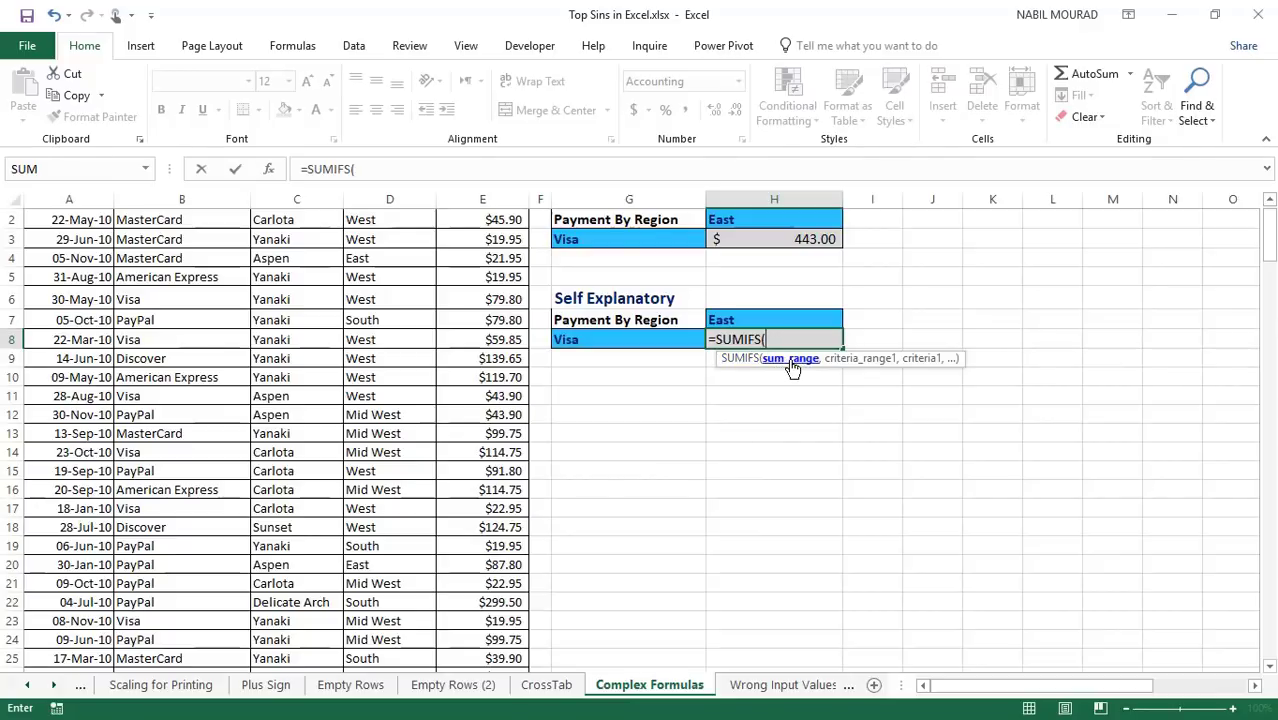
type("sa")
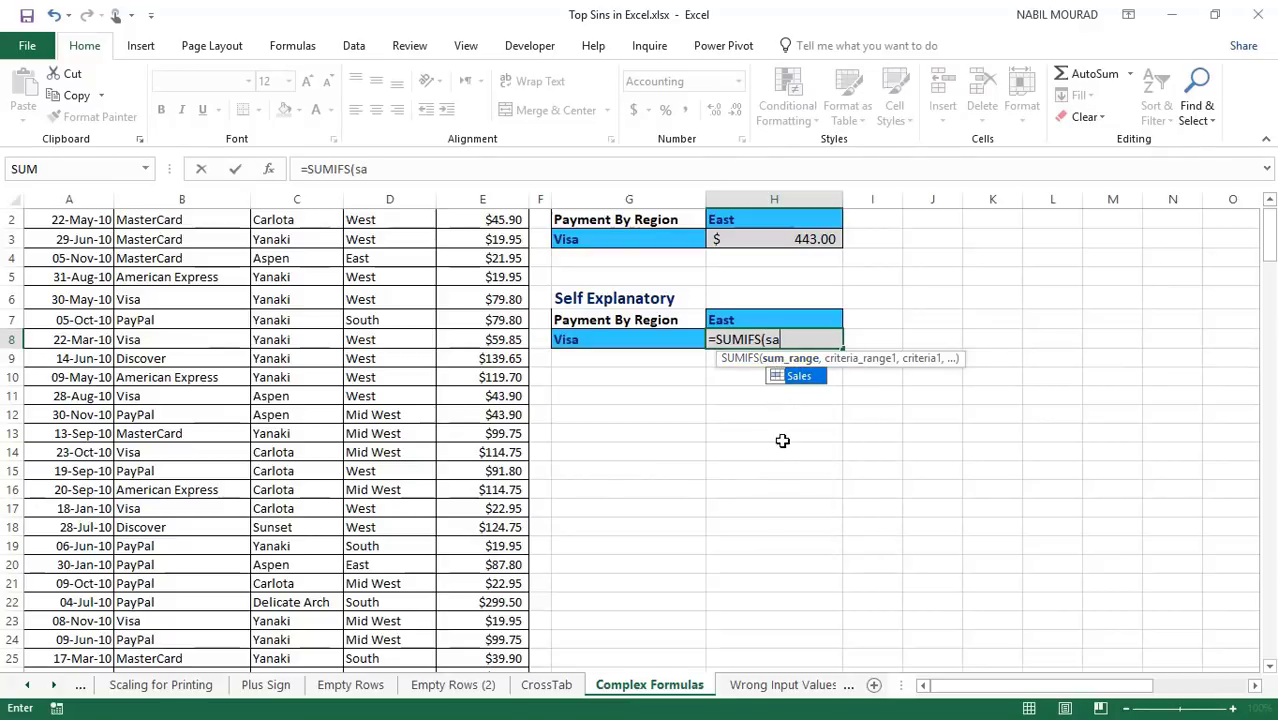
key("Tab")
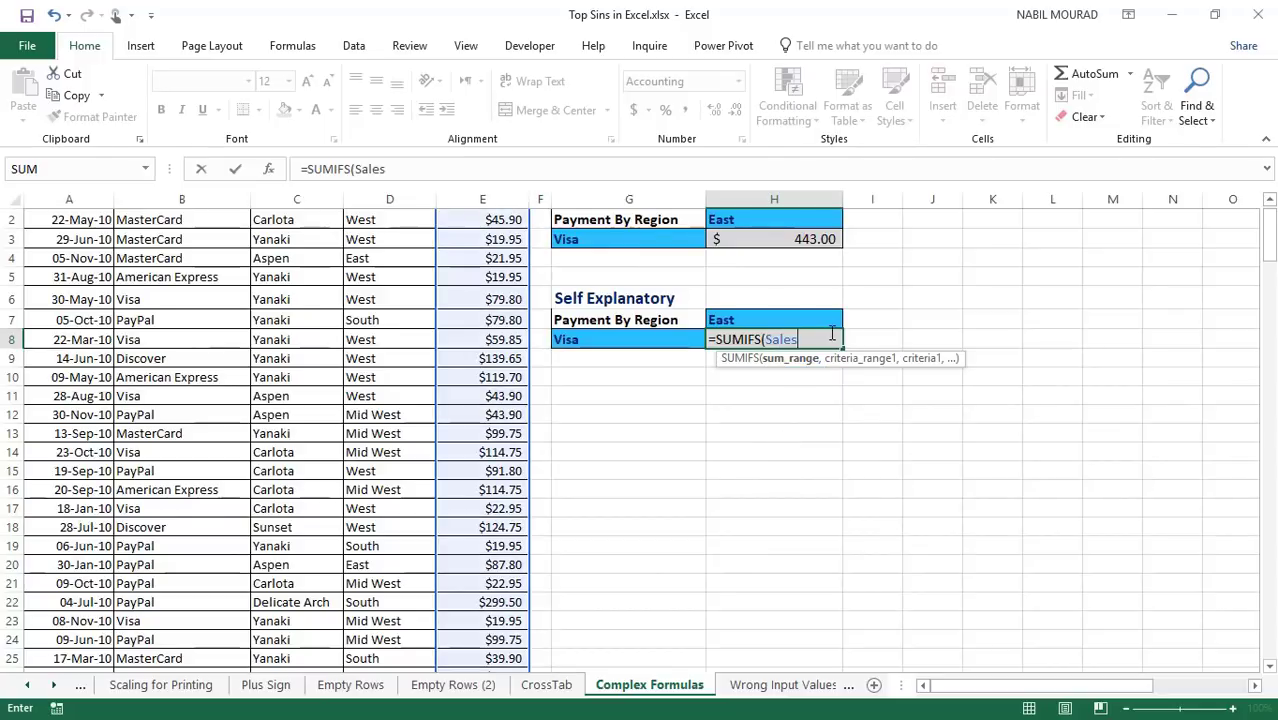
scroll(955, 466, "up", 1)
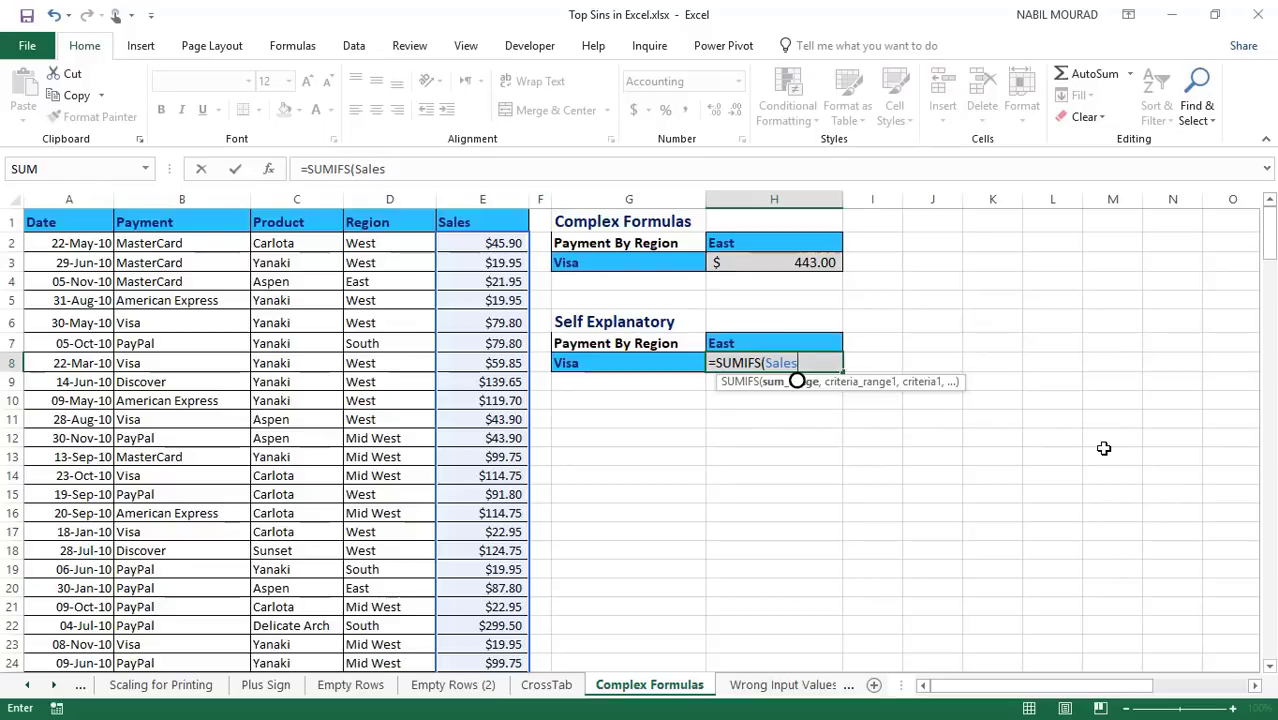
Add the named range Payment as the first criteria range, with cell G8 as its criterion.
type(",")
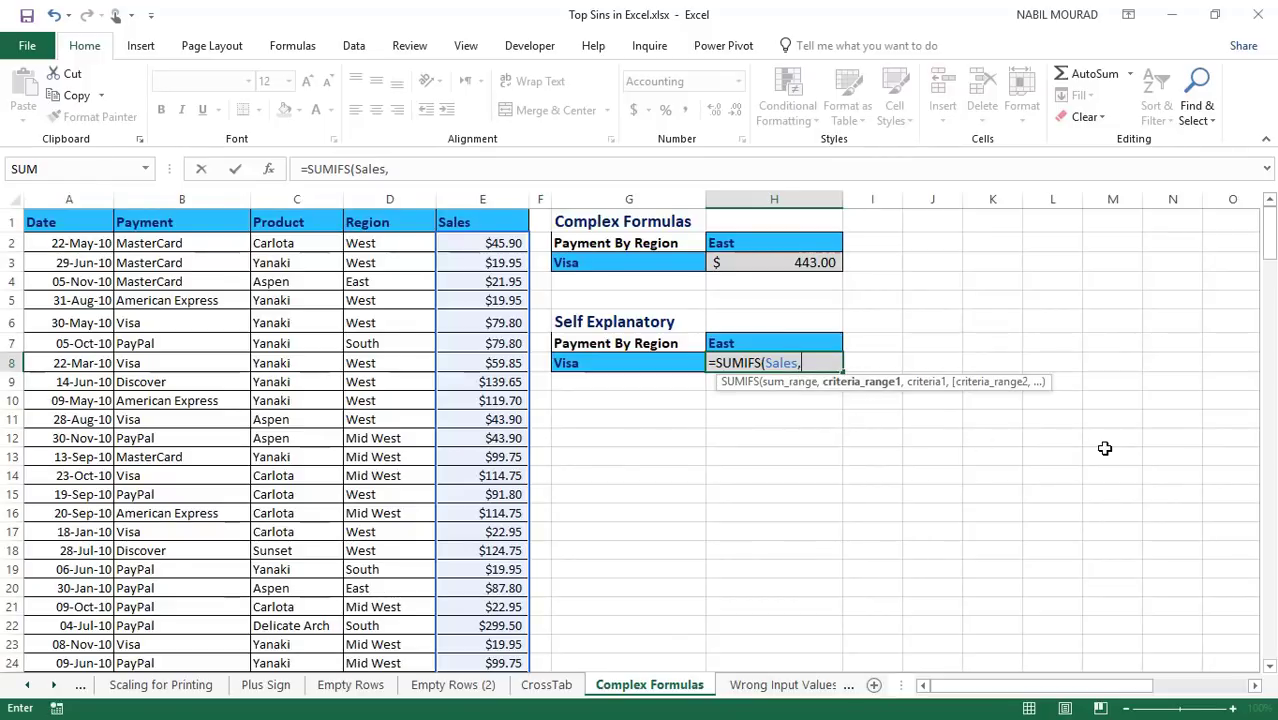
type("p")
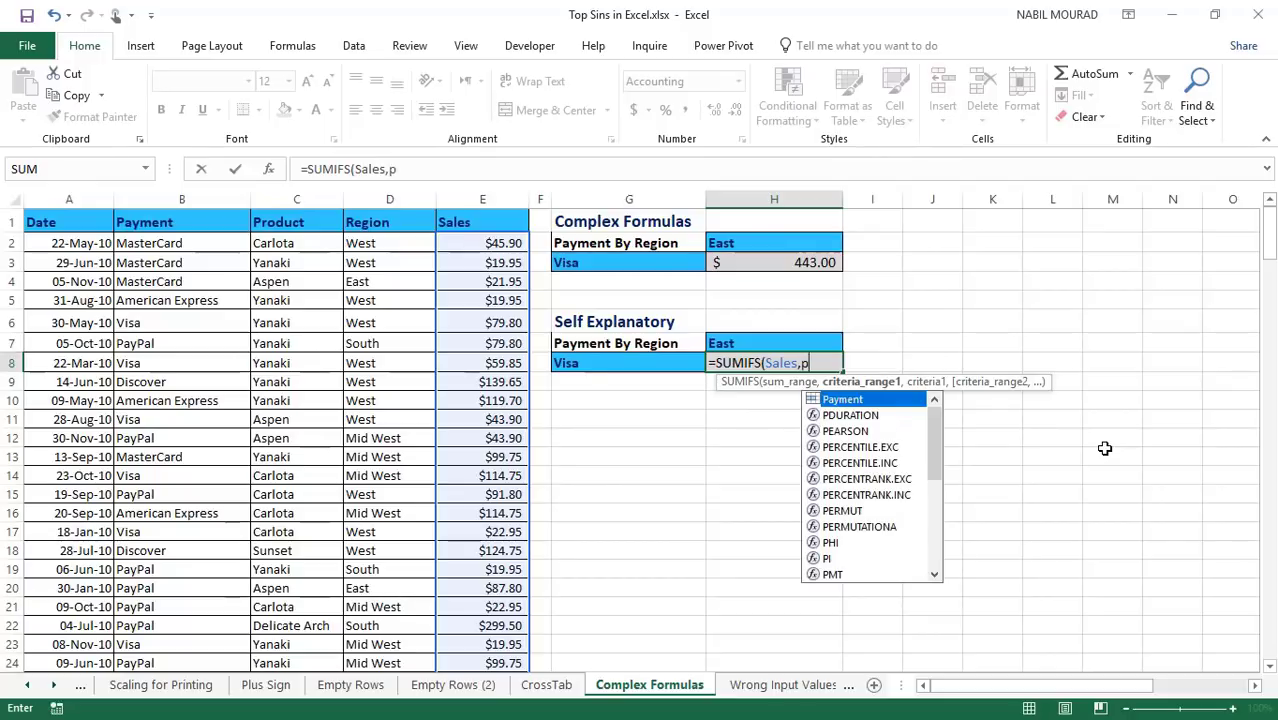
key("Tab")
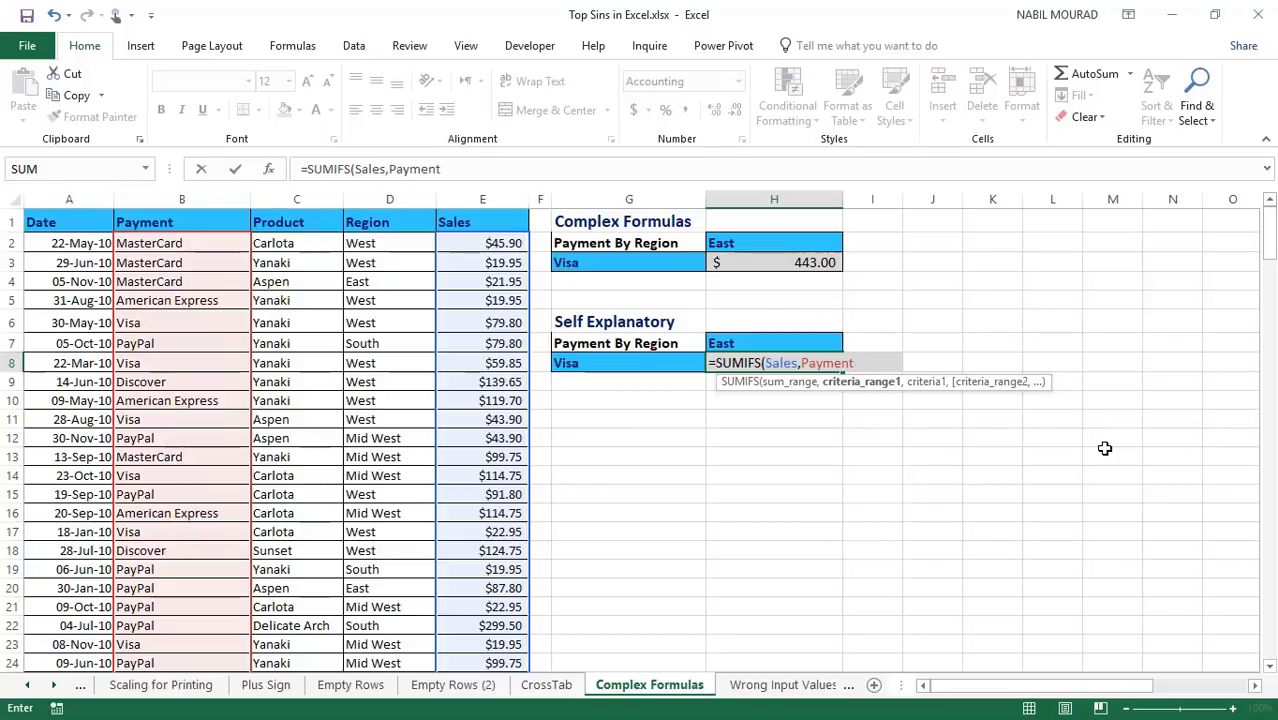
type(",")
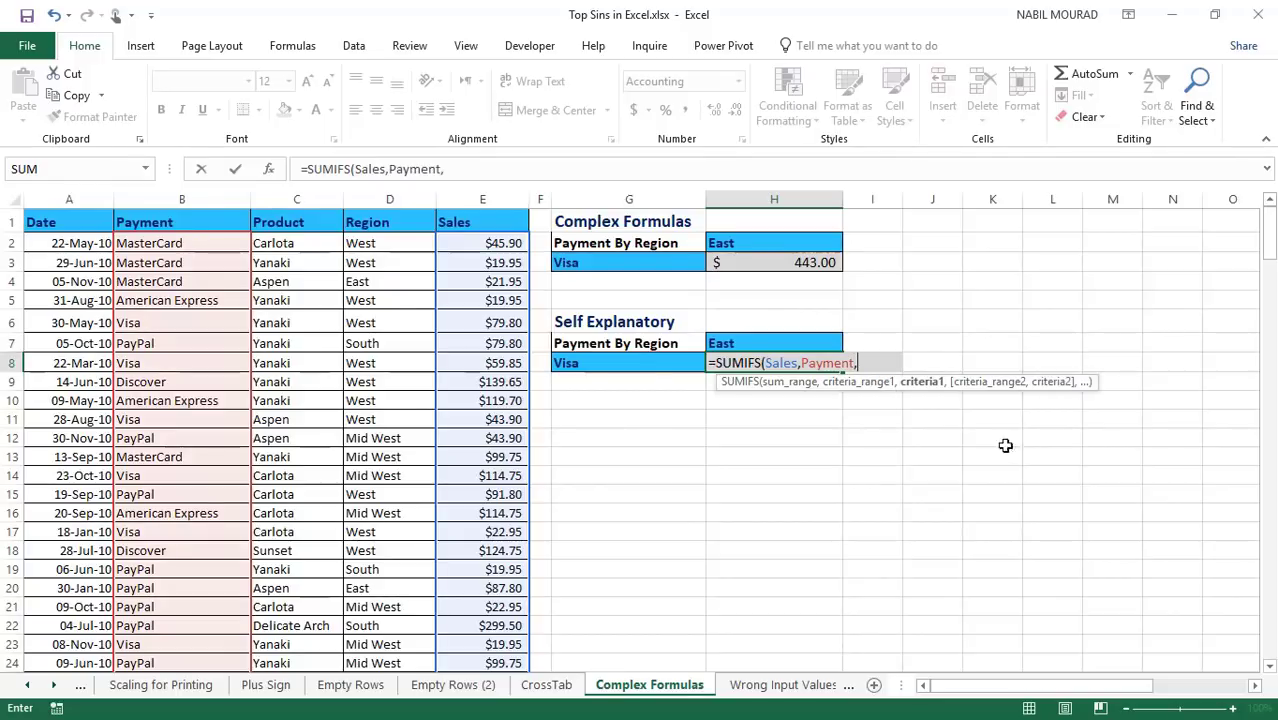
left_click(646, 363)
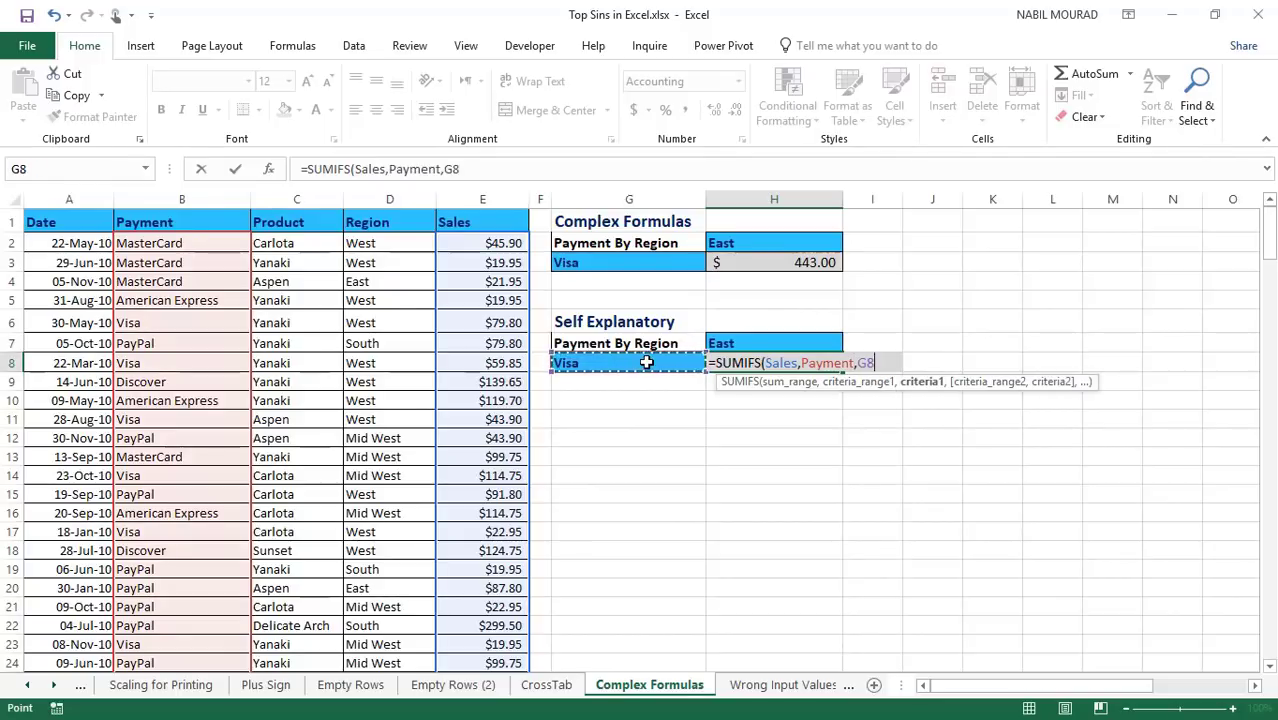
Add the named range Region with criterion H7 and complete the formula as =SUMIFS(Sales,Payment,G8,Region,H7).
type(",")
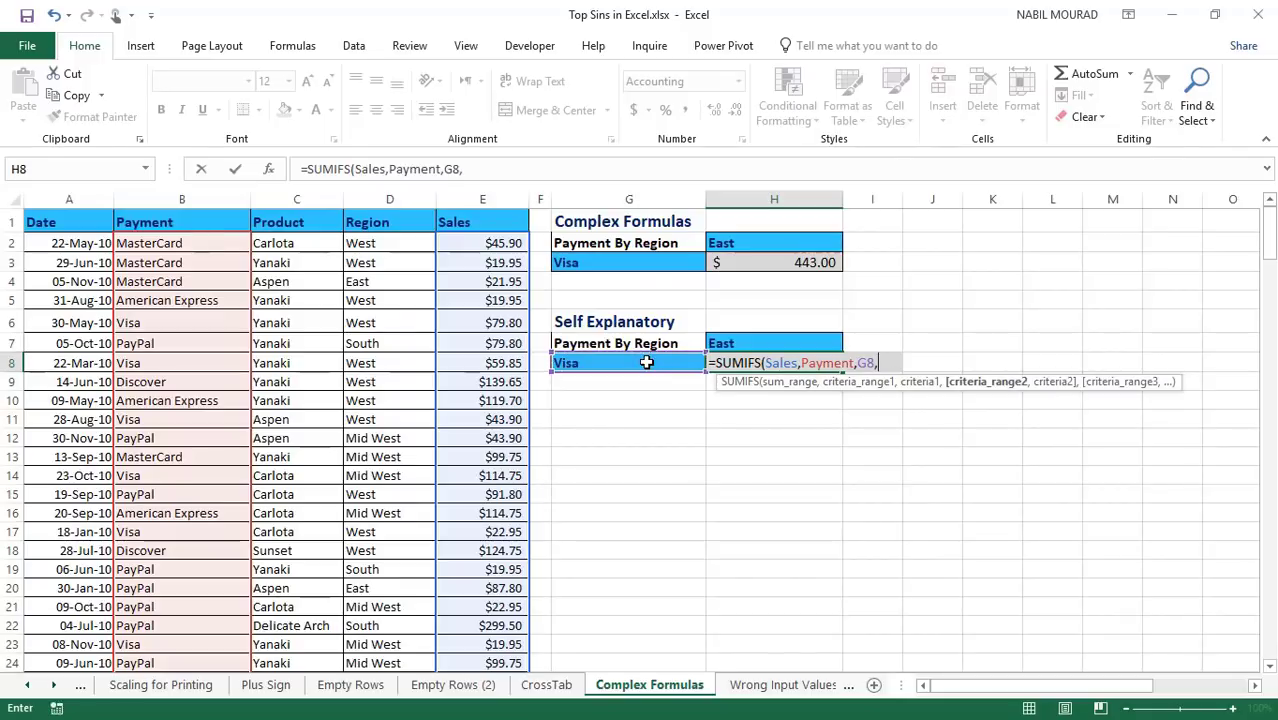
type("reg")
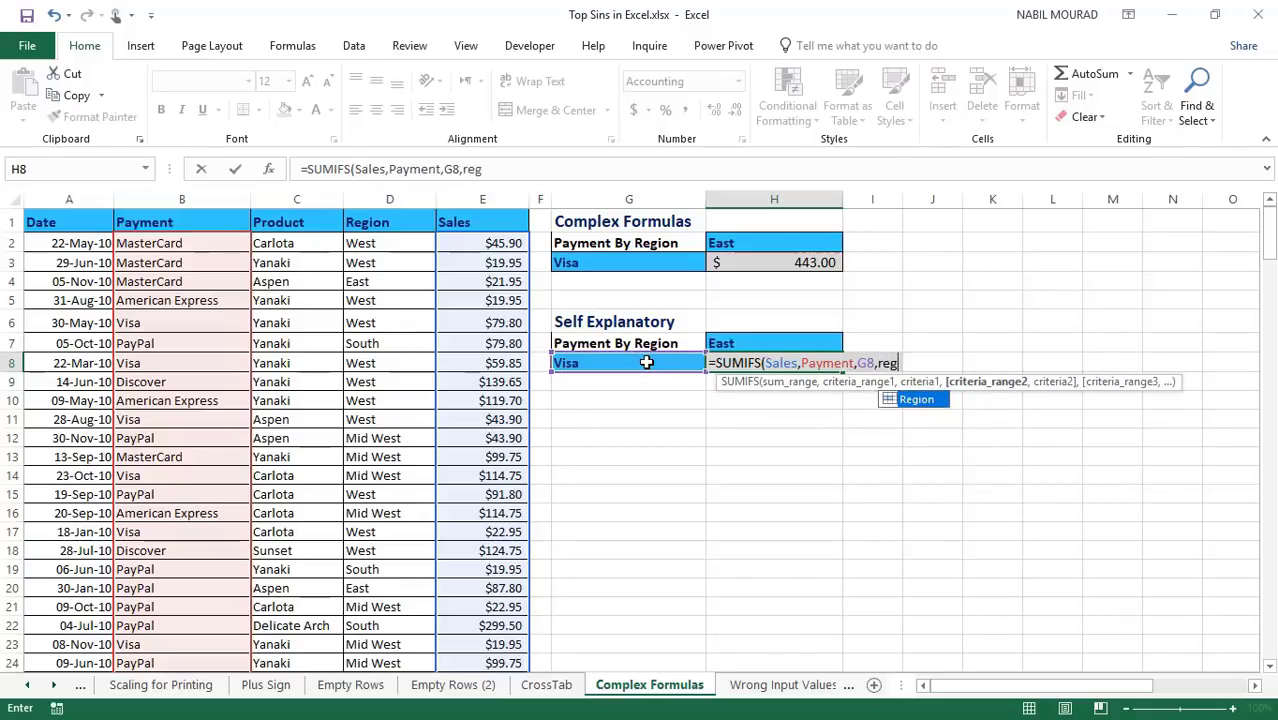
key("Tab")
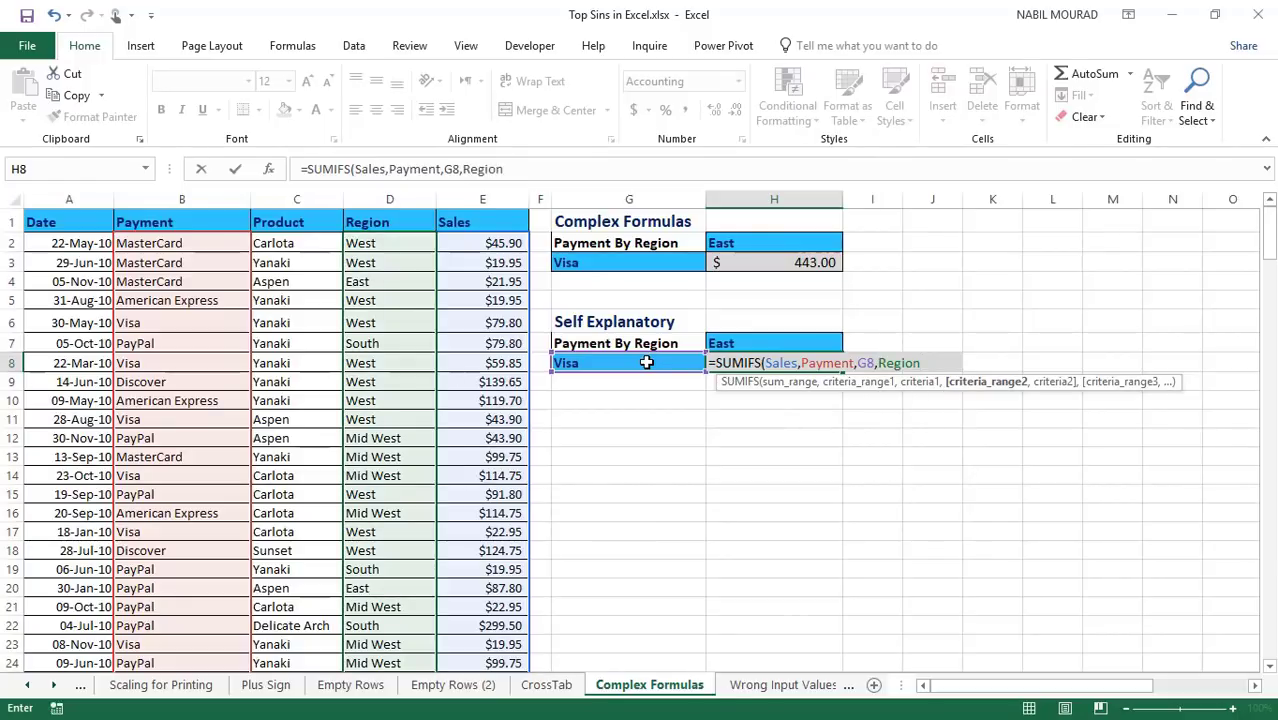
type(",")
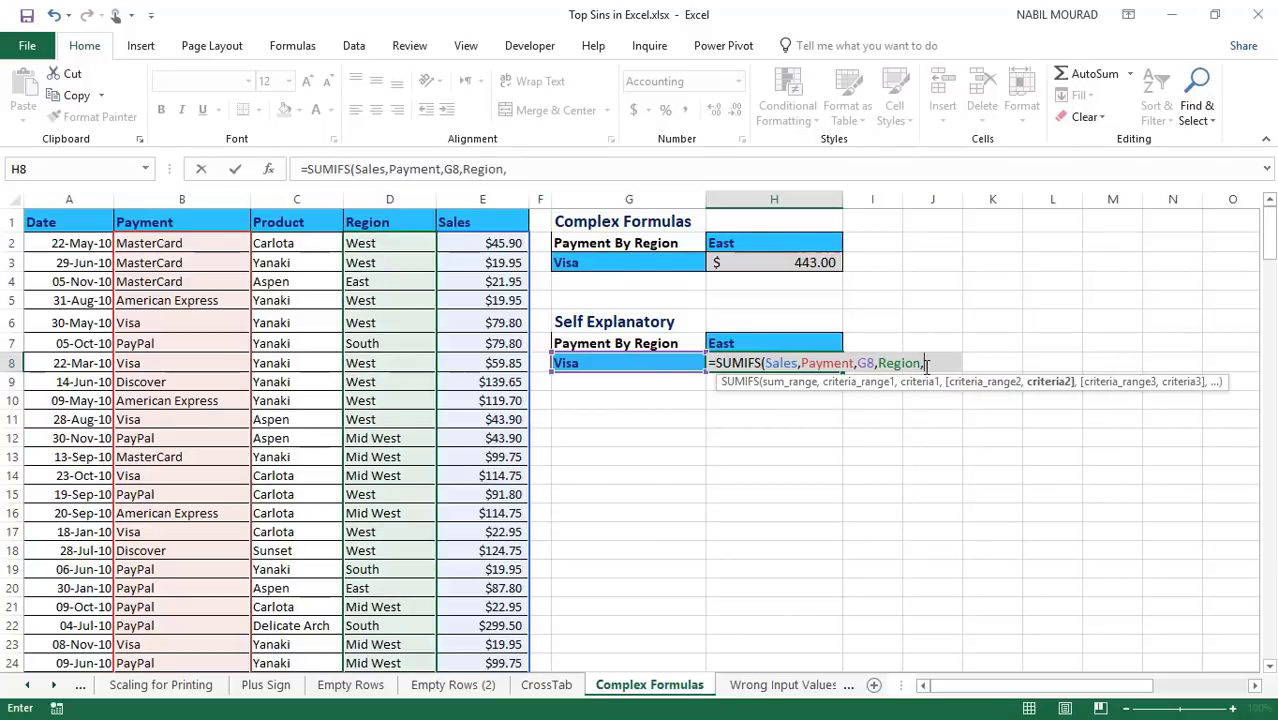
left_click(775, 337)
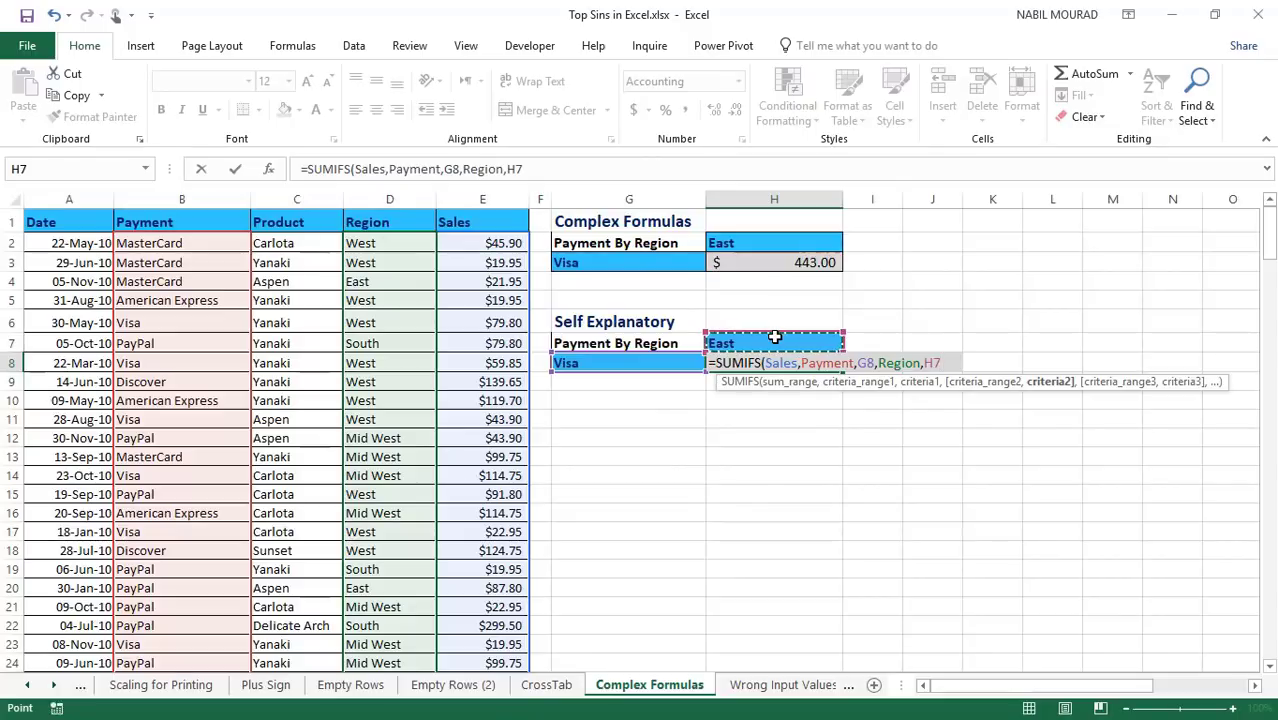
type(")")
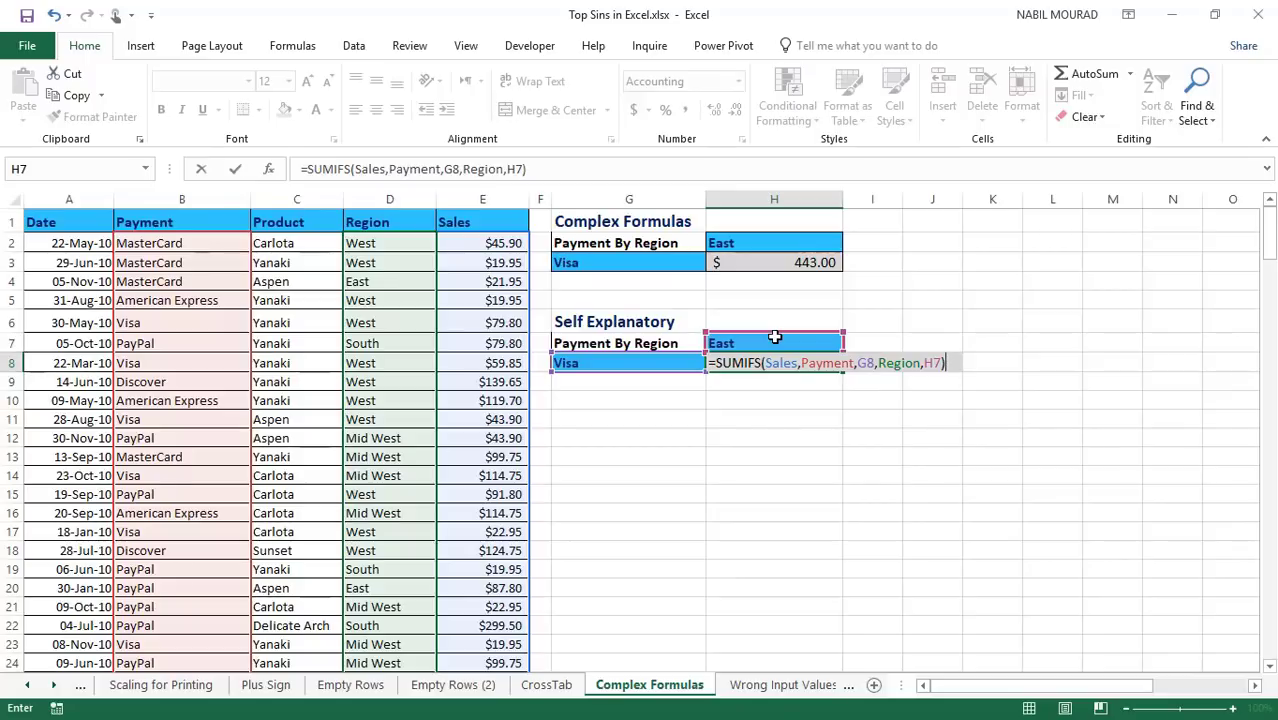
key("Return")
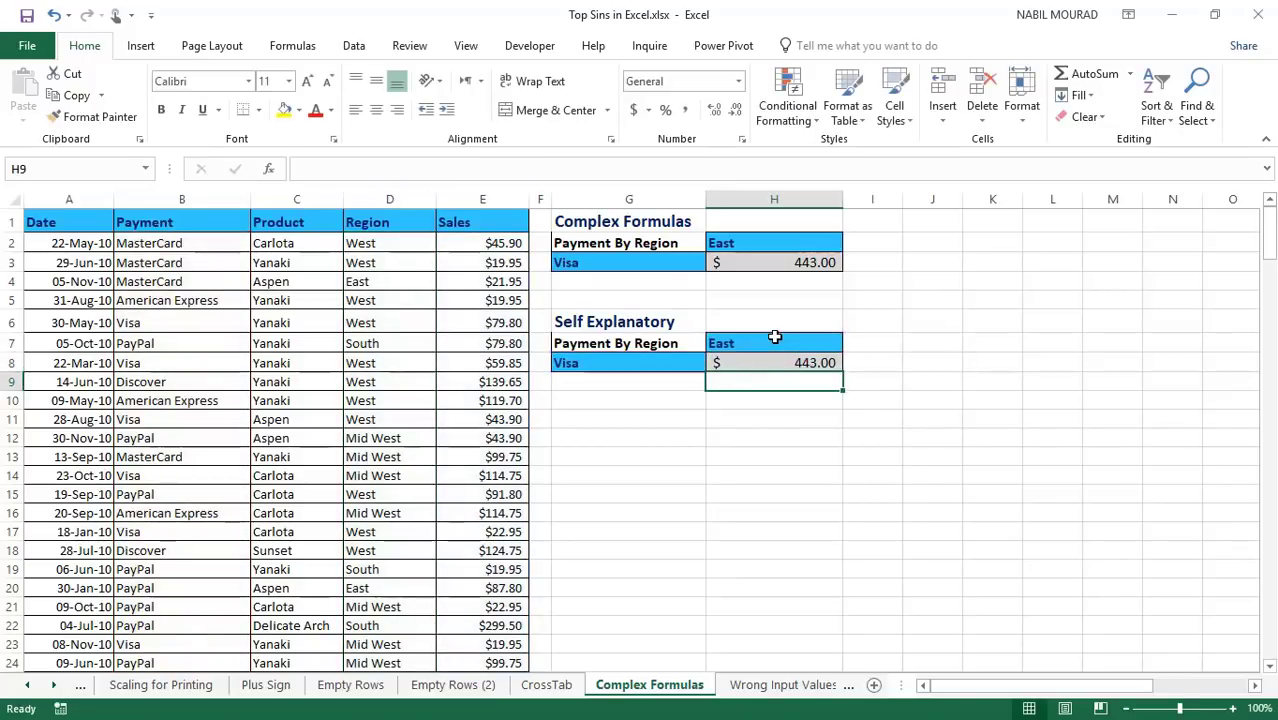
Switch the Self Explanatory block's payment in G8 to American Express and its region in H7 to South.
left_click(622, 360)
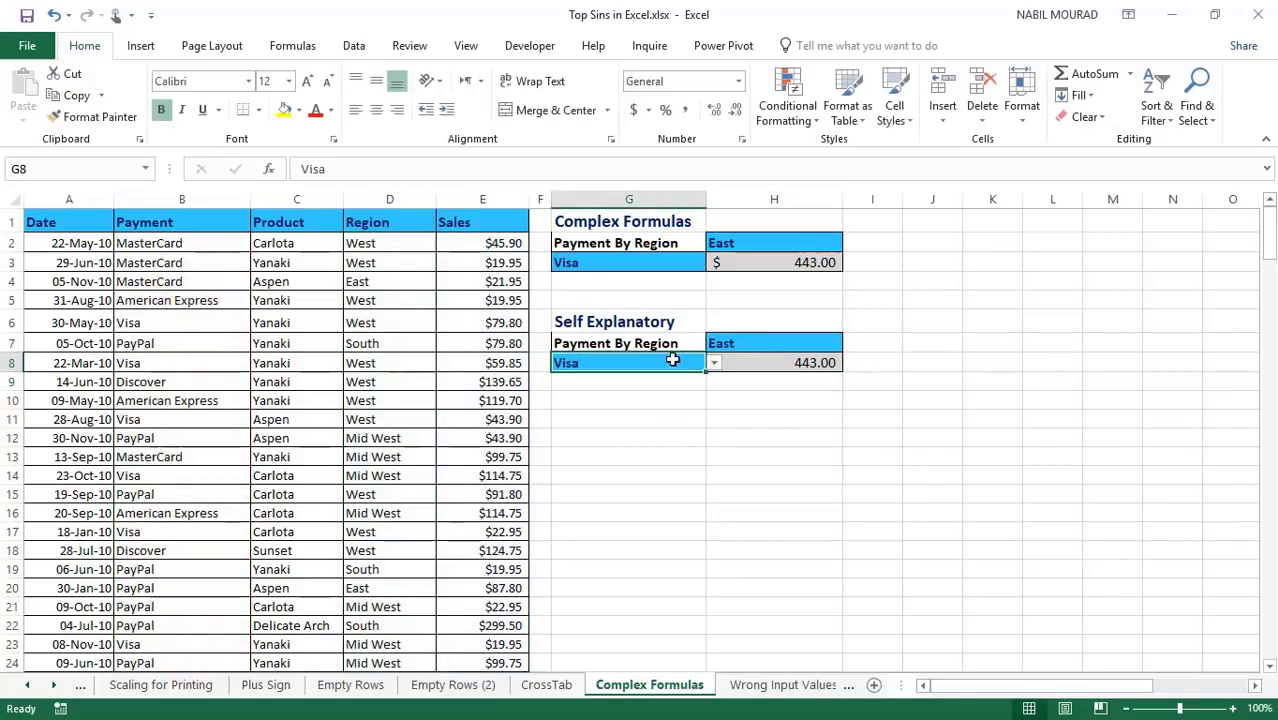
left_click(714, 364)
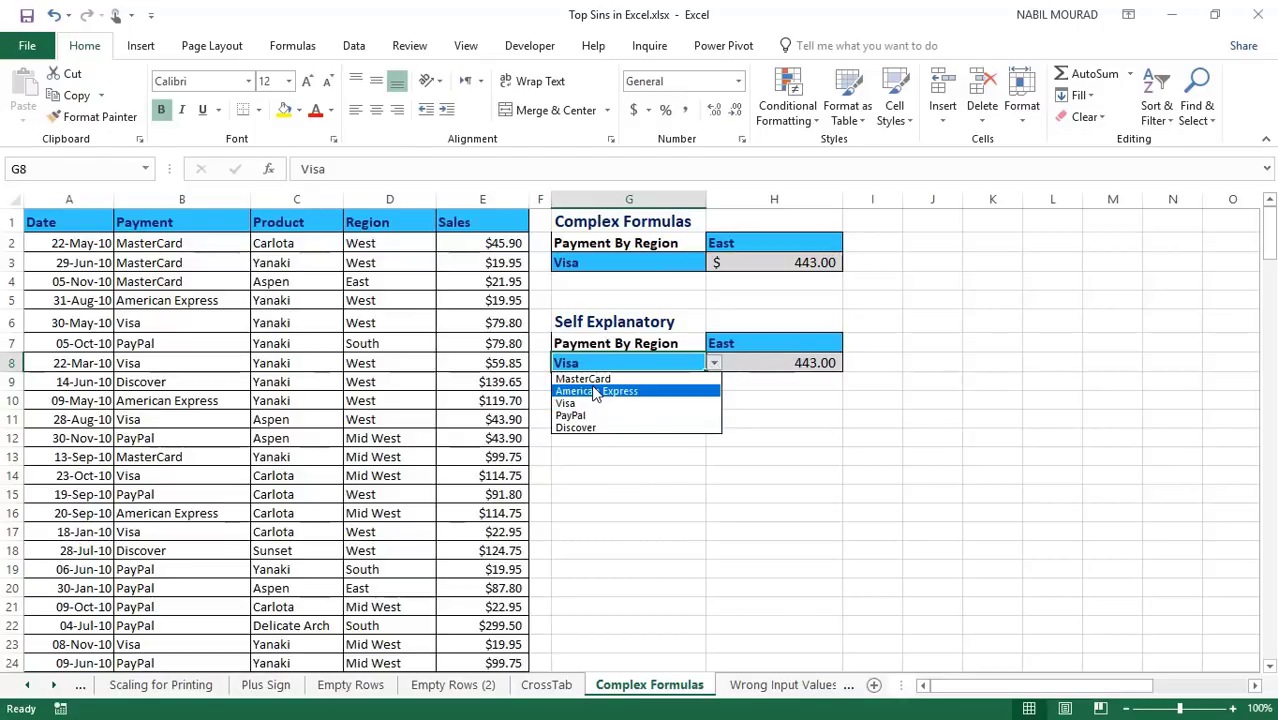
left_click(610, 387)
left_click(742, 341)
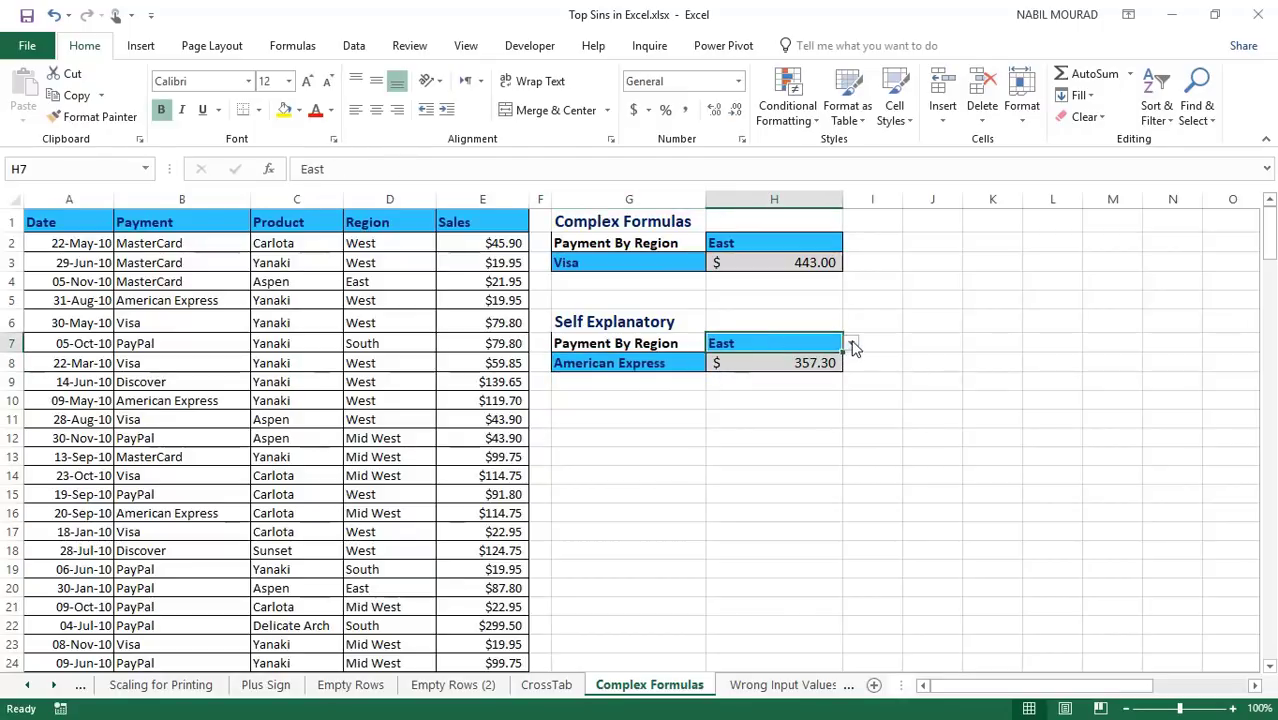
left_click(851, 343)
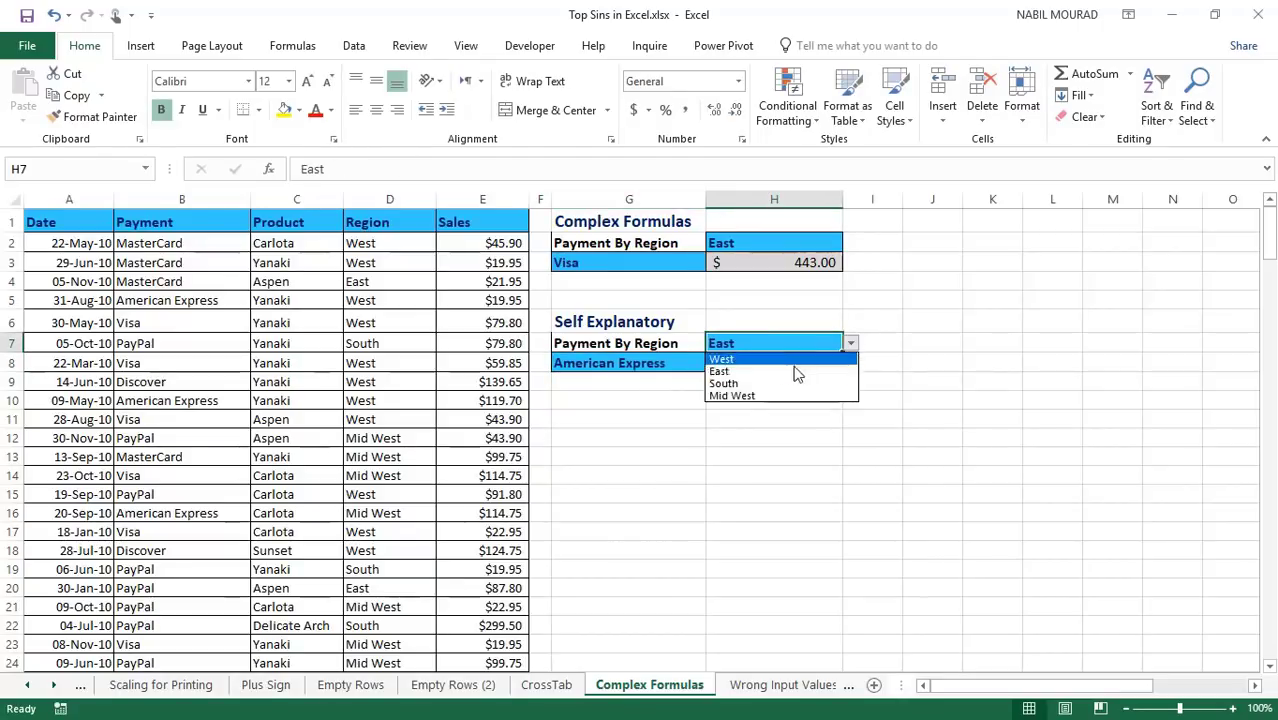
left_click(740, 385)
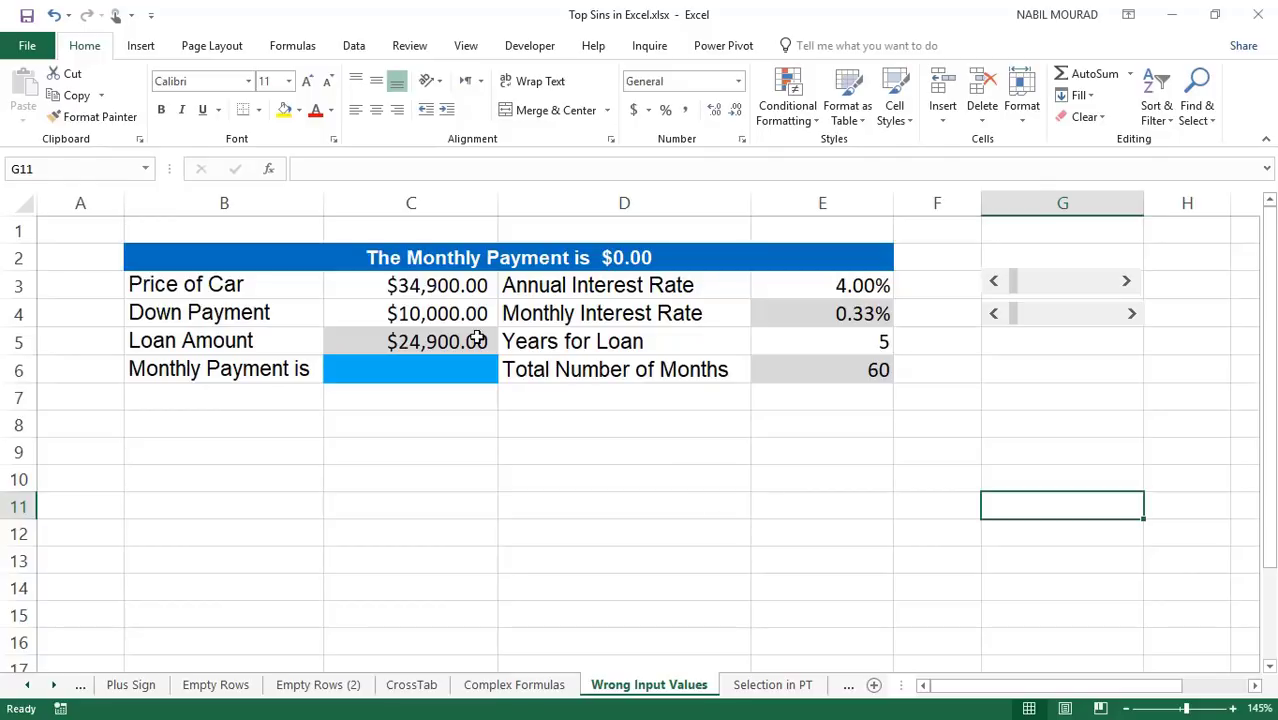
Review the loan inputs on the Wrong Input Values sheet and start a PMT formula in C6 with E4 as the rate.
left_click(446, 339)
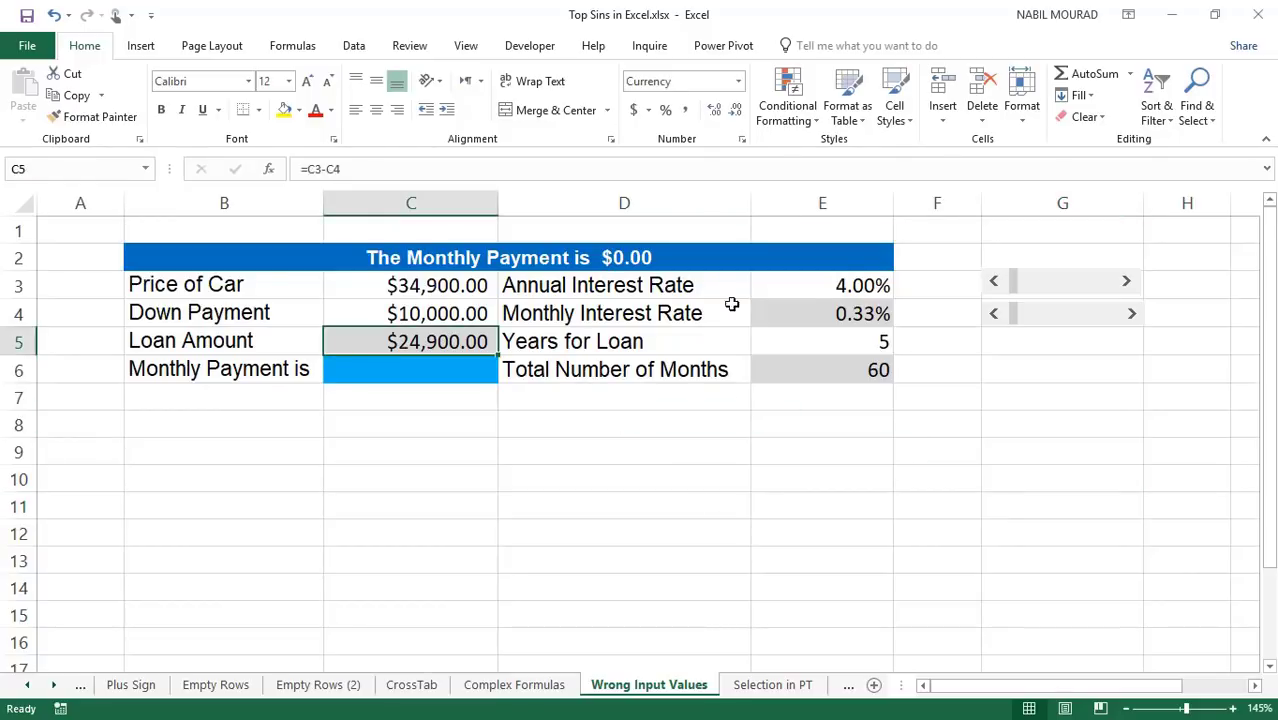
left_click(833, 284)
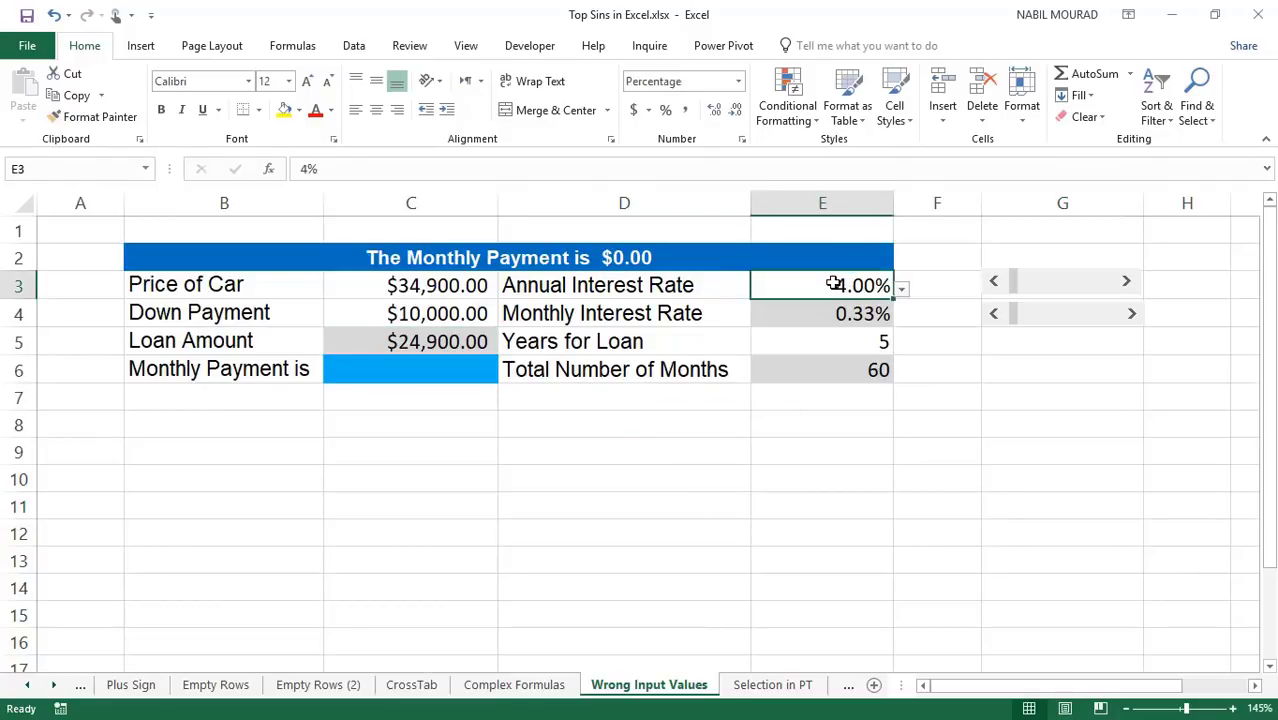
left_click(825, 344)
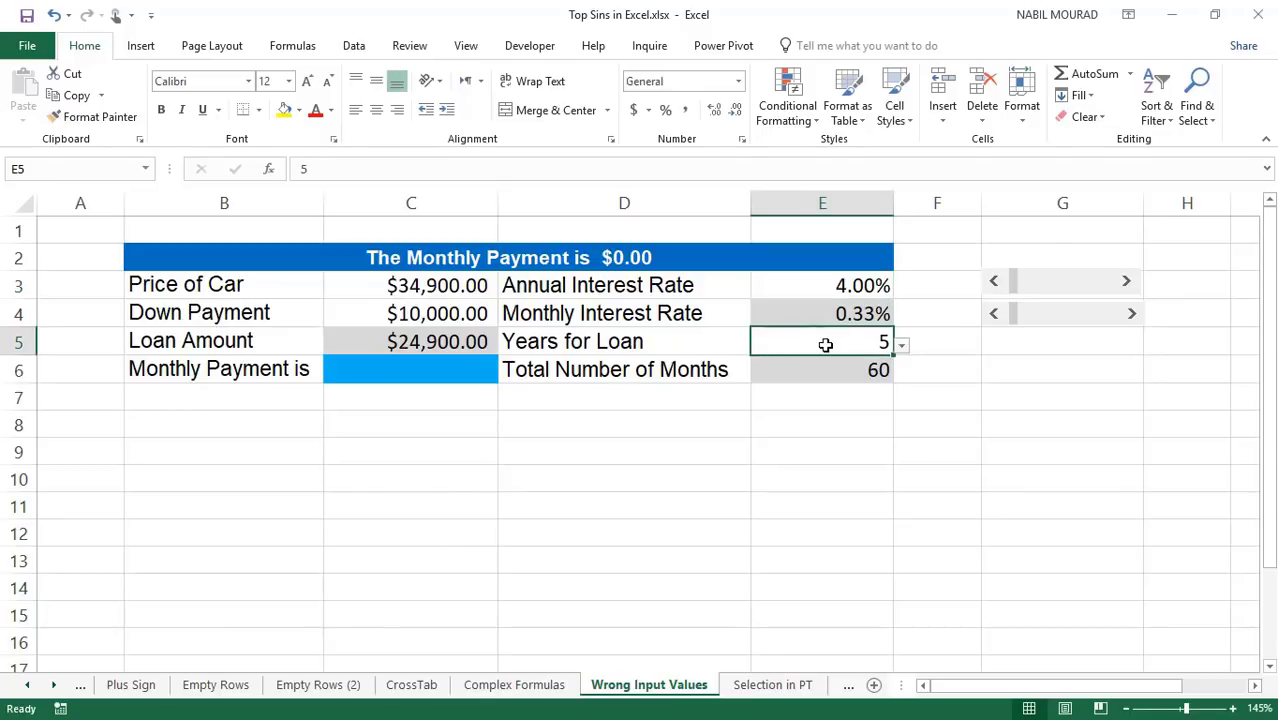
left_click(428, 371)
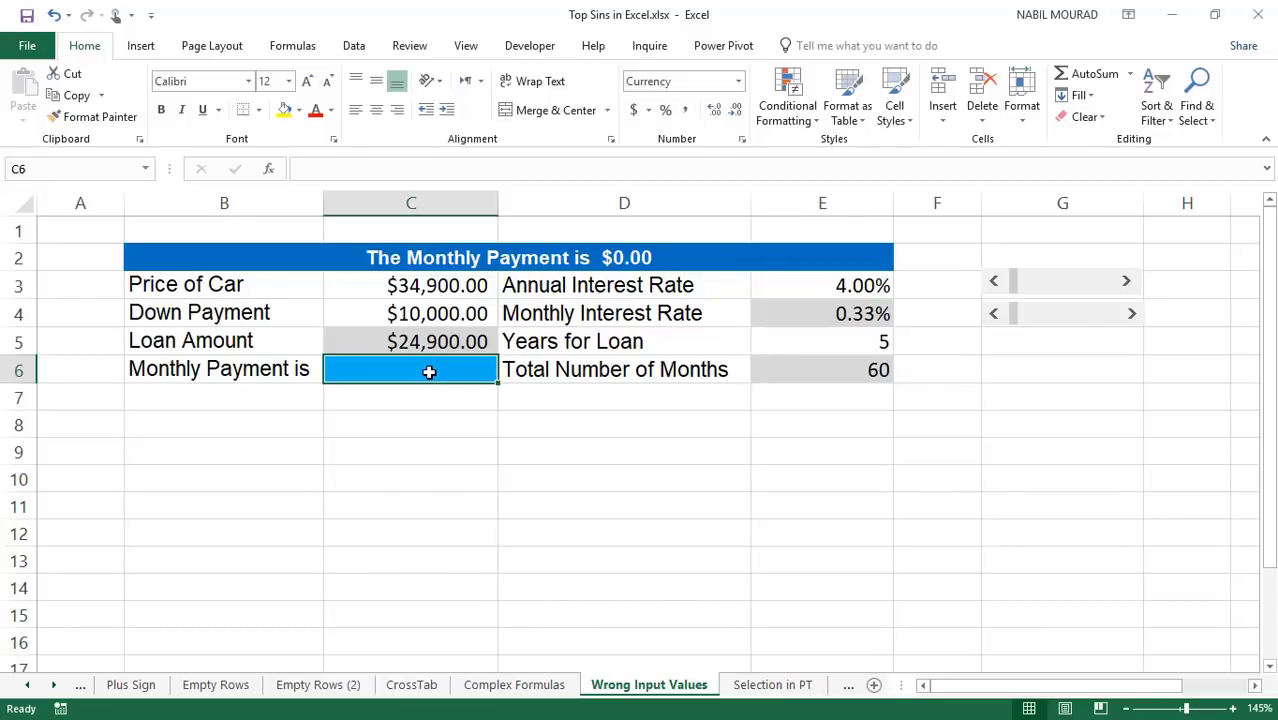
type("=pmt")
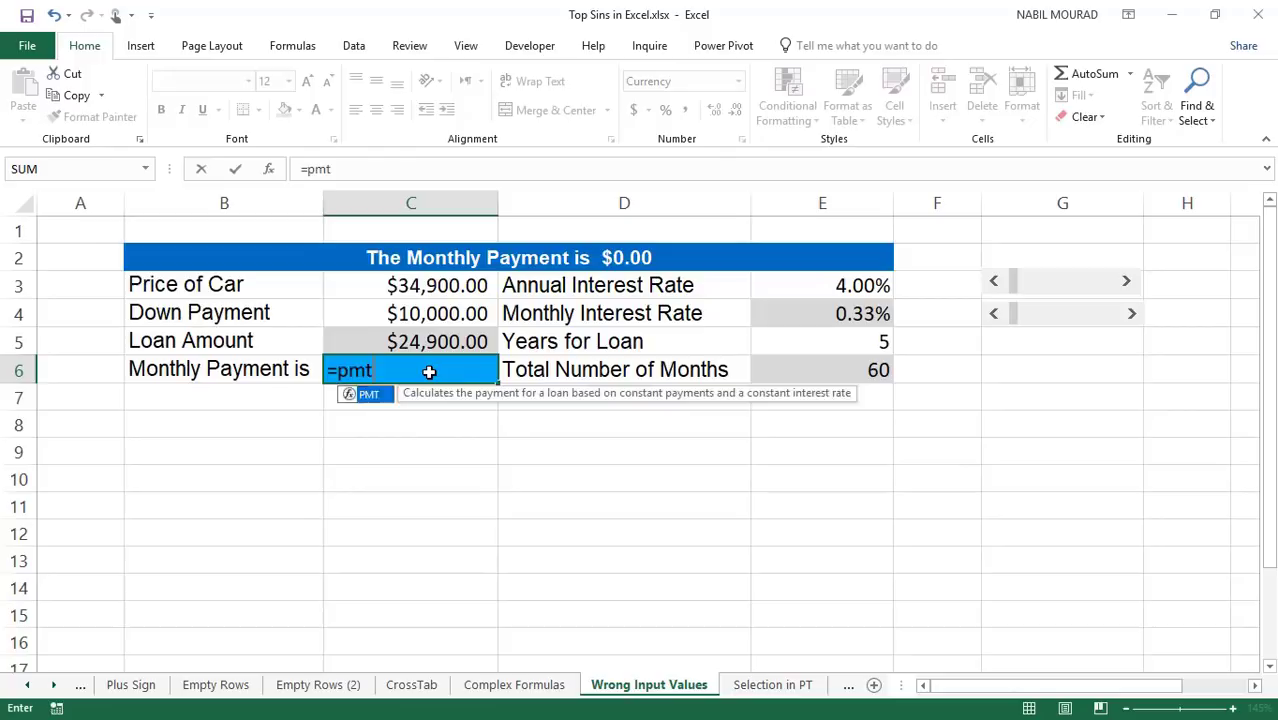
key("Tab")
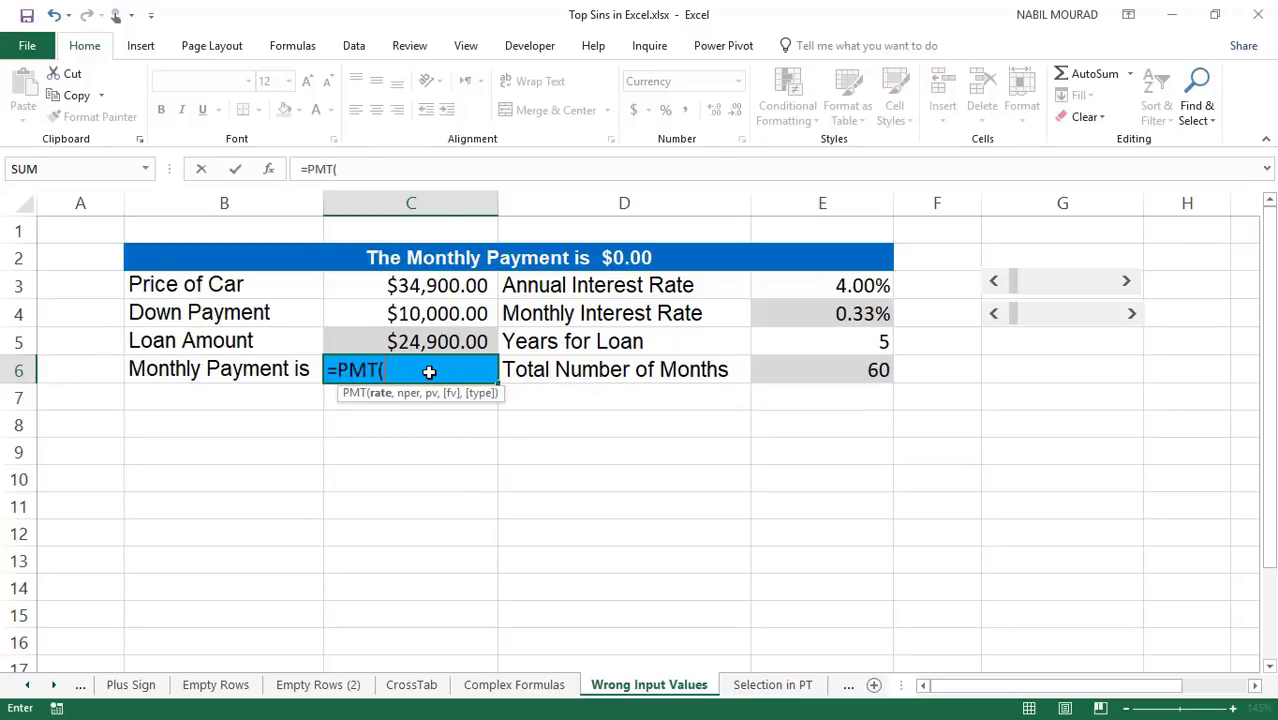
left_click(798, 310)
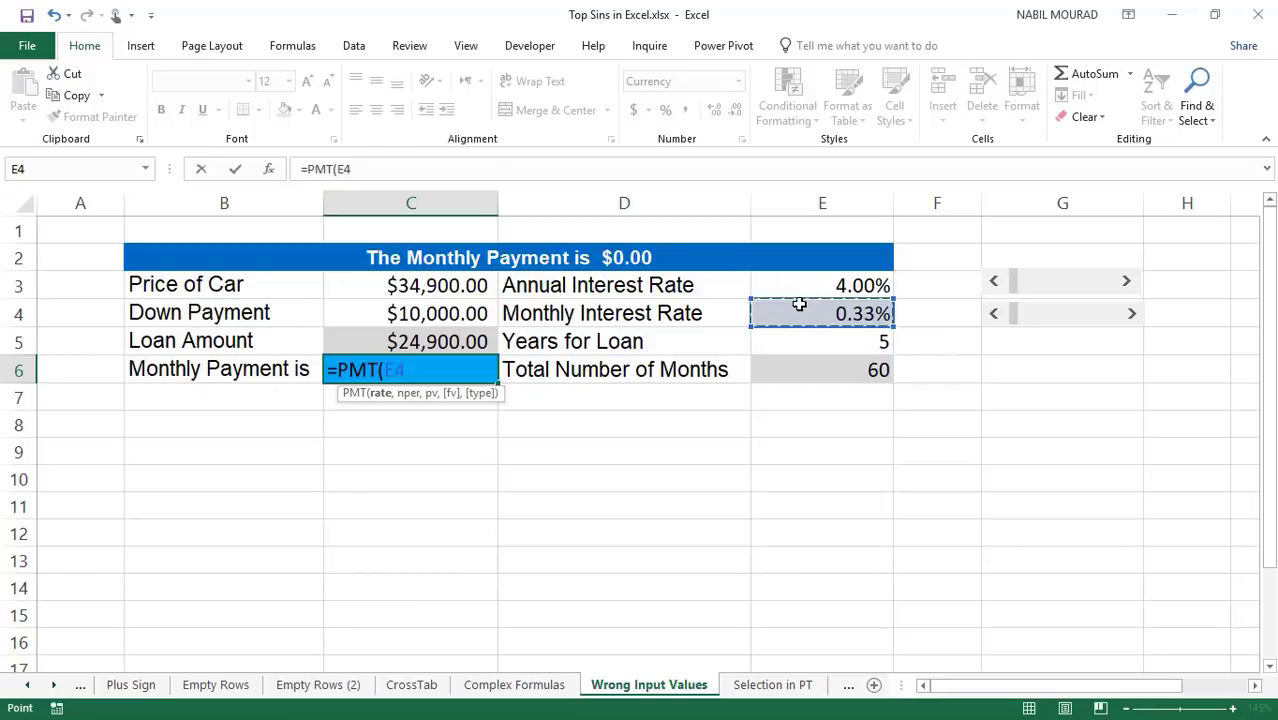
type(",")
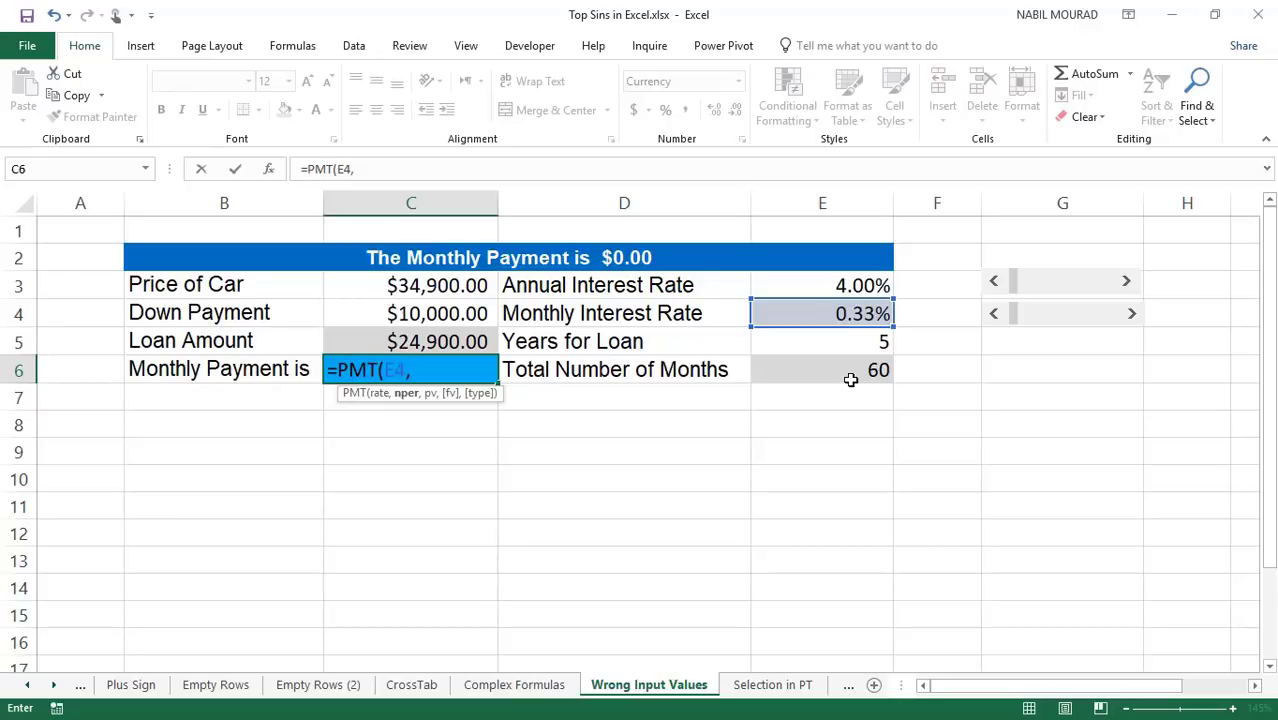
left_click(1016, 424)
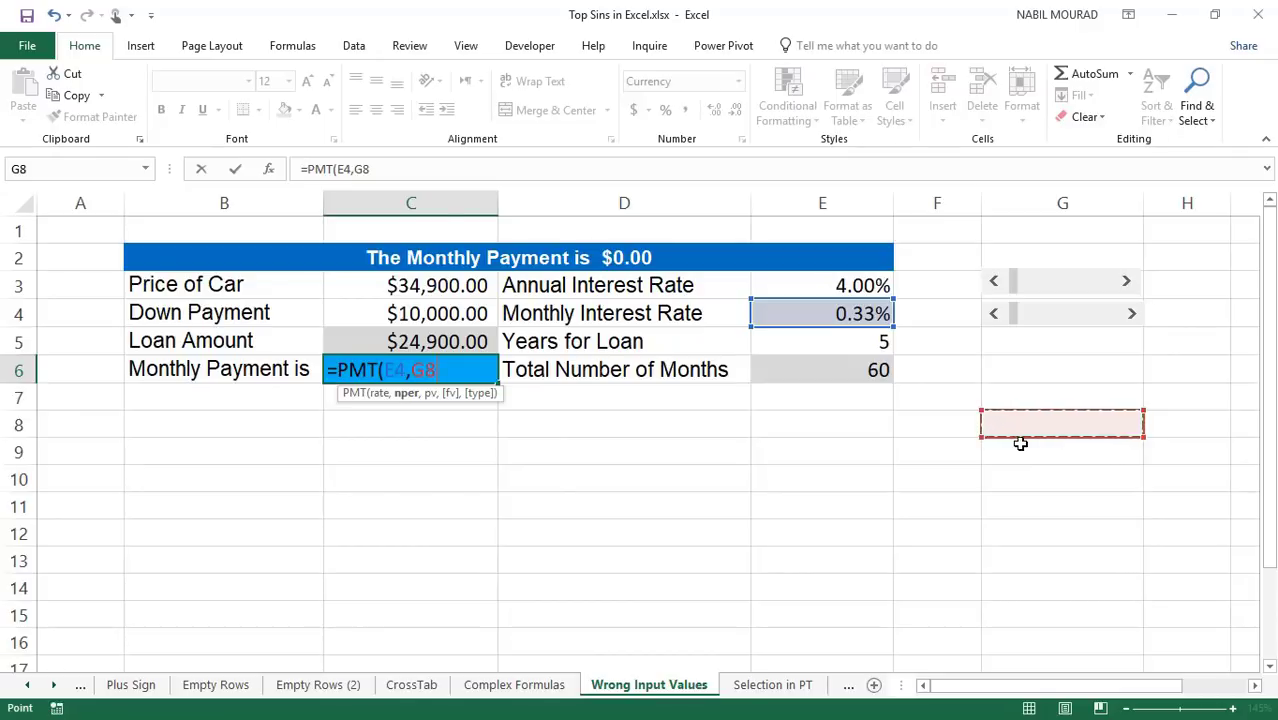
key("BackSpace")
key("BackSpace")
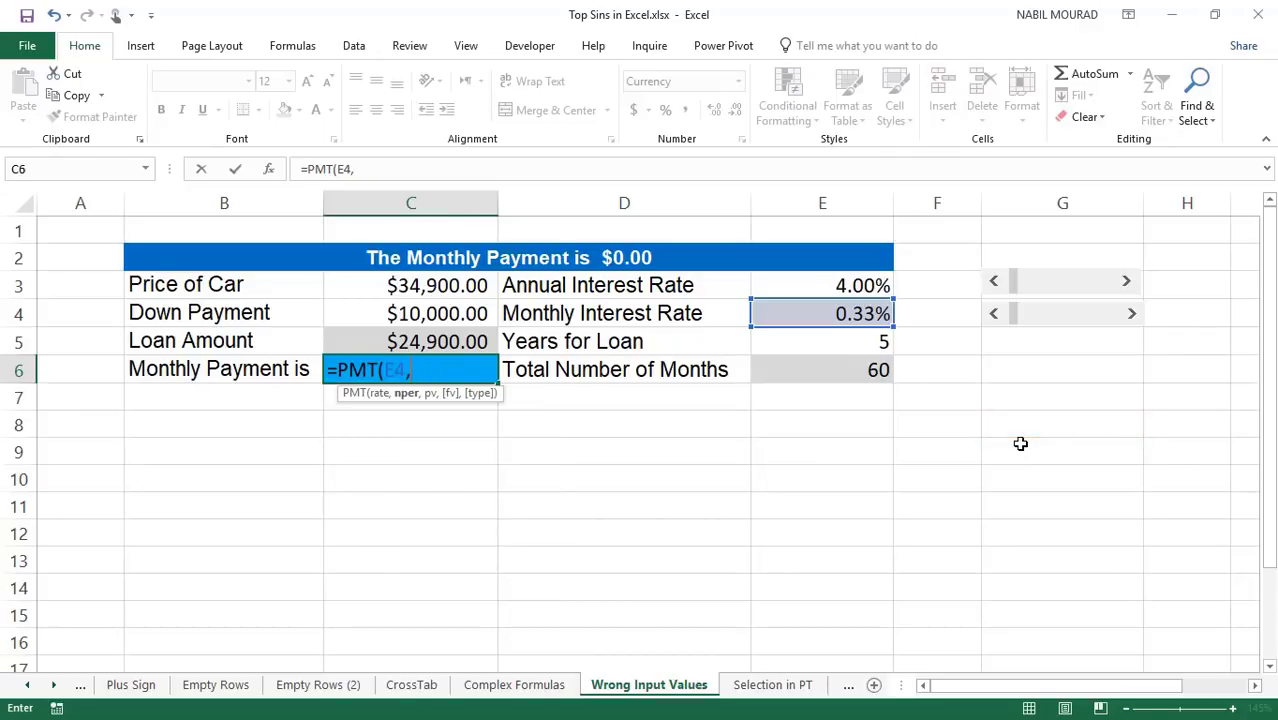
left_click(540, 489)
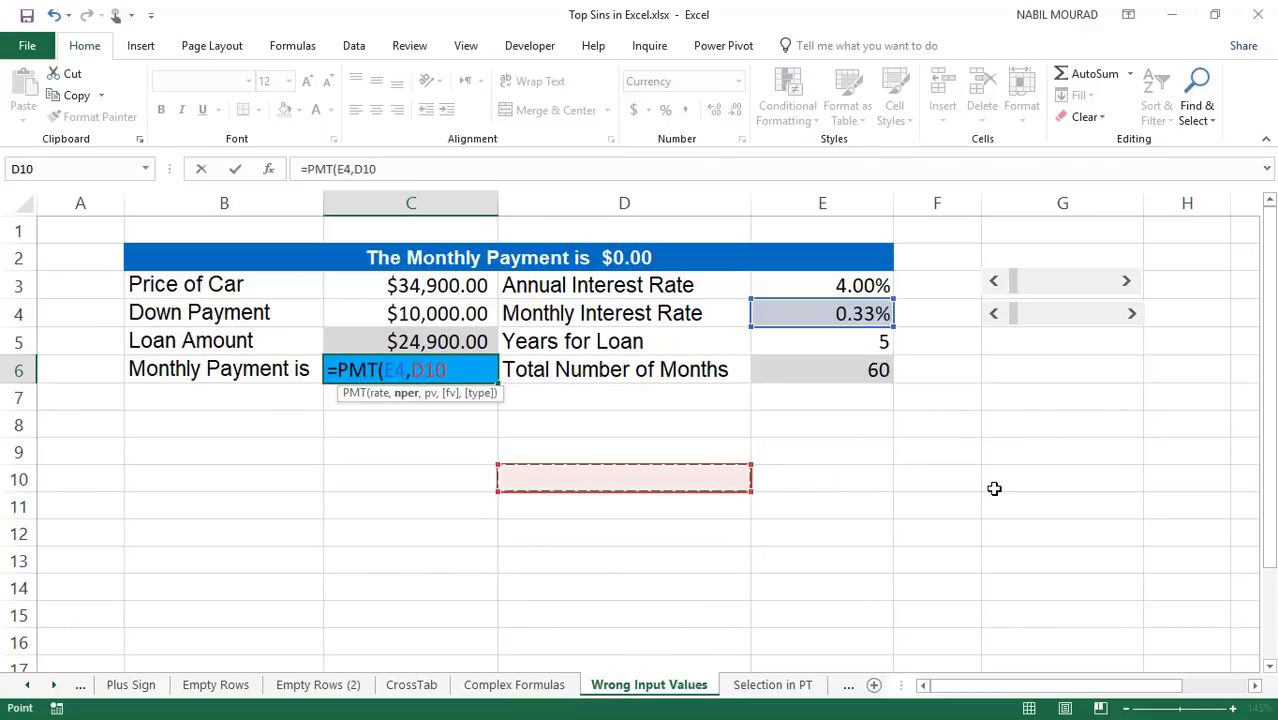
left_click(636, 311)
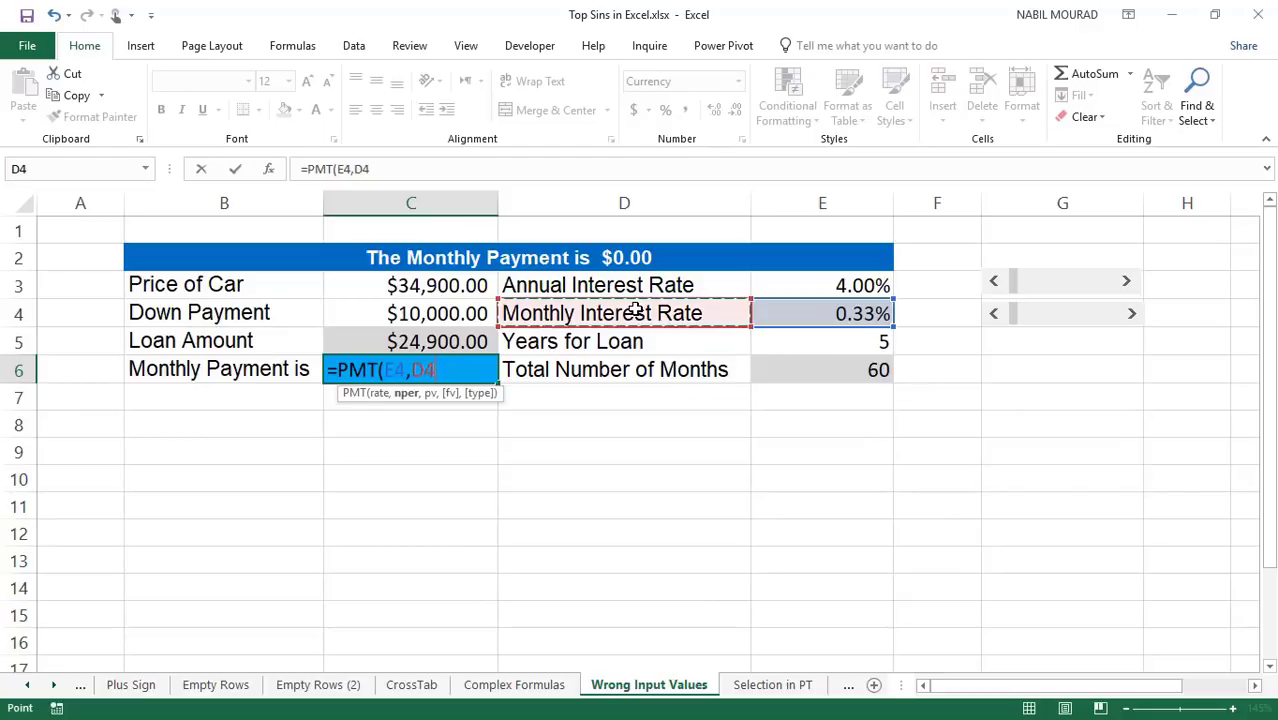
Add the total number of months E6 and loan amount C5, completing the formula as =PMT(E4,E6,C5).
left_click(843, 371)
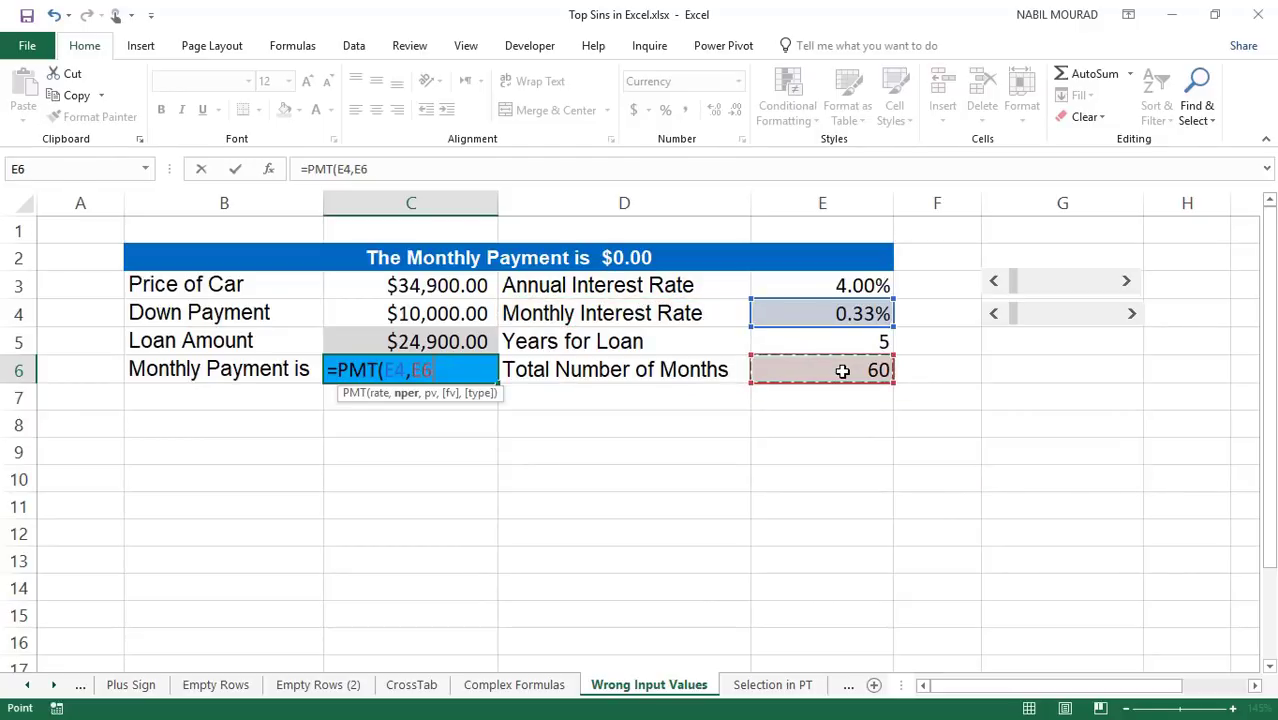
type(",")
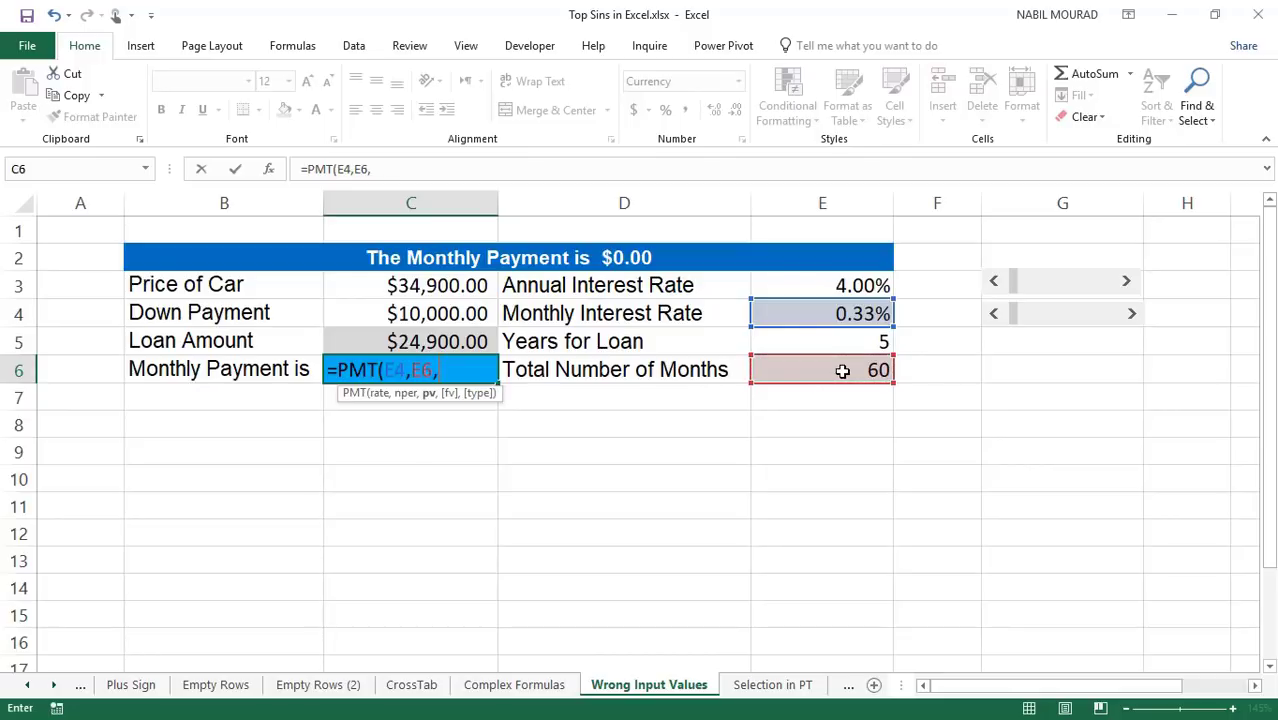
left_click(449, 337)
type(")")
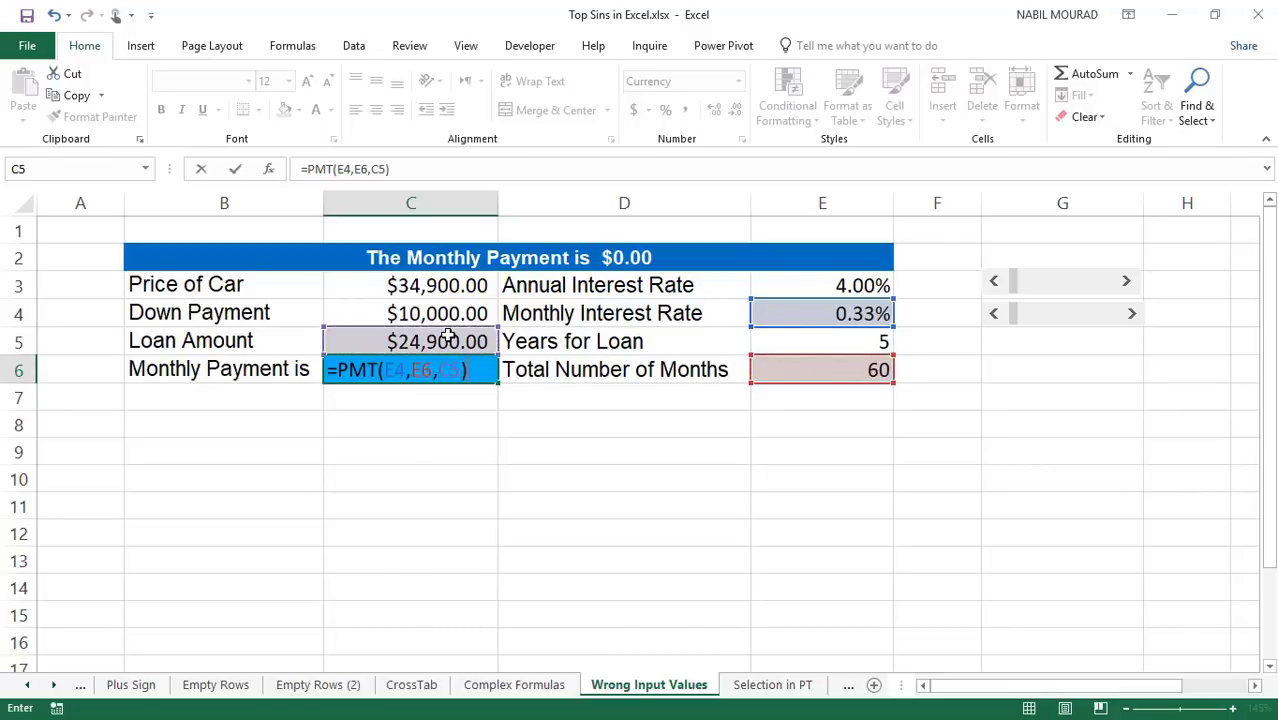
key("Return")
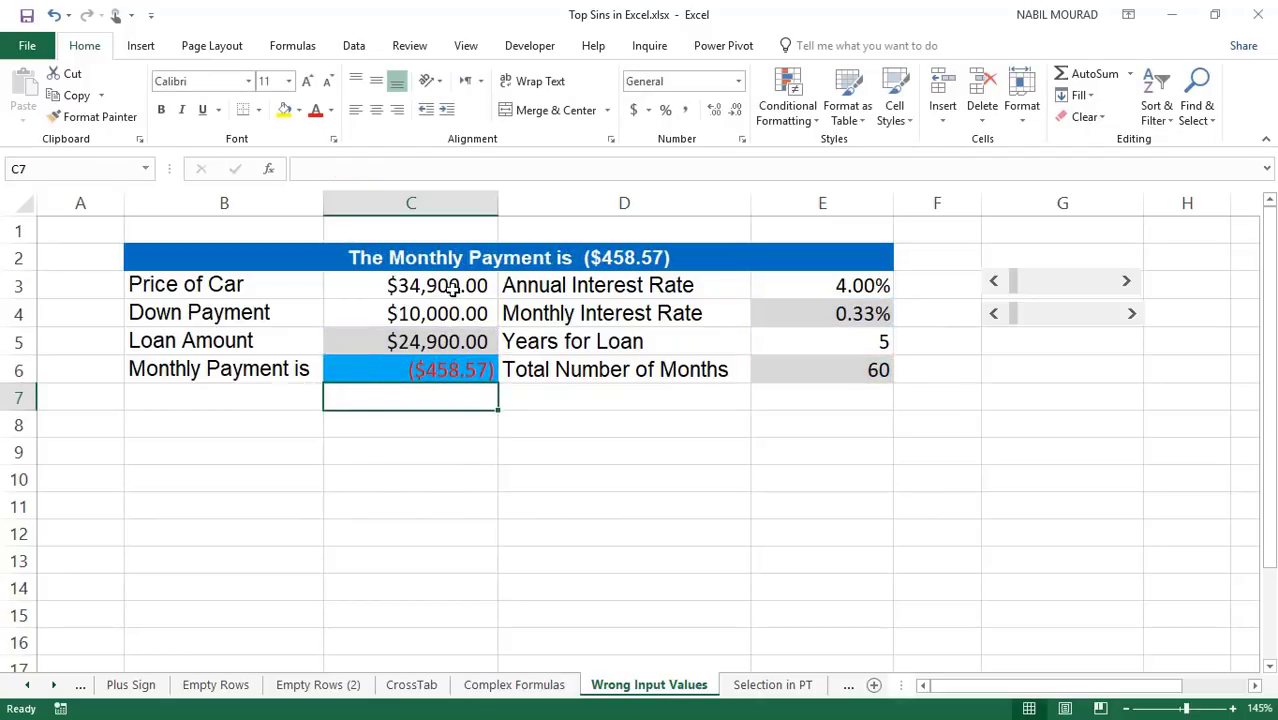
Edit the monthly payment formula in C6 to negate the result, as =-PMT(E4,E6,C5).
left_click(397, 366)
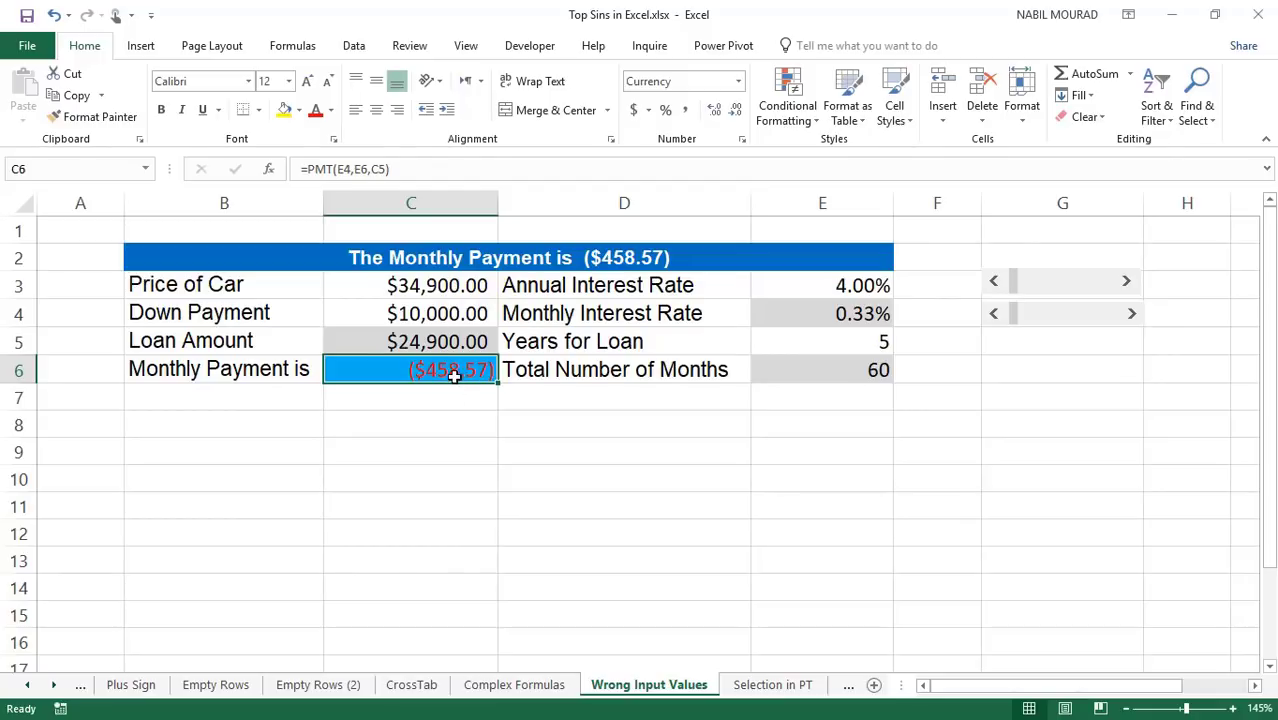
double_click(453, 373)
key("Left")
key("Left")
key("Left")
key("Left")
key("Left")
key("Left")
key("Left")
key("Left")
key("Left")
key("Left")
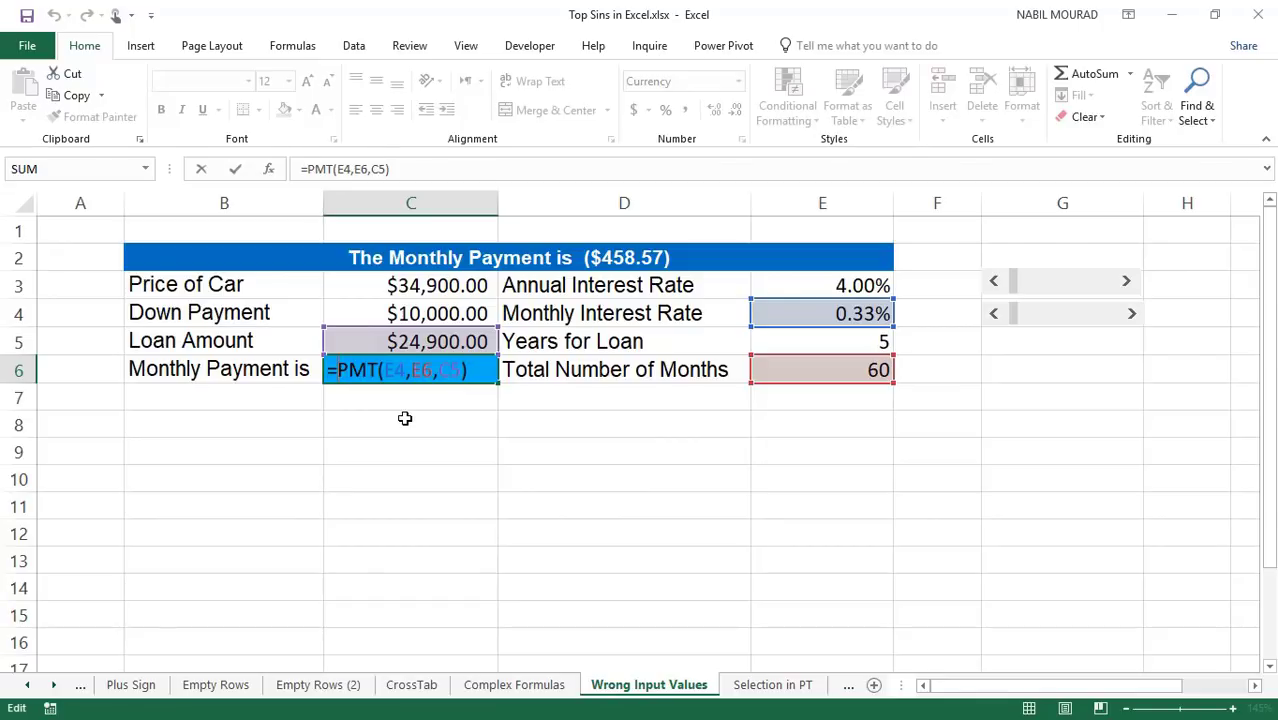
type("-")
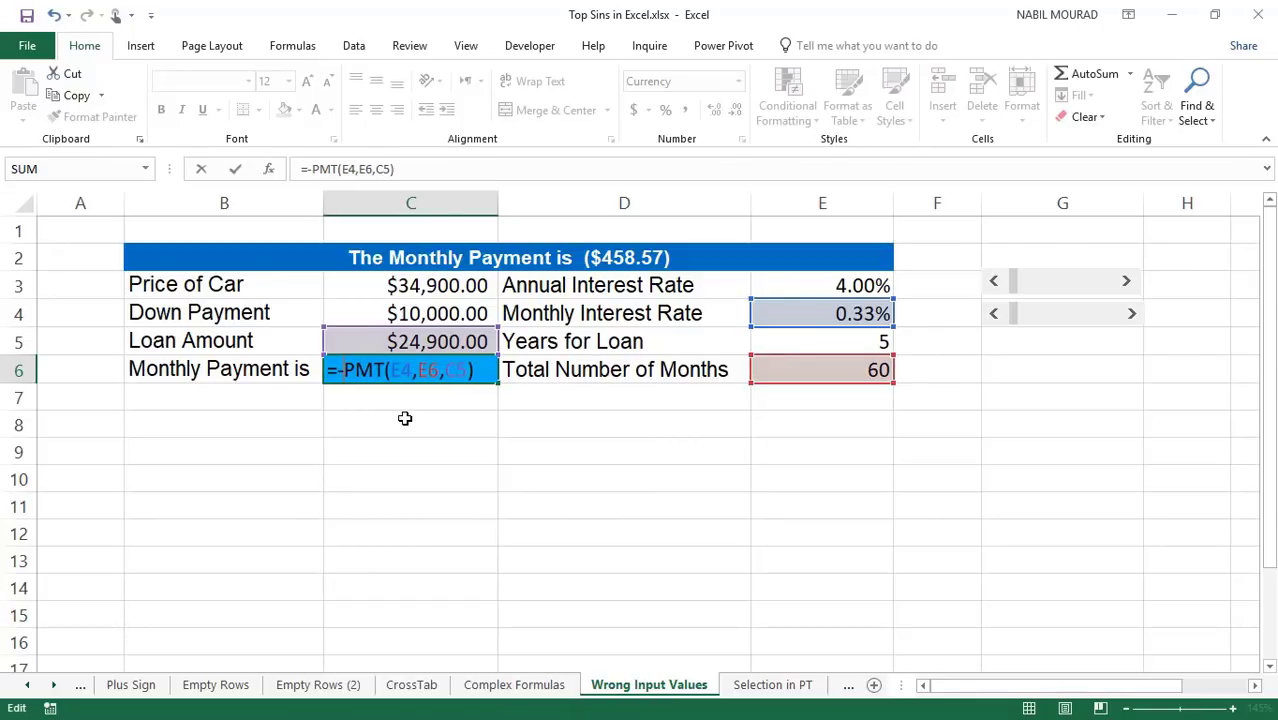
key("Return")
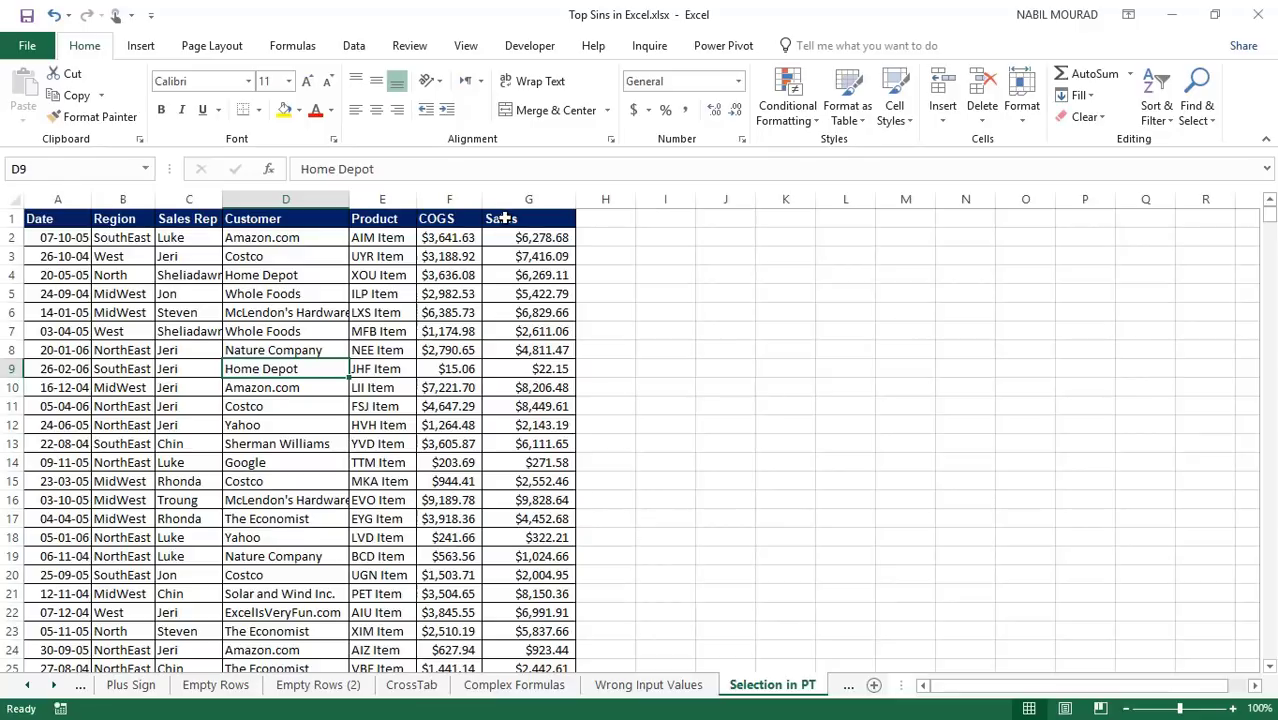
Check how far the Sales column extends on the Selection in PT sheet and return to its header.
left_click(504, 218)
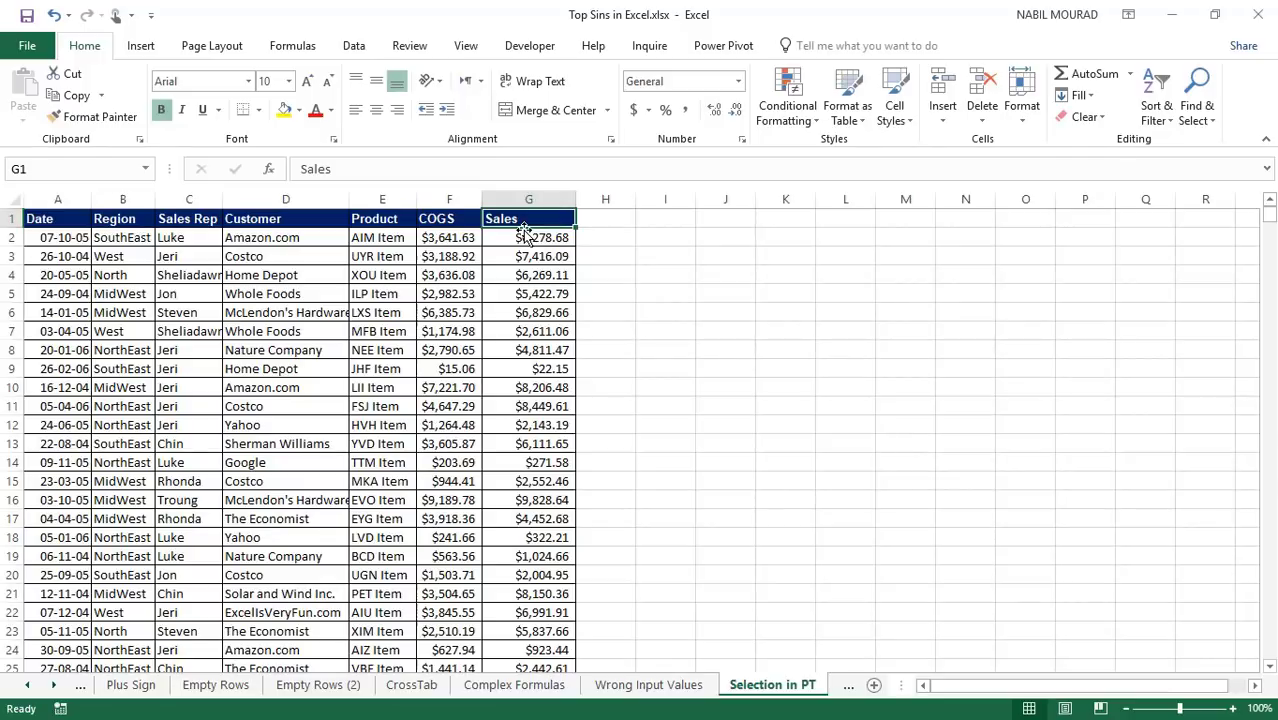
key("ctrl+Down")
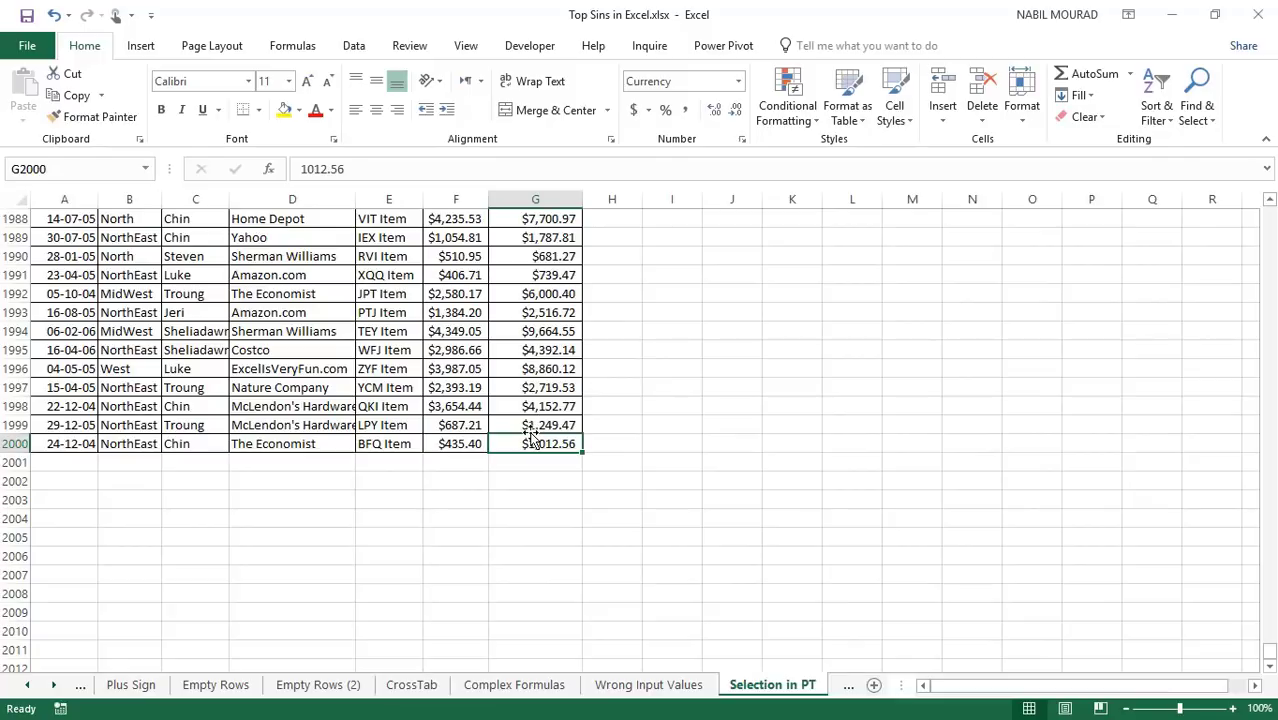
key("ctrl+Up")
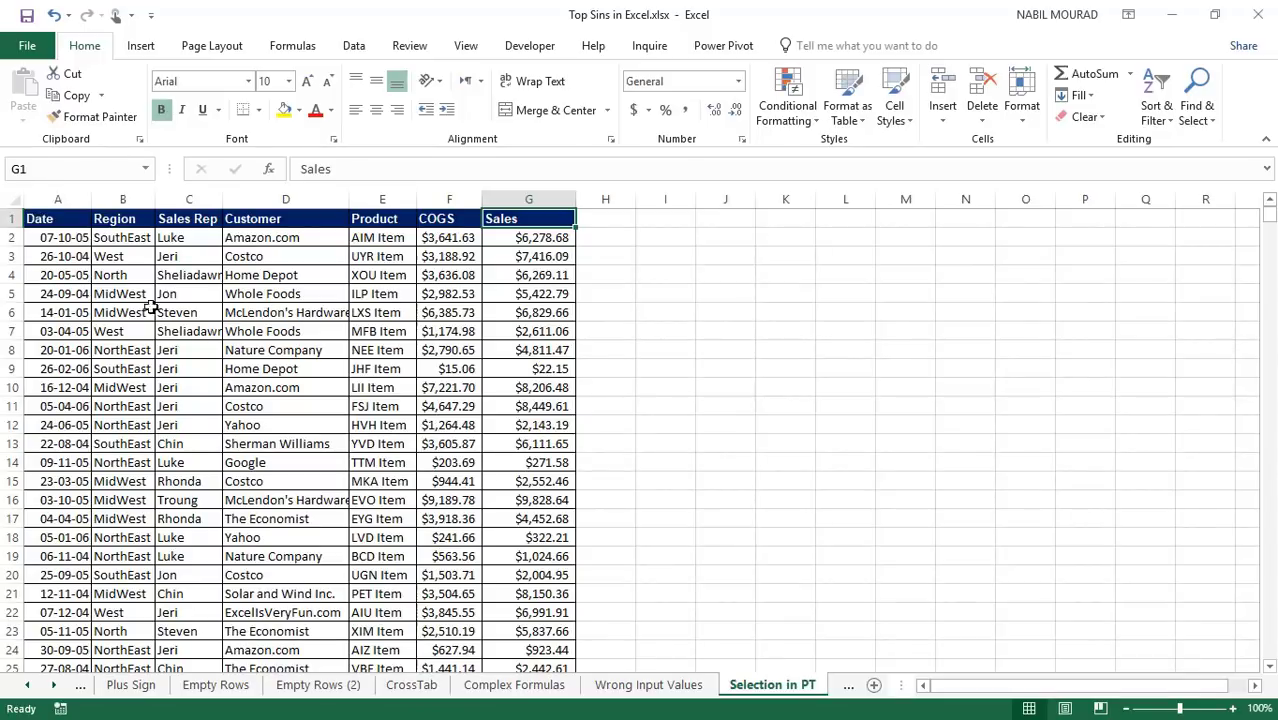
Select the whole data range from the Date header to the last Sales row, and return to cell A1.
left_click_drag(60, 220, 545, 532)
left_click(45, 215)
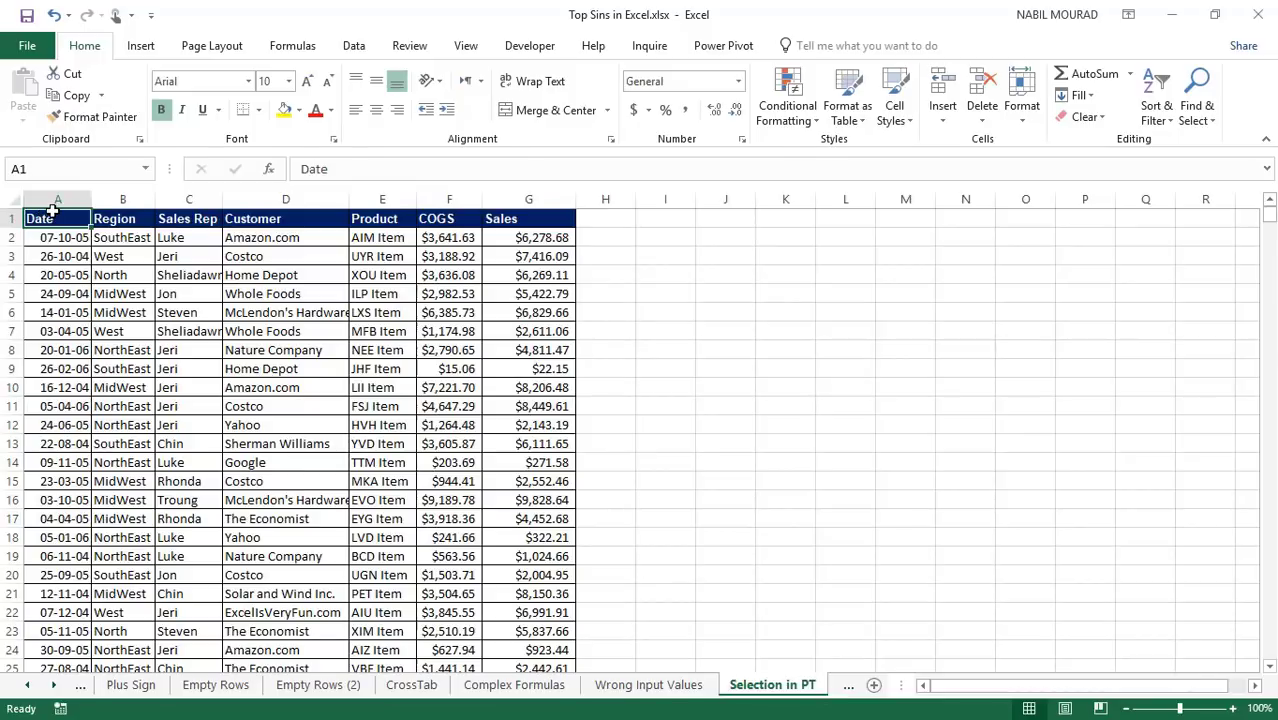
key("ctrl+shift+Right")
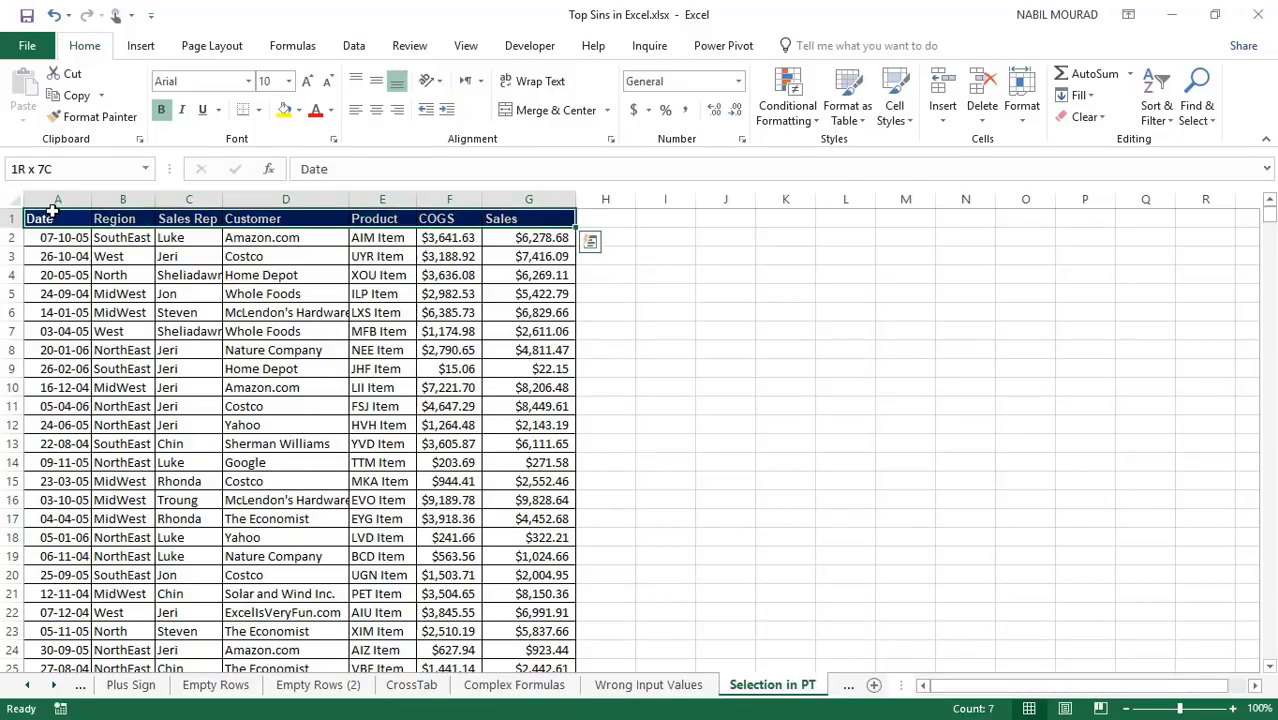
key("ctrl+shift+Down")
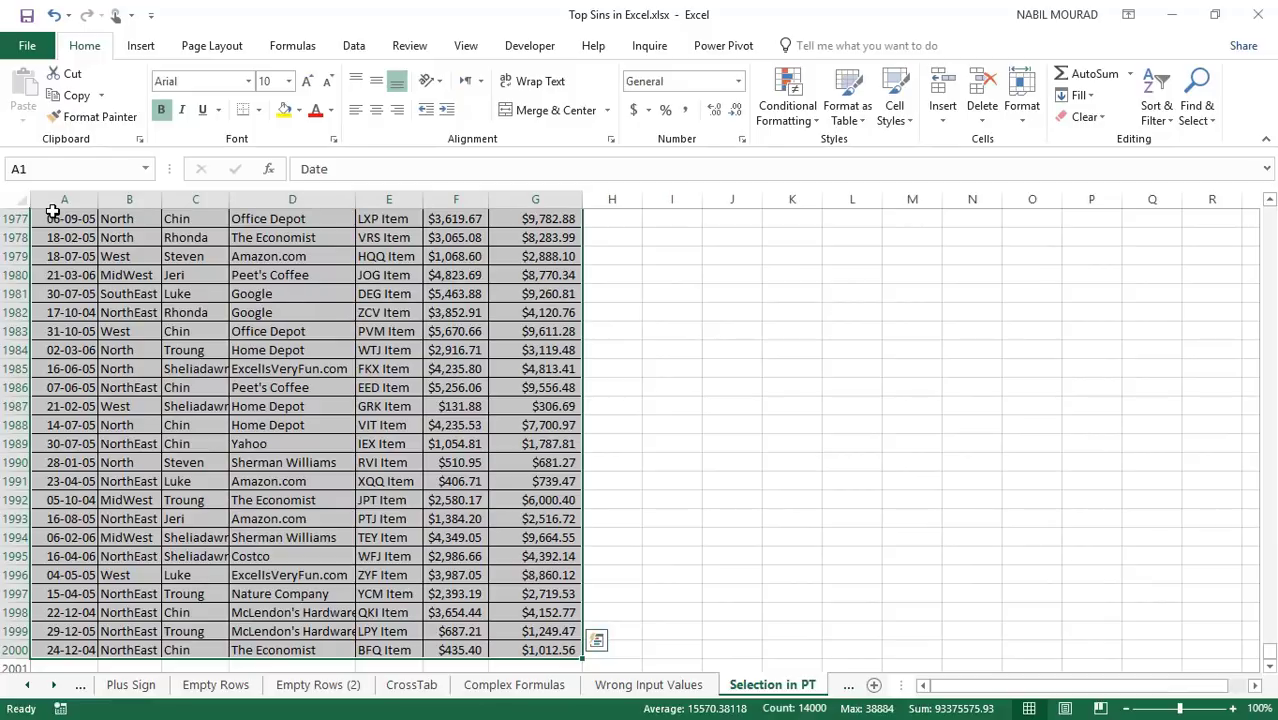
key("ctrl+Home")
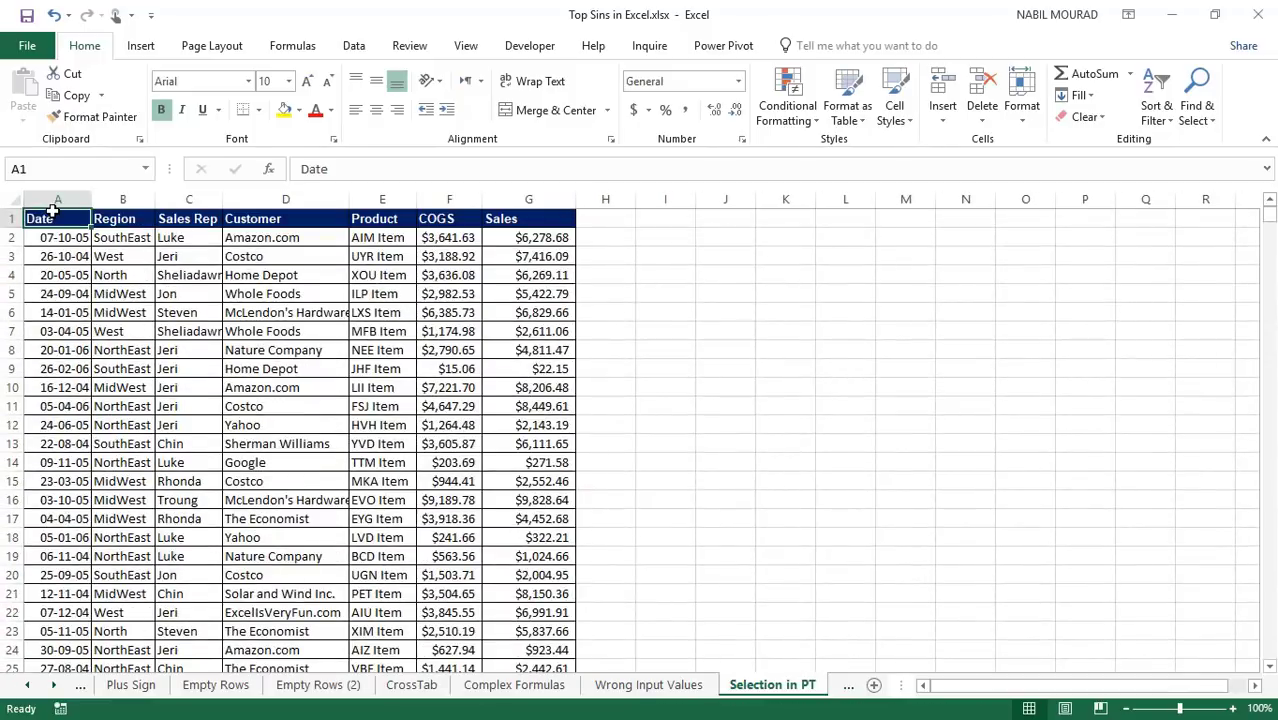
Create a PivotTable from the data range 'Selection in PT'!$A$1:$G$2000, placed on the existing worksheet at cell J2.
left_click(268, 334)
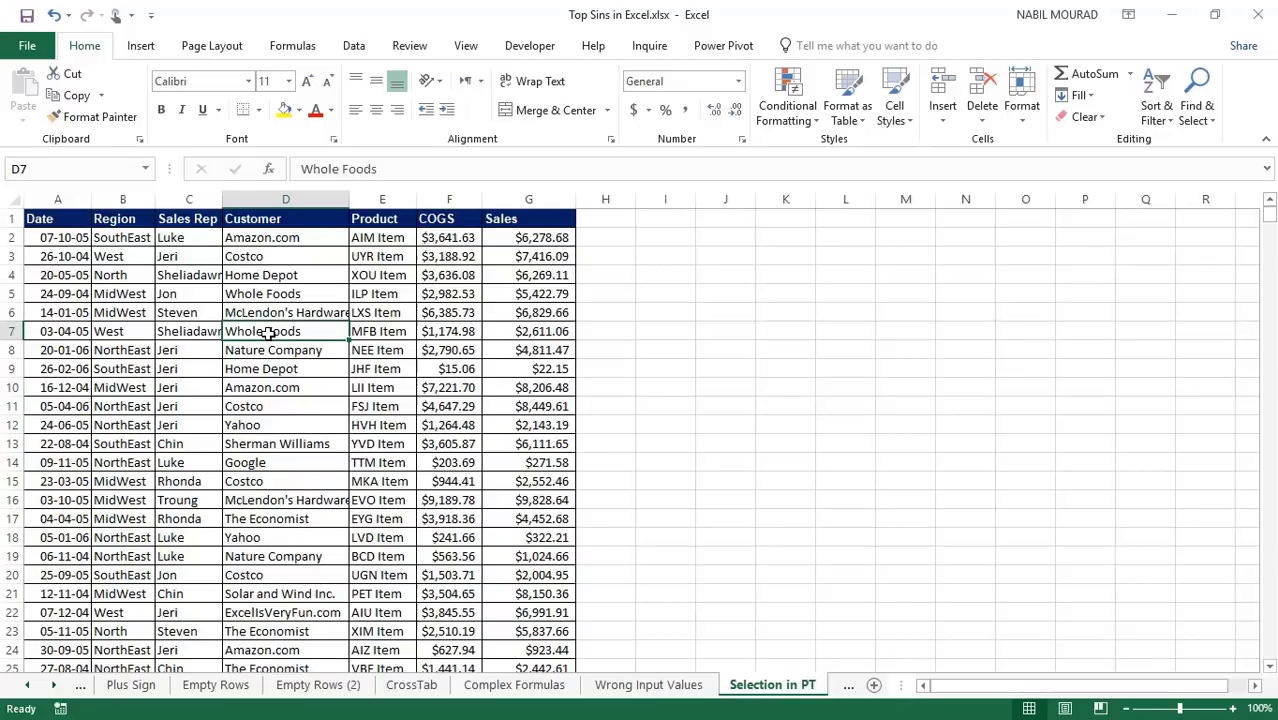
left_click(141, 47)
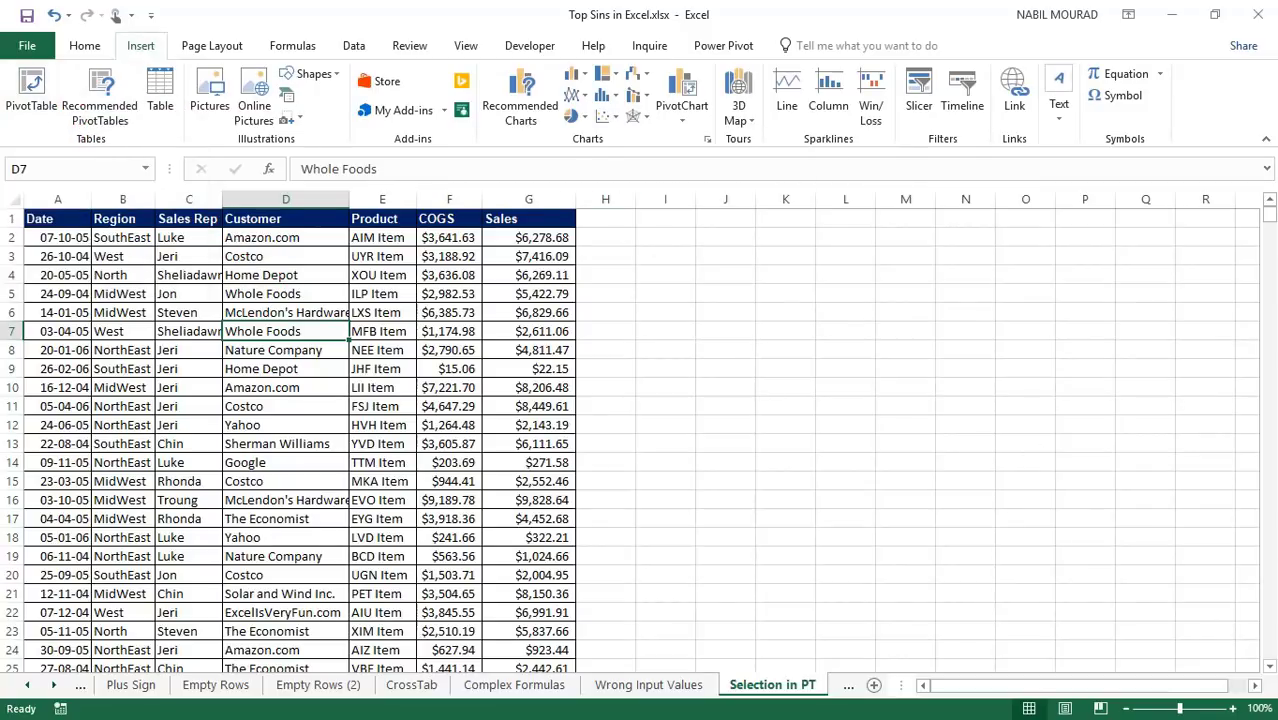
key("alt+n")
key("v")
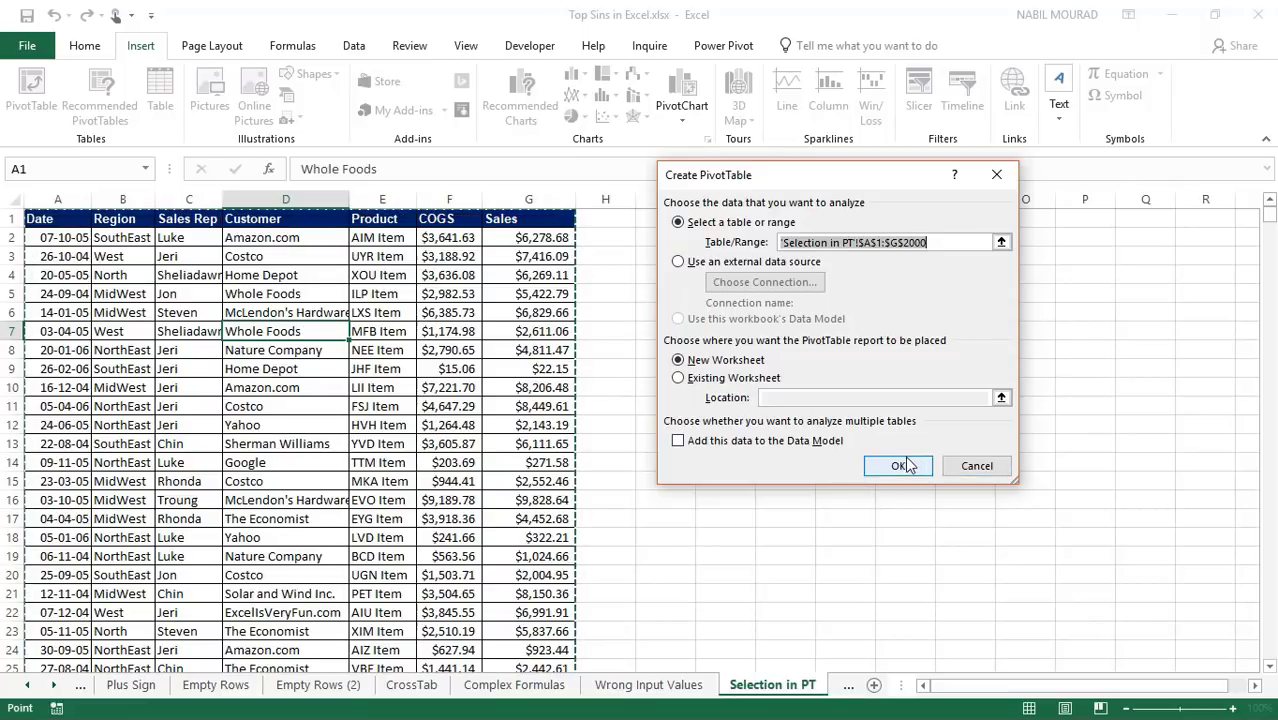
left_click(678, 378)
left_click_drag(825, 176, 223, 234)
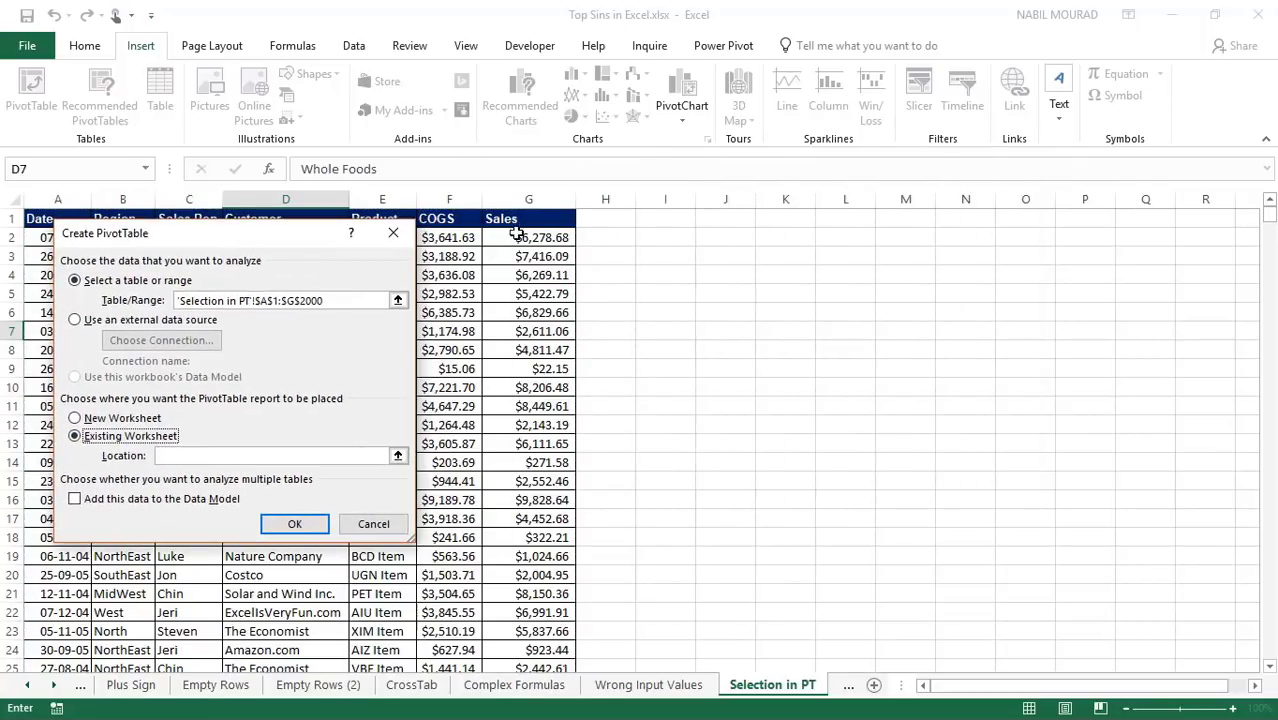
left_click(712, 240)
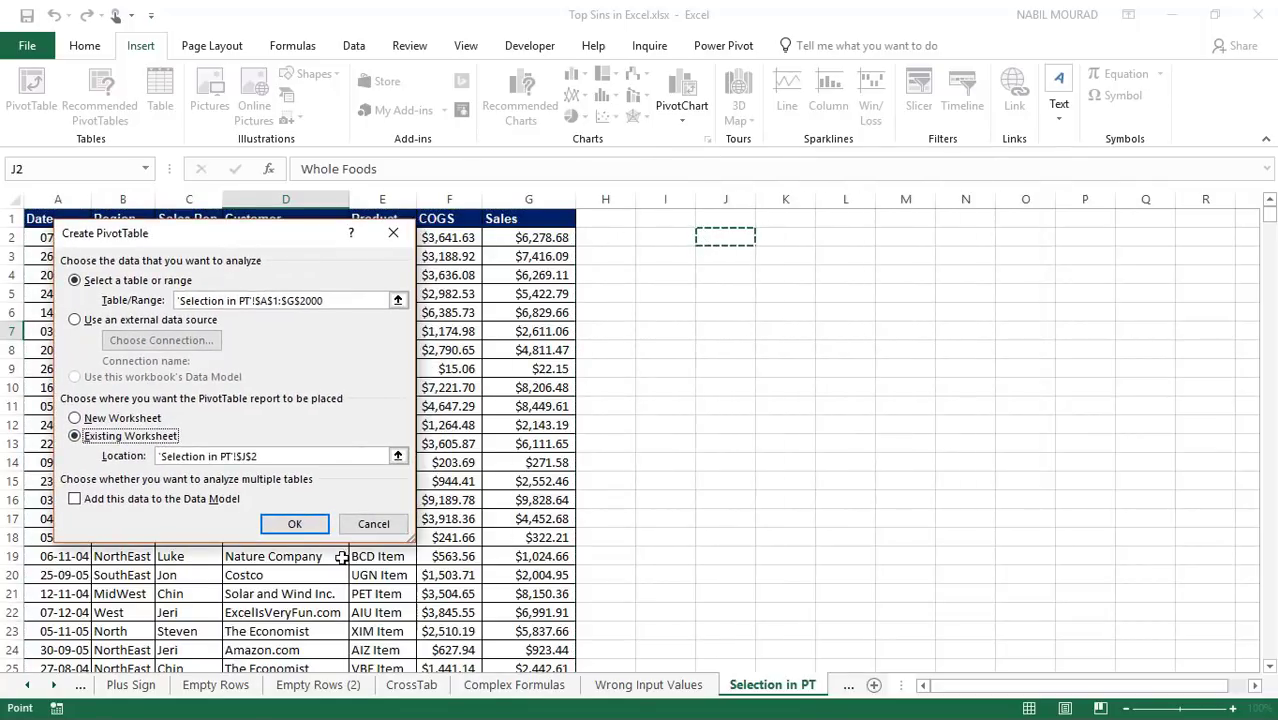
left_click(295, 528)
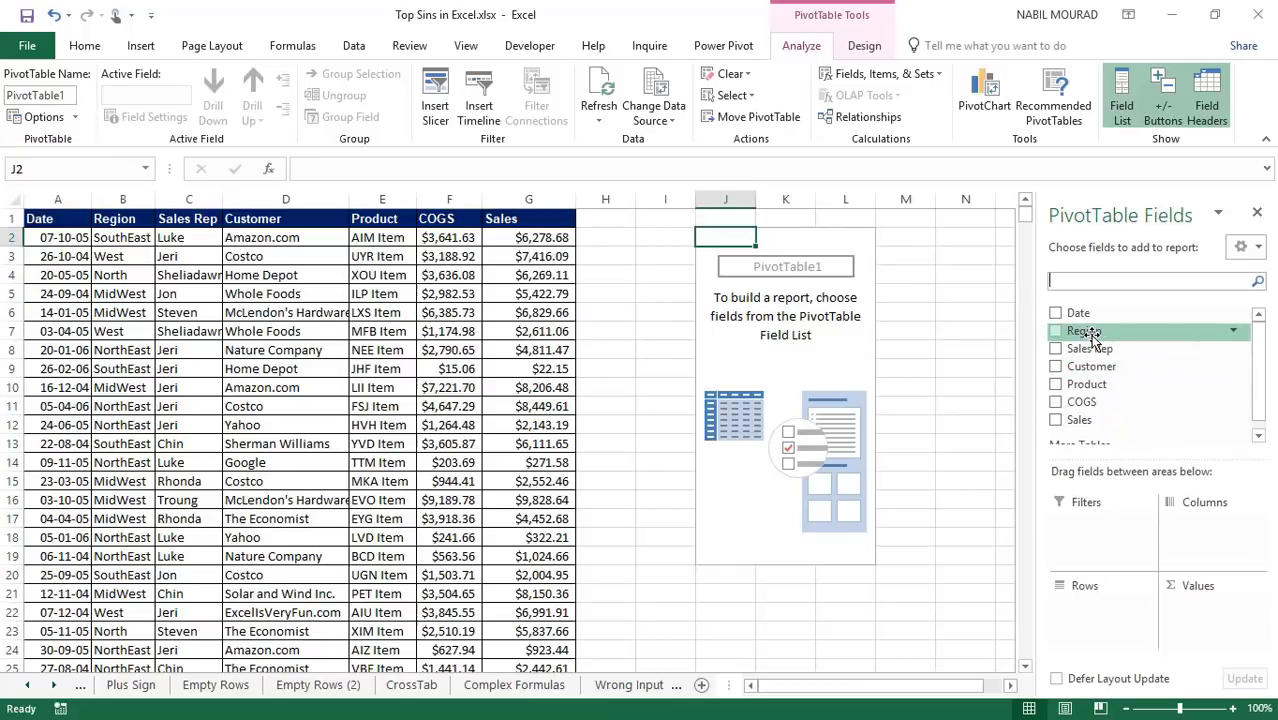
Lay out the PivotTable with Region and Sales Rep as rows and Sales summed as values.
left_click_drag(1088, 340, 1094, 620)
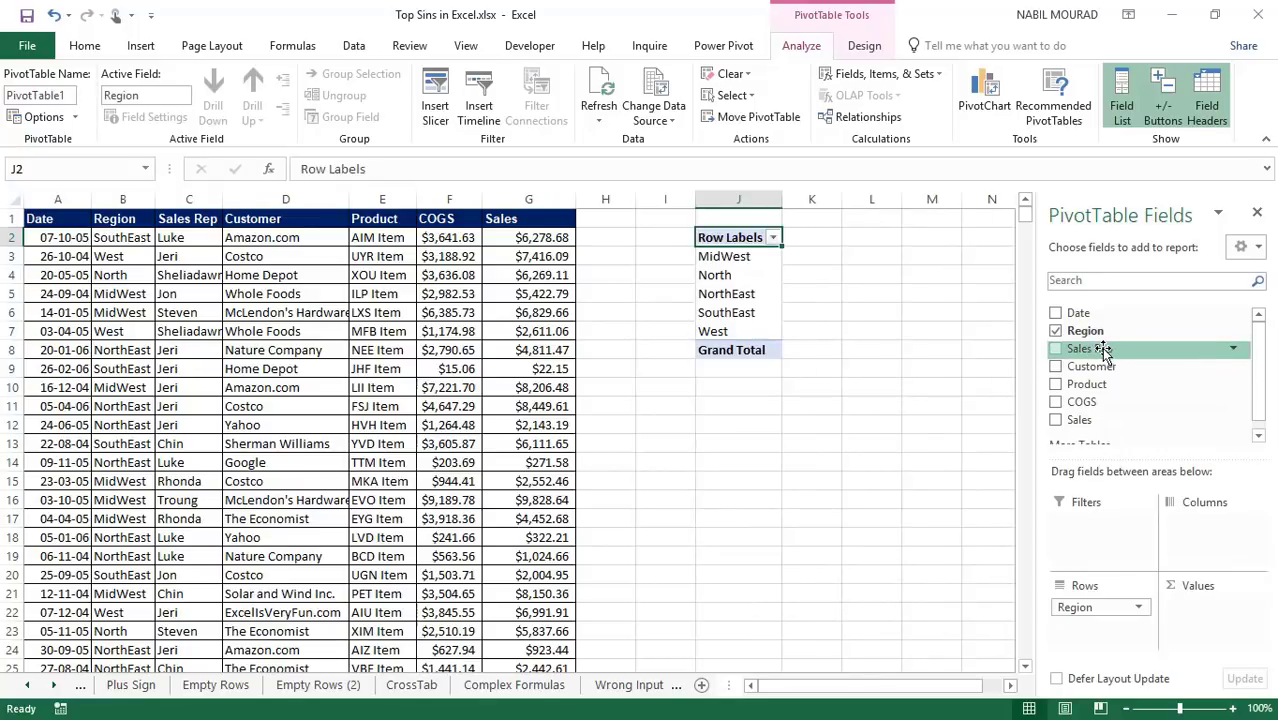
left_click_drag(1102, 348, 1120, 650)
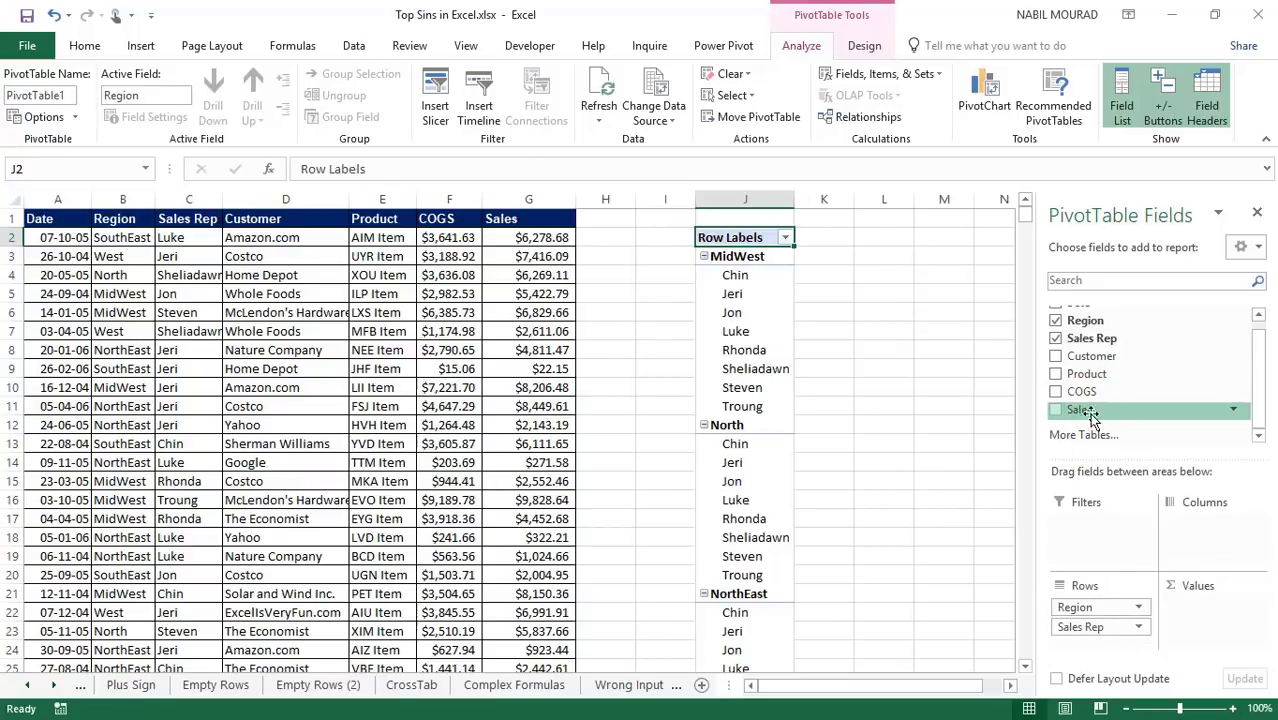
left_click_drag(1092, 418, 1200, 612)
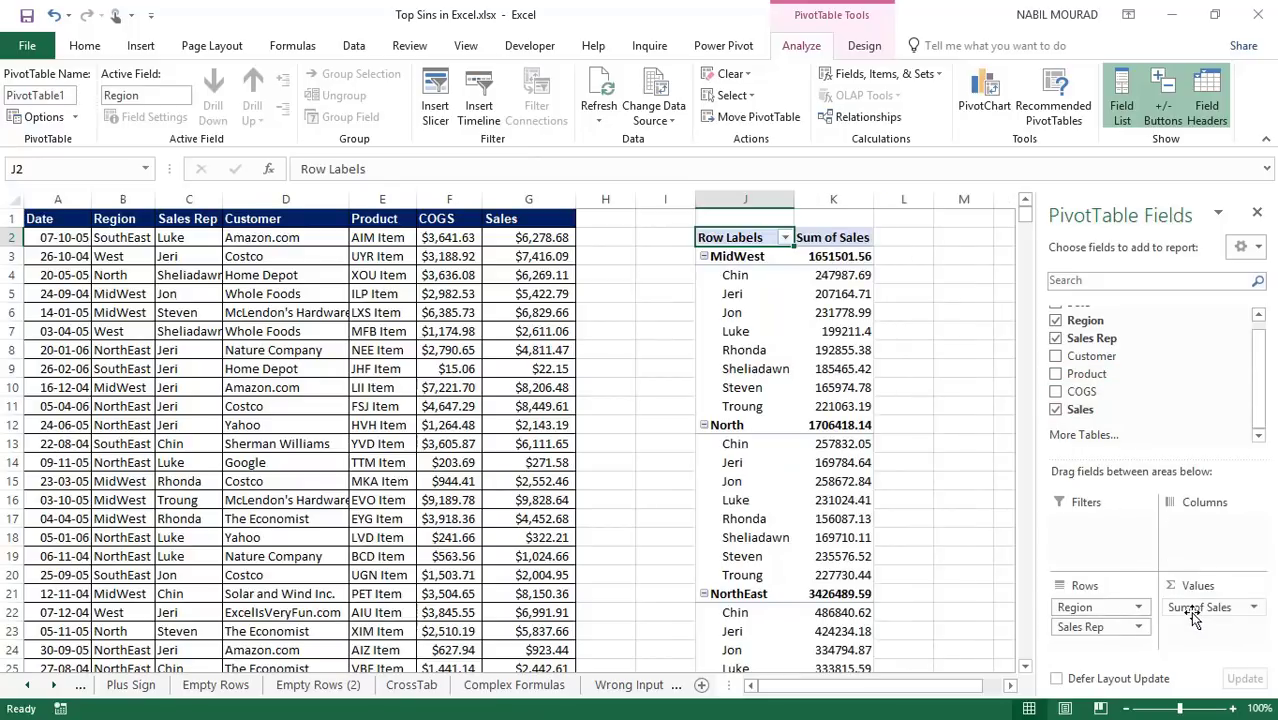
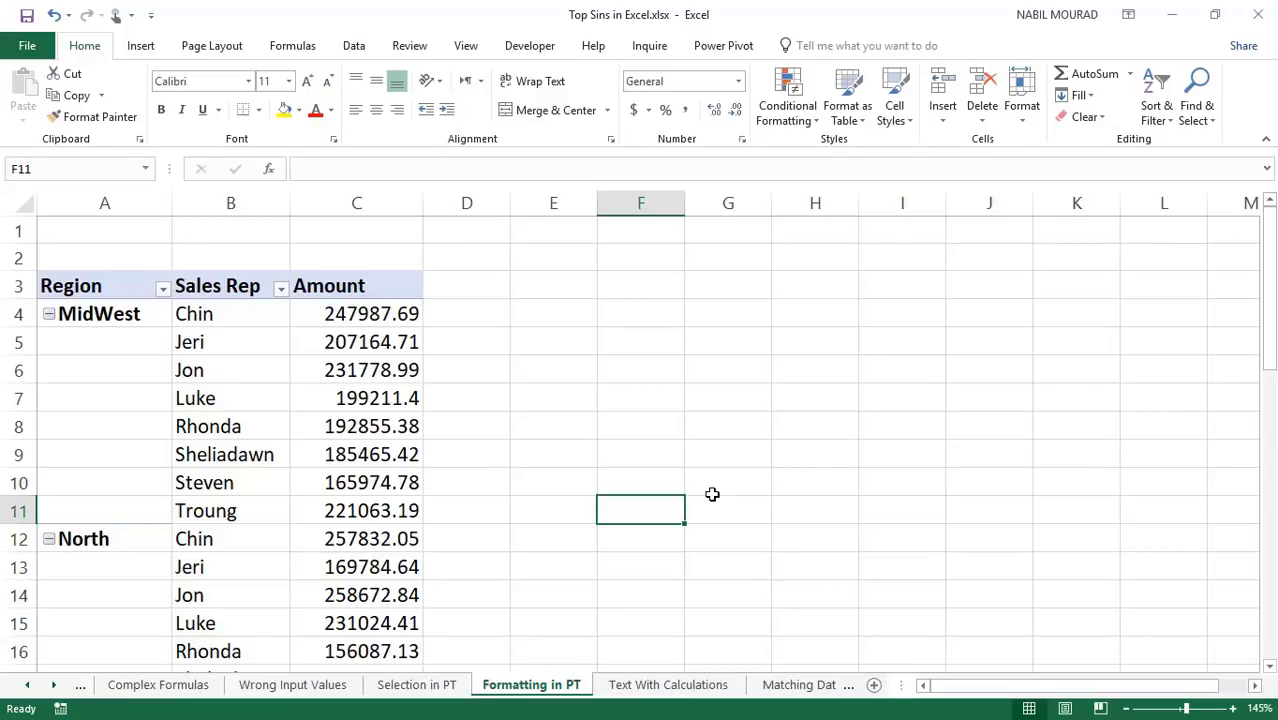
Try the dollar Accounting format on the single amount in C6 of the Formatting in PT sheet, and undo it.
left_click(366, 368)
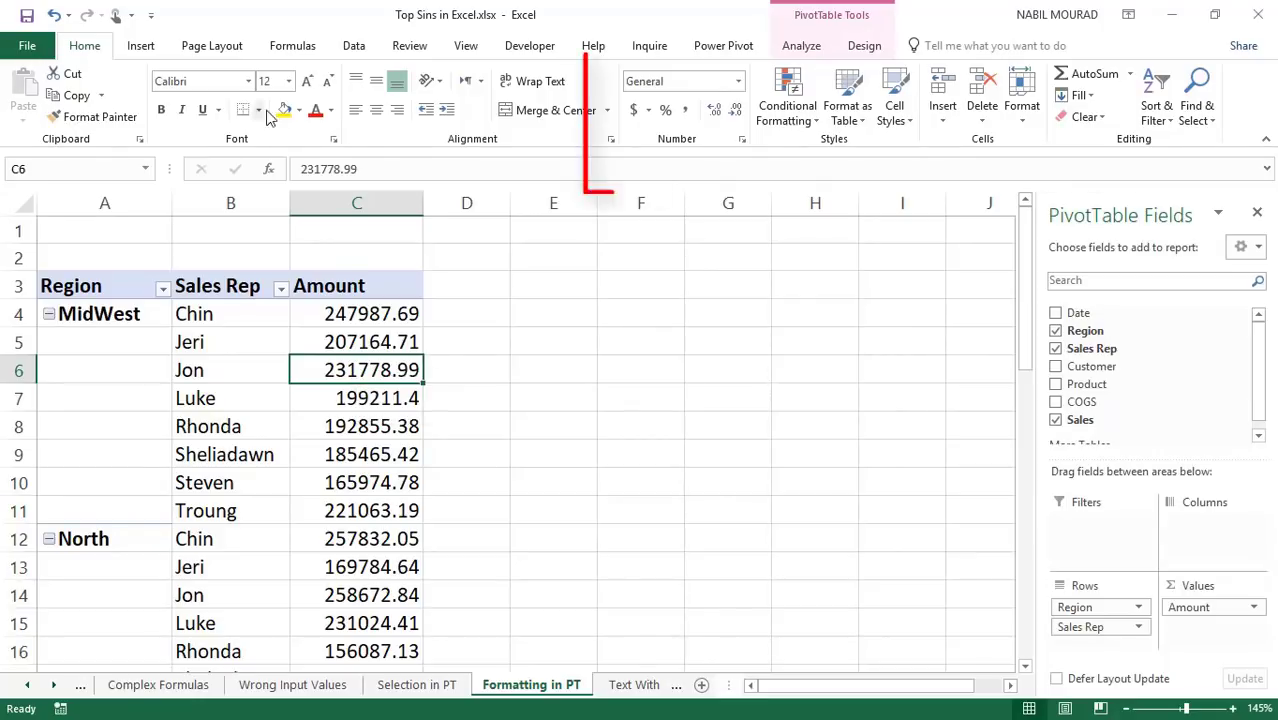
left_click(635, 111)
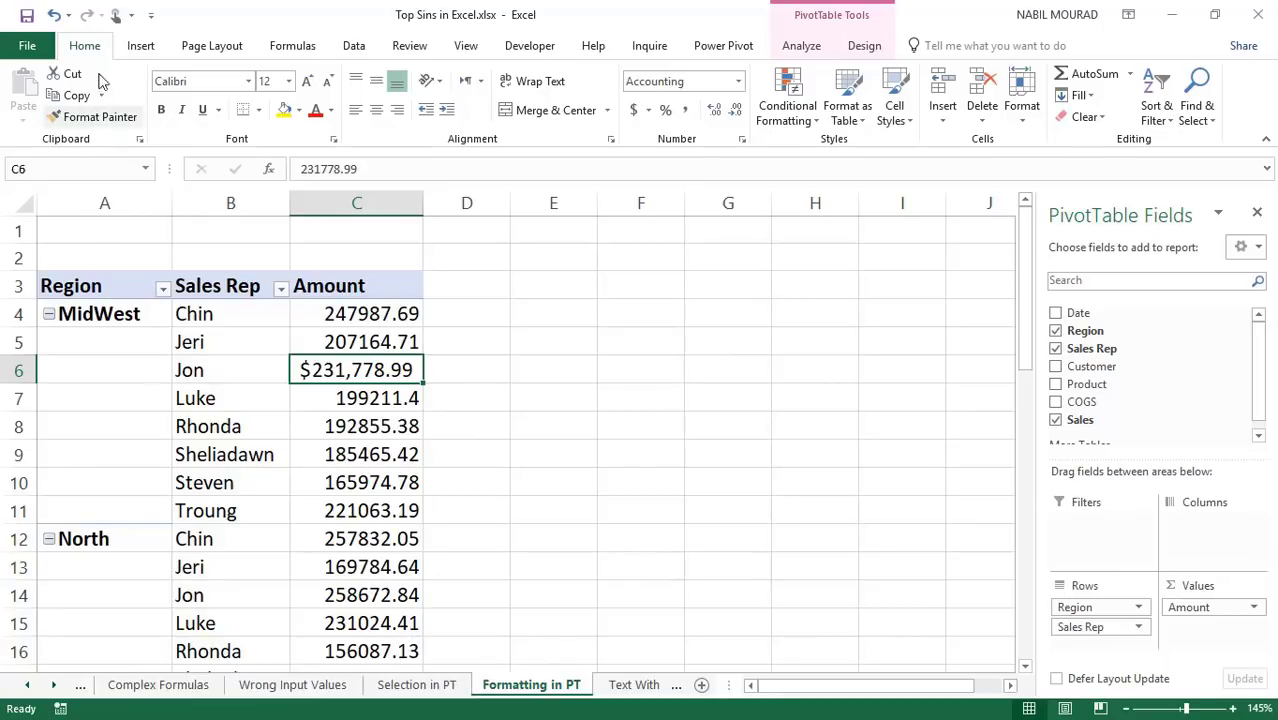
left_click(53, 16)
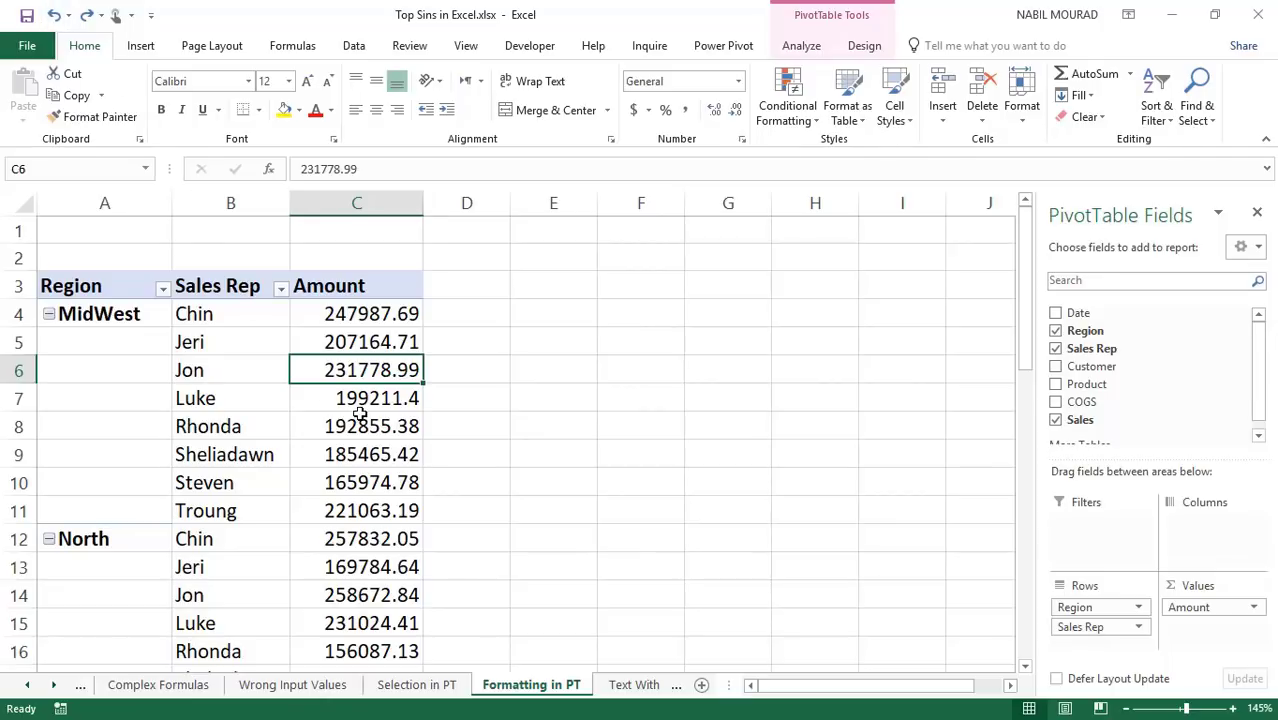
Set the number format of the whole PivotTable Amount field to Currency with 2 decimal places and the $ symbol.
left_click(376, 454)
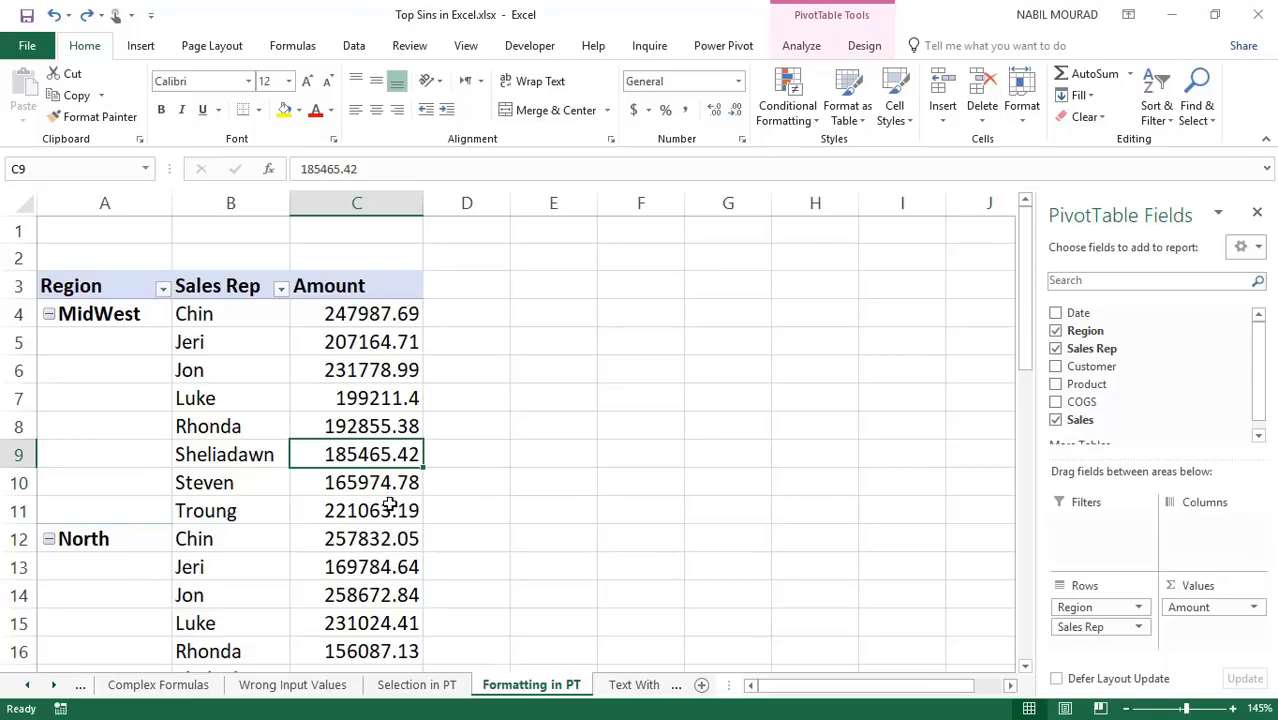
right_click(370, 454)
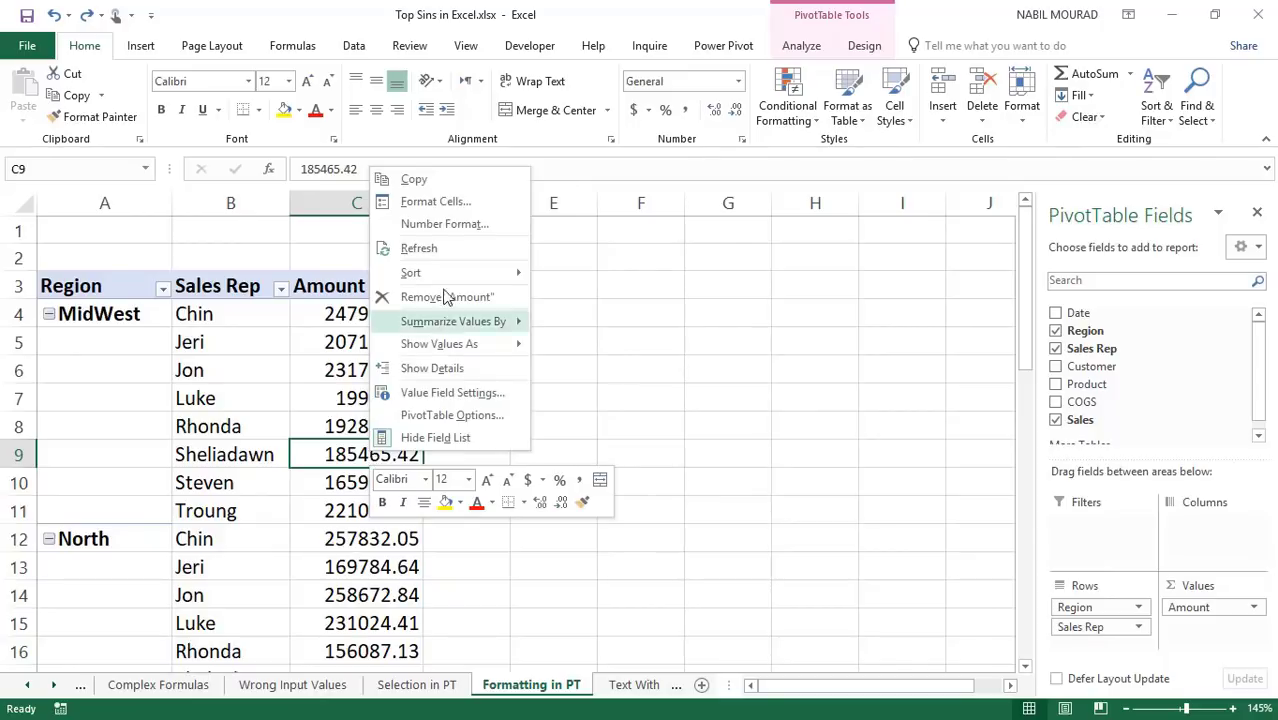
left_click(473, 226)
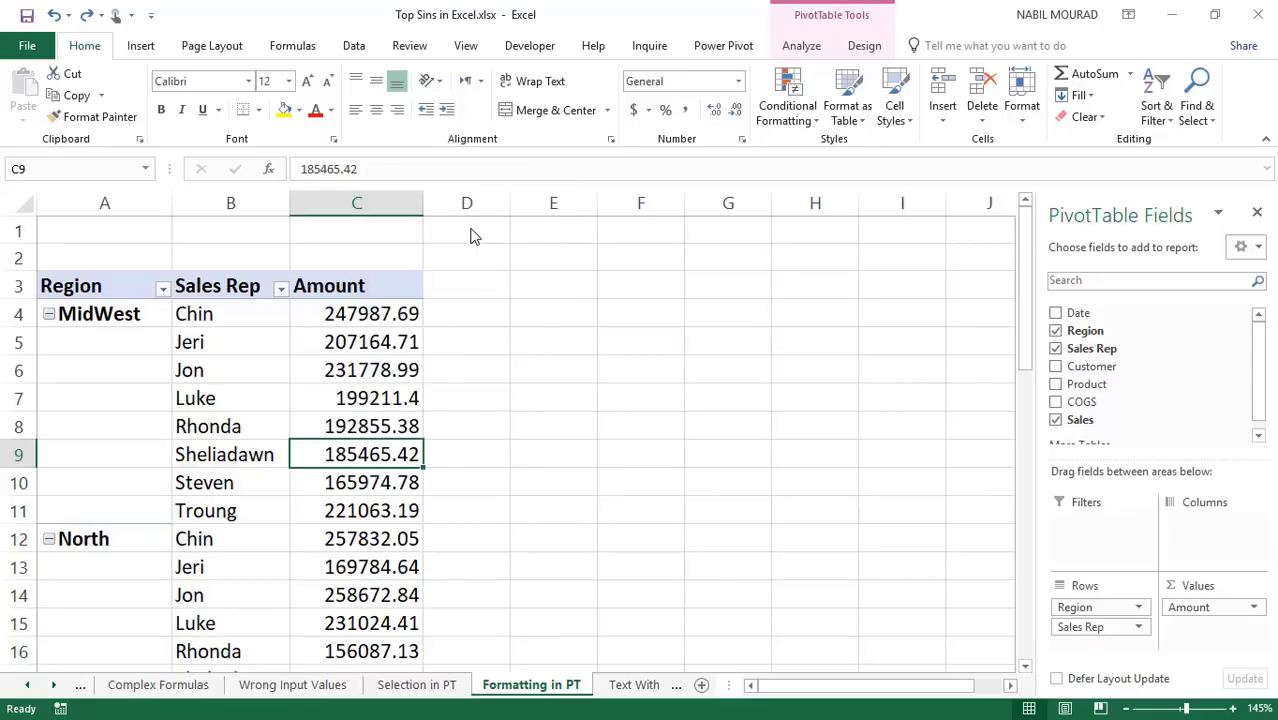
left_click_drag(490, 14, 641, 134)
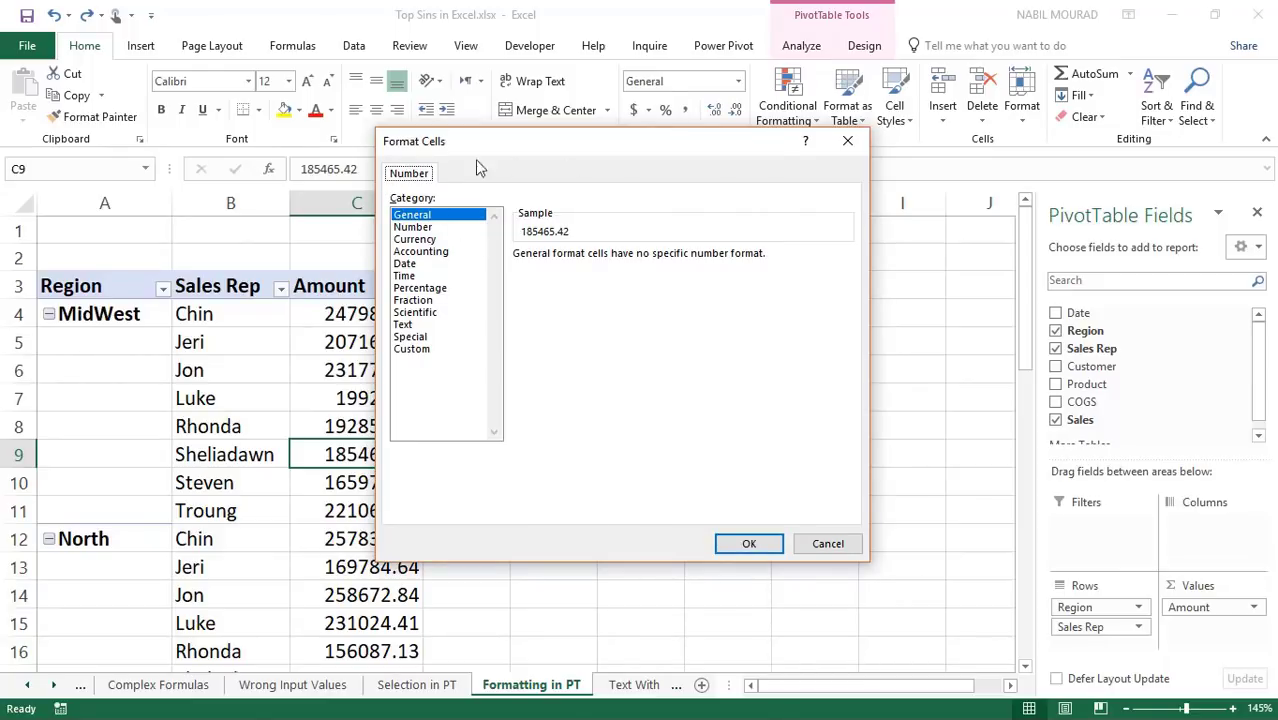
left_click(416, 240)
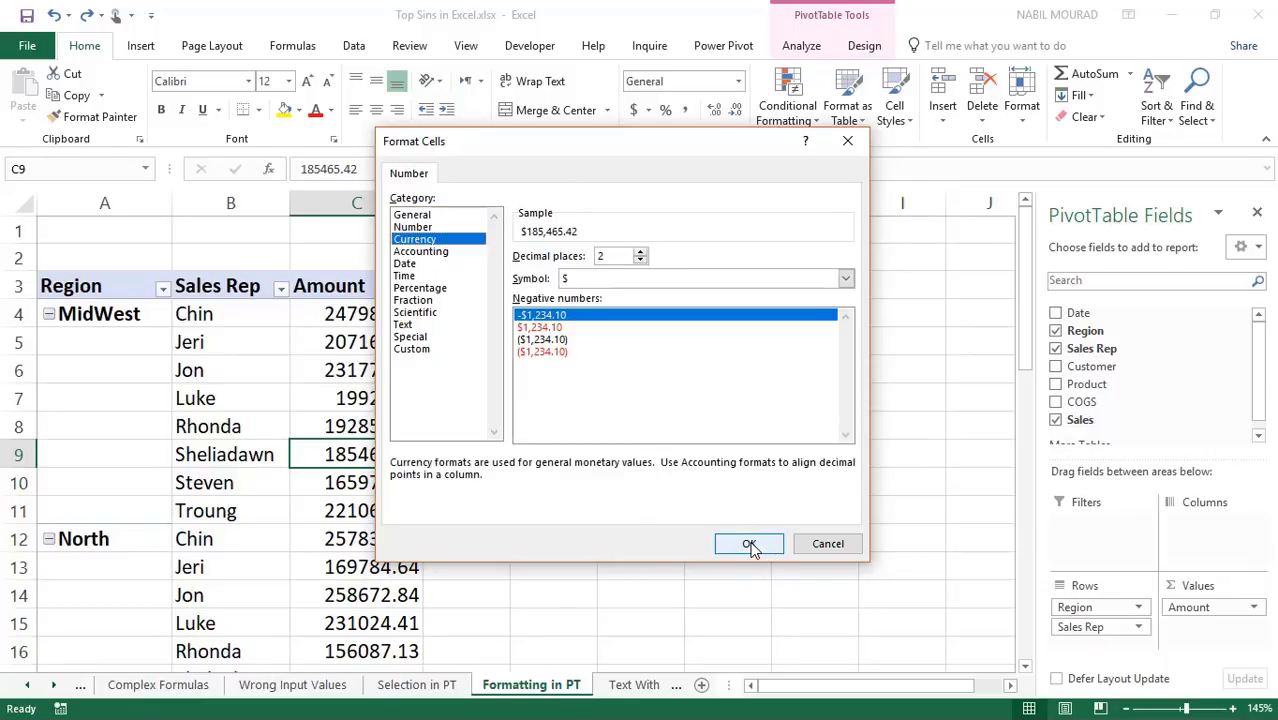
left_click_drag(611, 142, 793, 141)
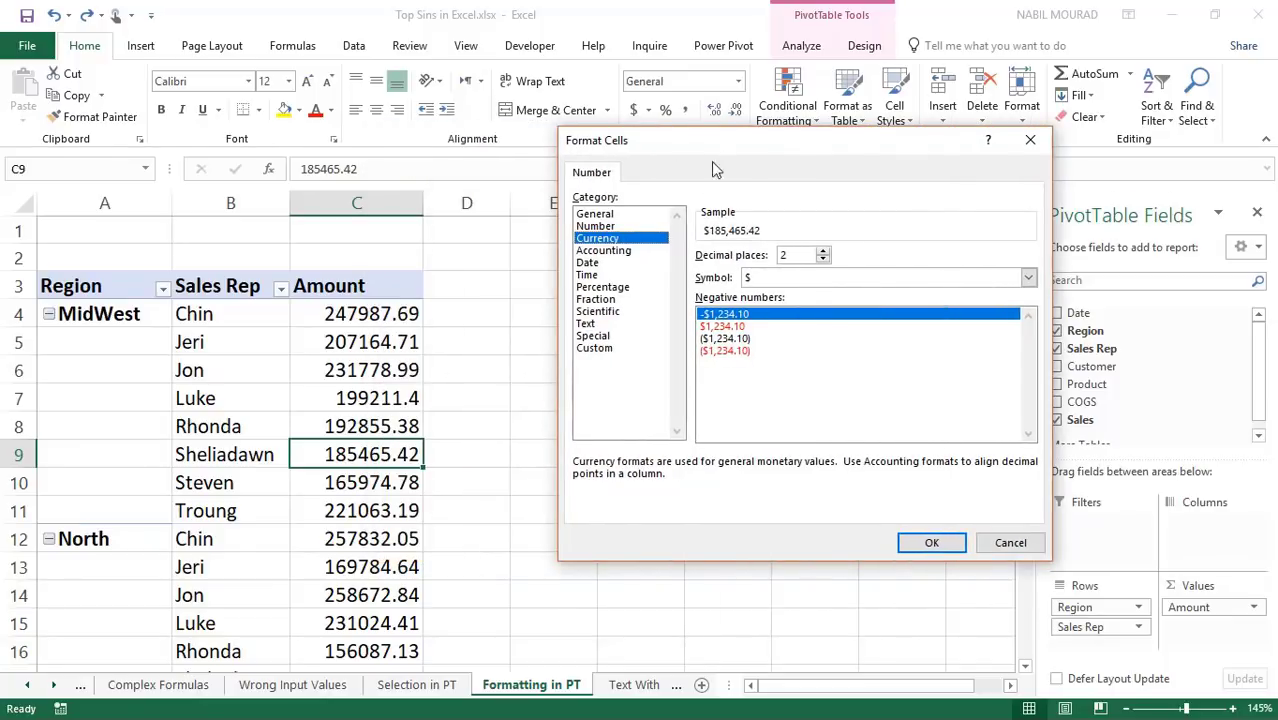
left_click(931, 543)
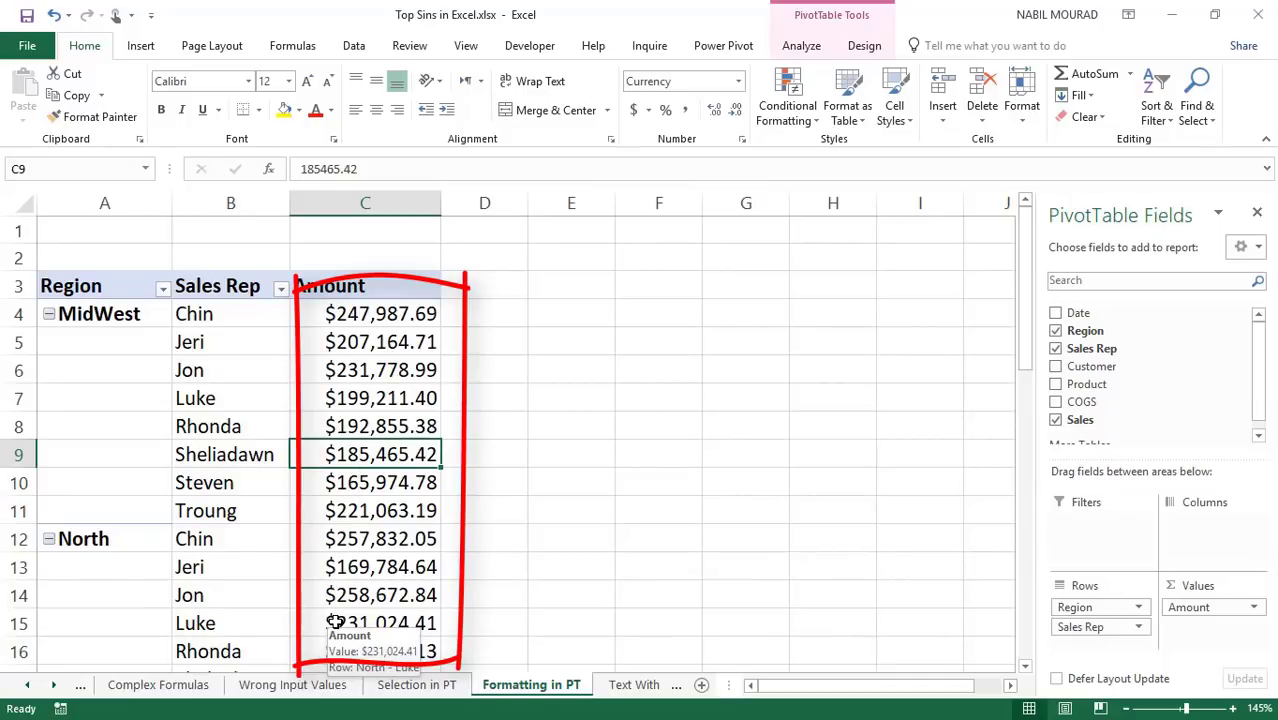
Open the Text With Calculations sheet and compare the contents of cell D1 with the business-days entry in B1.
left_click(632, 686)
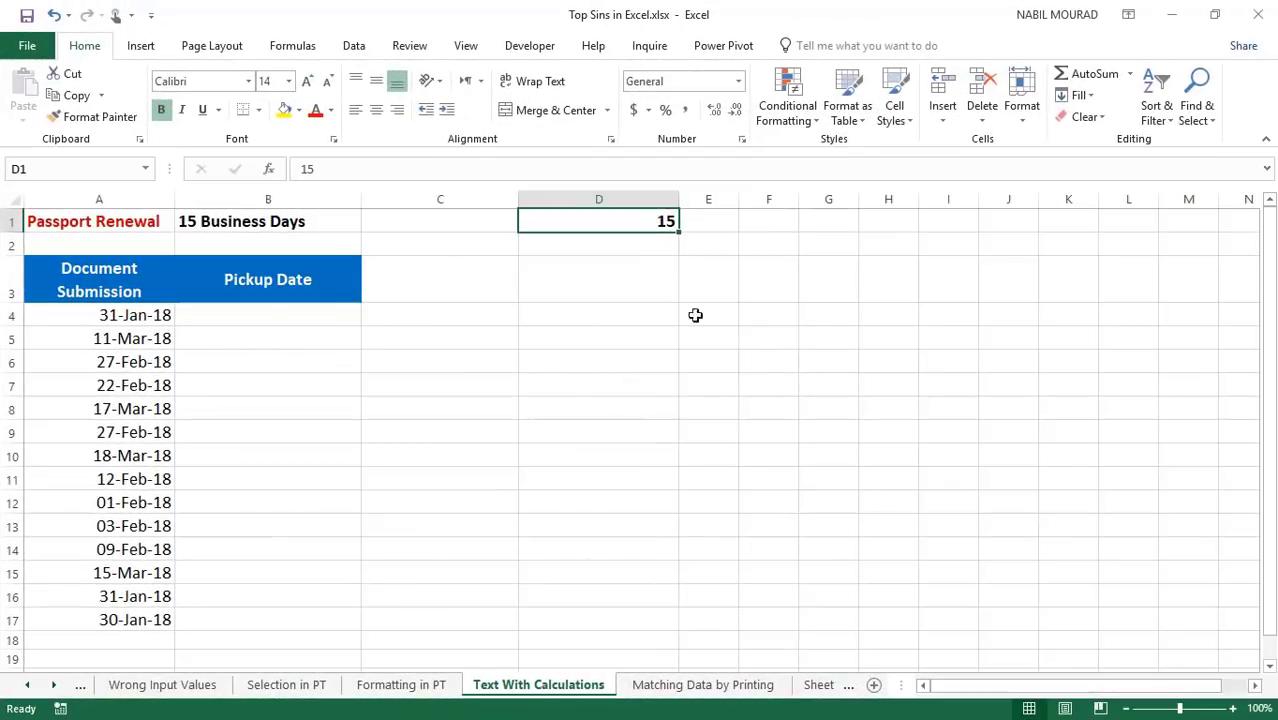
left_click(694, 314)
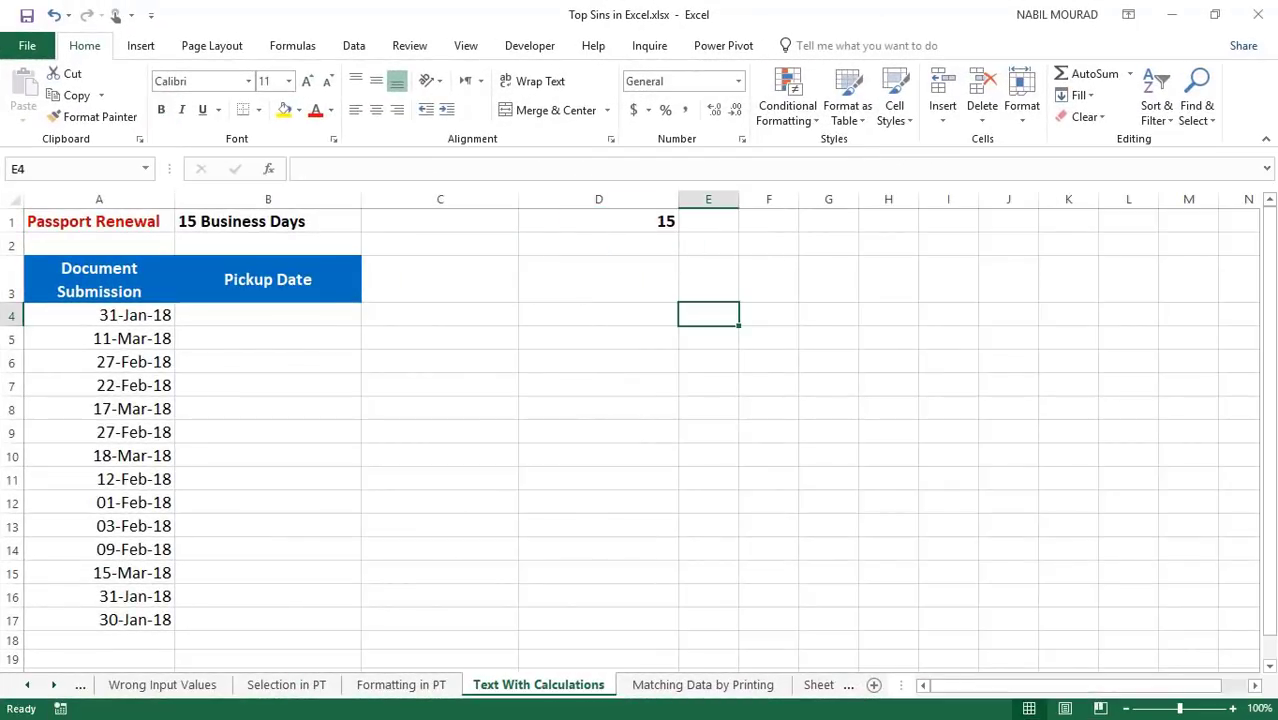
left_click(1164, 643)
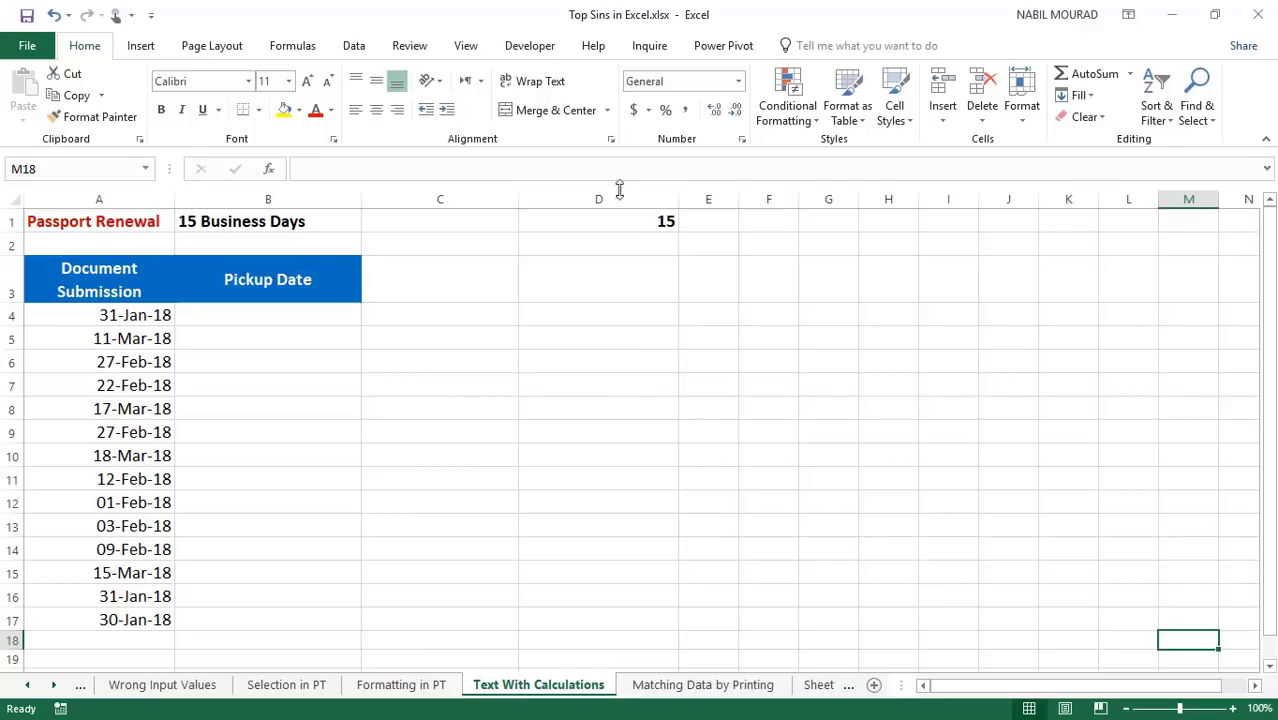
left_click(633, 226)
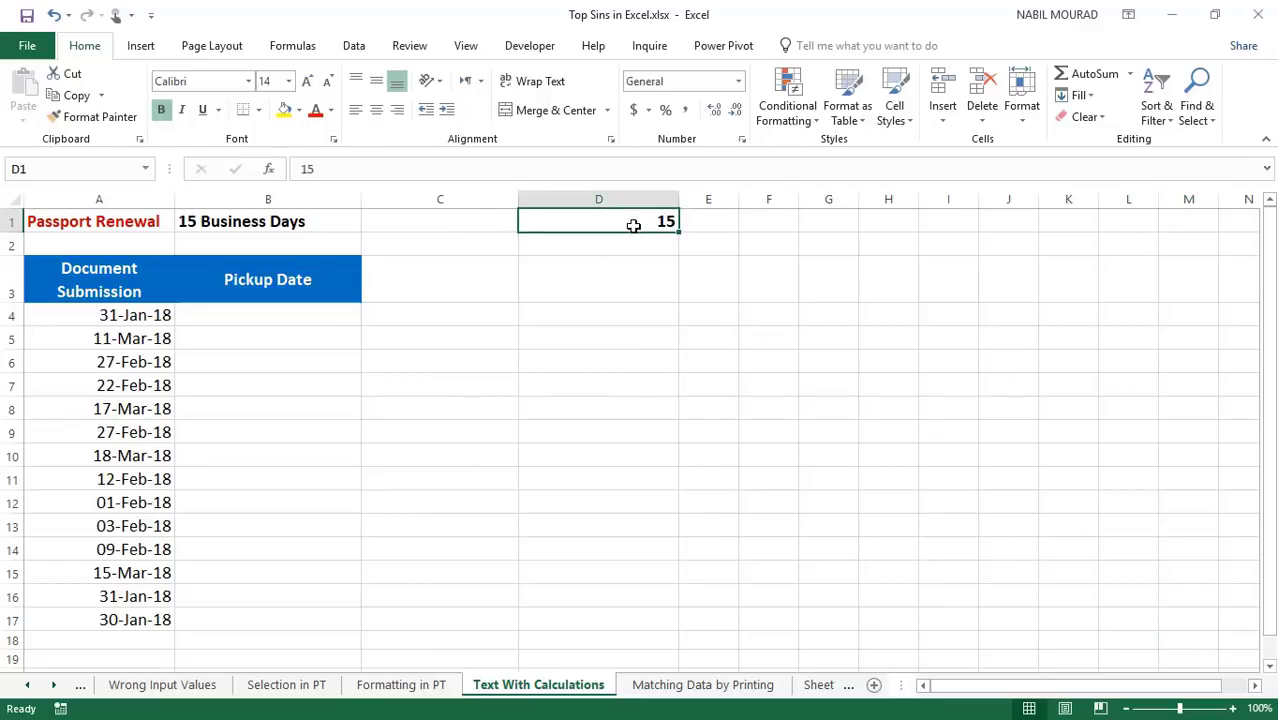
left_click(231, 221)
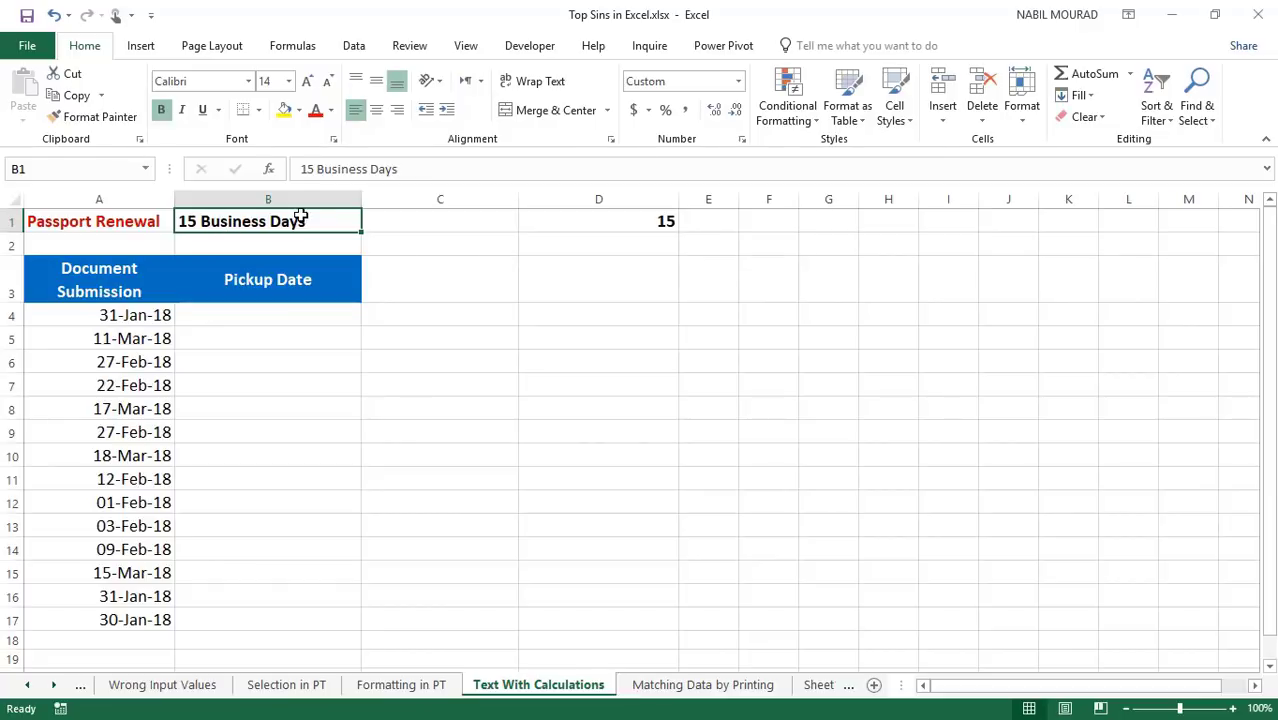
Try to calculate the first pickup date in B4 with the formula =WORKDAY(A4,B1).
left_click(273, 320)
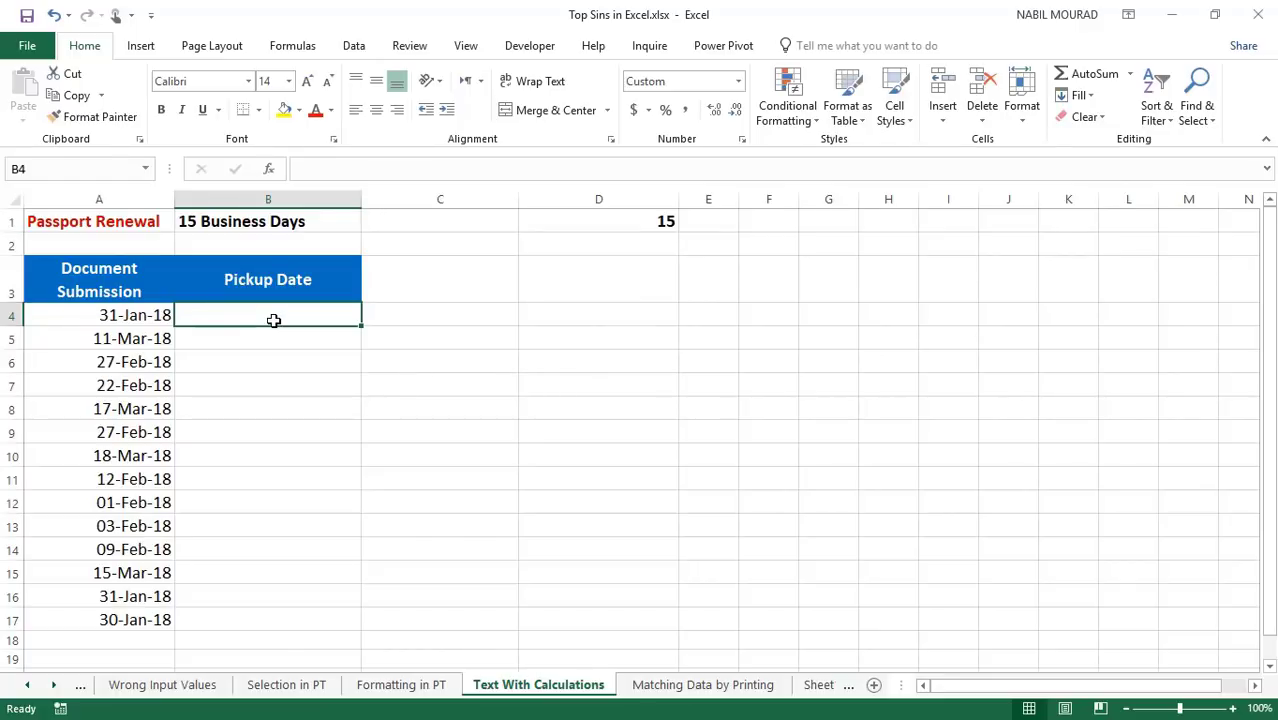
type("=")
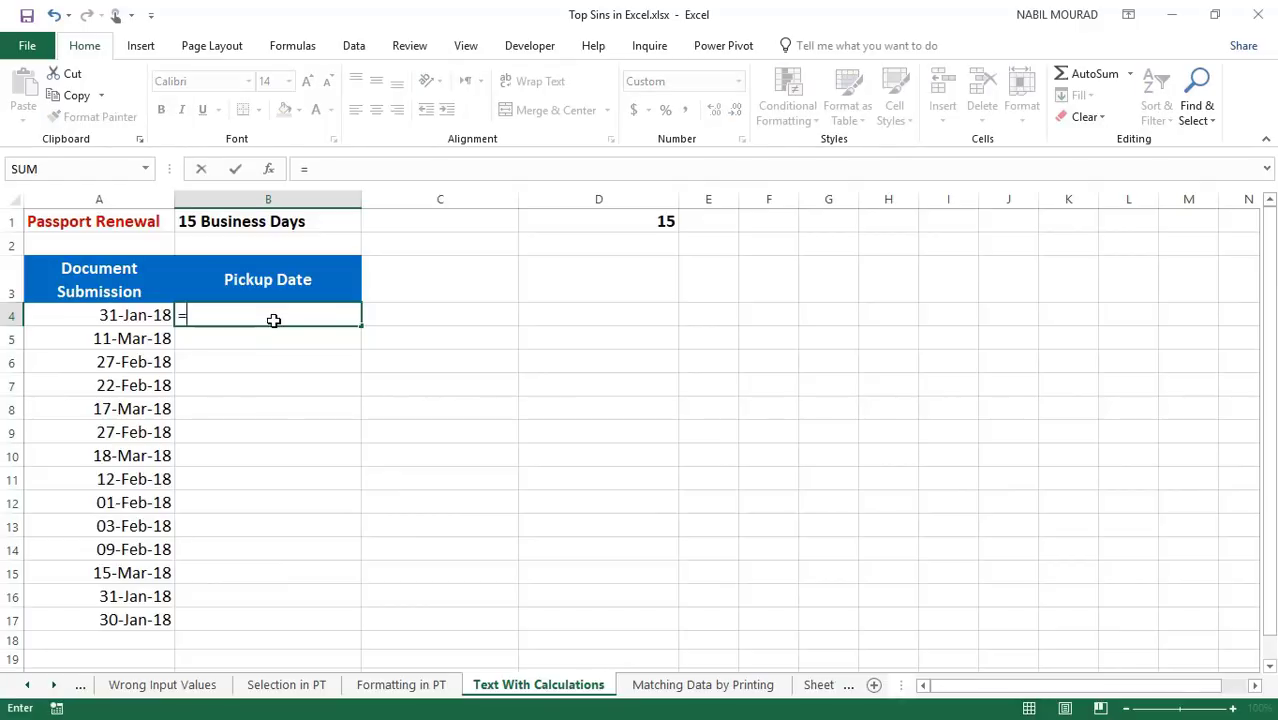
type("work")
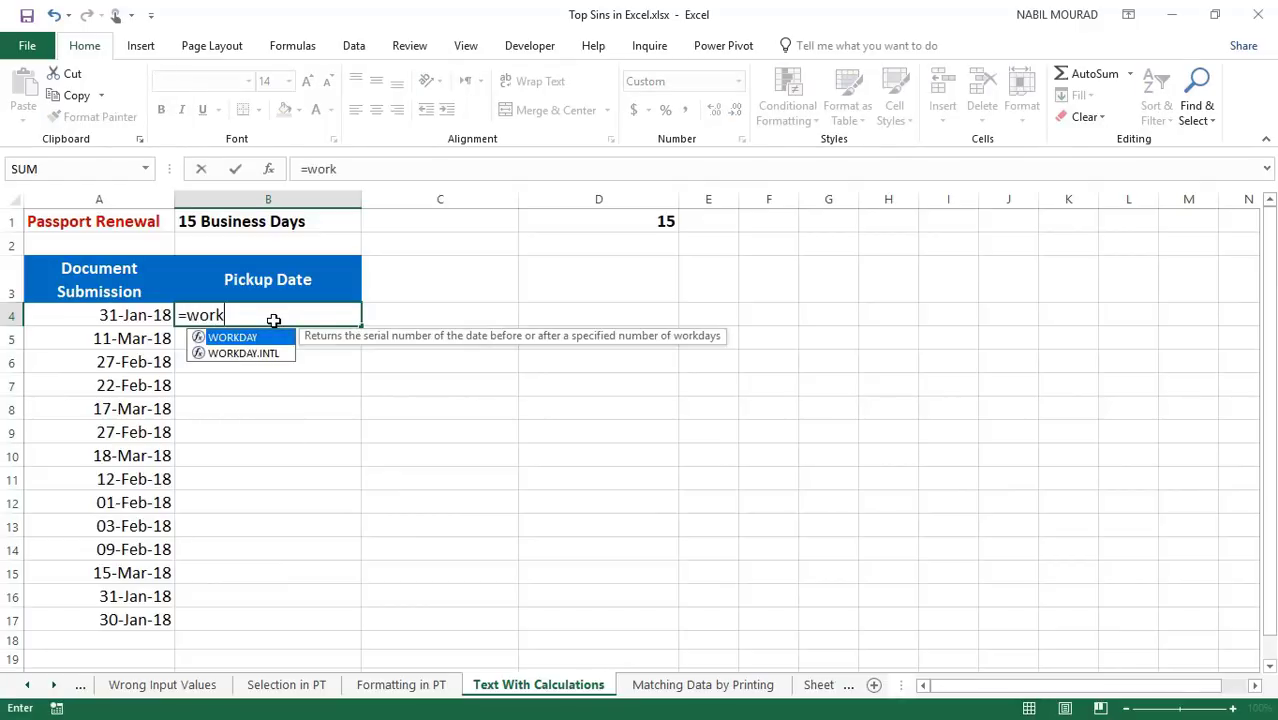
key("Tab")
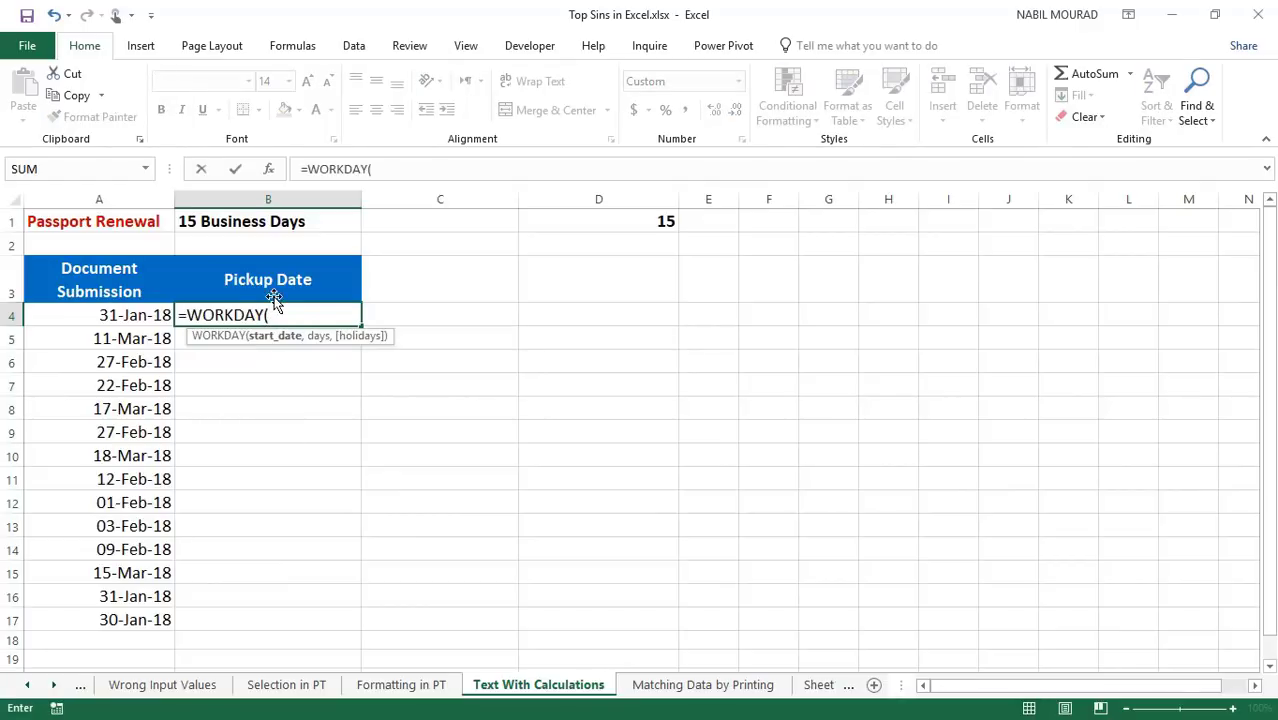
left_click(120, 318)
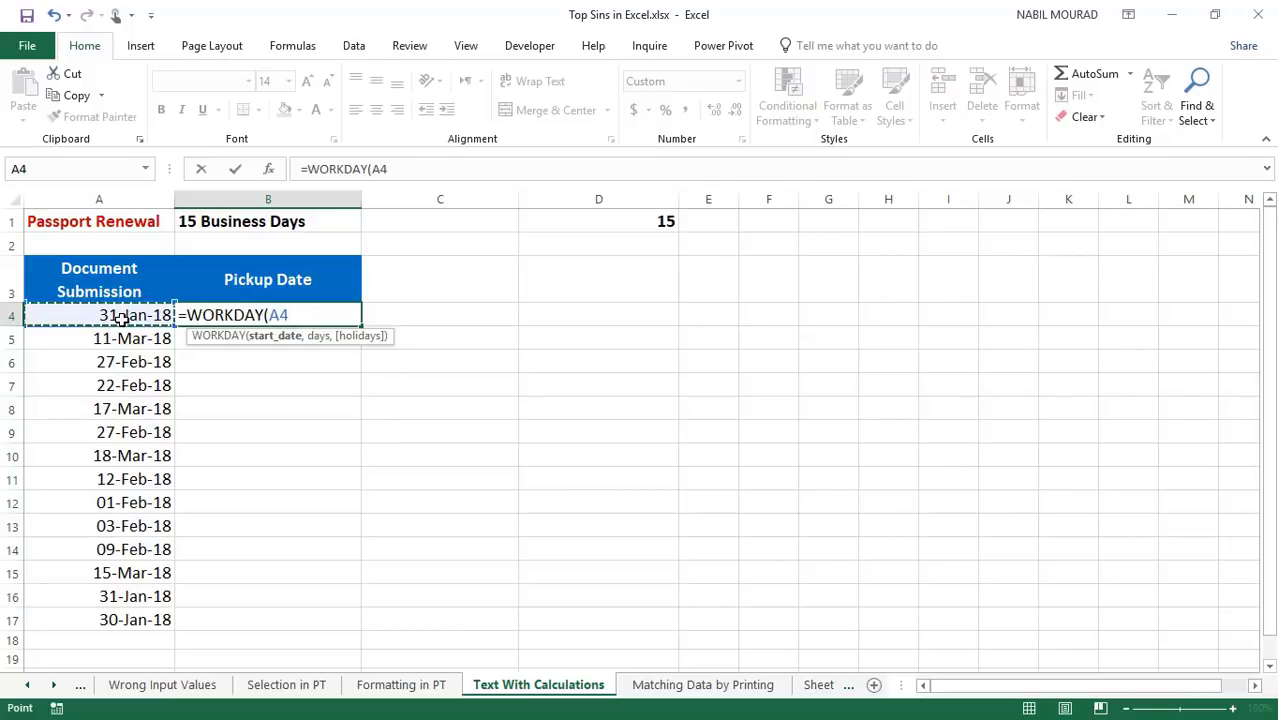
type(",")
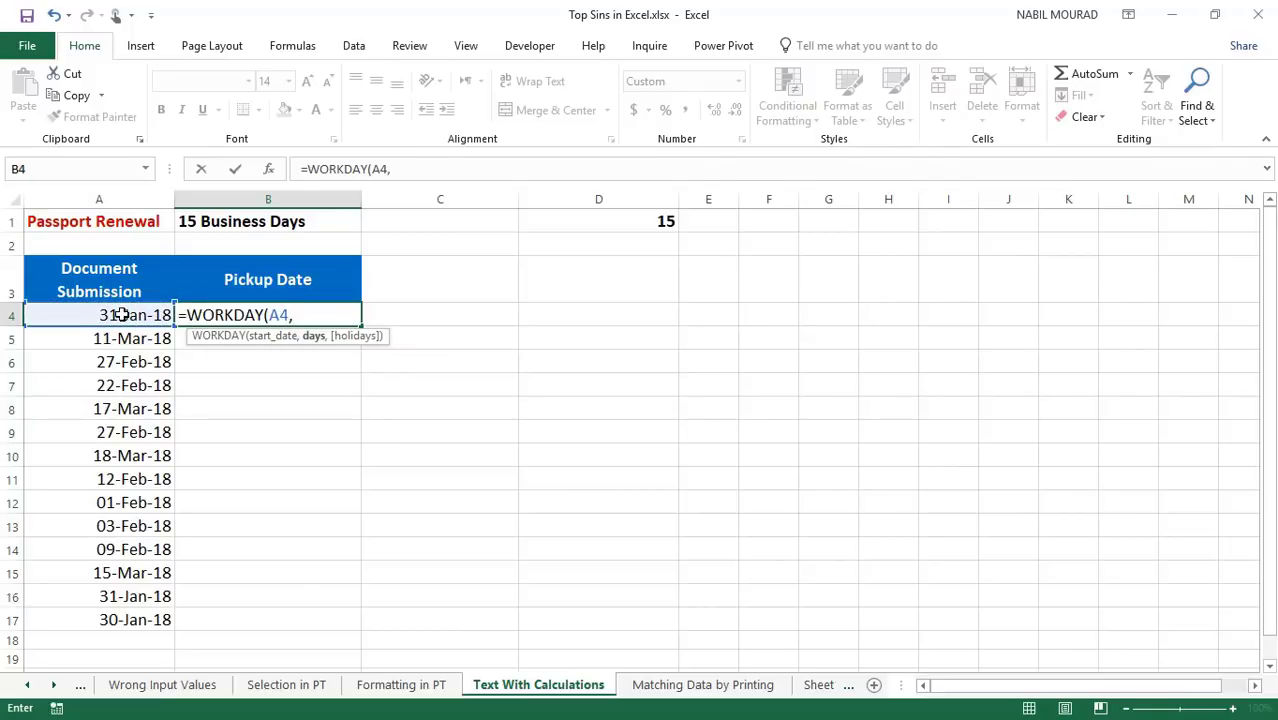
left_click(262, 221)
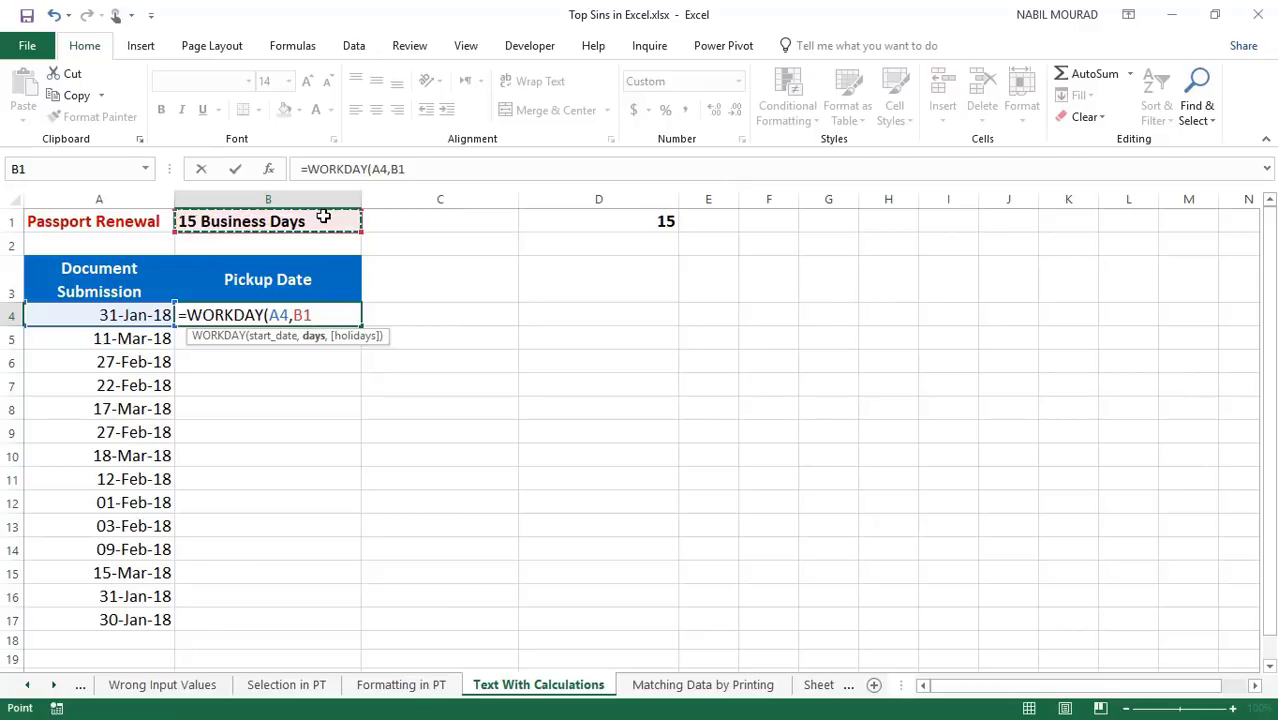
type(")")
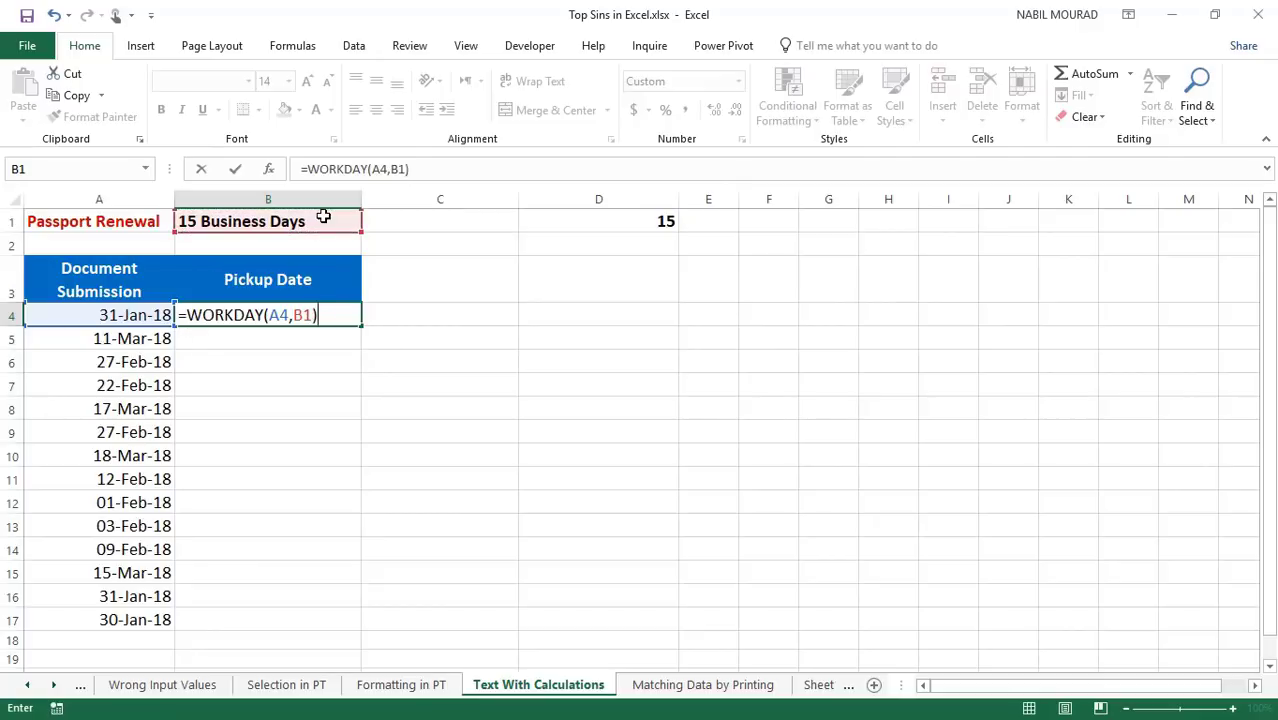
key("ctrl+Return")
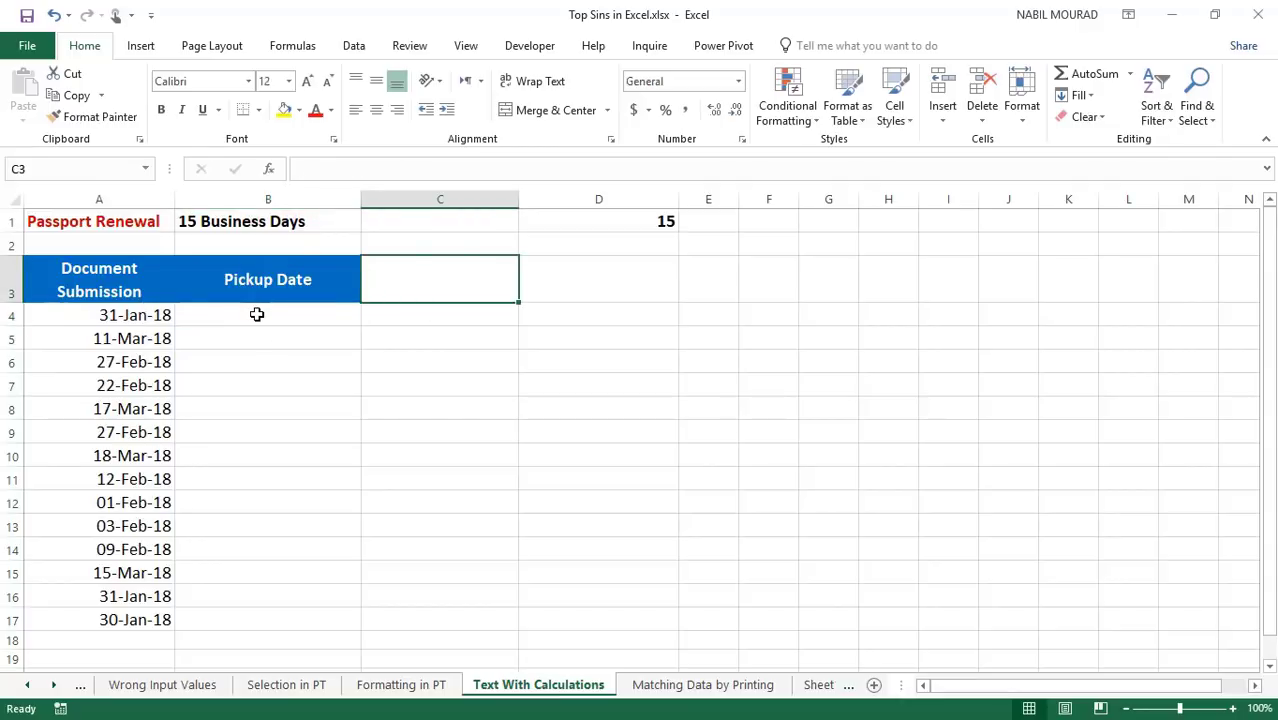
left_click(257, 314)
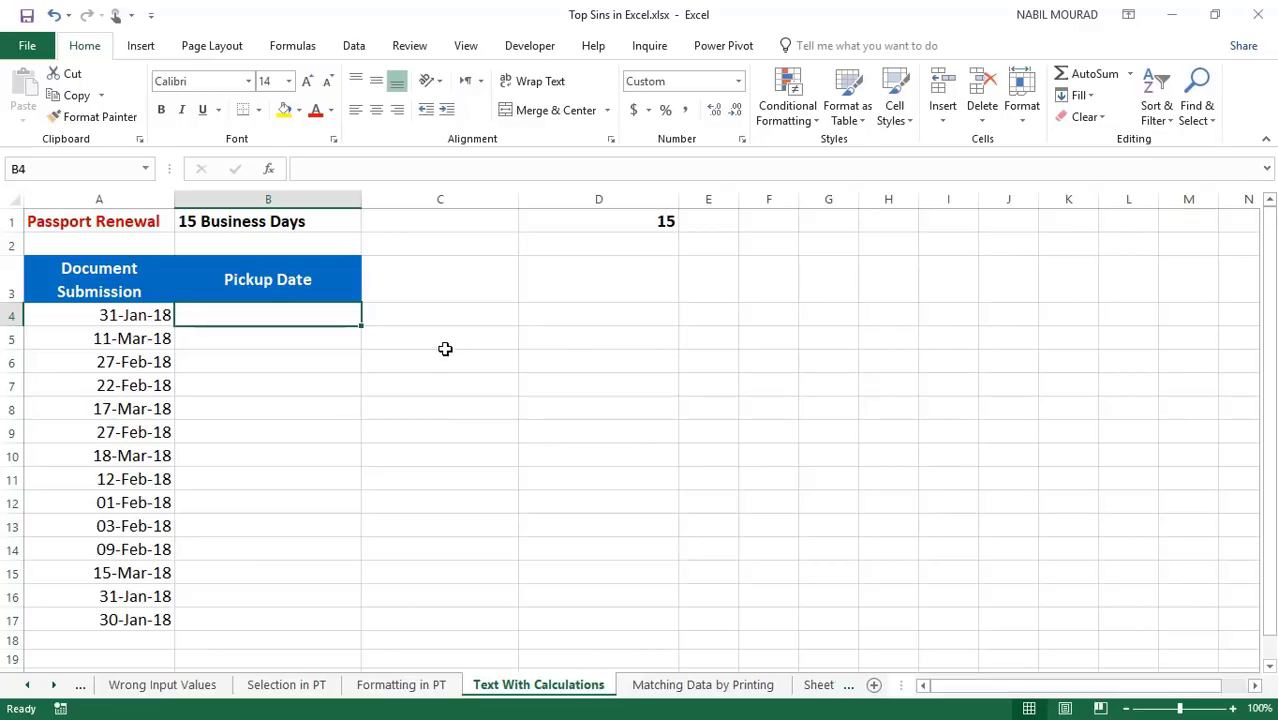
Apply the custom number format 00 "Business Days" to cell B2 of the Text With Calculations sheet.
left_click(277, 245)
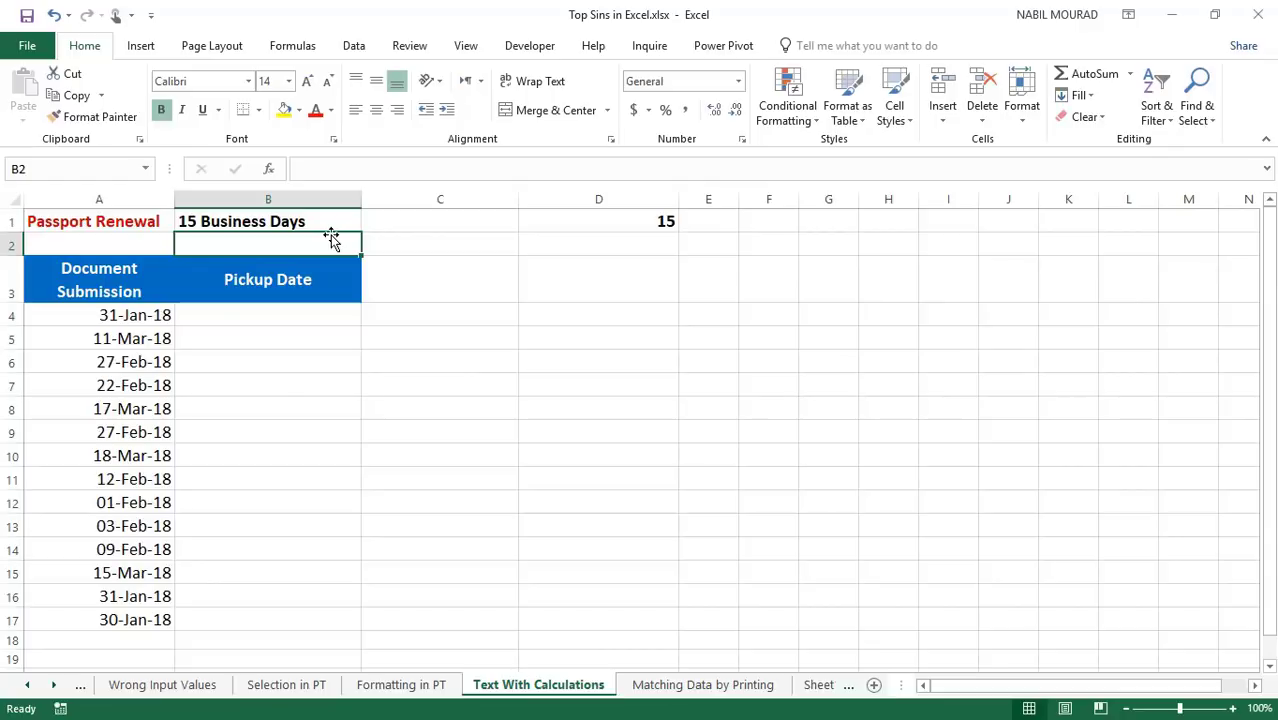
key("ctrl+1")
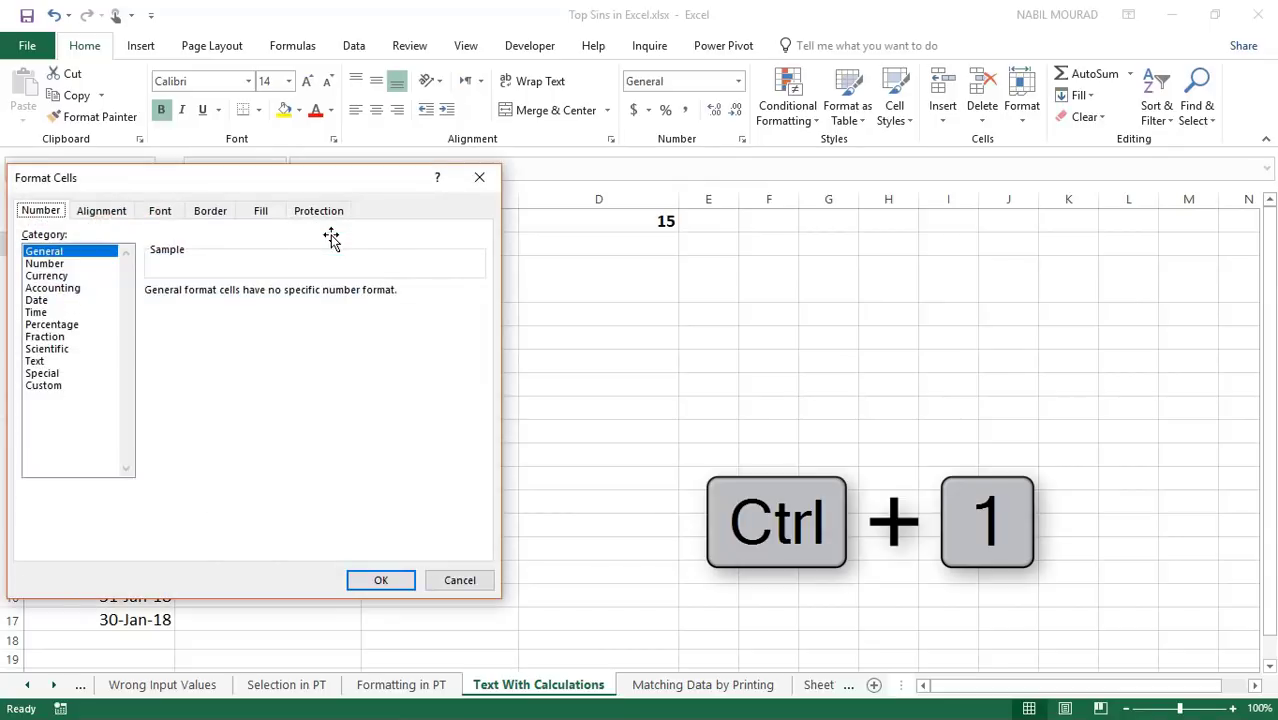
left_click_drag(281, 181, 560, 169)
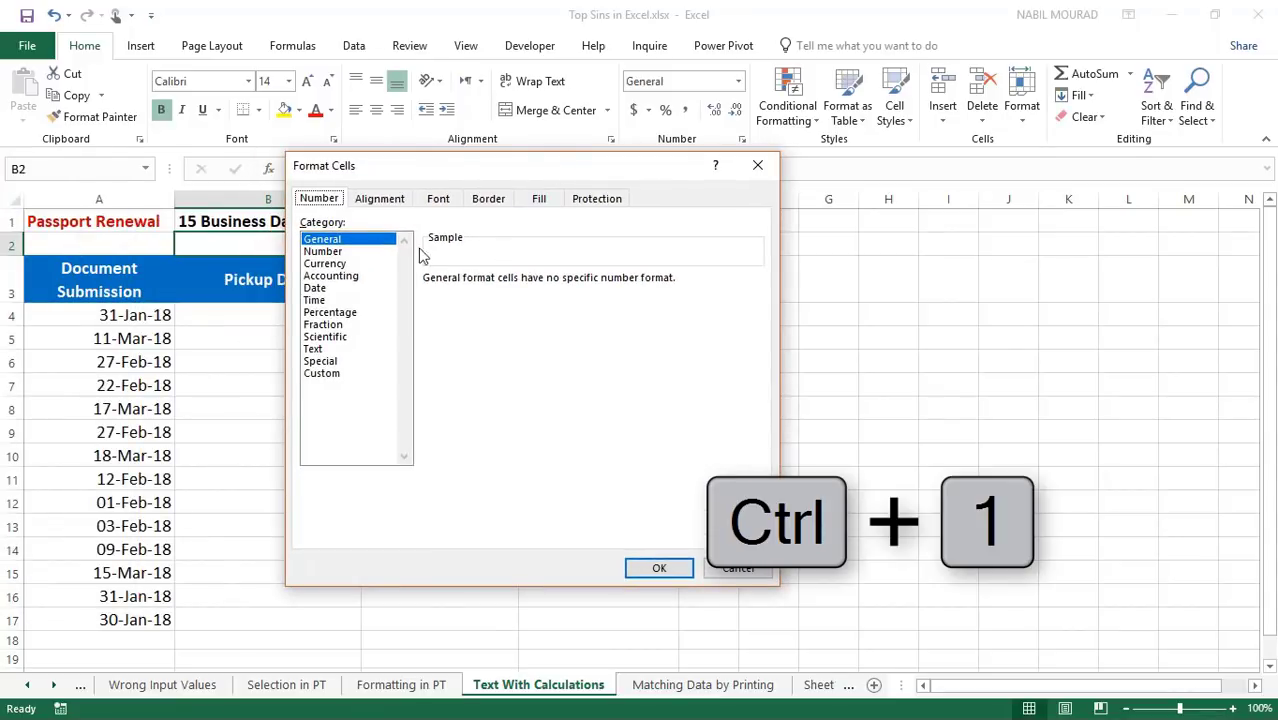
left_click(322, 374)
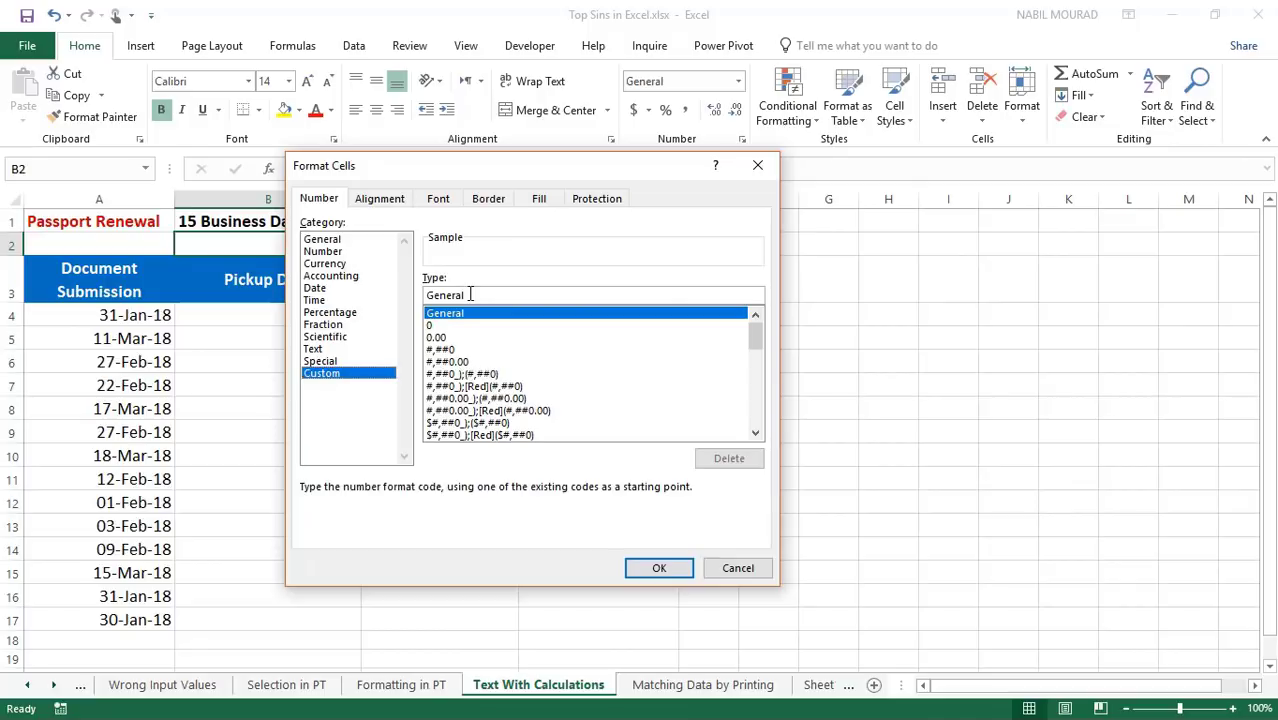
left_click_drag(480, 294, 416, 291)
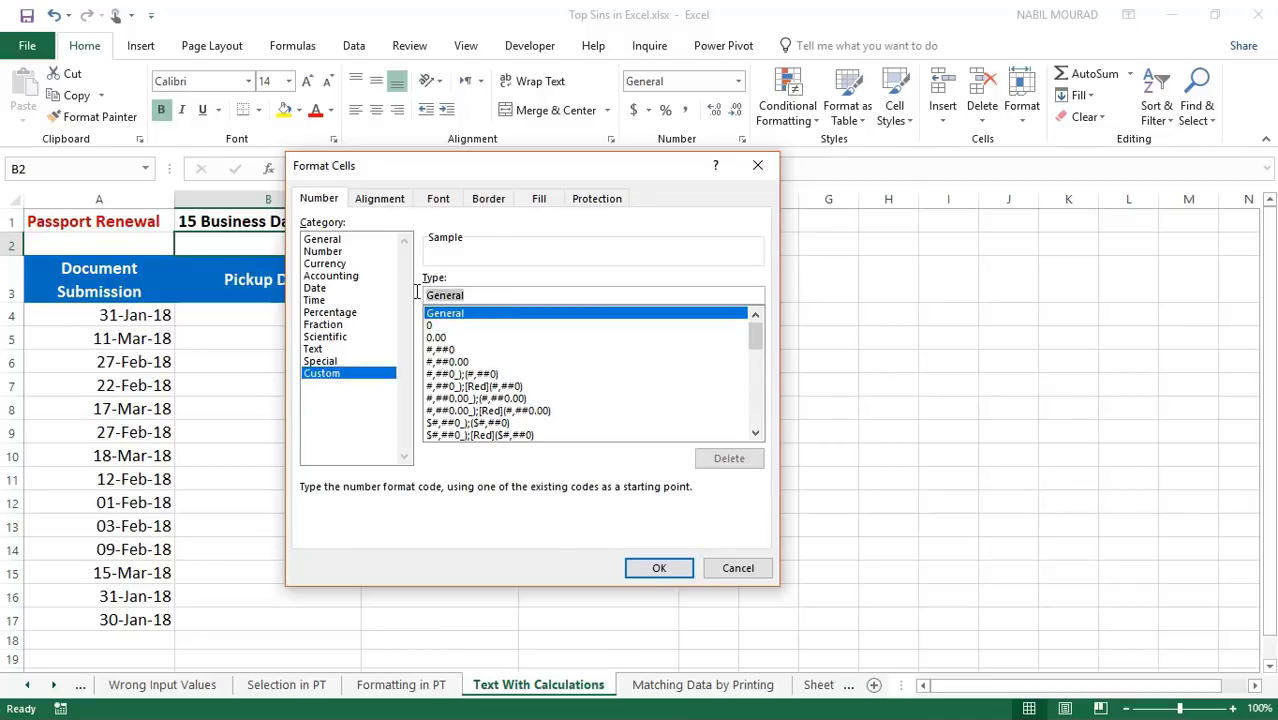
key("BackSpace")
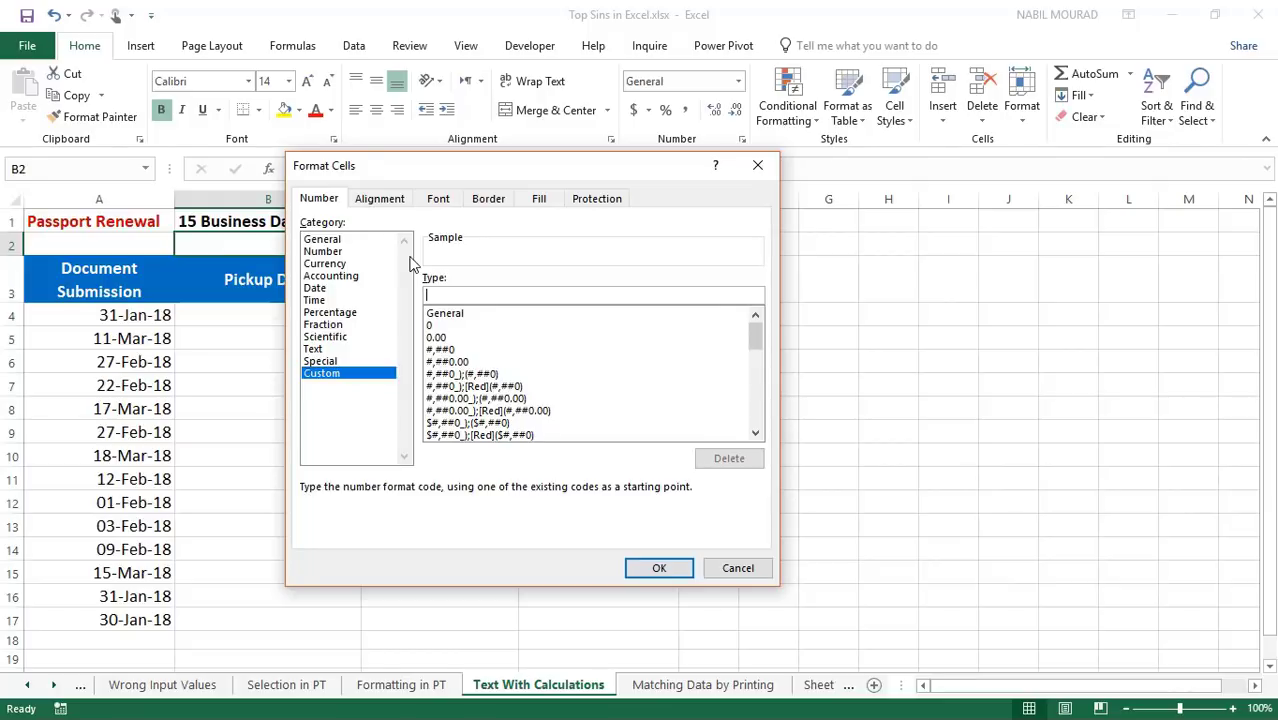
type("00")
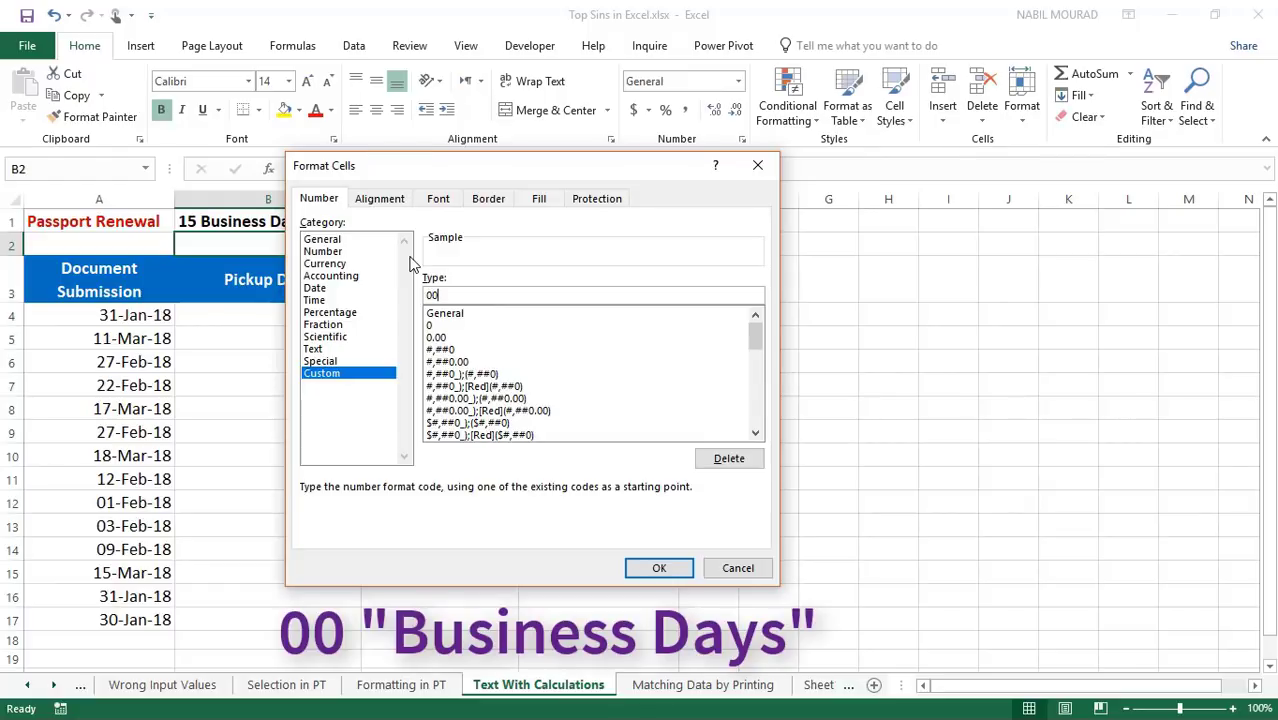
type(" \"")
type("Business Days\"")
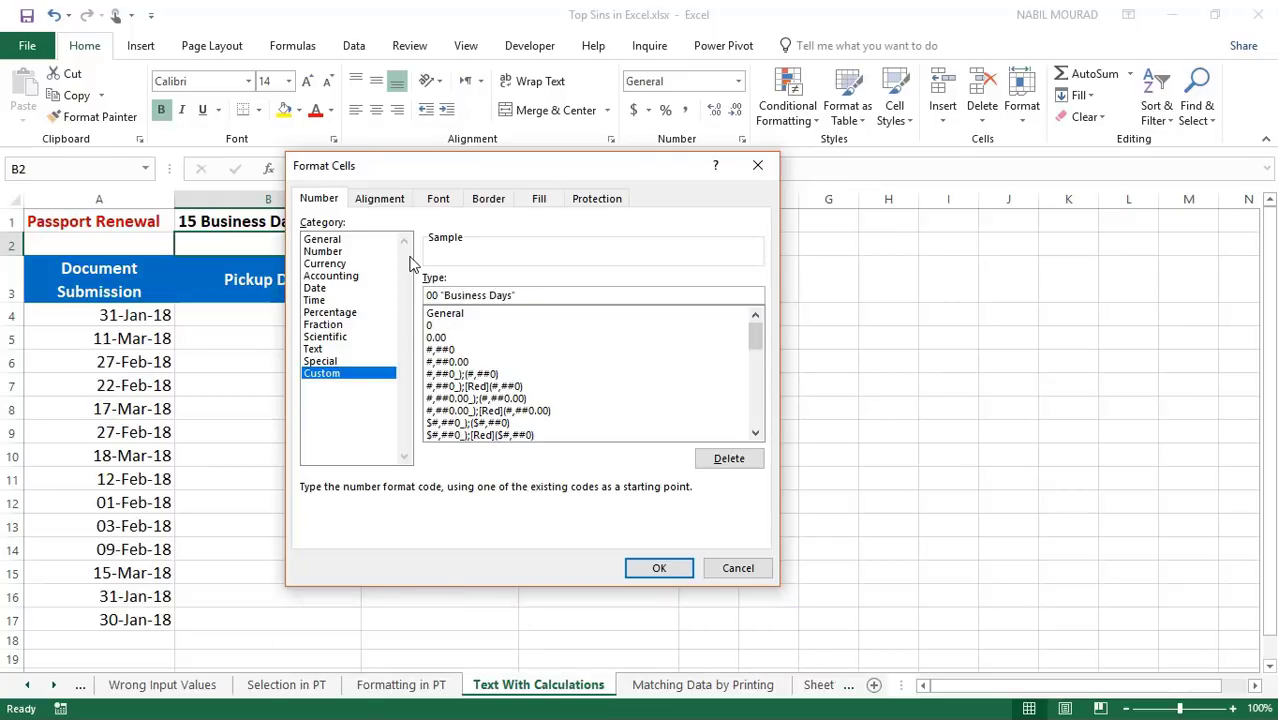
left_click(655, 569)
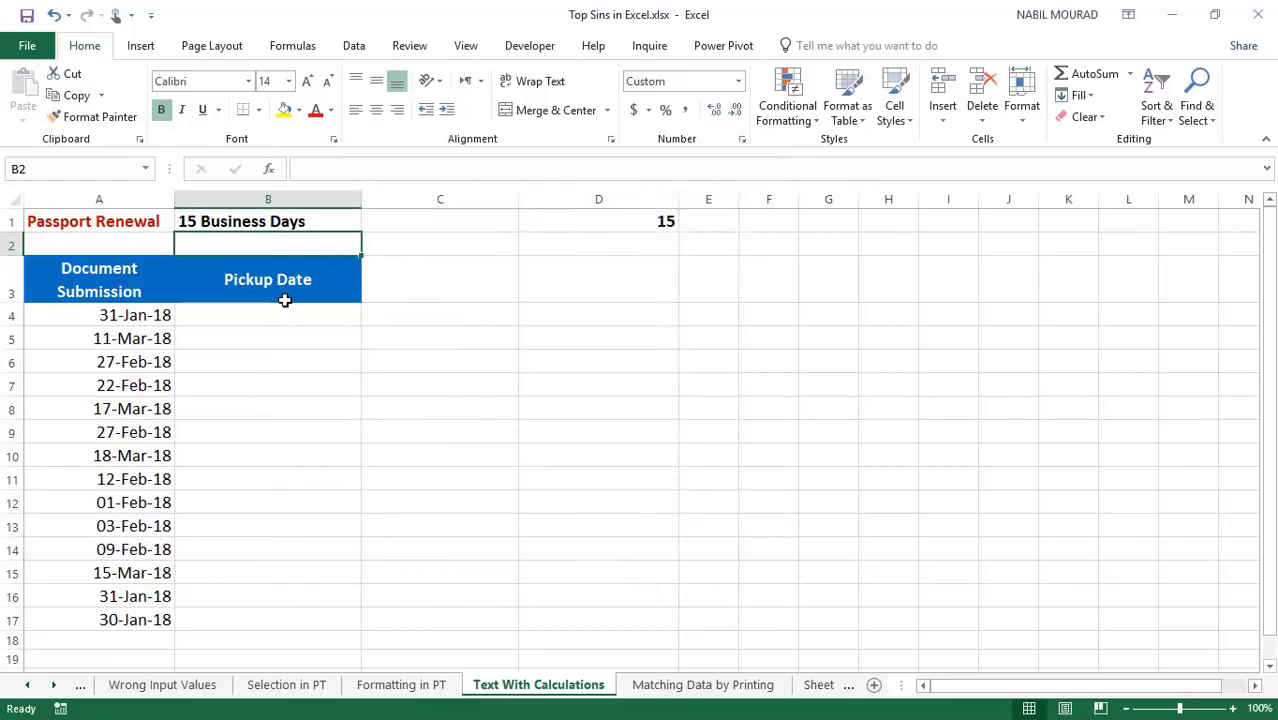
Enter the number 15 in cell B2 and check the cell's underlying value.
type("15")
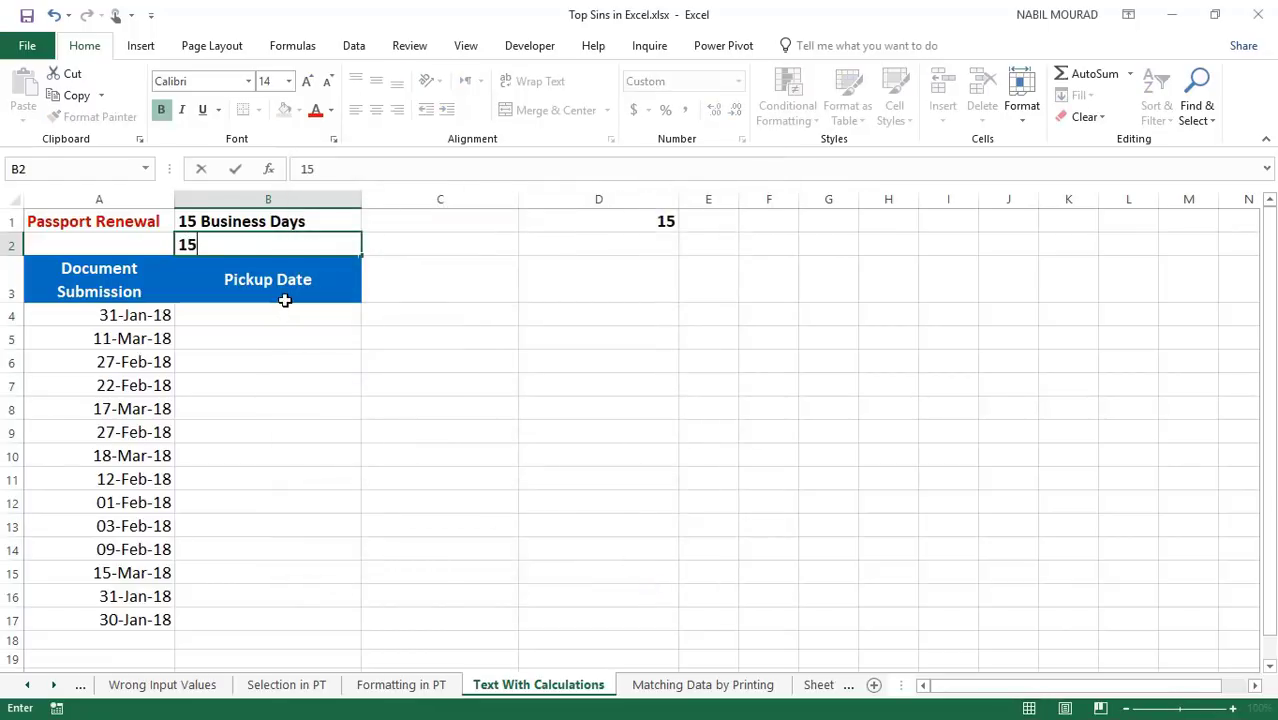
key("Return")
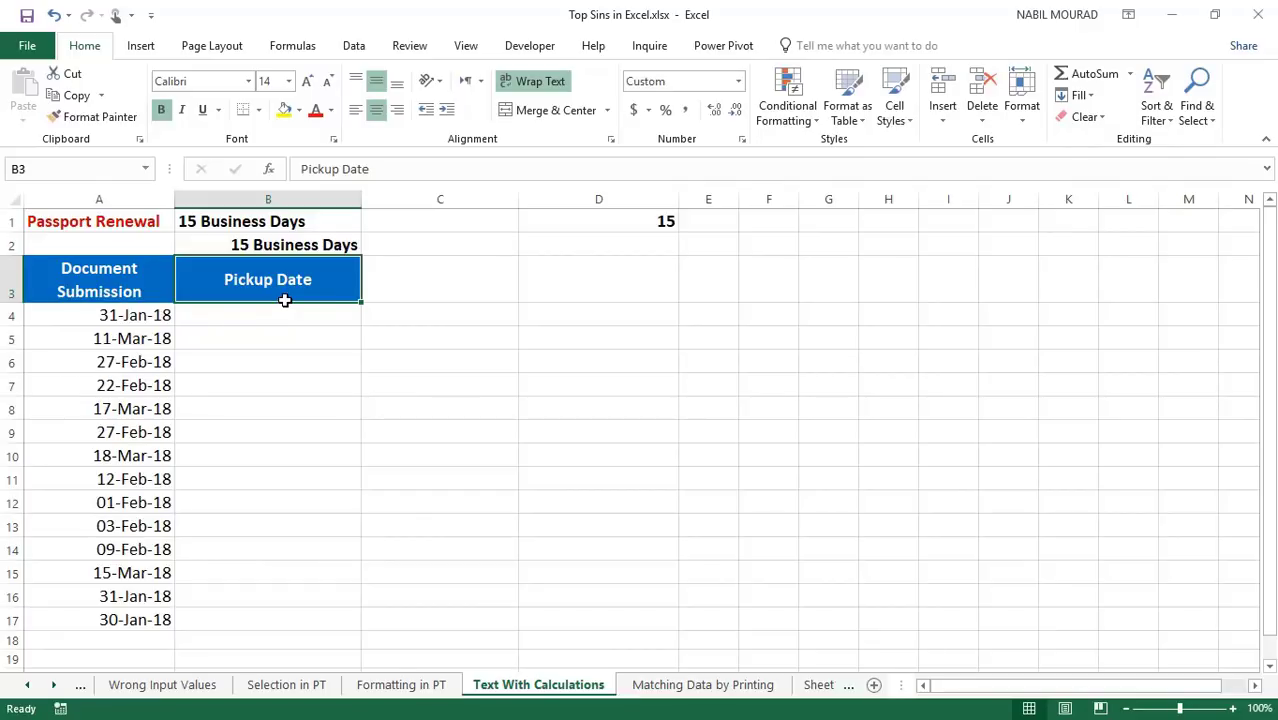
left_click(273, 244)
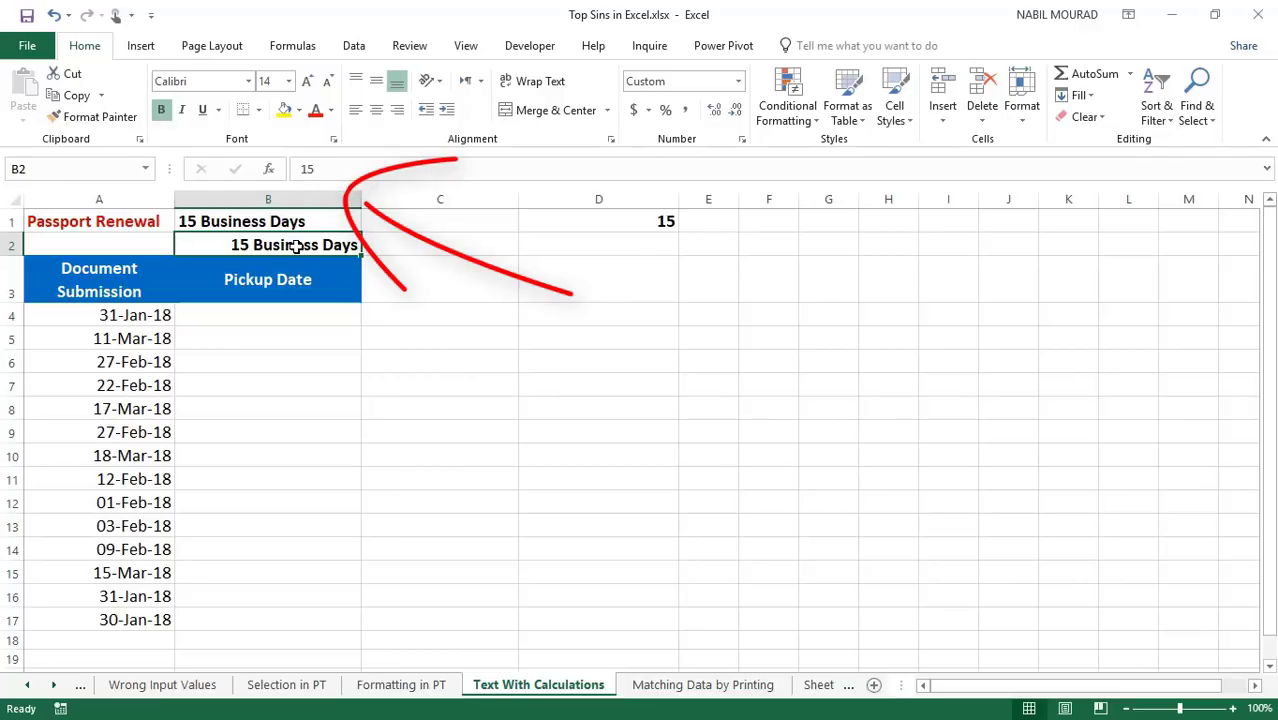
Calculate the first pickup date in B4 with =WORKDAY(A4,$B$2) and fill the formula down the Pickup Date column.
left_click(243, 318)
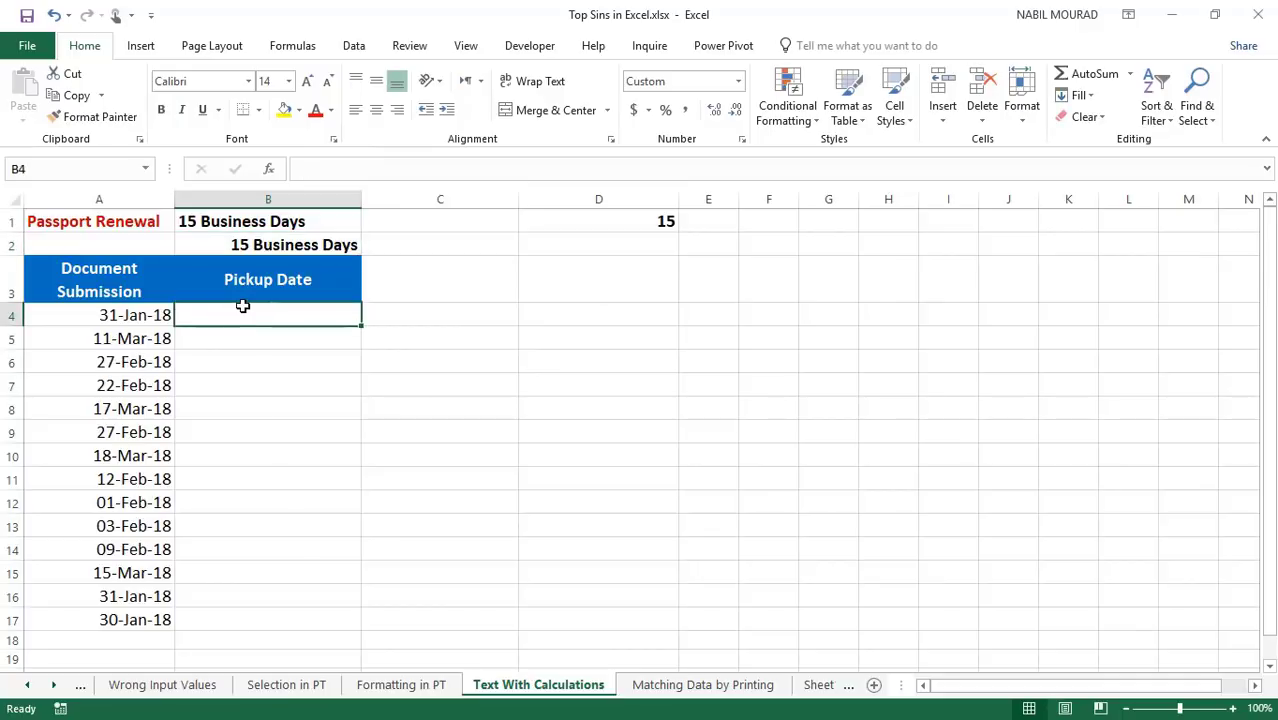
type("=wor")
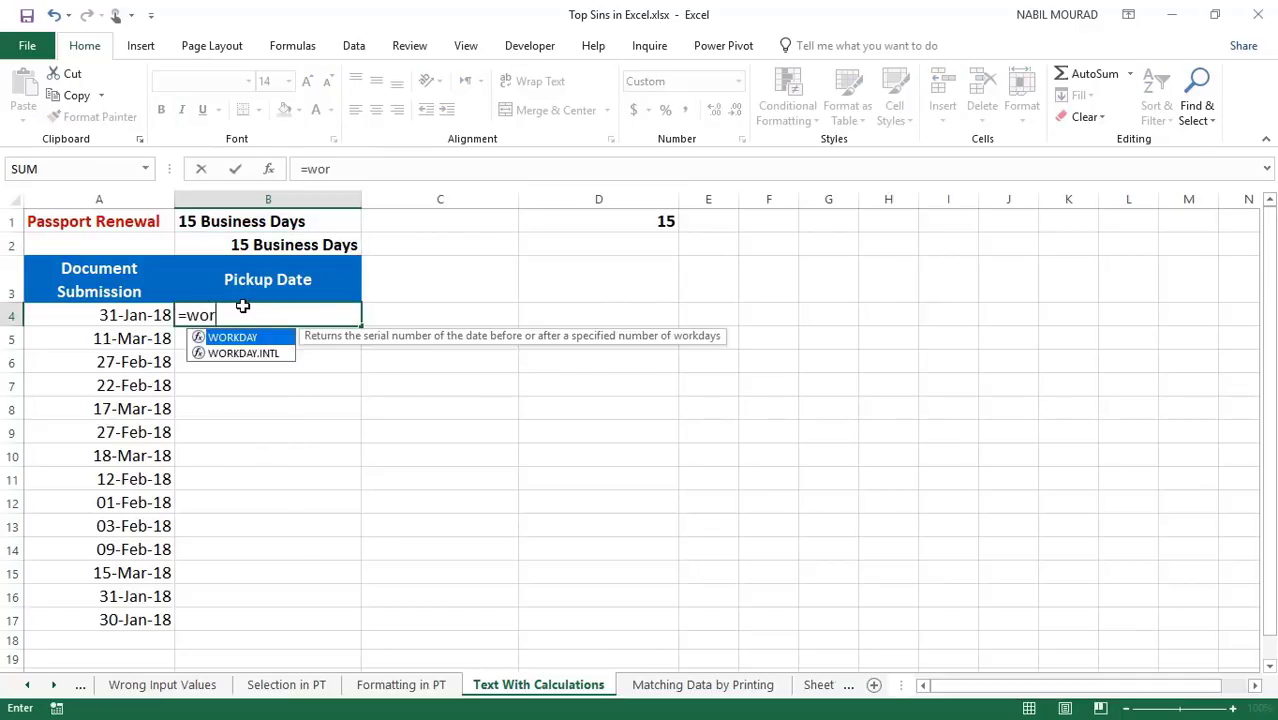
type("k")
key("Tab")
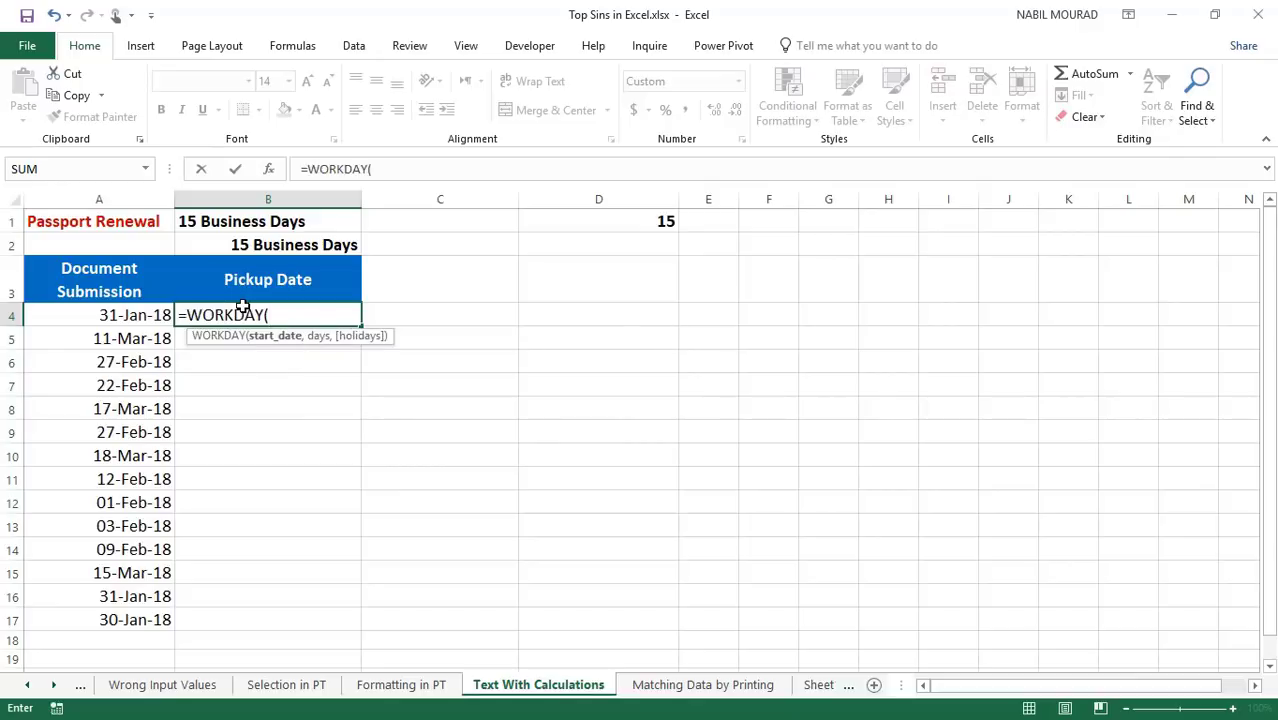
left_click(120, 316)
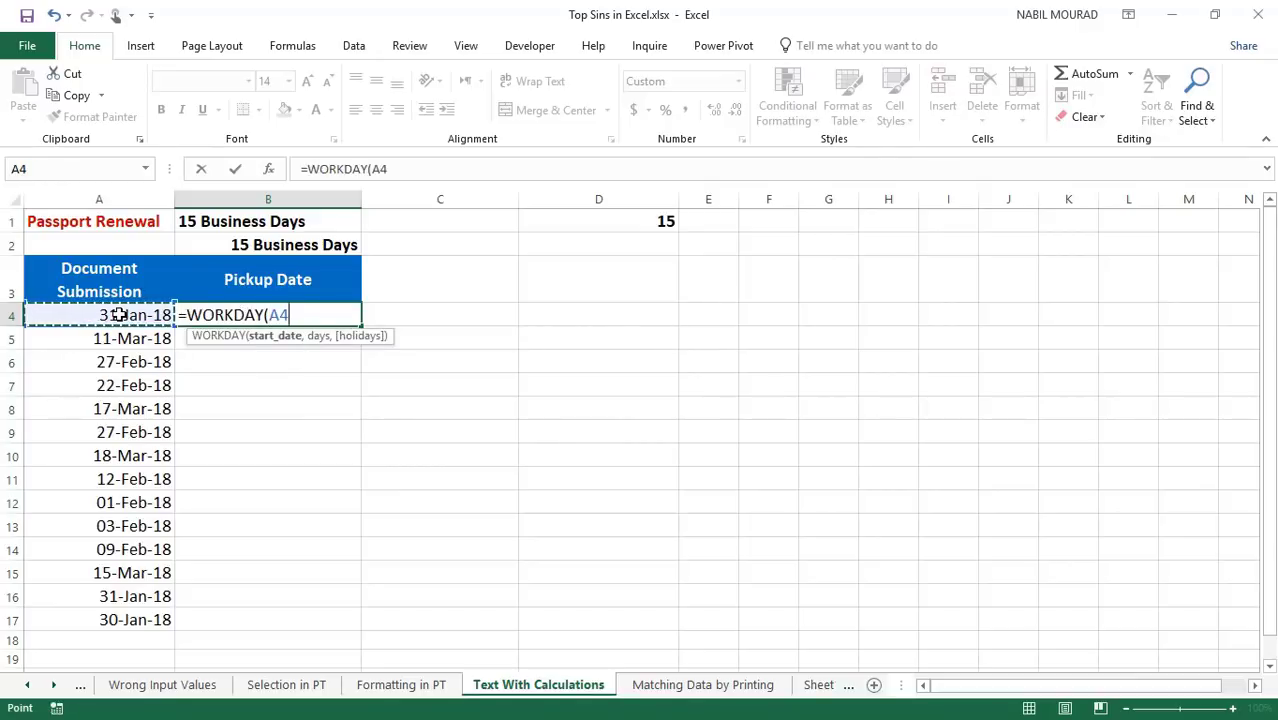
type(",")
left_click(207, 244)
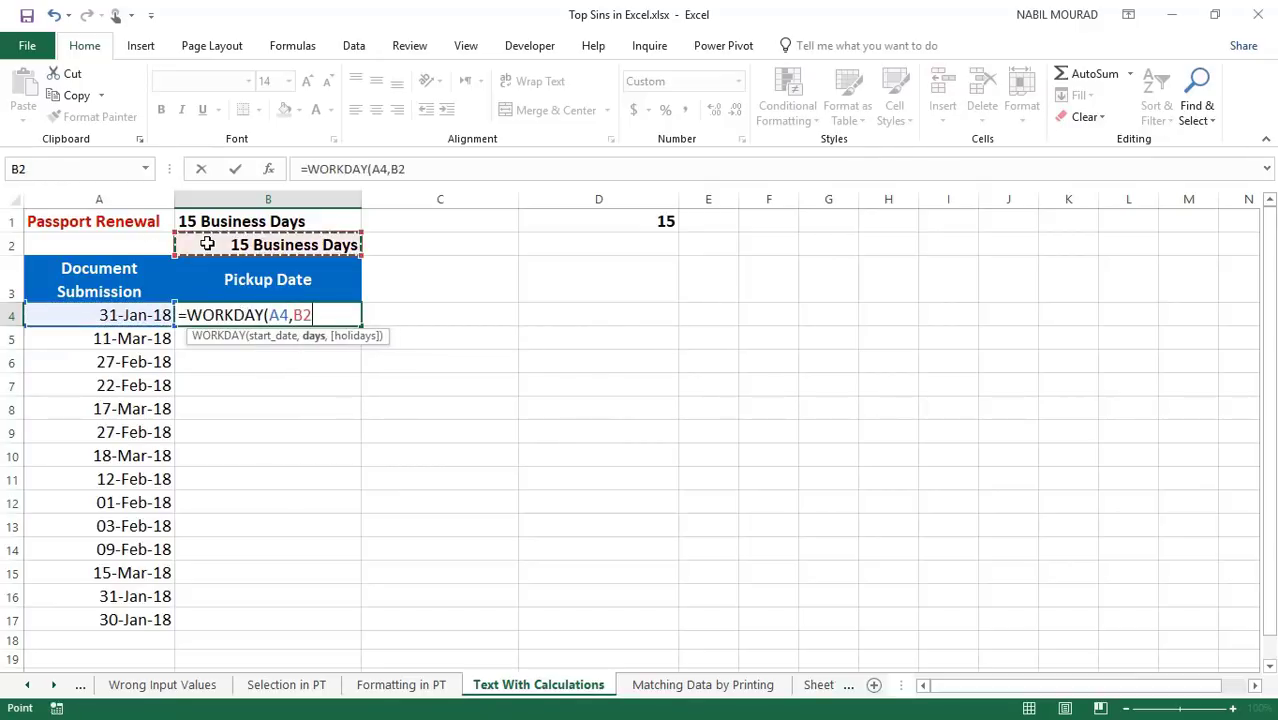
type(")")
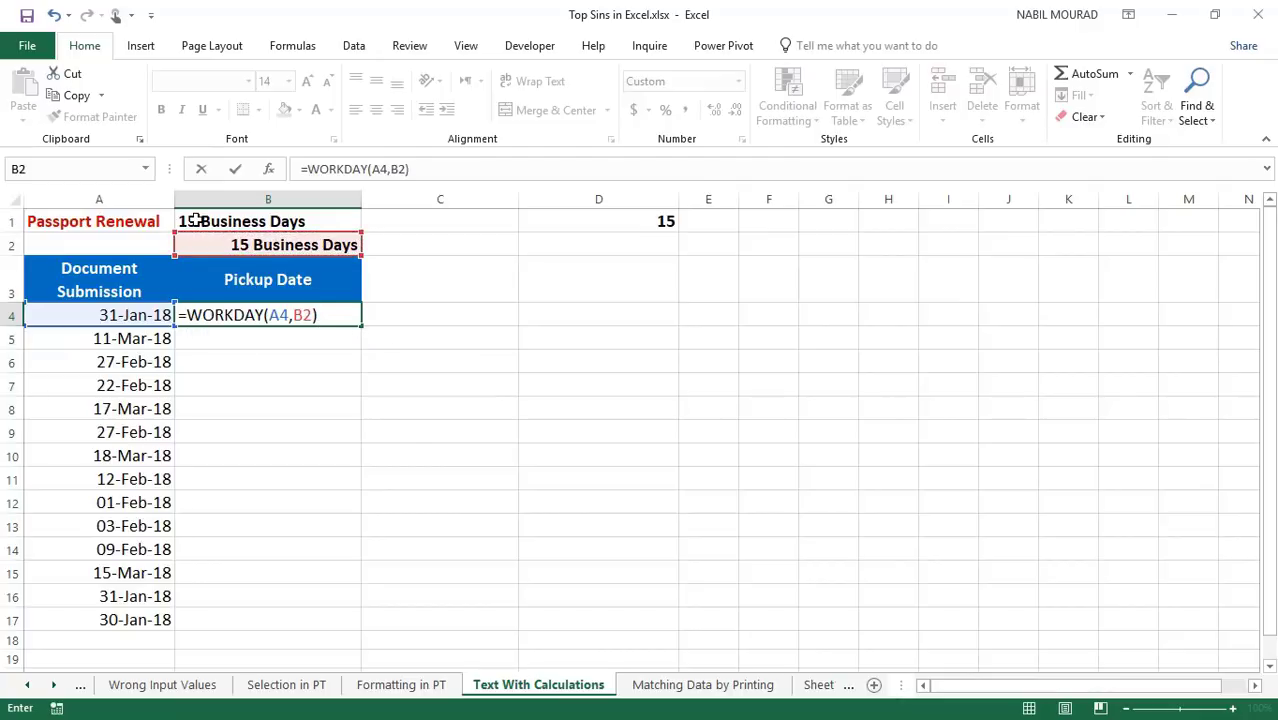
left_click(307, 316)
key("F4")
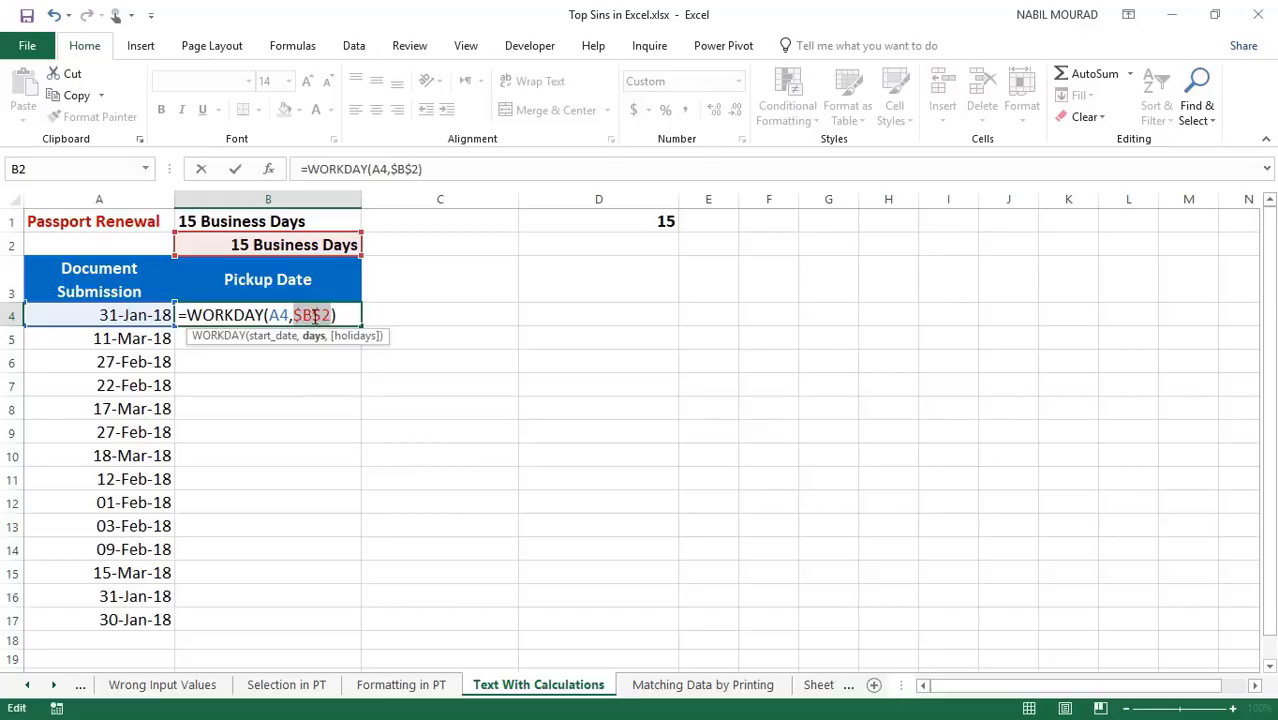
key("ctrl+Return")
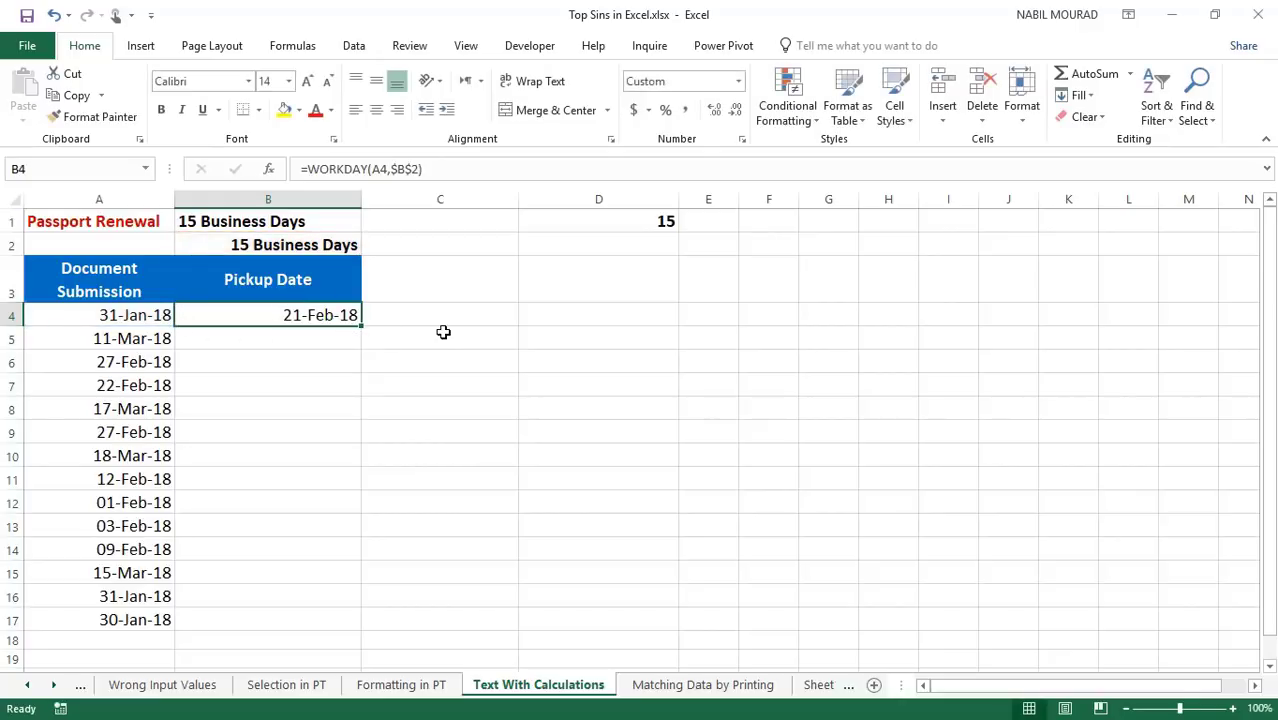
double_click(359, 326)
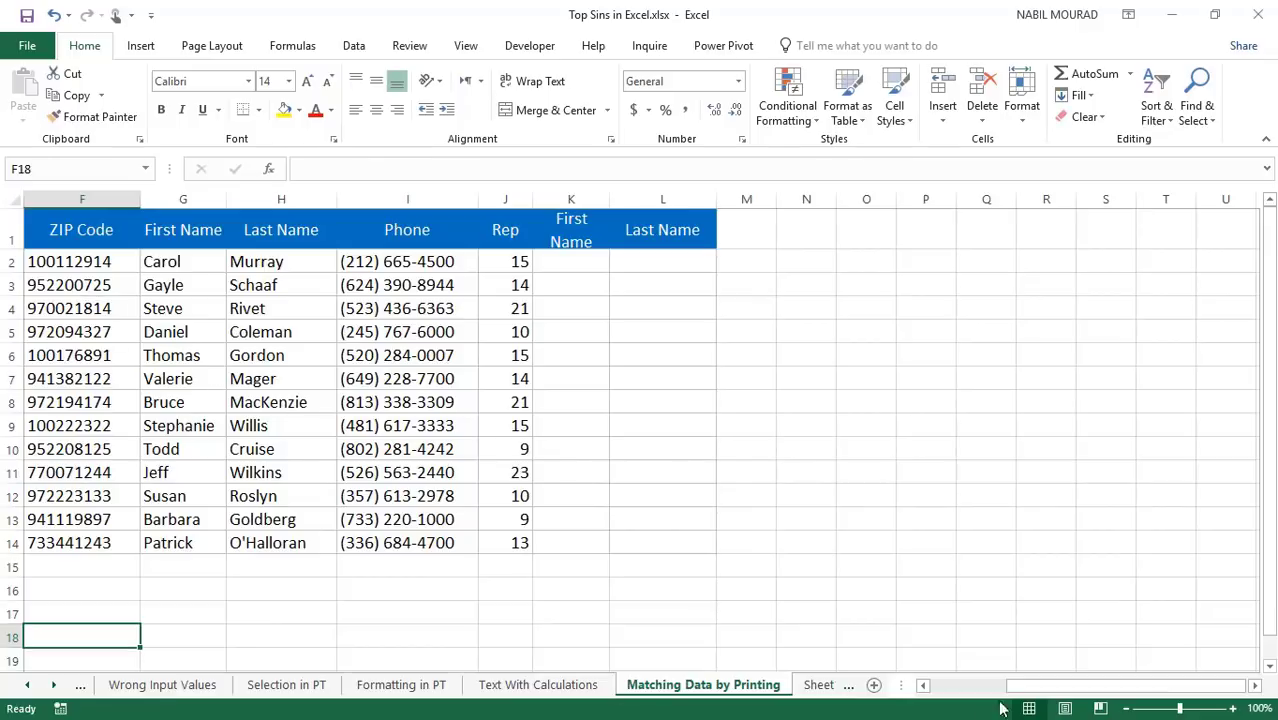
Compare the Rep numbers in the Matching Data by Printing sheet with the employee IDs and names in Sheet15.
left_click_drag(1020, 690, 945, 690)
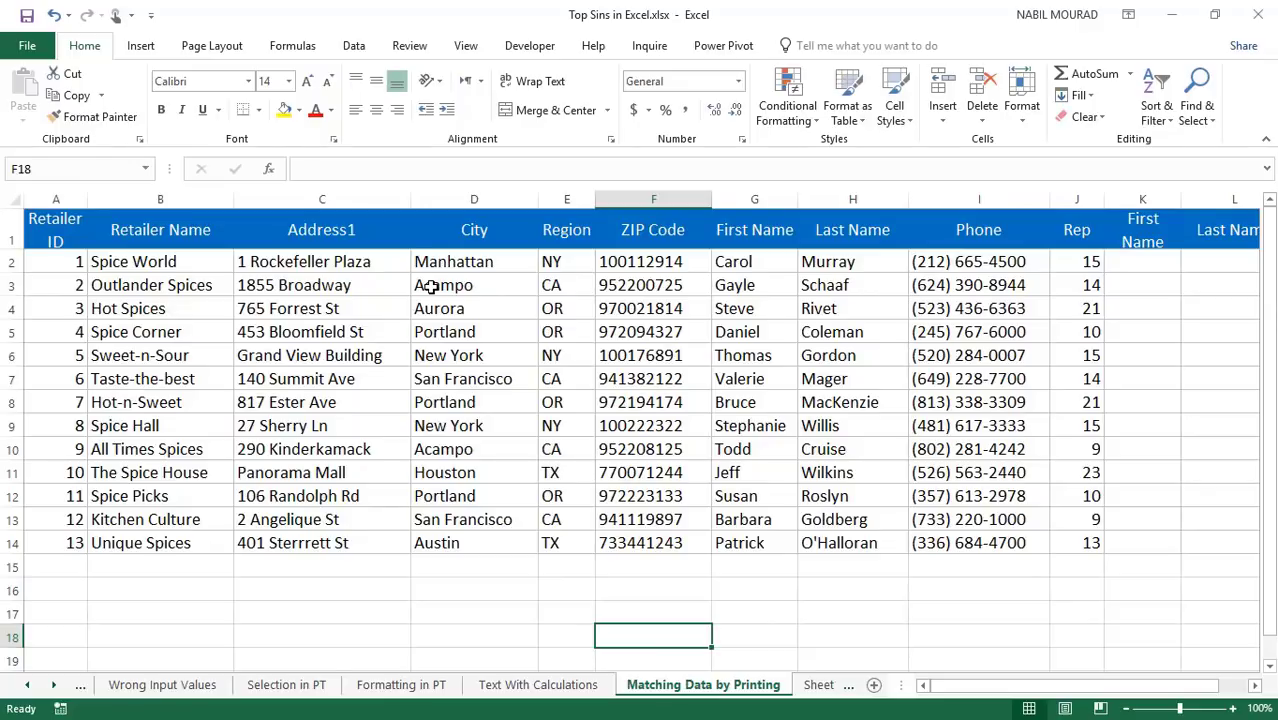
left_click(816, 685)
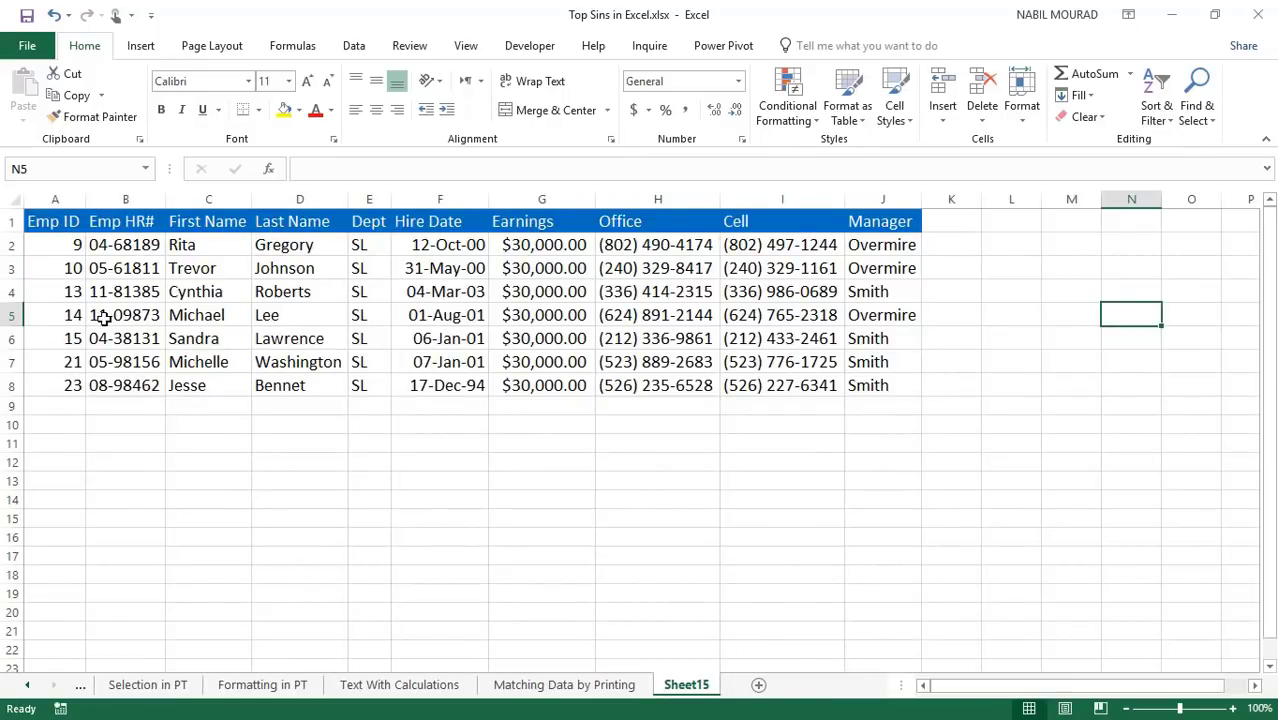
left_click(578, 687)
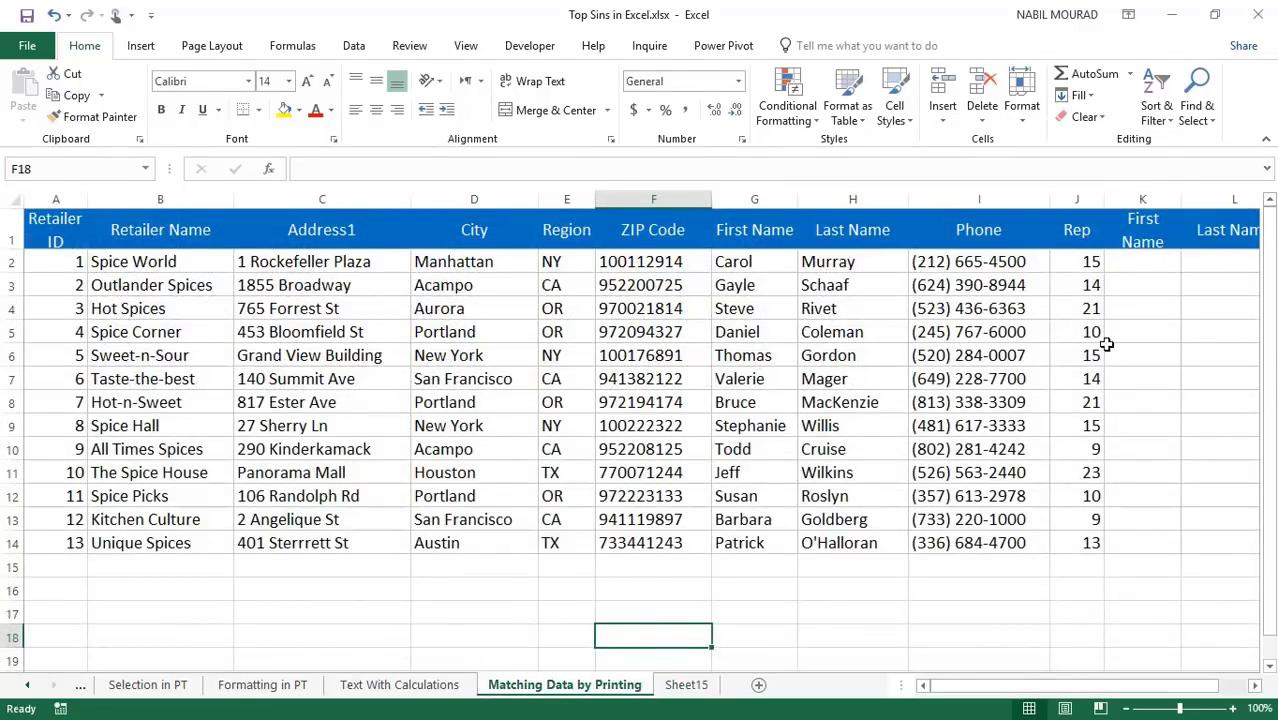
left_click(696, 688)
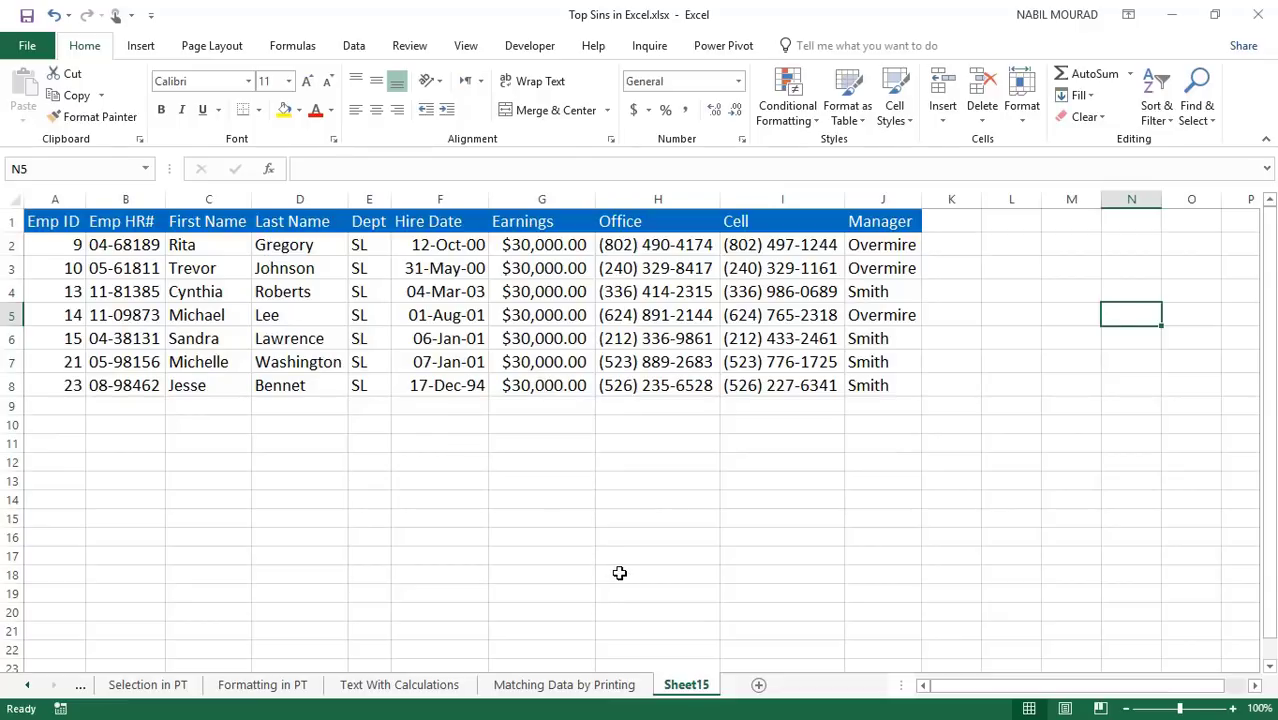
left_click(562, 695)
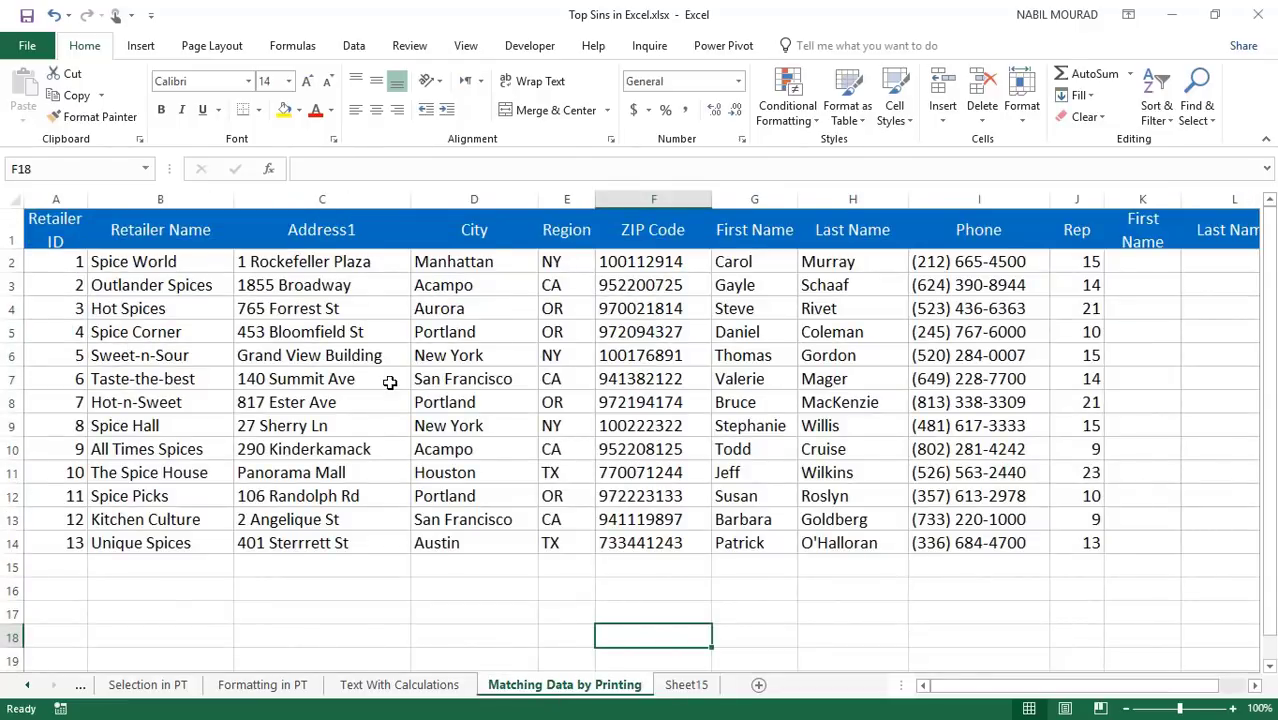
left_click(686, 685)
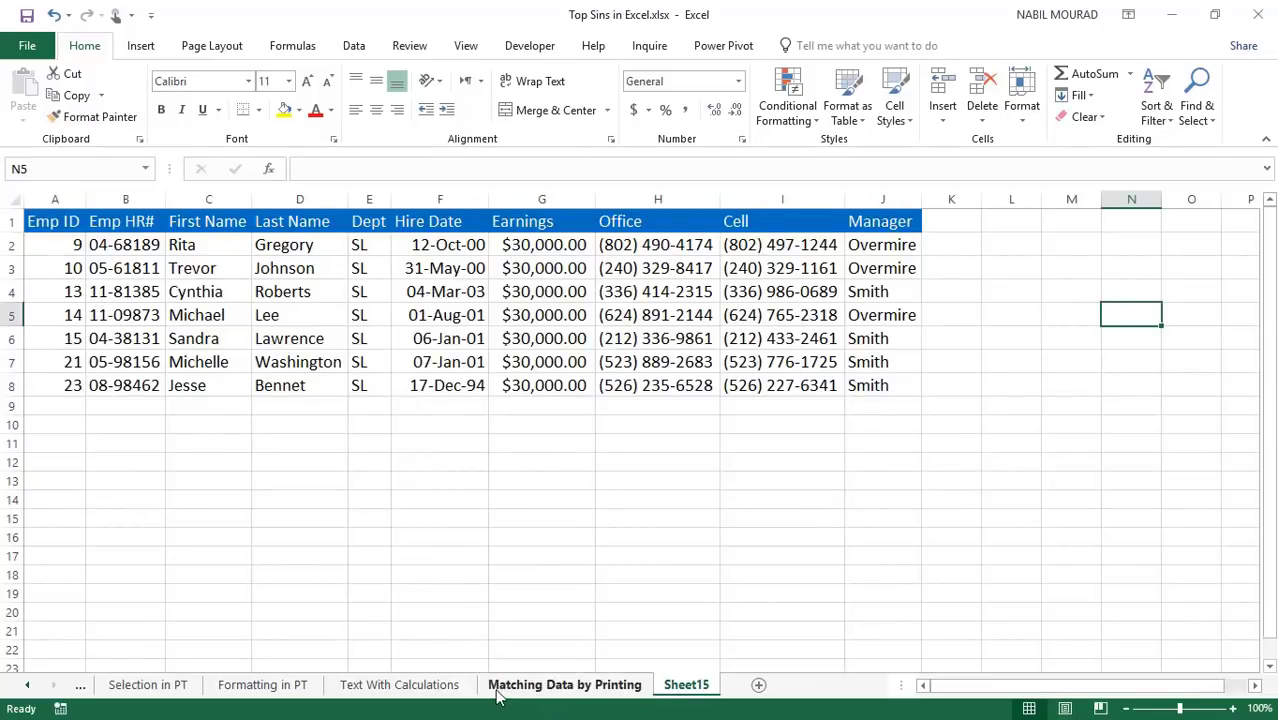
left_click(538, 685)
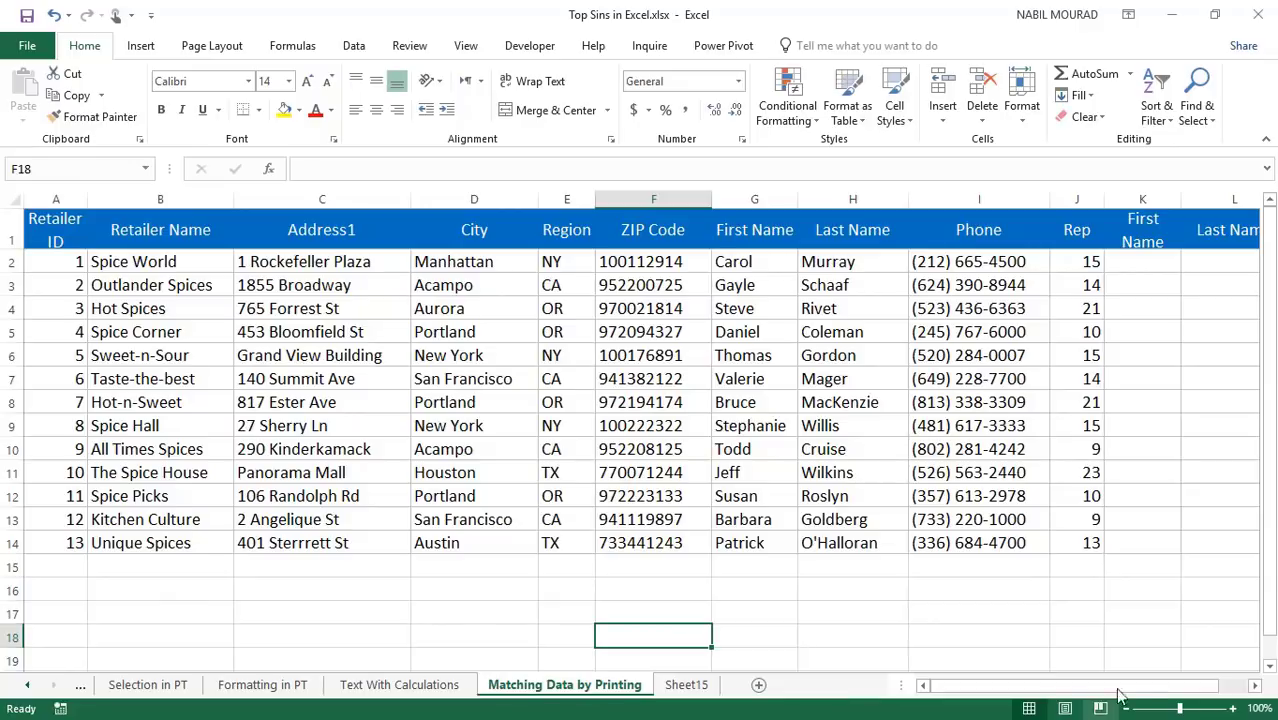
Start a VLOOKUP formula across the empty First Name and Last Name cells K2:L14, with $J2 as the lookup value.
left_click(1255, 686)
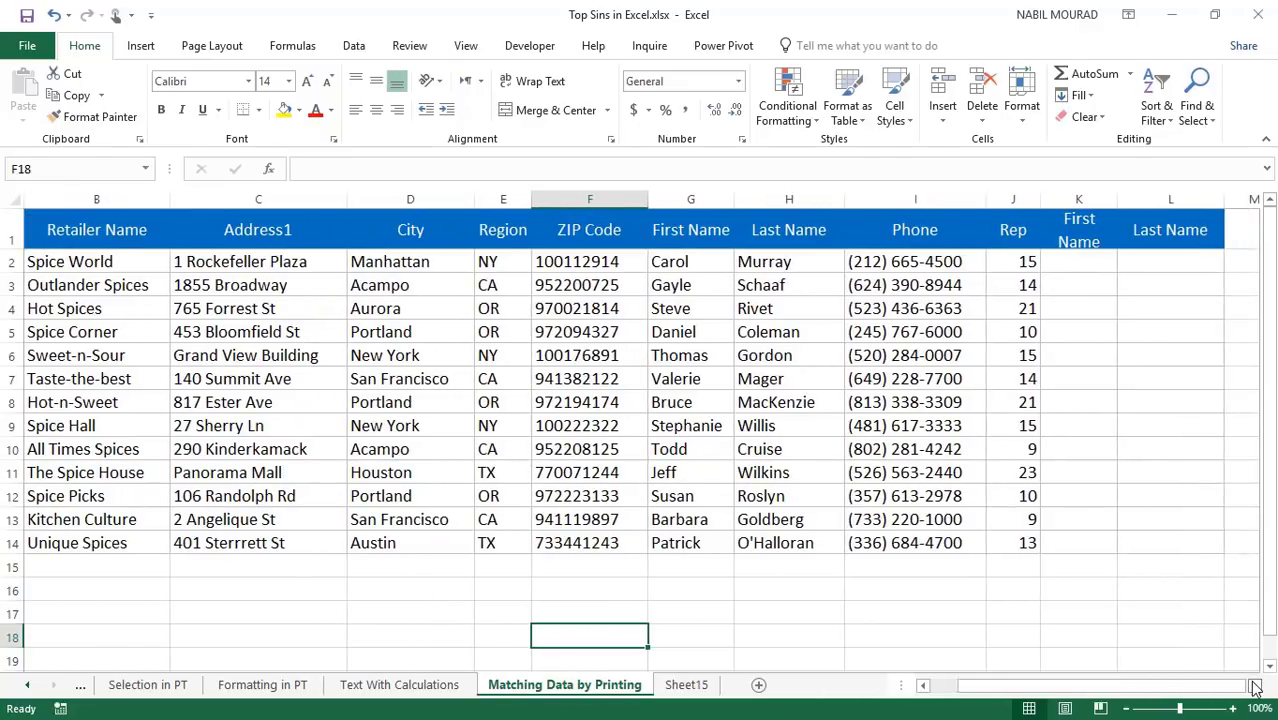
left_click(1255, 686)
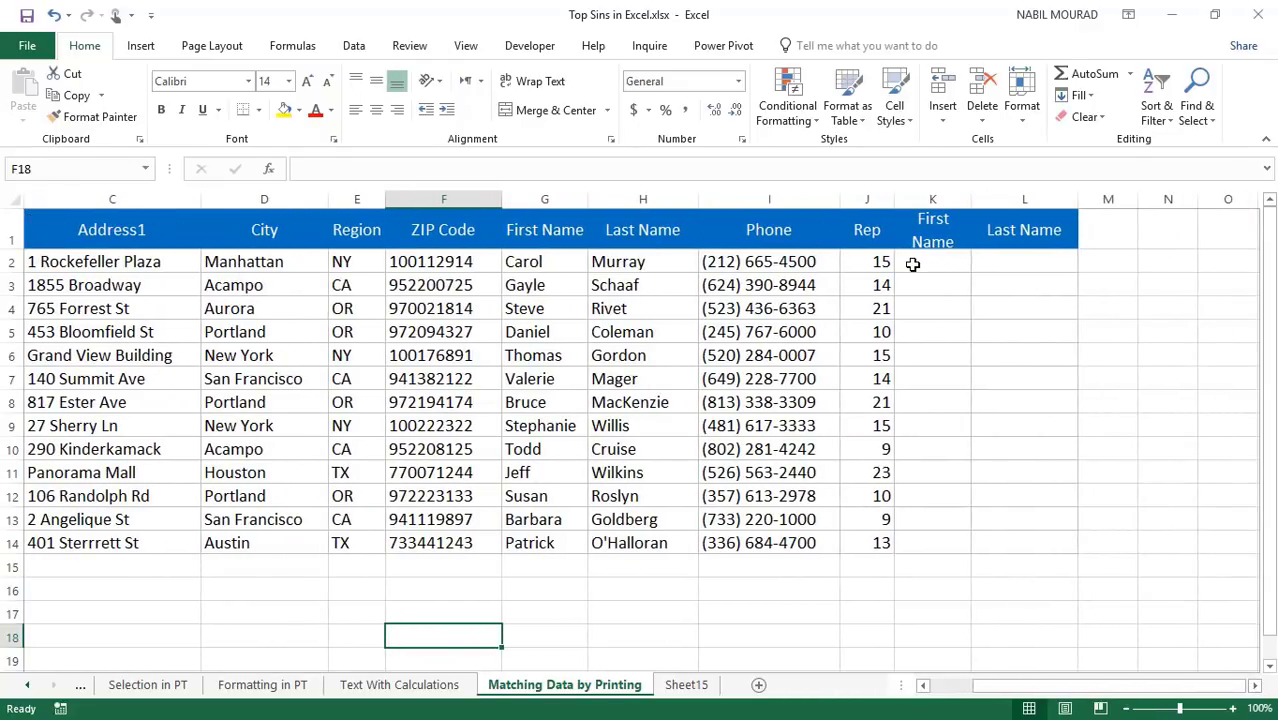
left_click_drag(915, 262, 1036, 544)
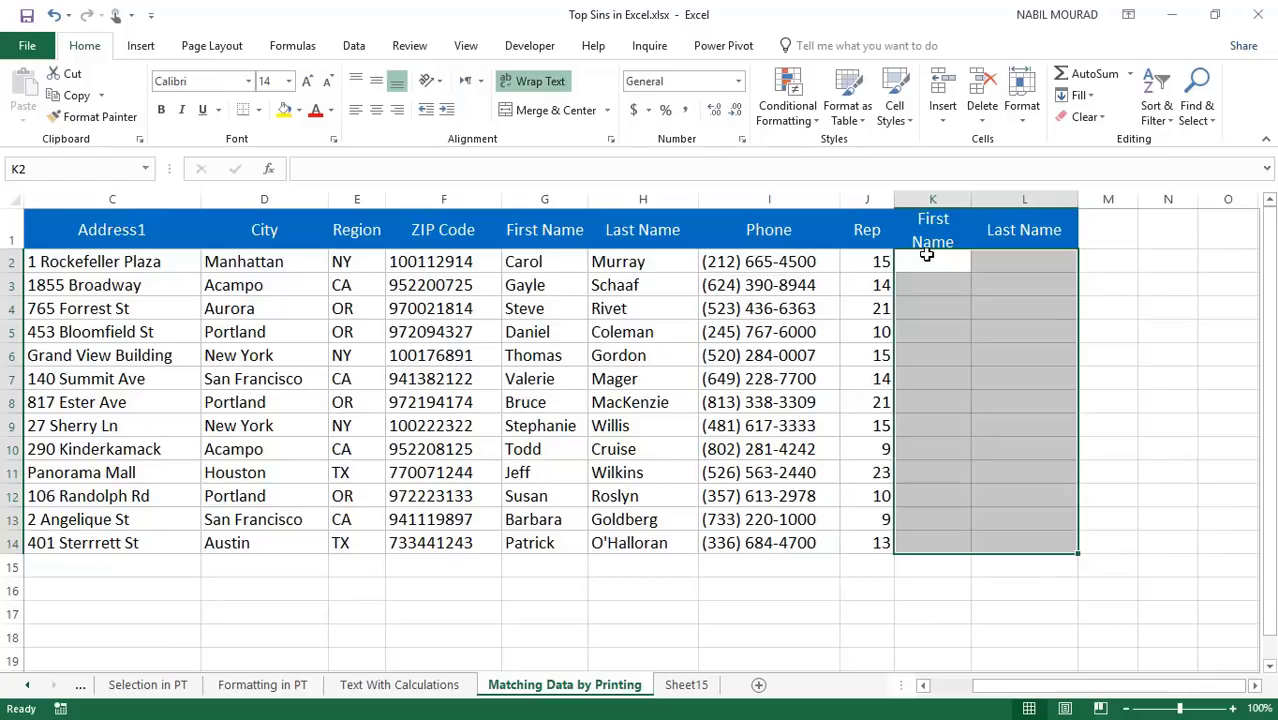
type("=vl")
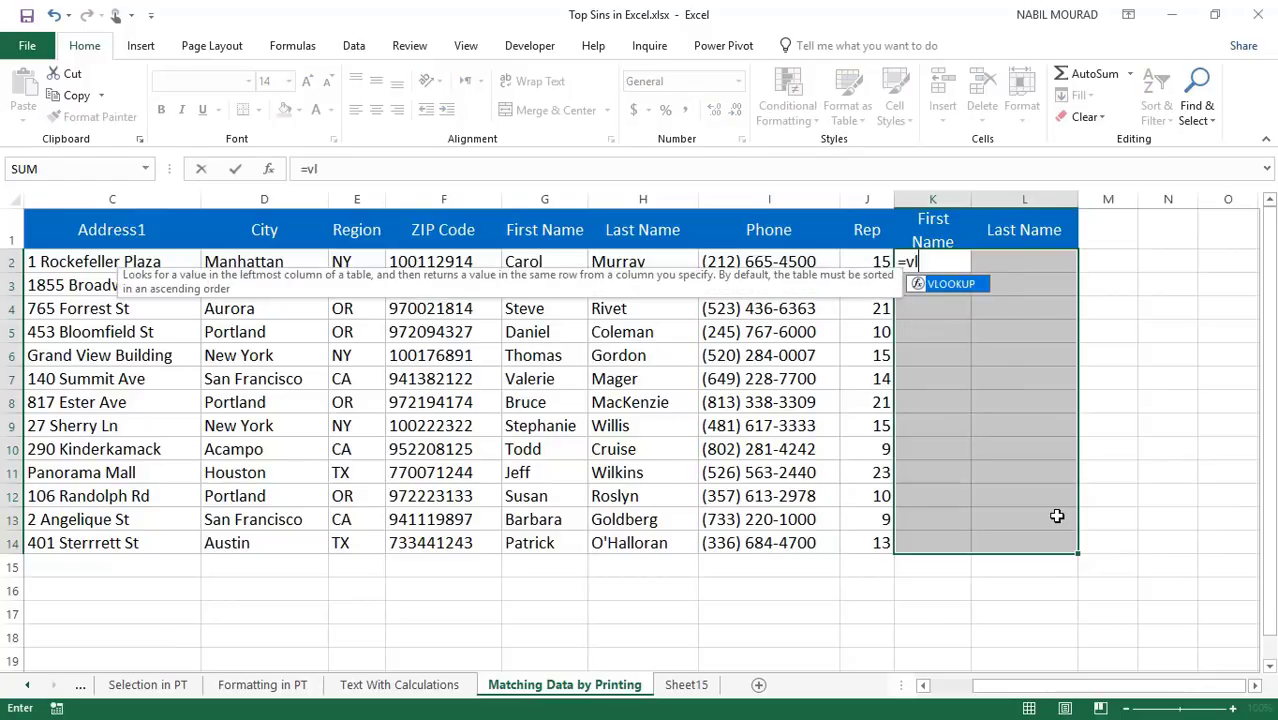
key("Tab")
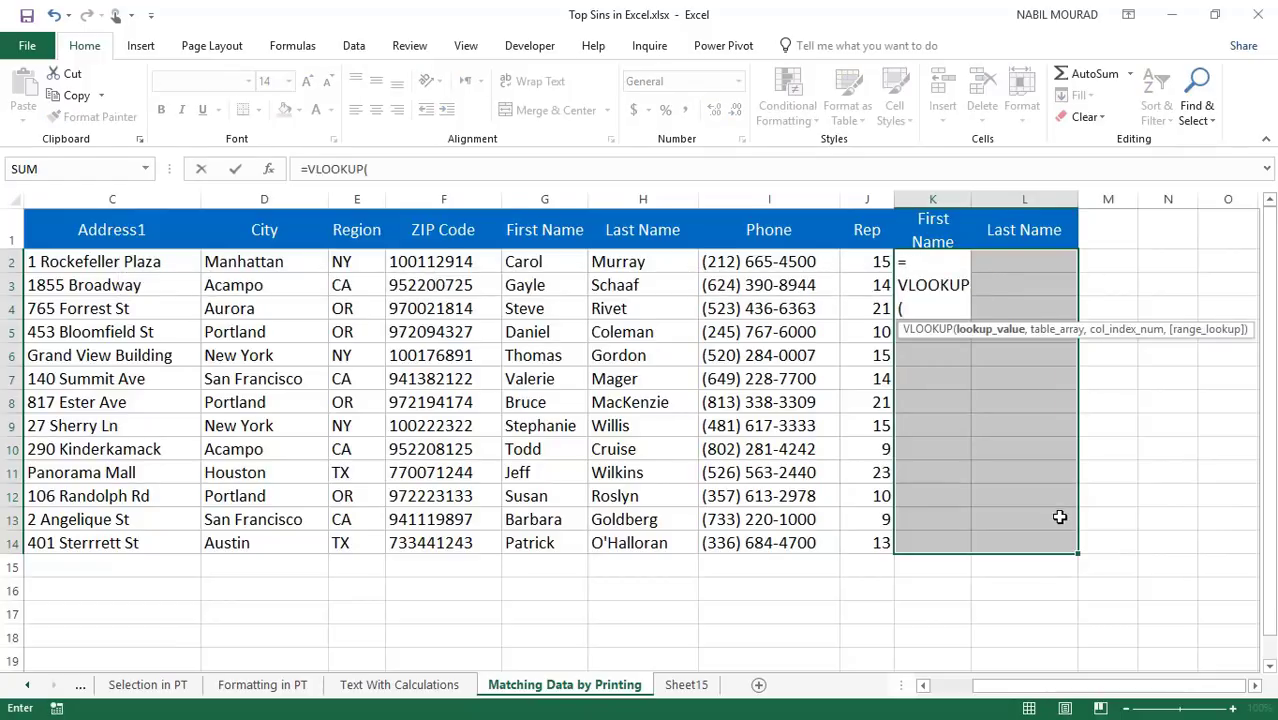
left_click(1256, 686)
left_click(1256, 686)
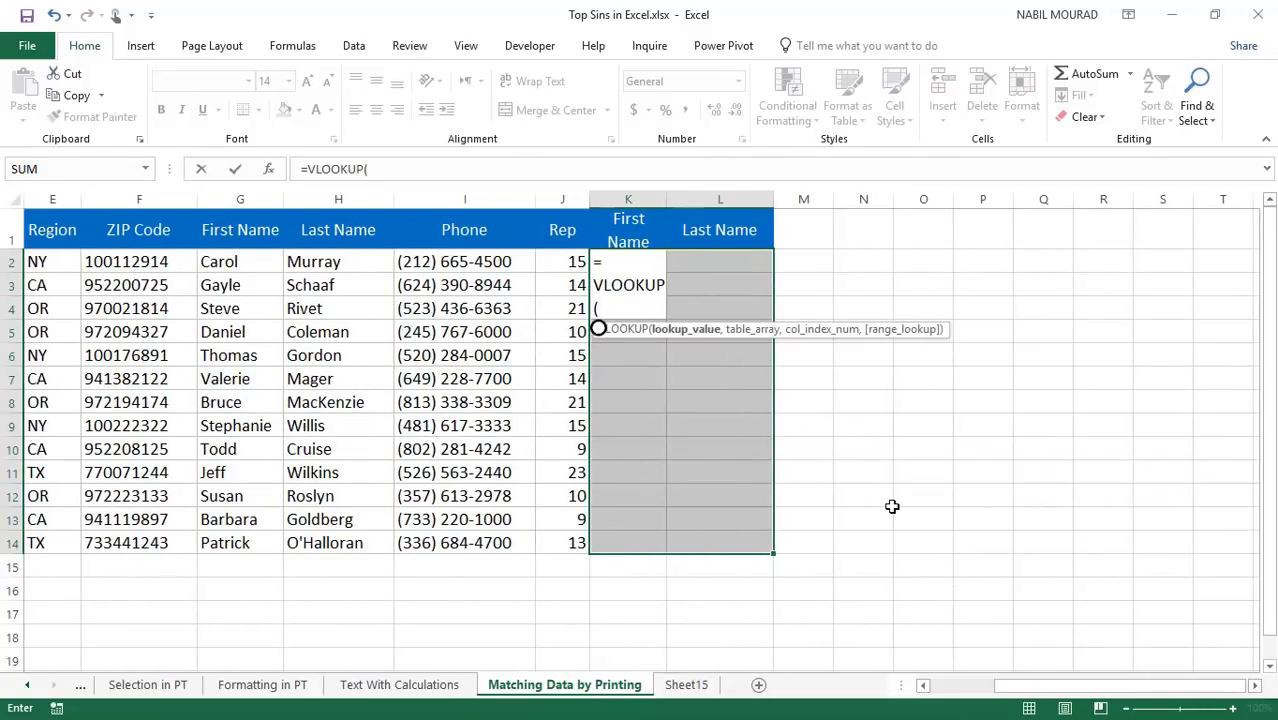
left_click(562, 262)
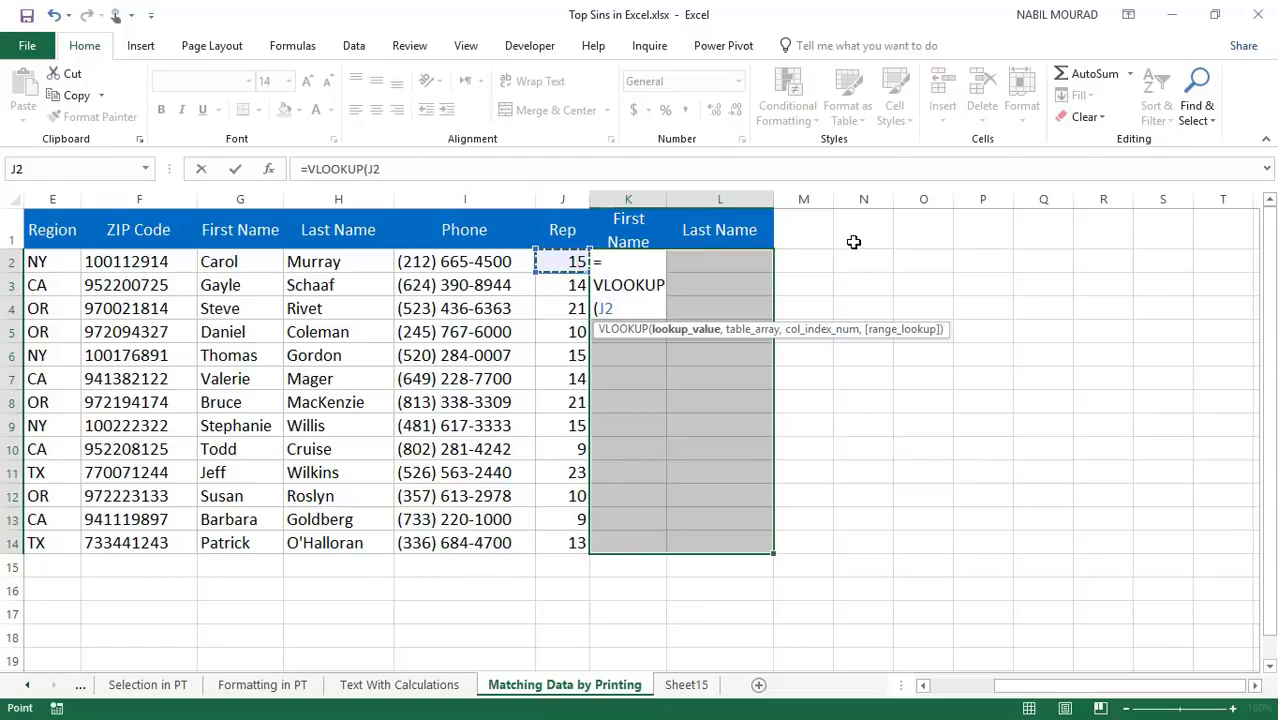
key("F4")
key("F4")
key("F4")
type(",")
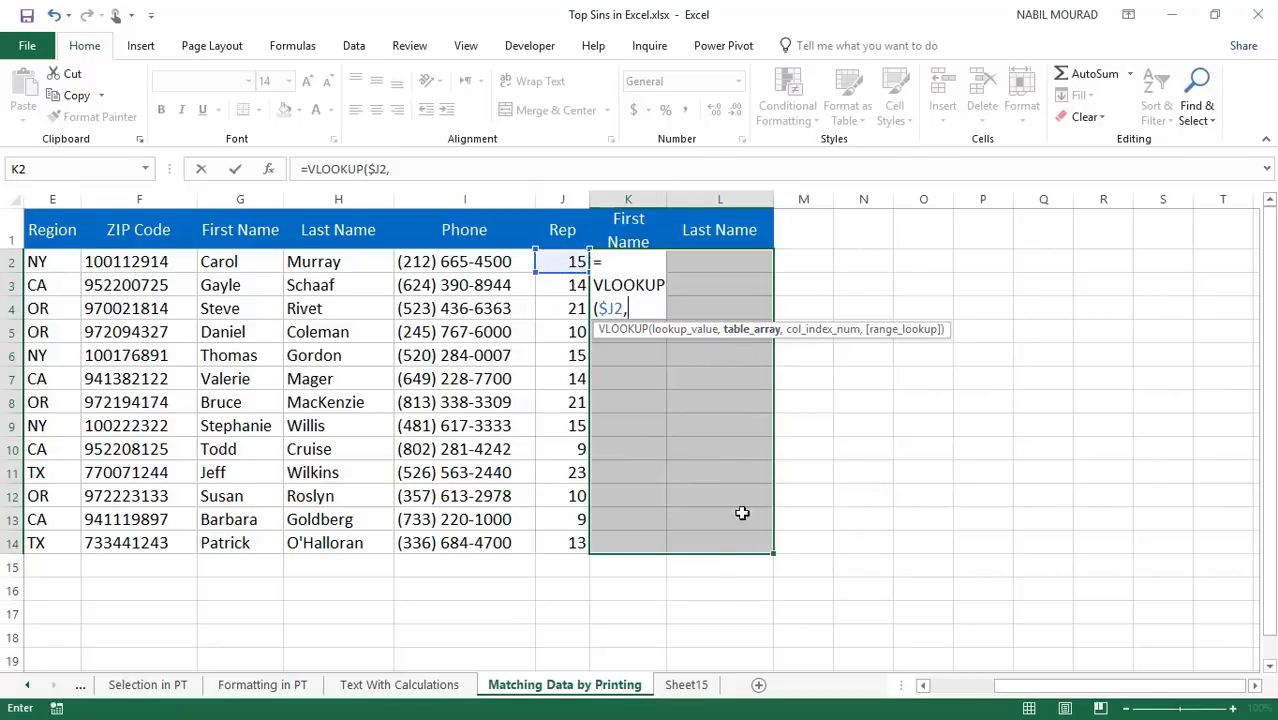
Set the VLOOKUP table array to the absolute range Sheet15!$A$2:$J$8.
left_click(686, 686)
left_click(63, 250)
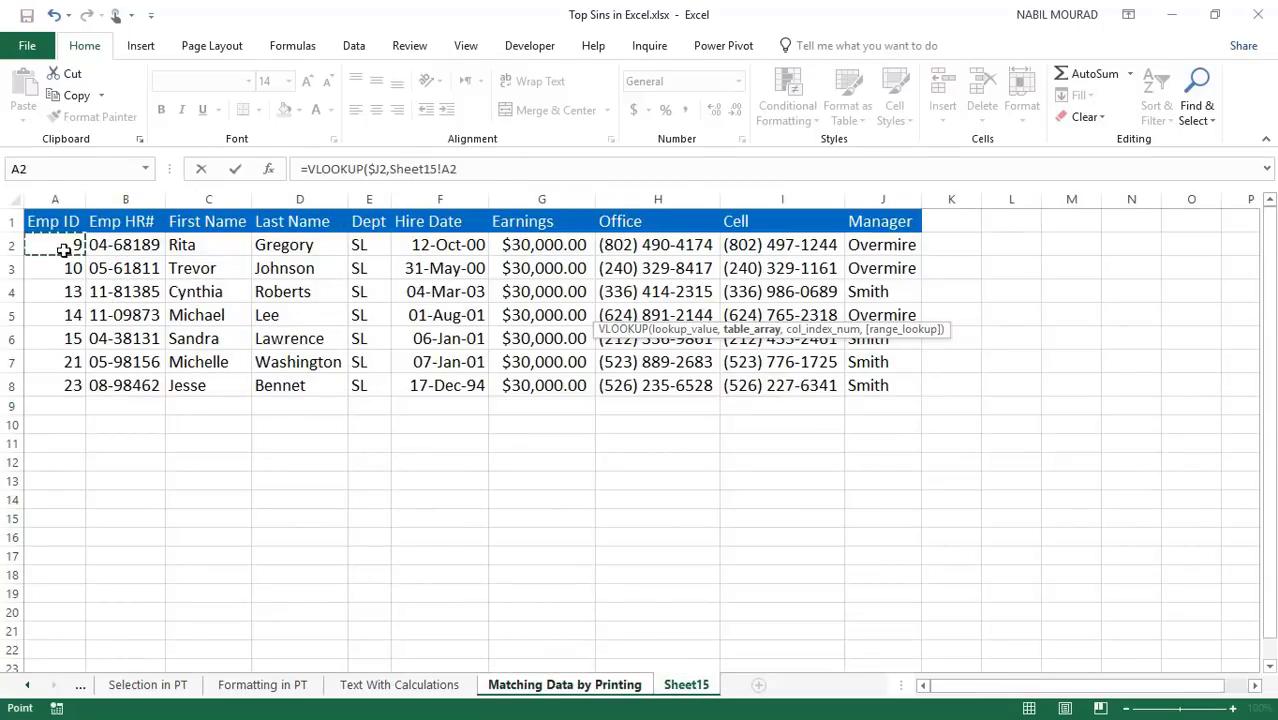
left_click_drag(63, 250, 855, 394)
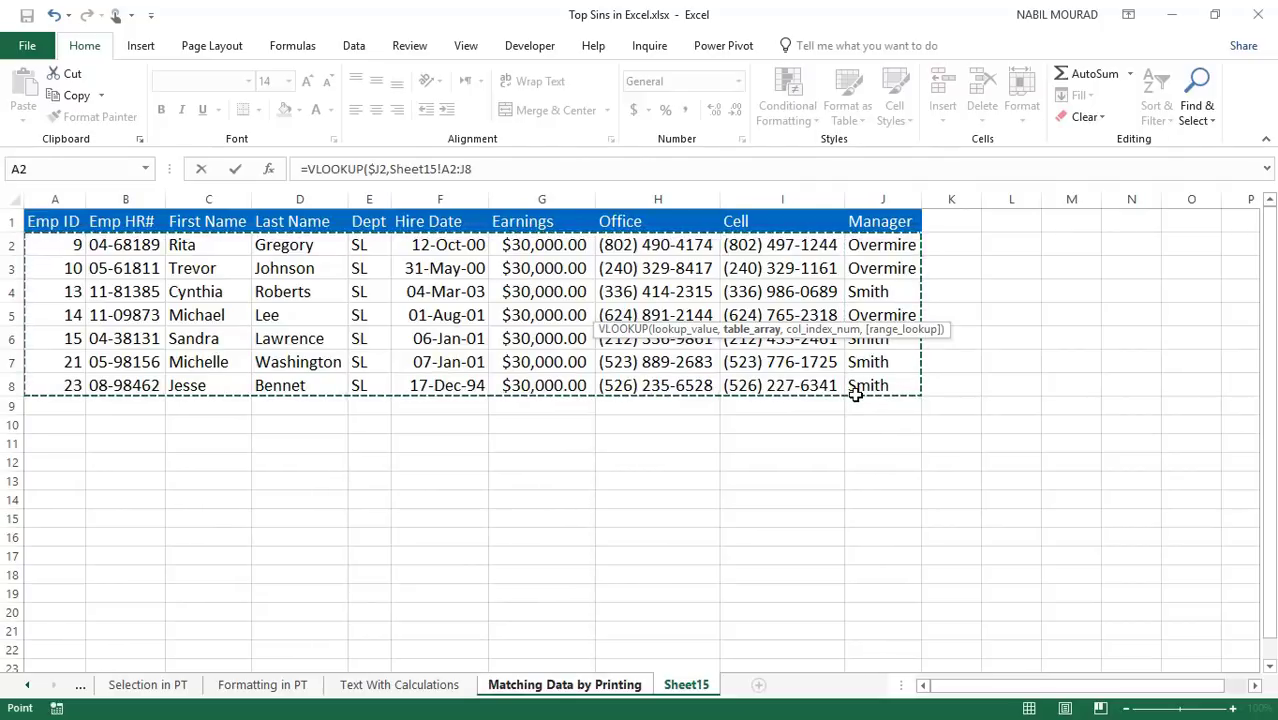
key("F4")
type(",")
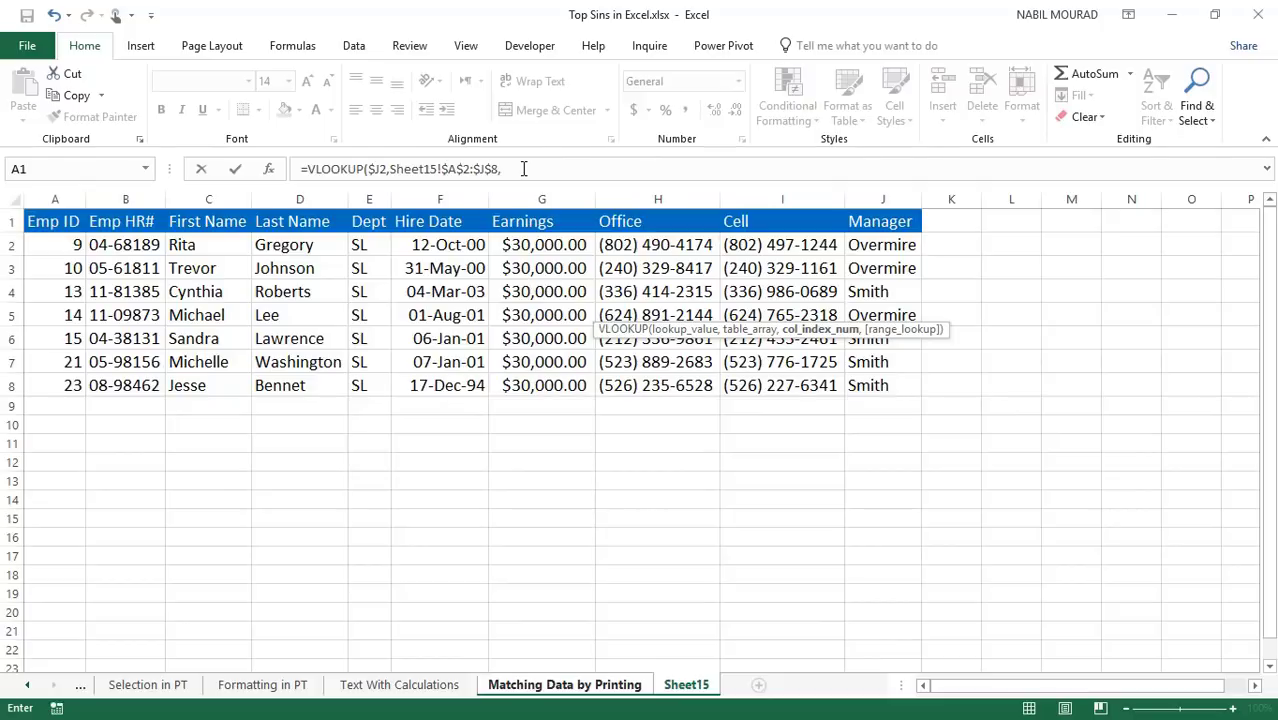
Enter COLUMNS(Sheet15!$A2:C2) as the VLOOKUP column index, locking only the column of the first reference.
type("co")
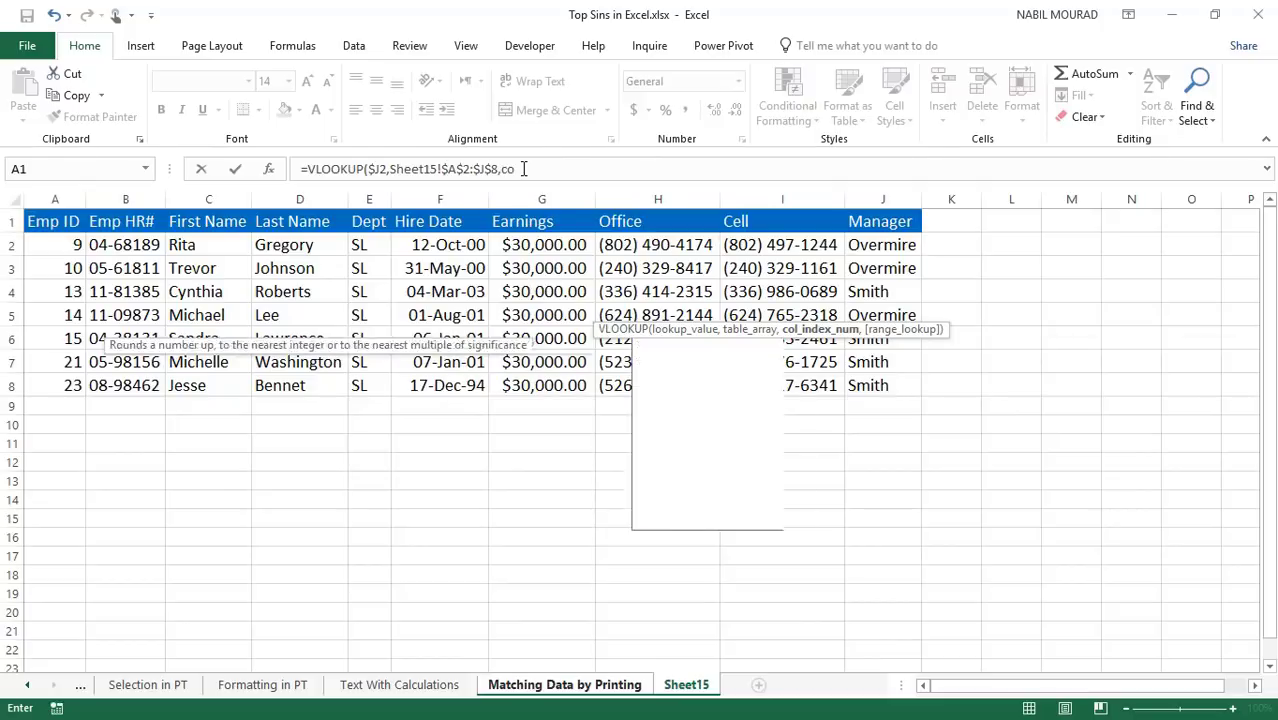
type("lumns")
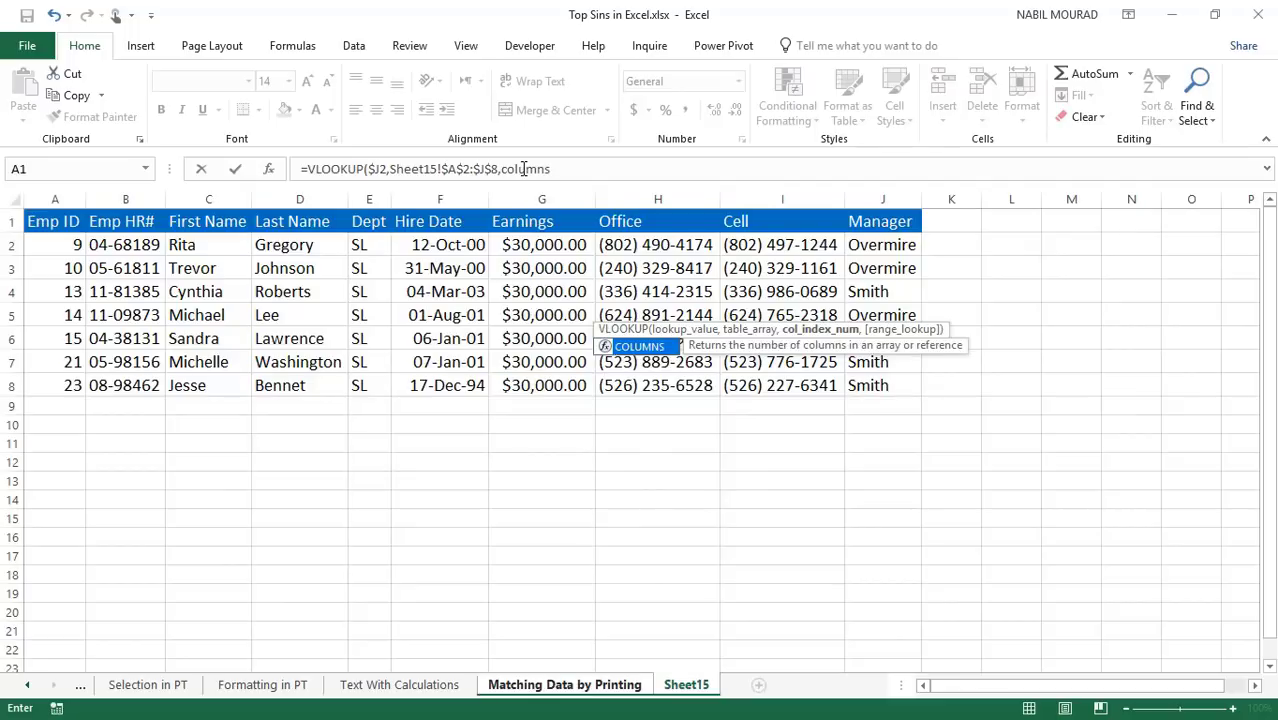
key("Tab")
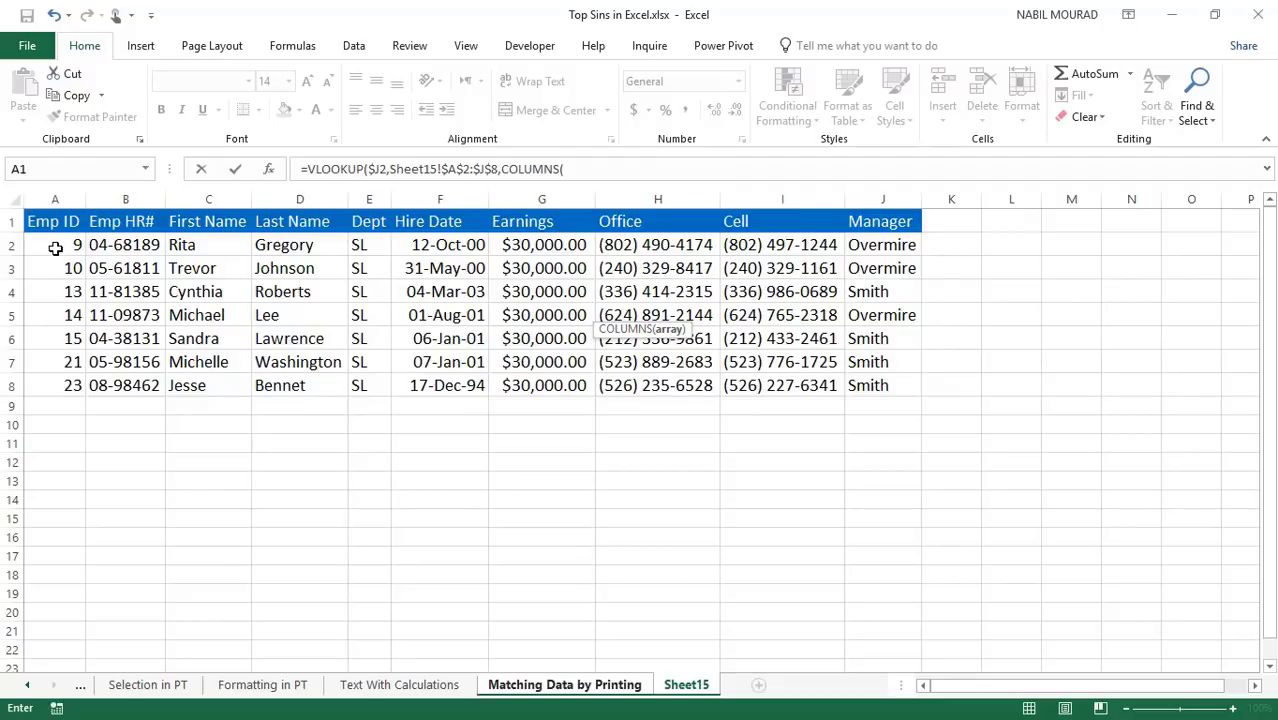
left_click_drag(54, 245, 189, 244)
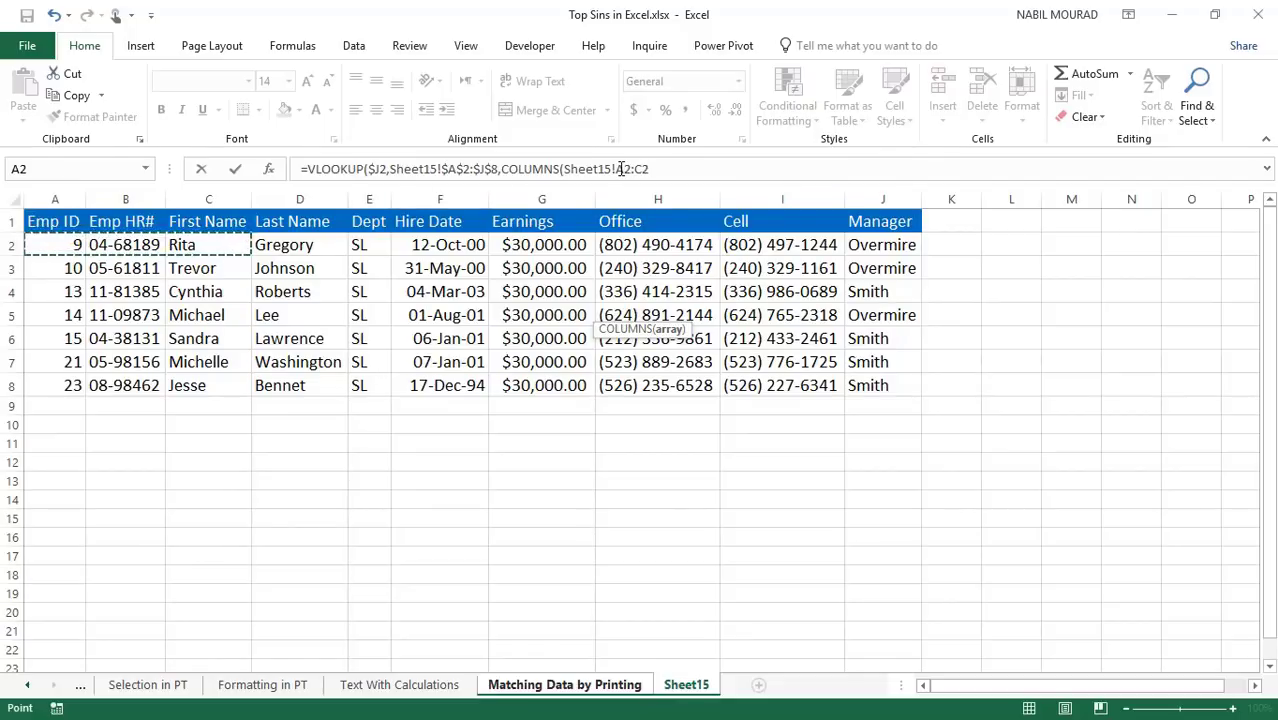
left_click(626, 169)
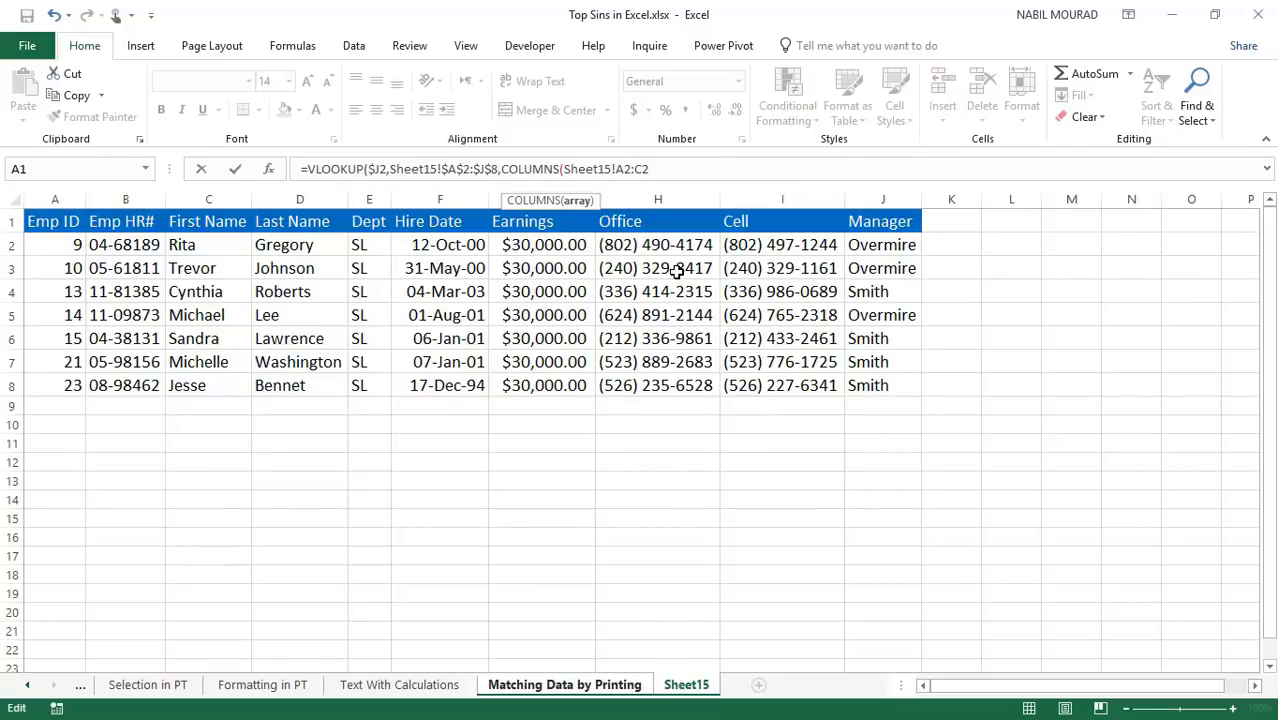
key("F4")
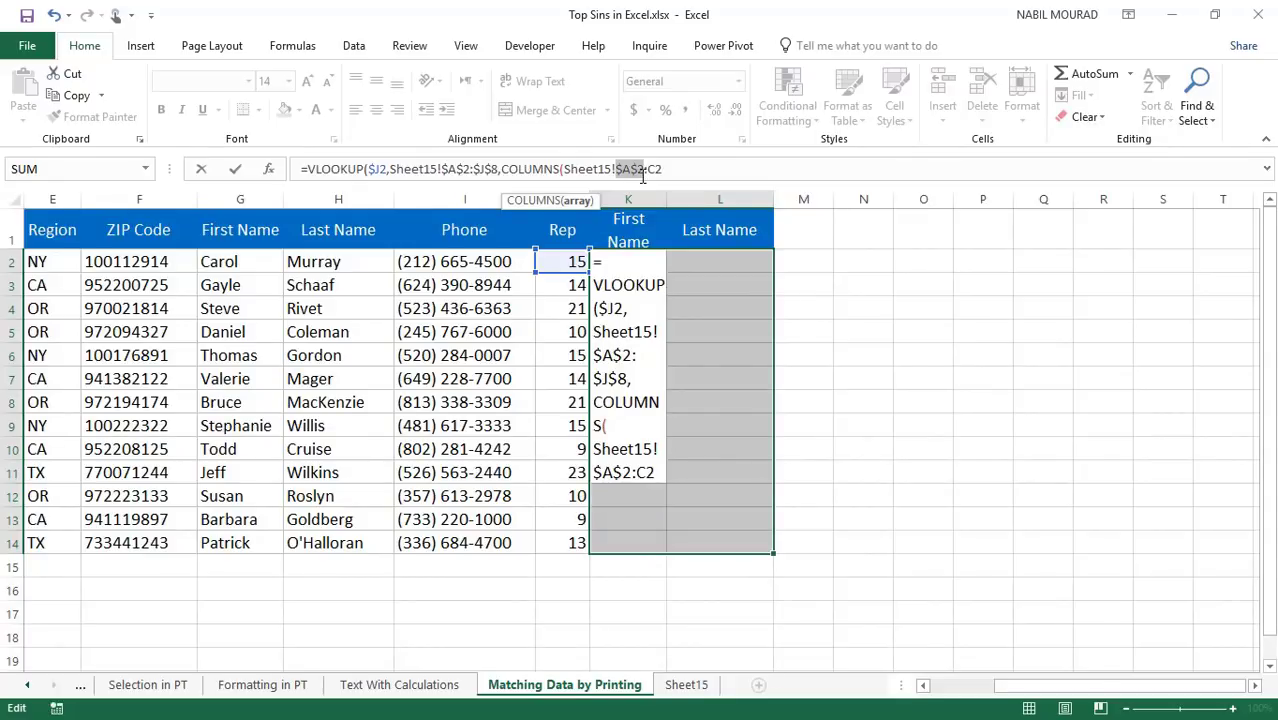
key("F4")
key("F4")
left_click(660, 168)
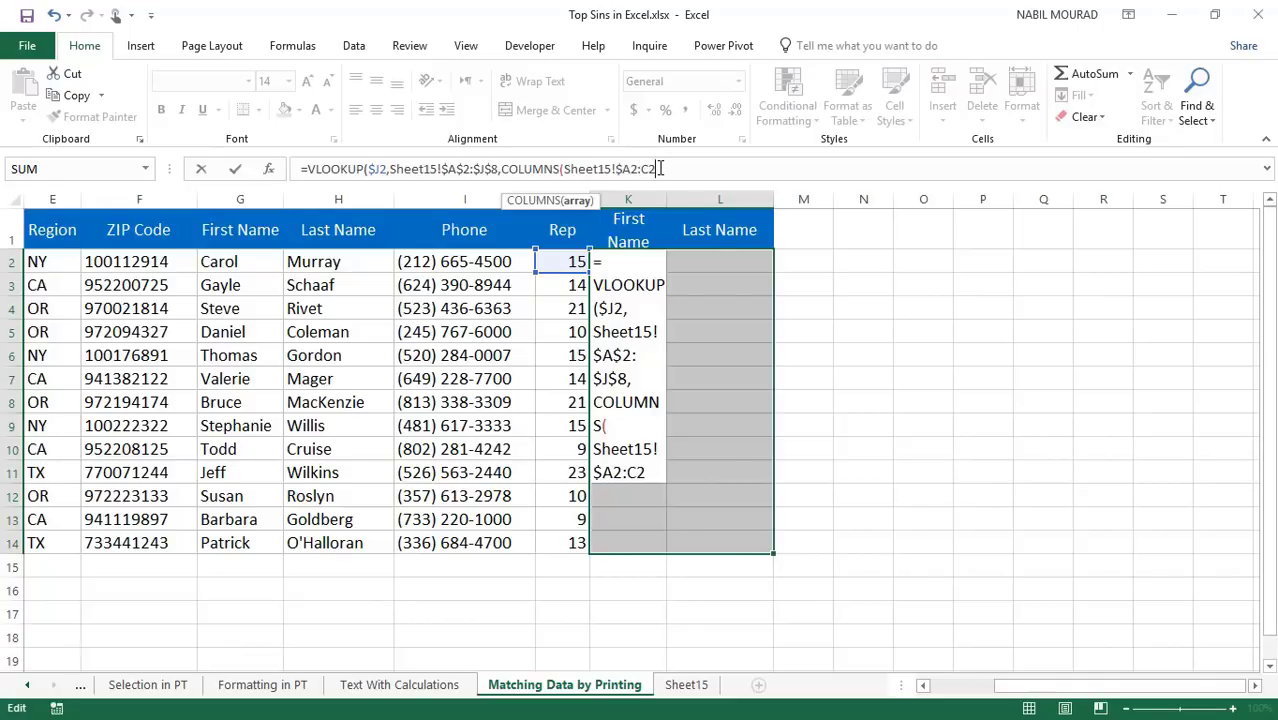
type(")")
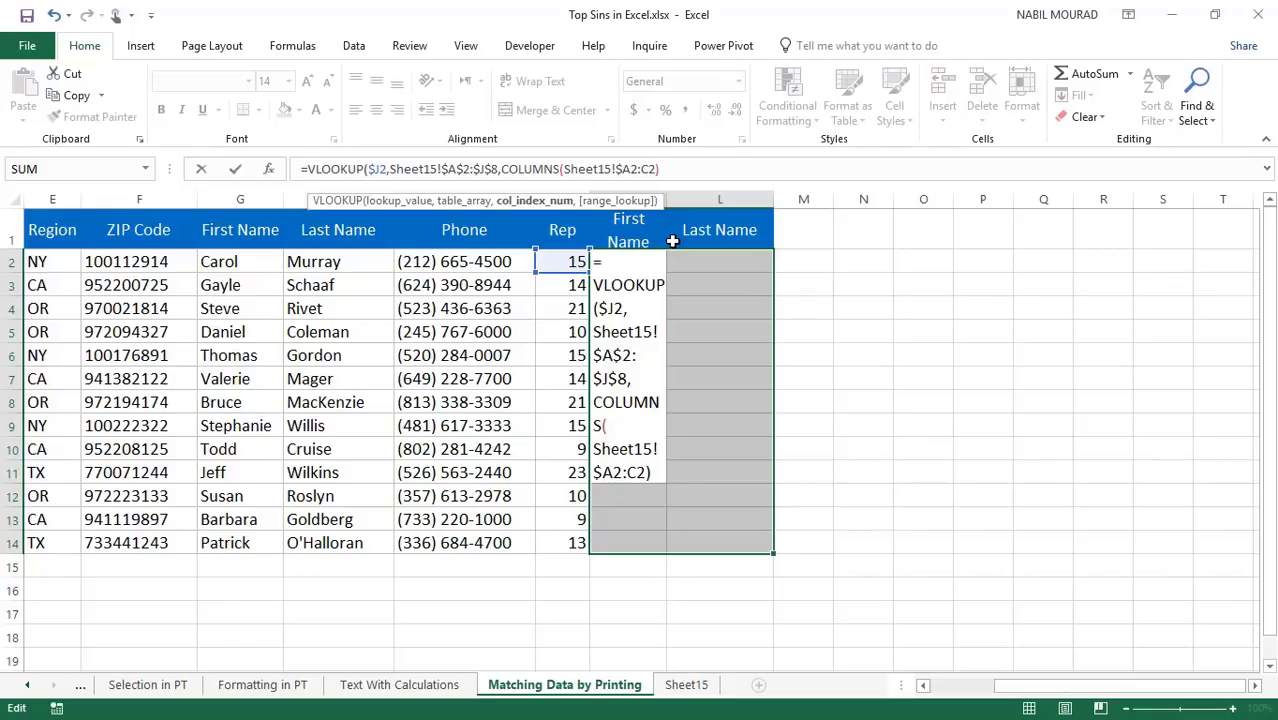
Complete the VLOOKUP with FALSE for an exact match and enter it in all the selected cells K2:L14 at once.
type(",")
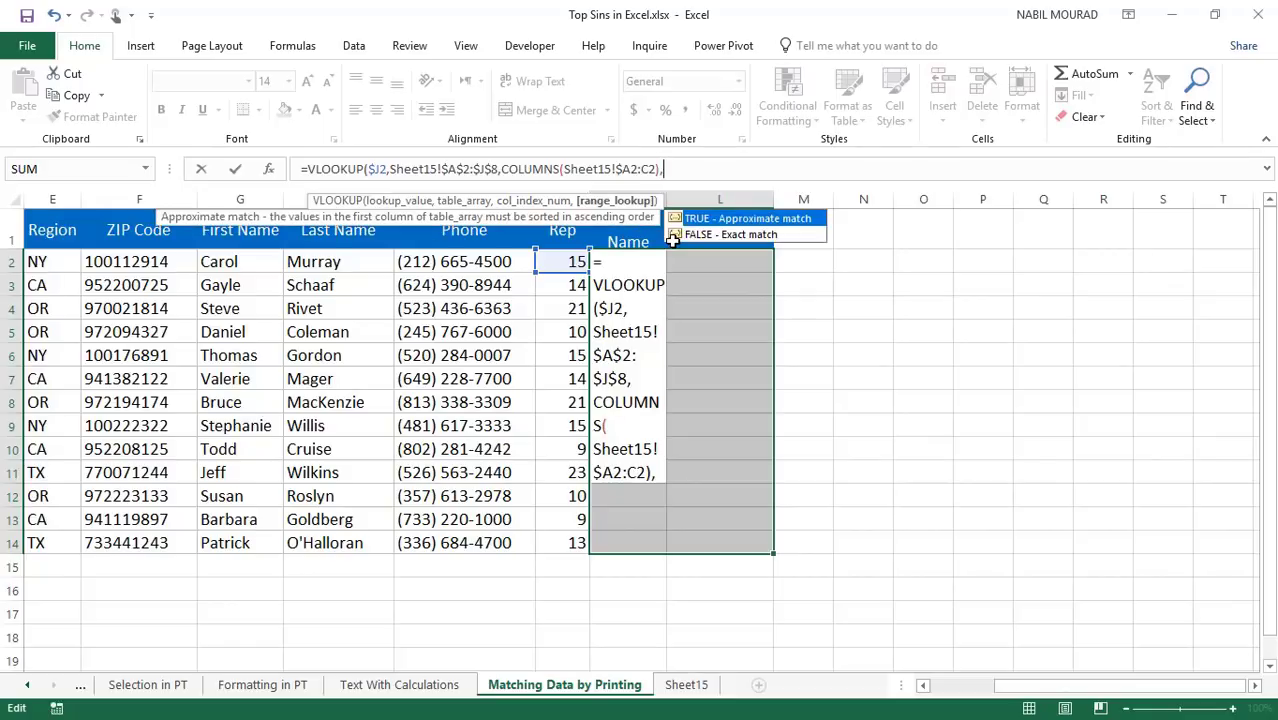
double_click(742, 235)
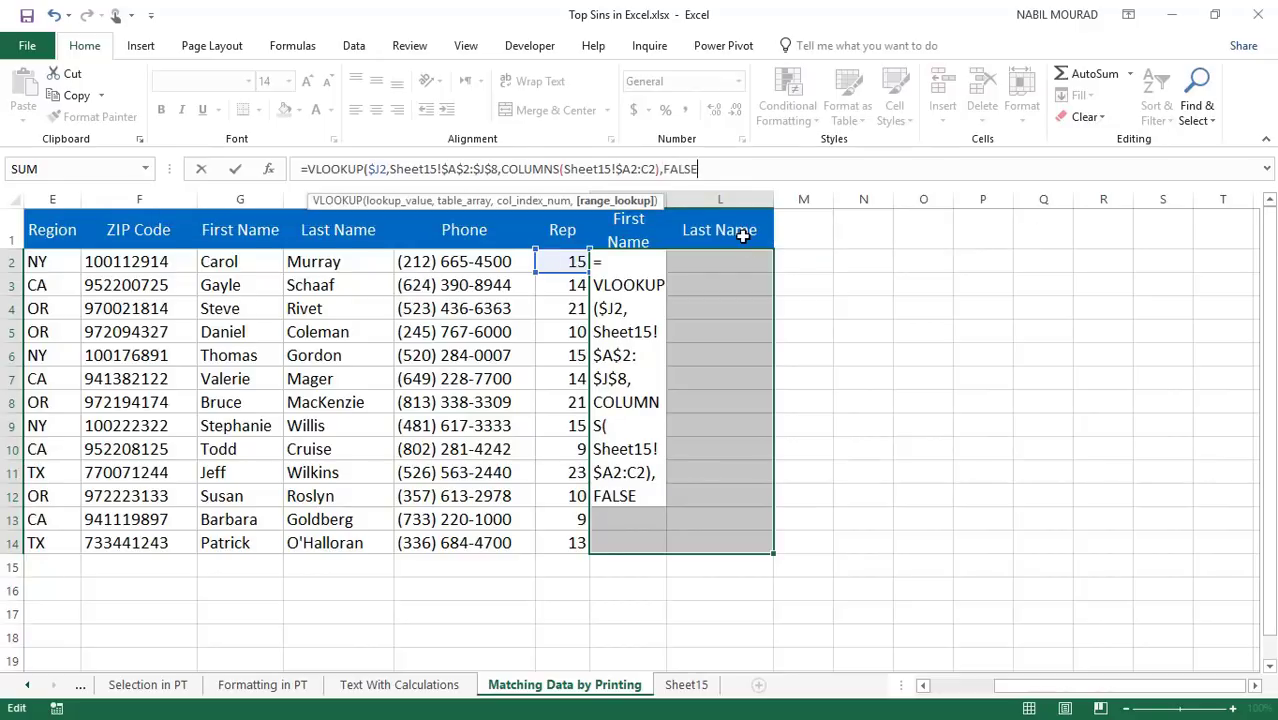
type(")")
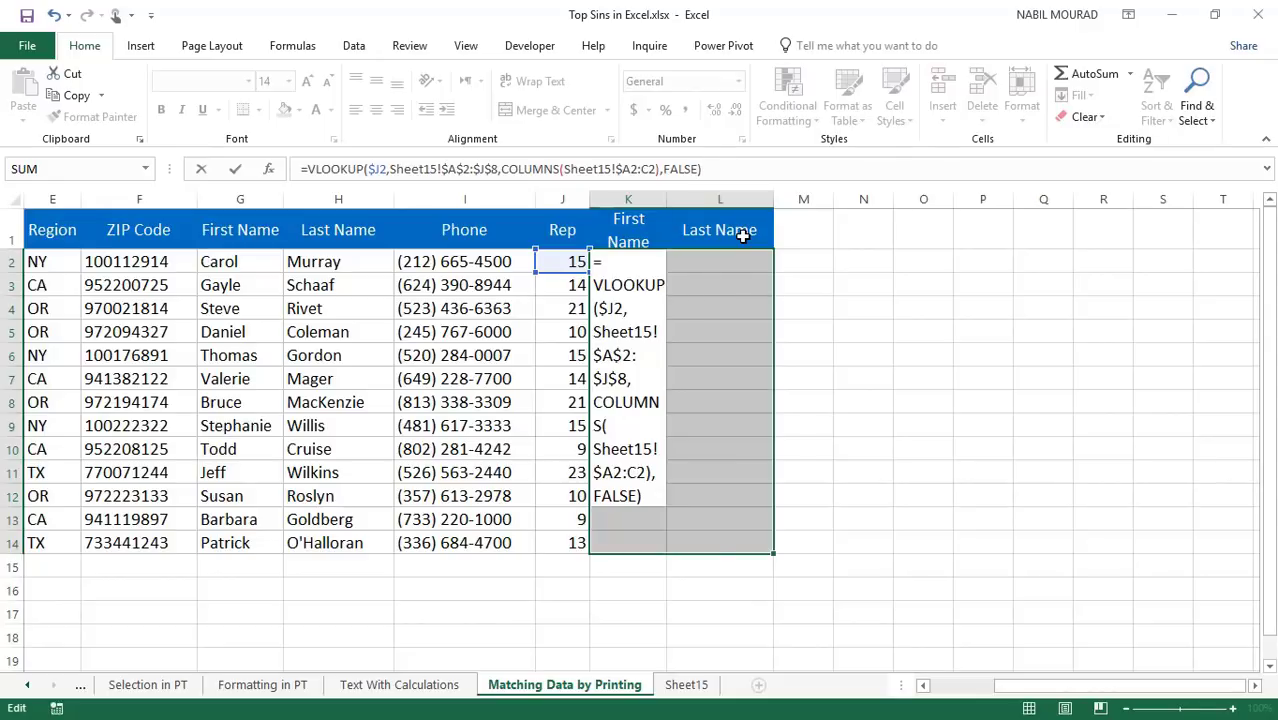
key("ctrl+Return")
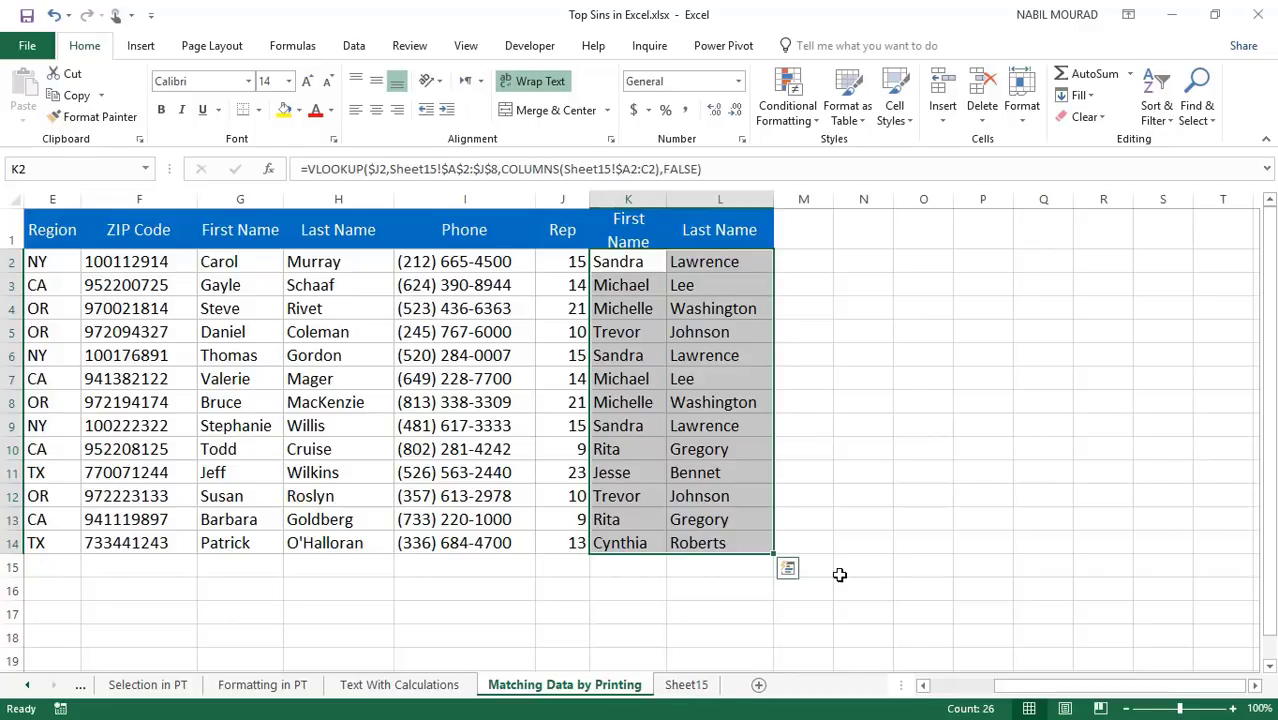
left_click(840, 572)
left_click_drag(1018, 688, 975, 695)
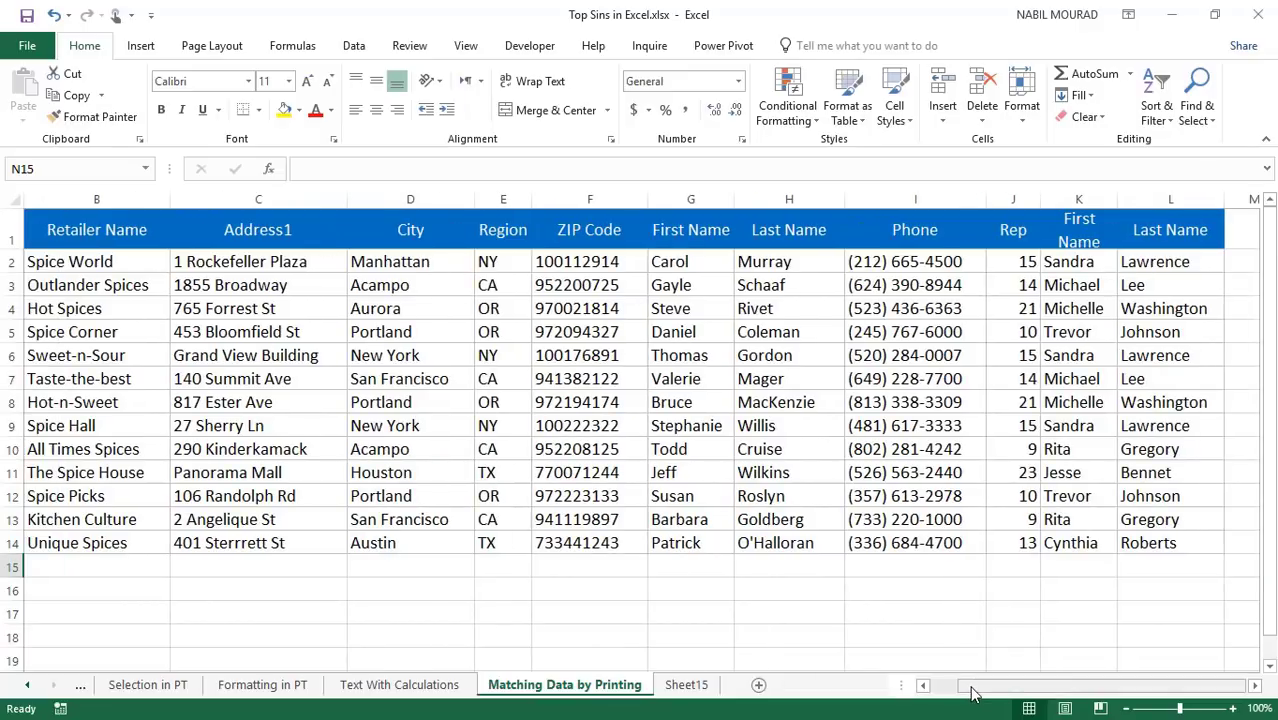